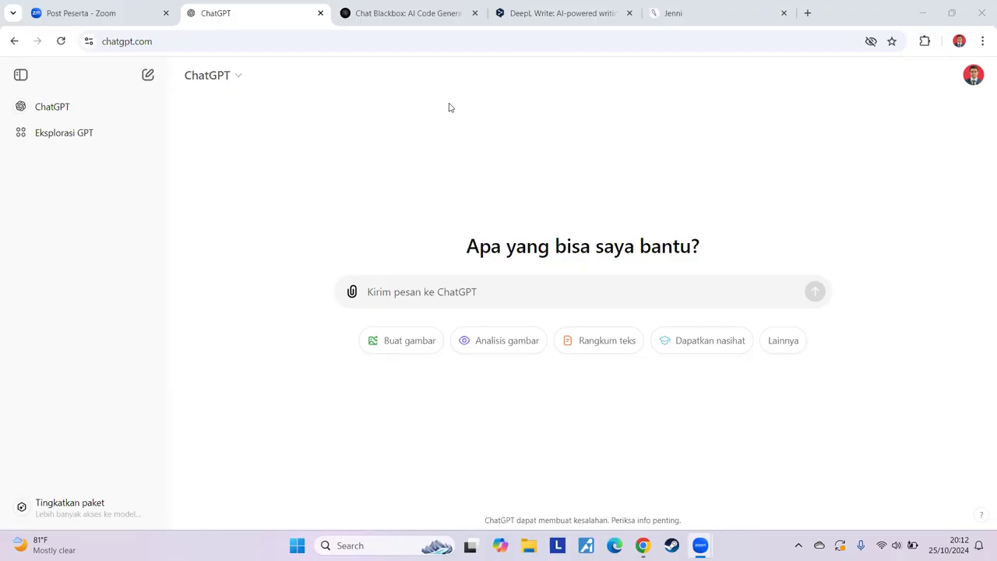
Look over the open Blackbox AI, DeepL Write and Jenni pages, finishing on the ChatGPT page
left_click(399, 14)
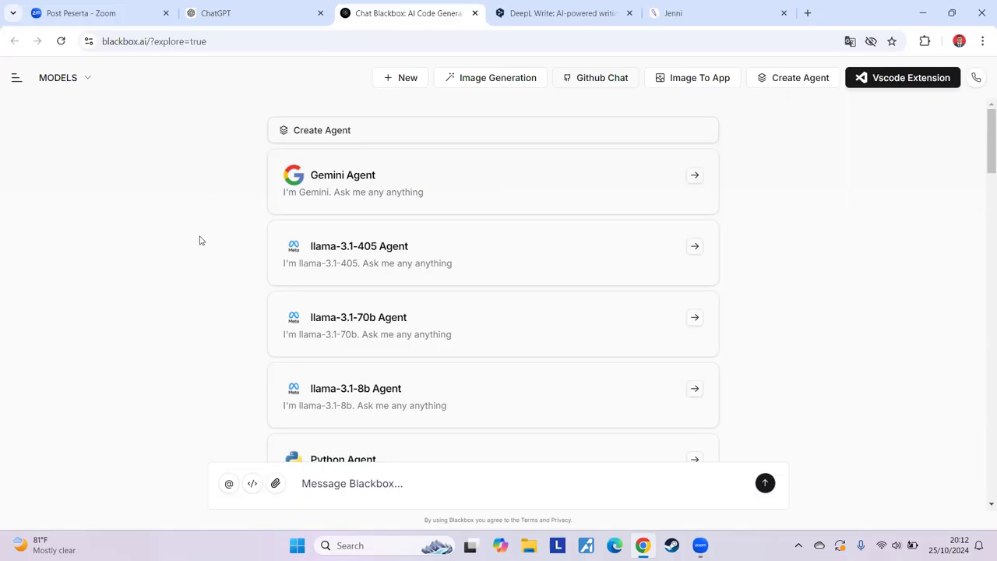
left_click(550, 16)
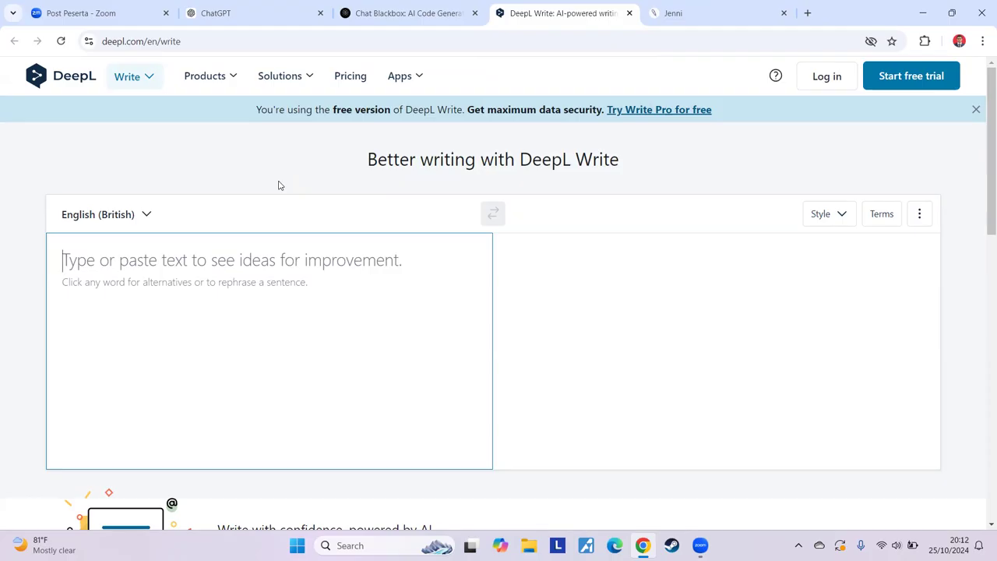
left_click(696, 19)
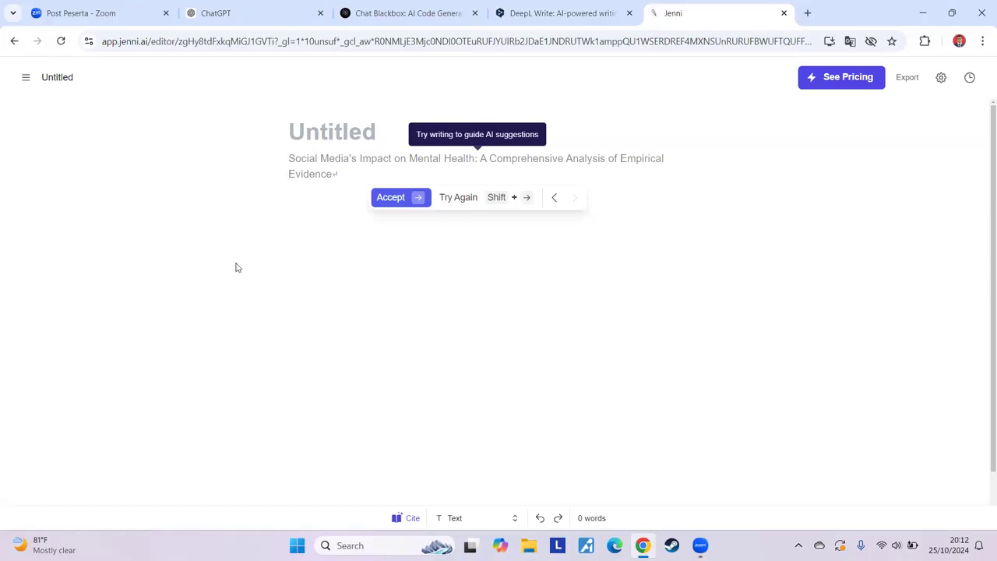
left_click(241, 14)
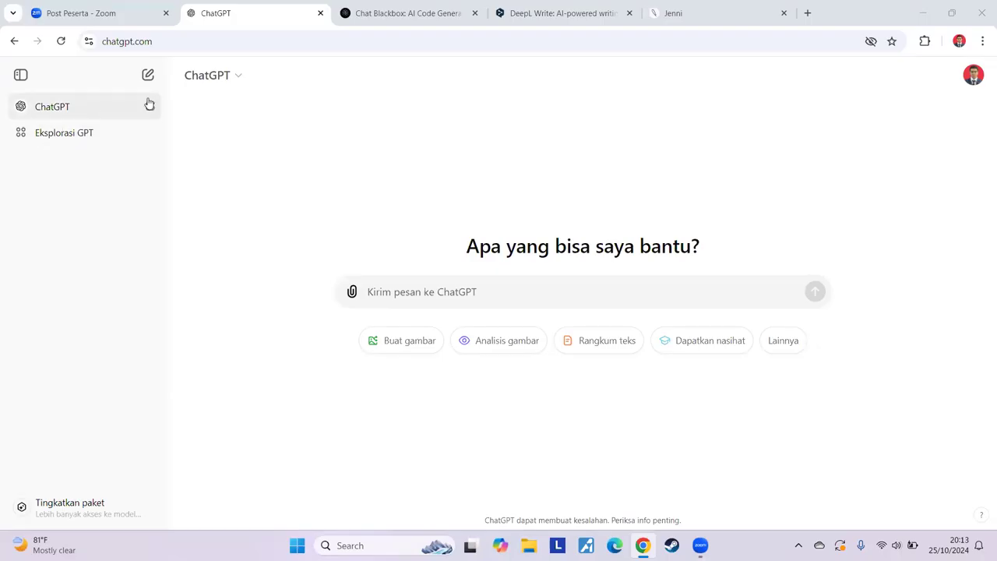
Inspect ChatGPT's available model choices and the account options, leaving both unchanged
left_click(233, 78)
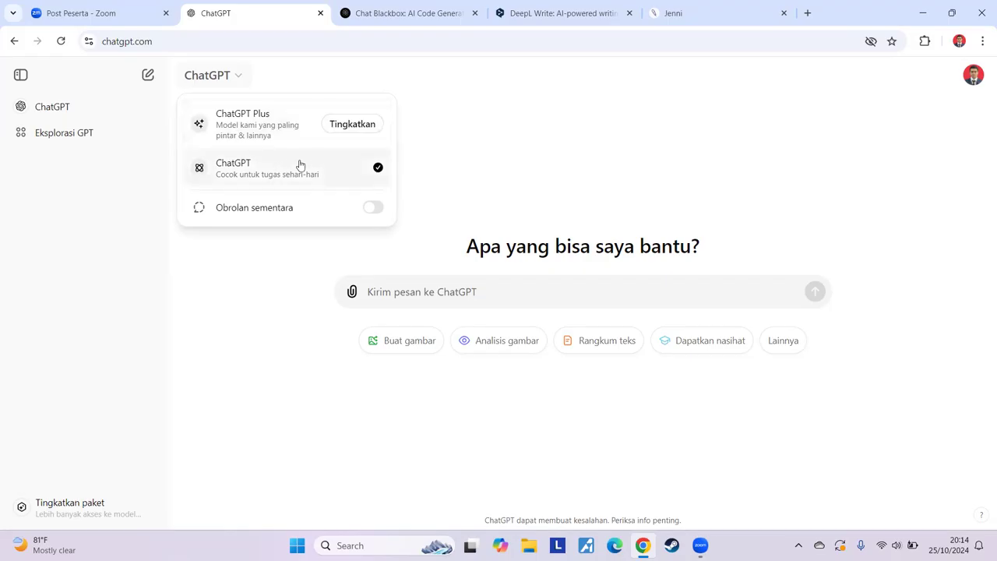
left_click(273, 295)
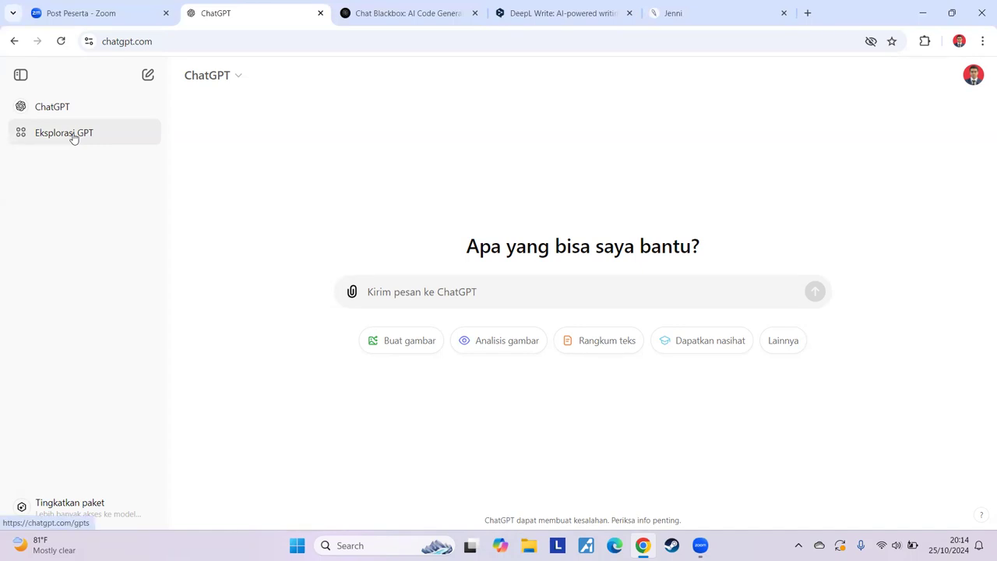
left_click(970, 76)
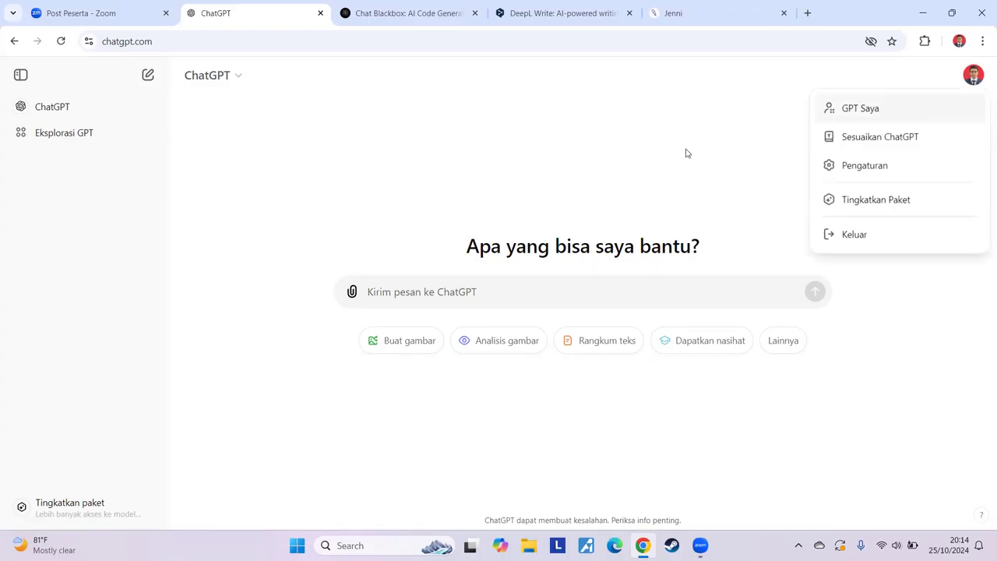
left_click(423, 191)
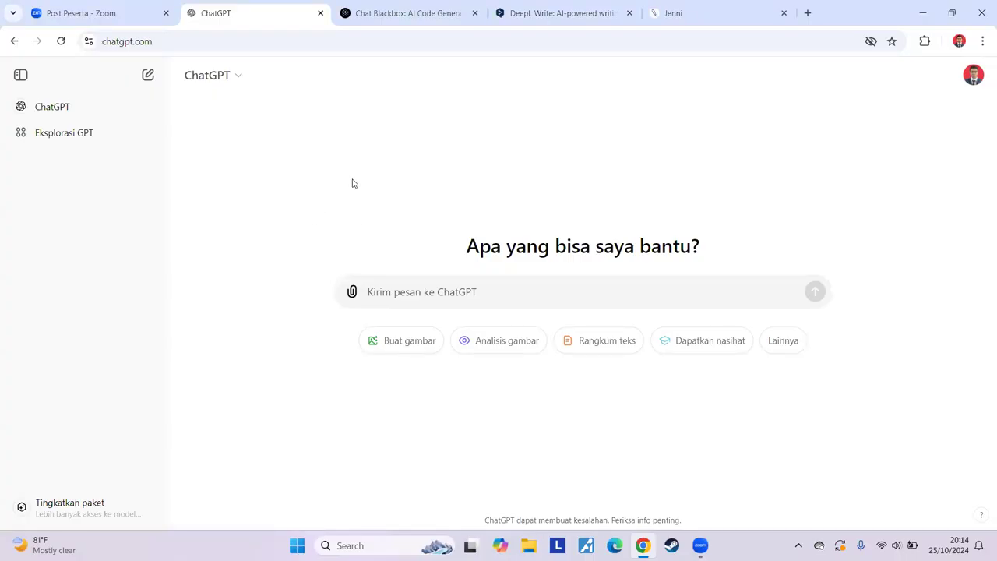
Open the custom GPT catalogue and view its featured, trending and Menulis (Writing) GPTs
left_click(60, 136)
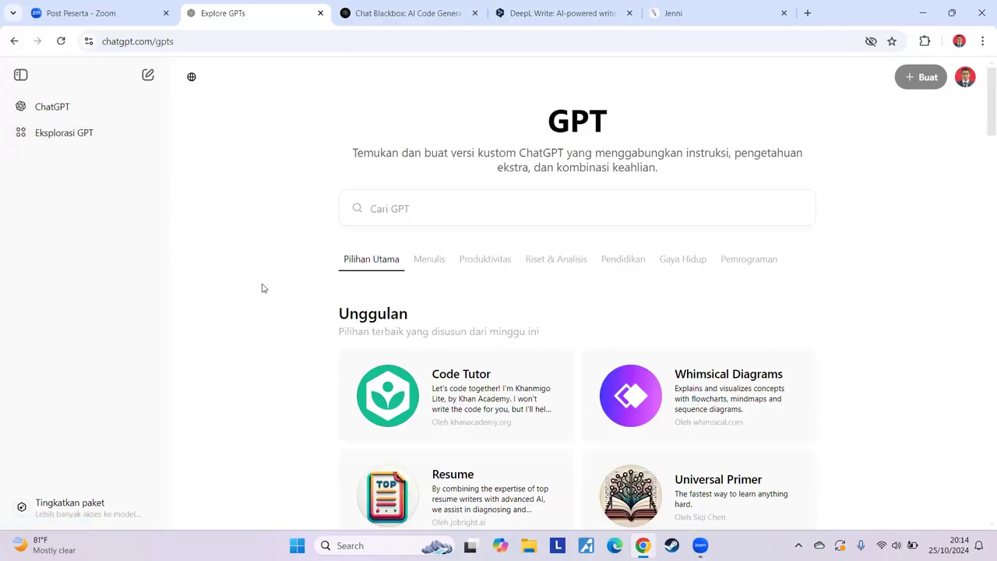
scroll(262, 288, "down", 4)
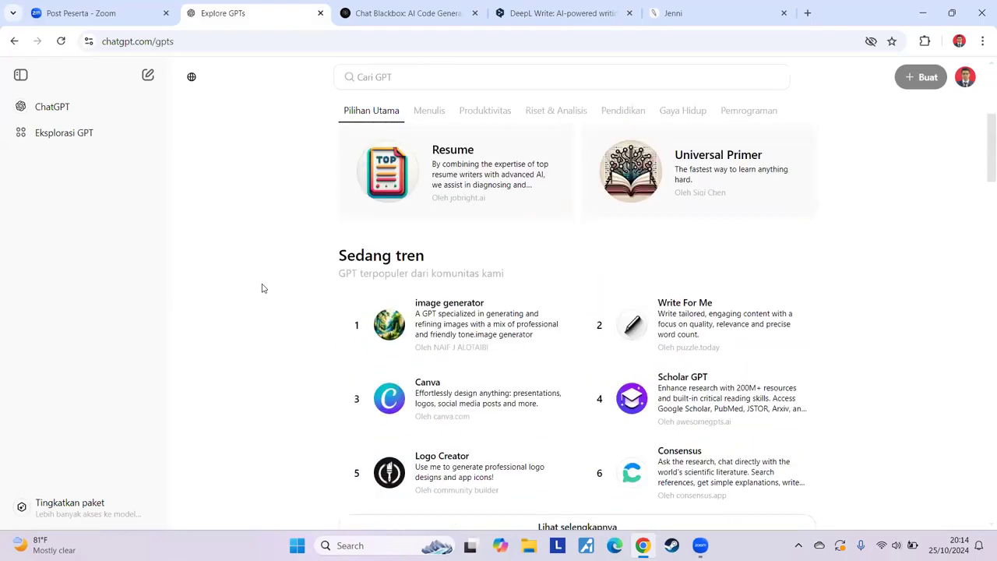
scroll(263, 288, "up", 4)
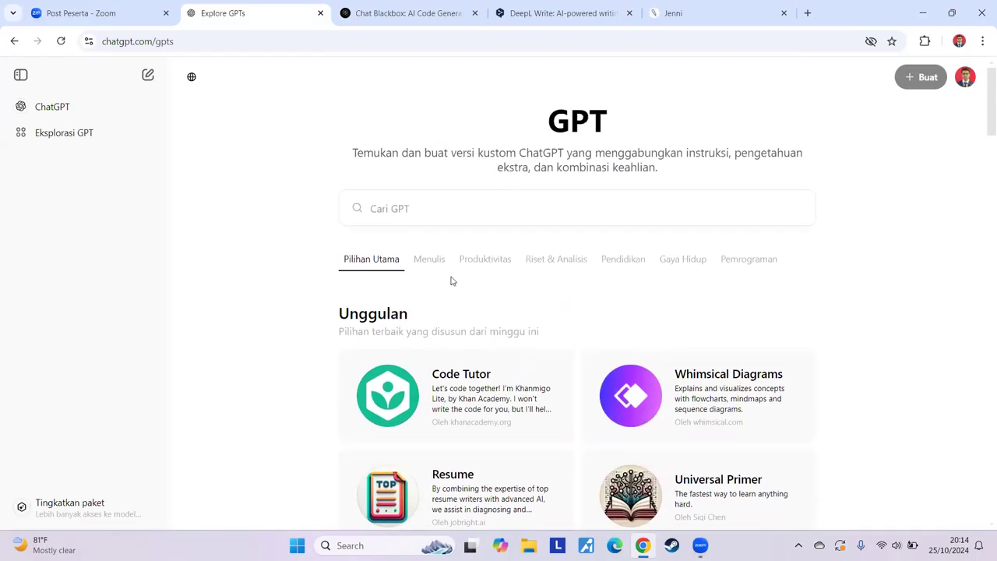
left_click(433, 263)
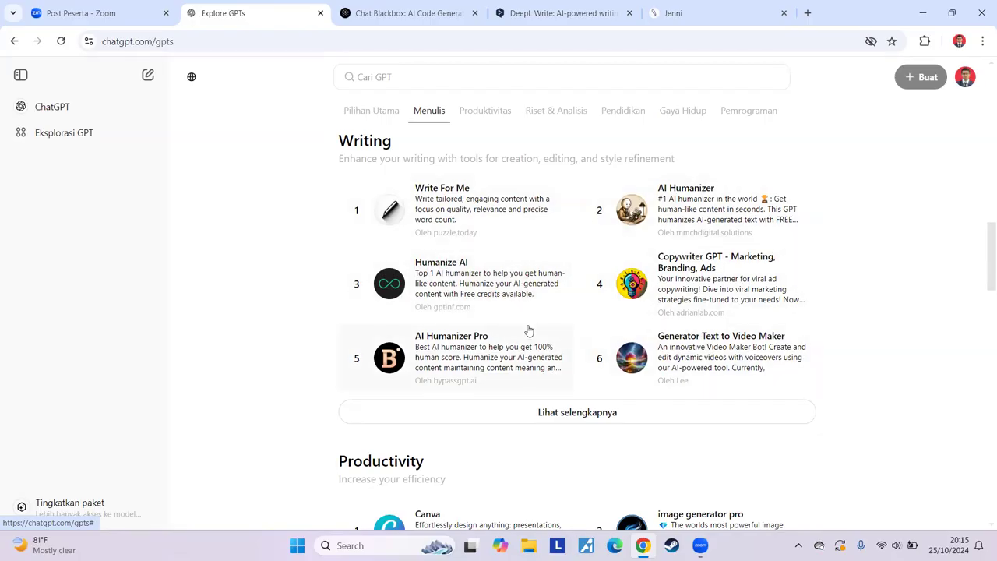
Browse the catalogue's Pendidikan (Education) category and return to the Menulis (Writing) category
scroll(528, 331, "up", 10)
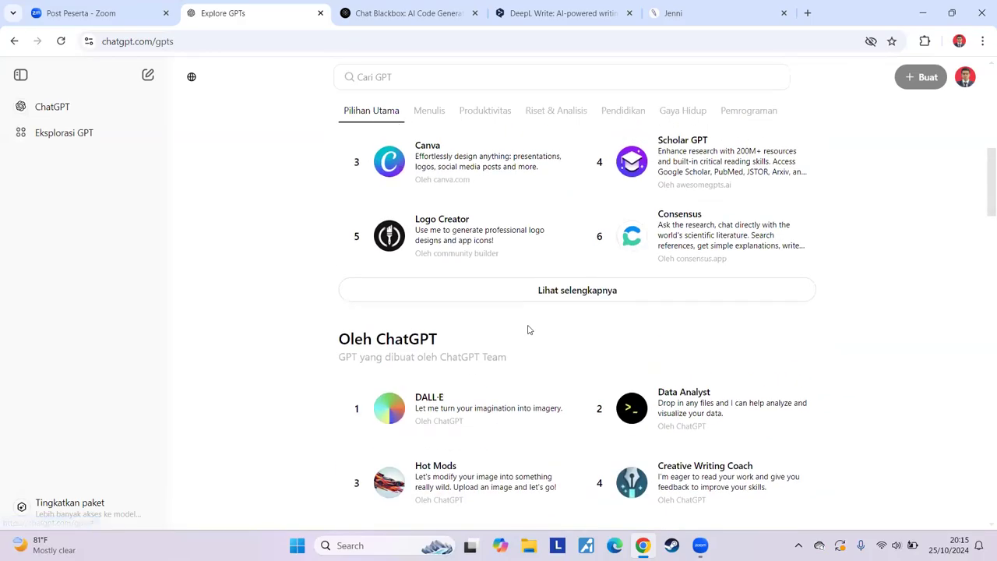
scroll(528, 330, "up", 3)
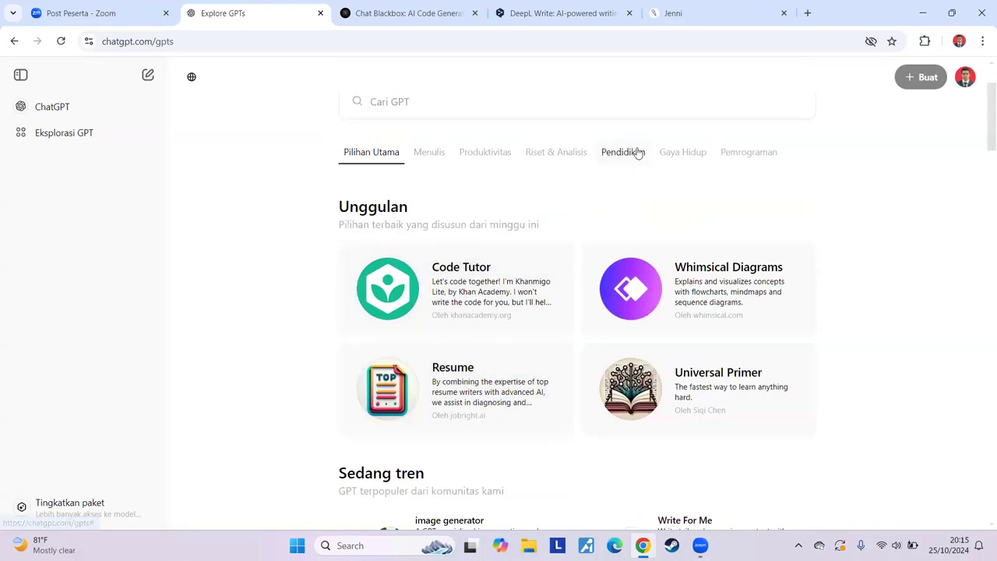
scroll(639, 154, "down", 5)
scroll(637, 151, "down", 15)
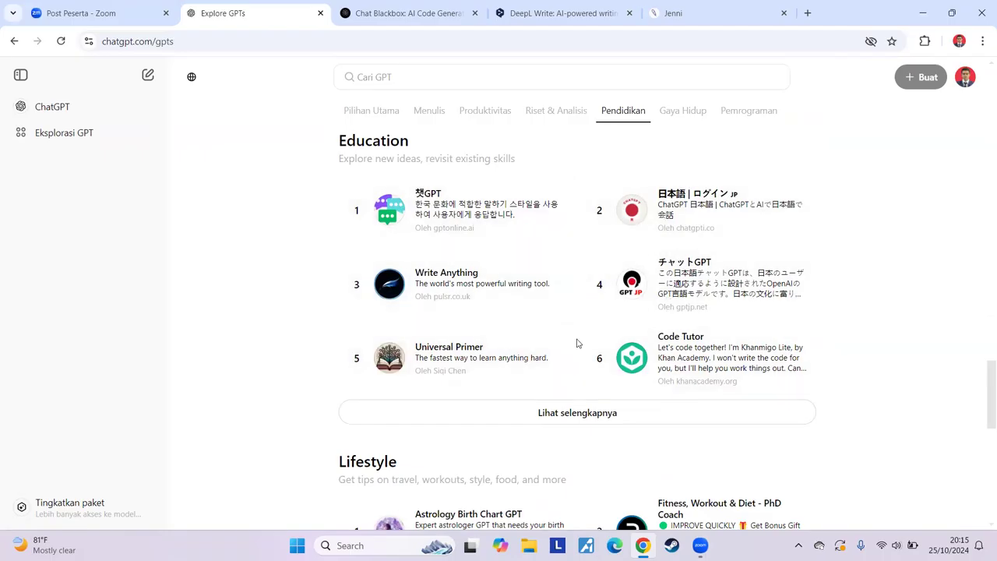
scroll(577, 343, "up", 5)
scroll(577, 343, "up", 15)
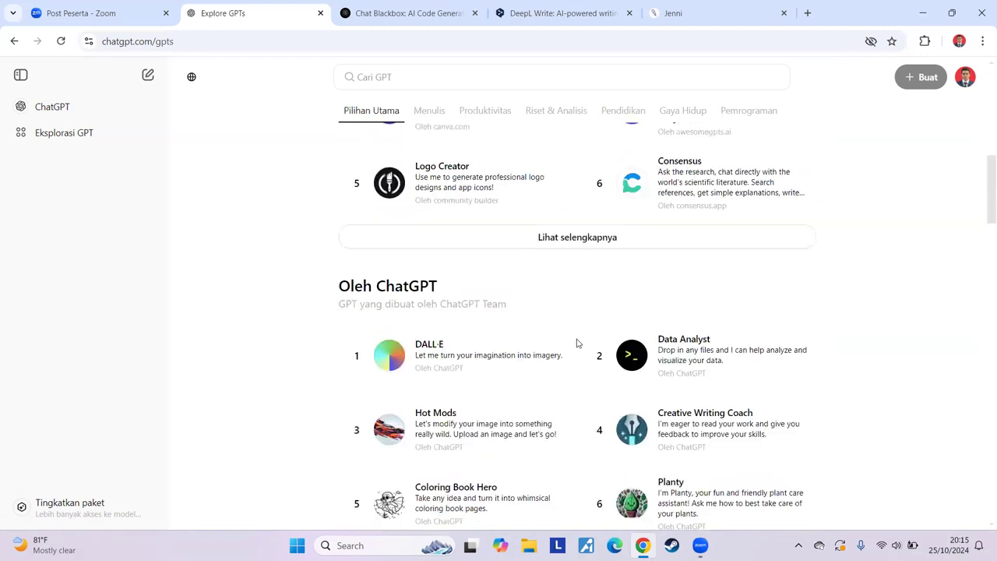
scroll(577, 342, "up", 5)
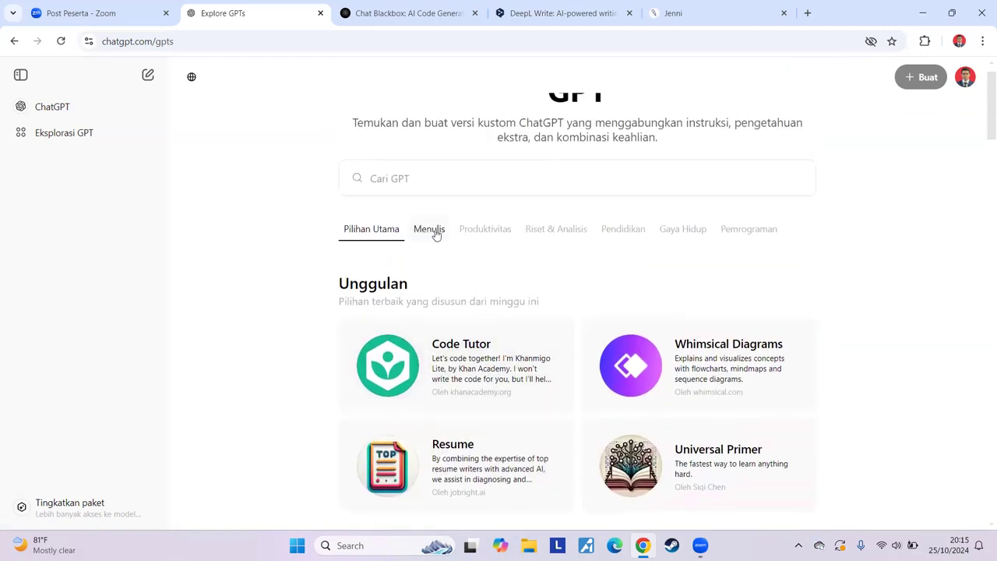
left_click(433, 229)
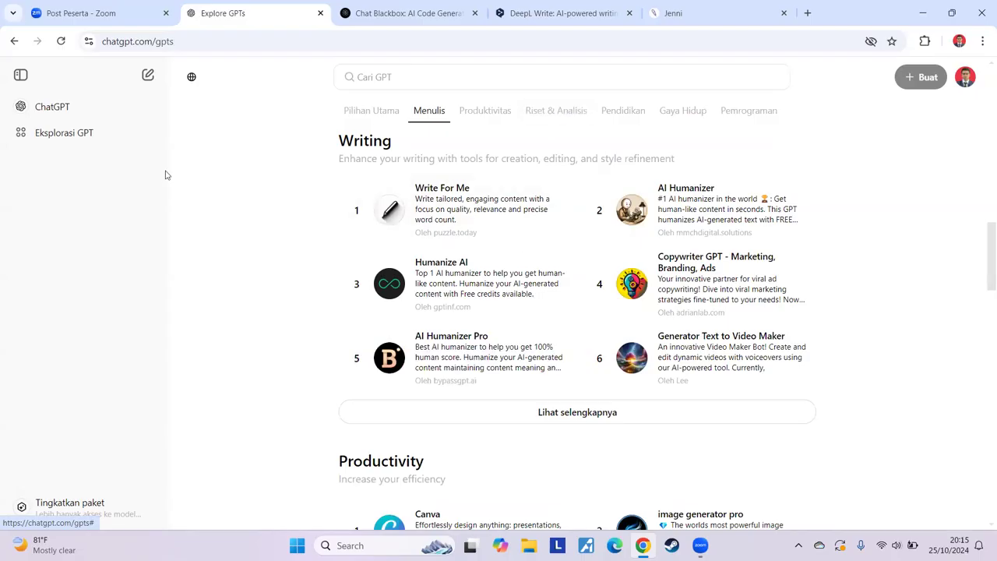
In a new ChatGPT chat, expand the prompt suggestions and send "Tolong carikan ide terkini dalam area riset akuntansi keberlanjutan."
left_click(51, 105)
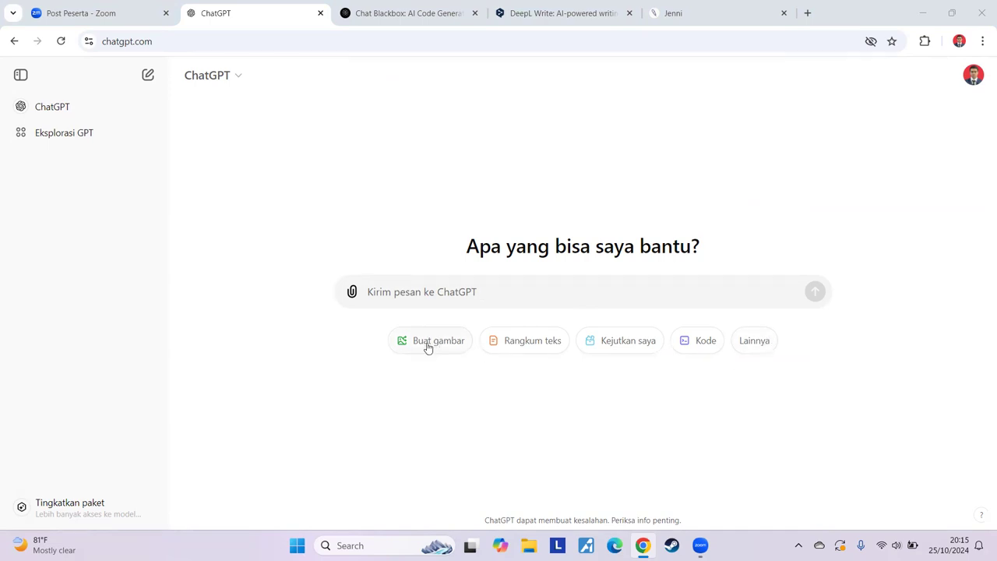
left_click(746, 343)
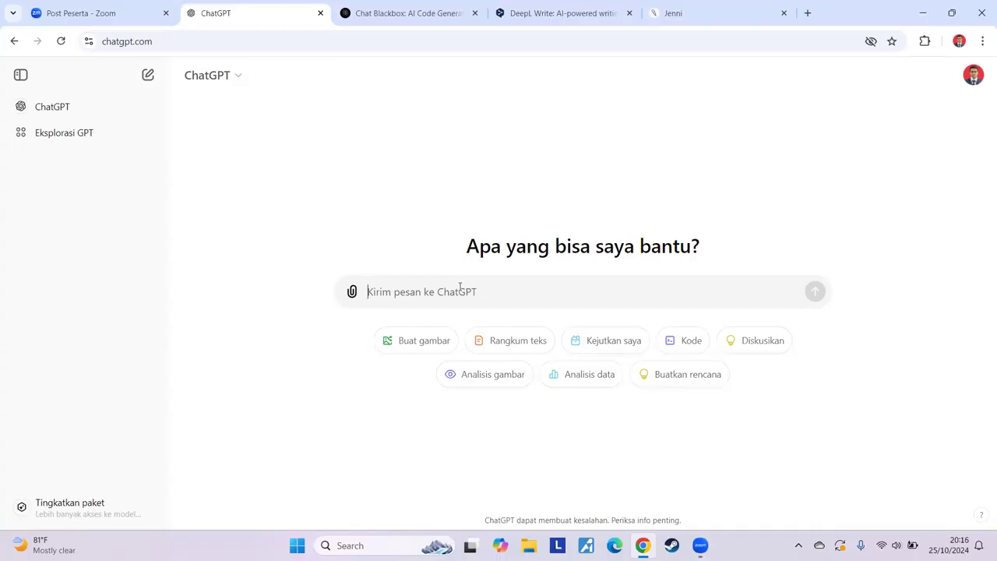
type("Tolong carikan ide terkini dal")
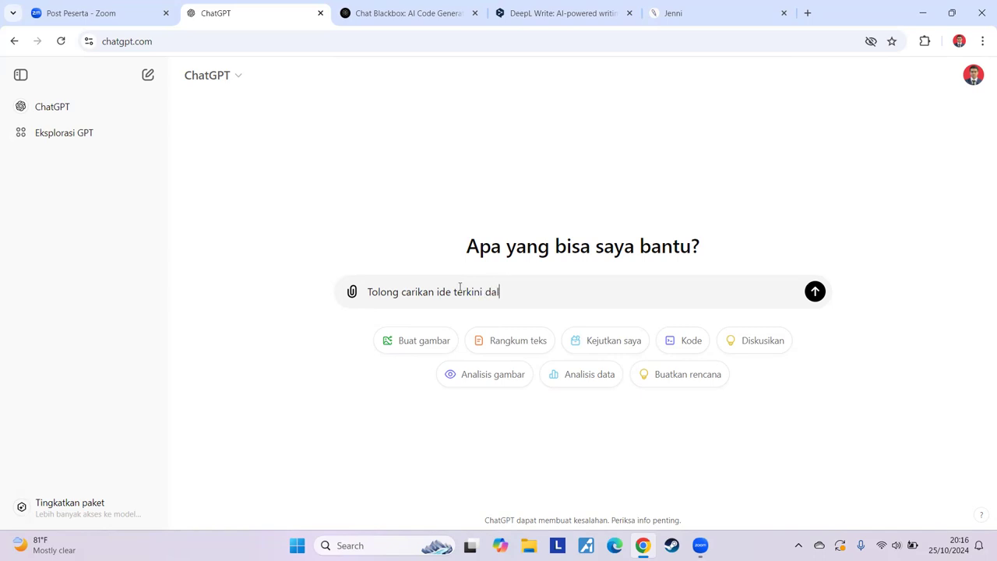
type("am area riset akuntansi keberlan")
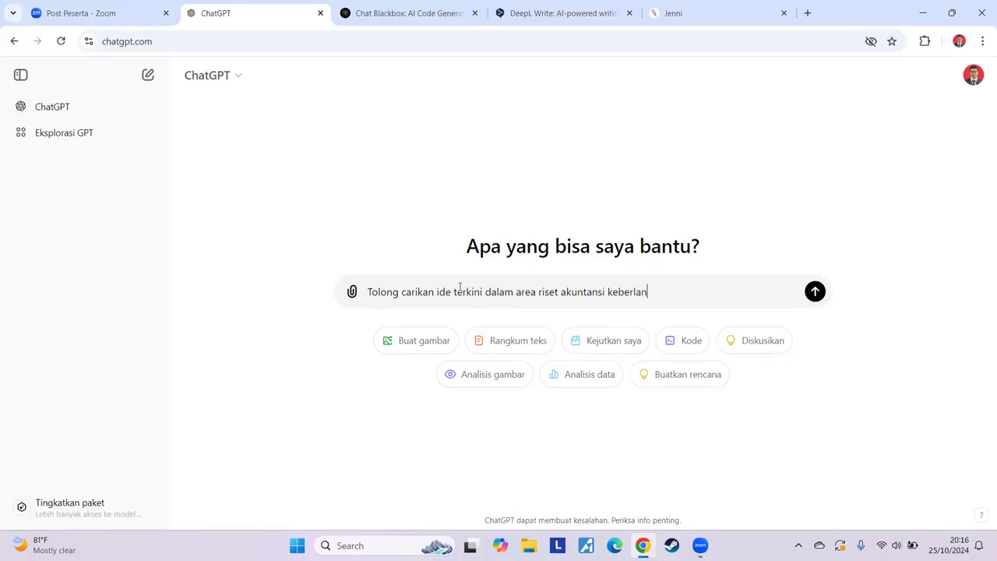
type("jutan.")
left_click(814, 292)
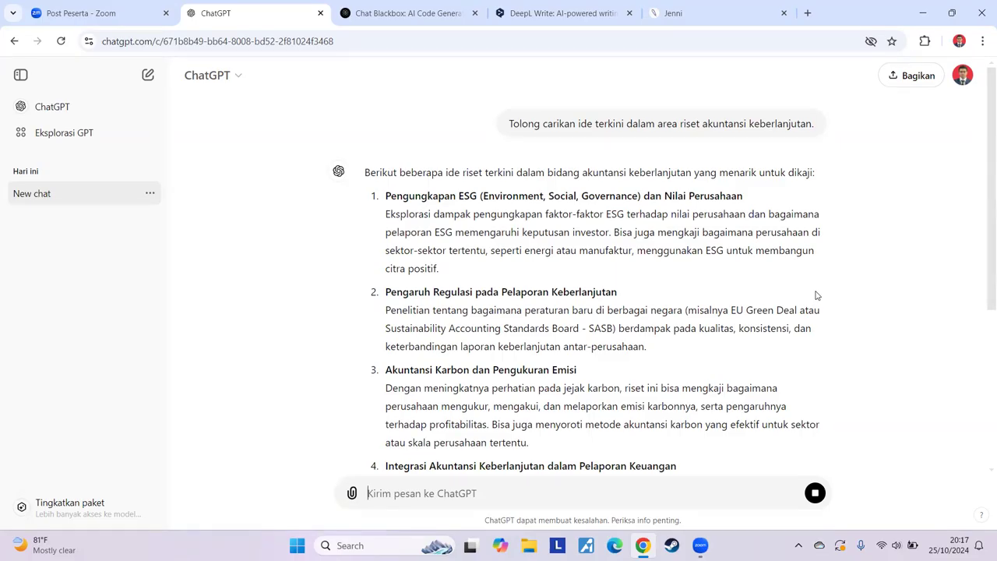
Read through the suggested sustainability accounting research ideas in the reply, from the first topic to the closing paragraph
scroll(816, 296, "down", 1)
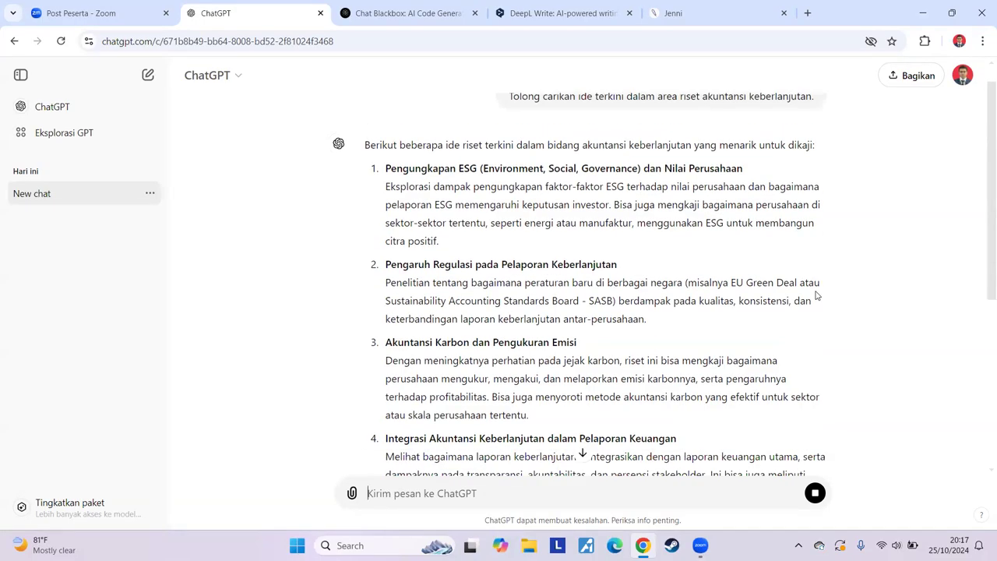
scroll(906, 322, "down", 2)
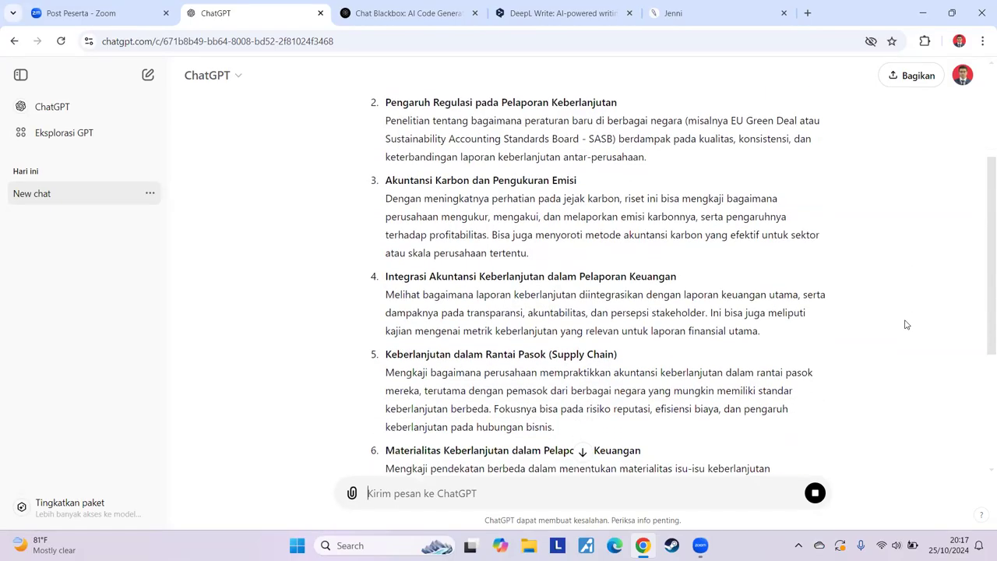
scroll(905, 324, "down", 4)
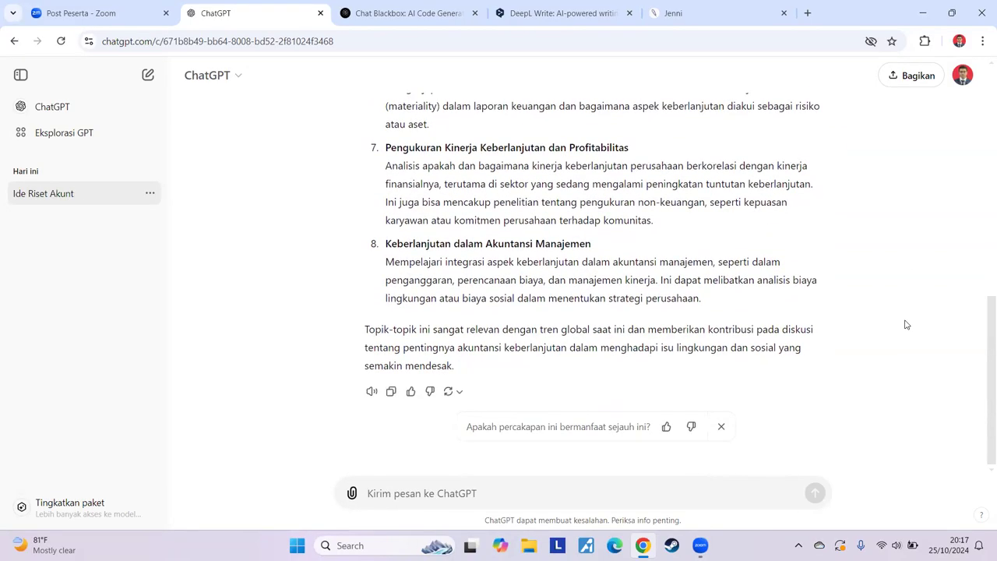
scroll(905, 324, "up", 3)
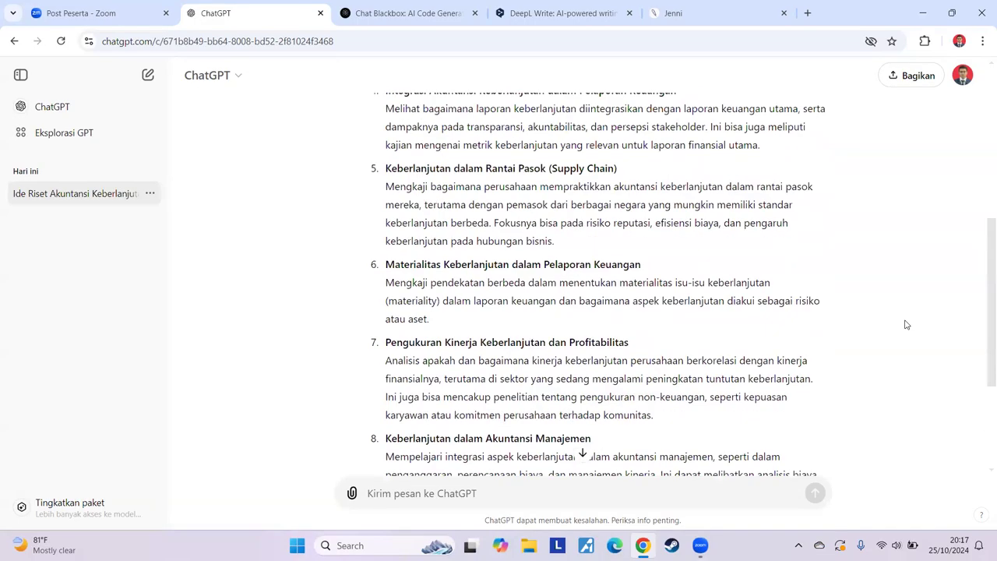
scroll(899, 334, "down", 2)
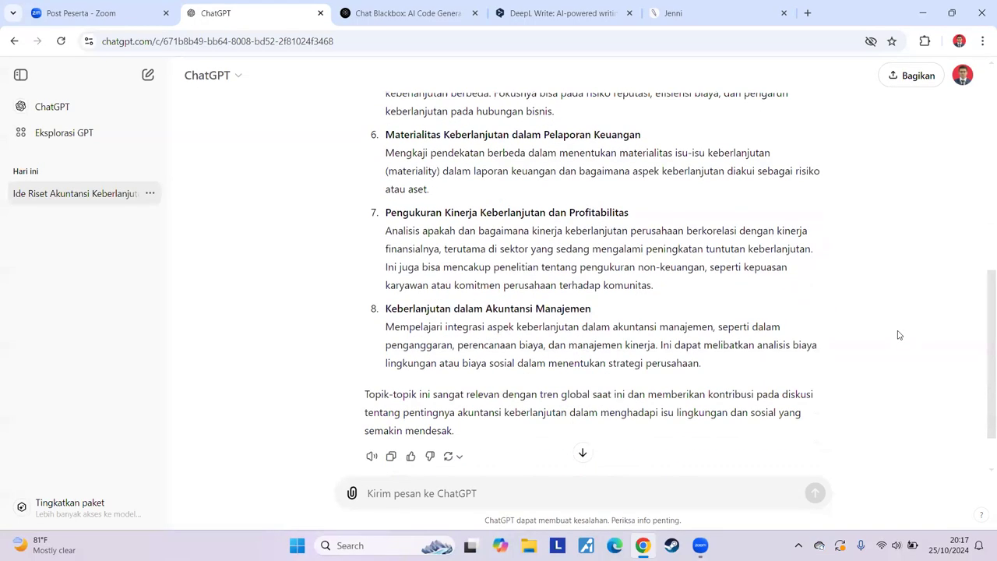
scroll(924, 341, "down", 1)
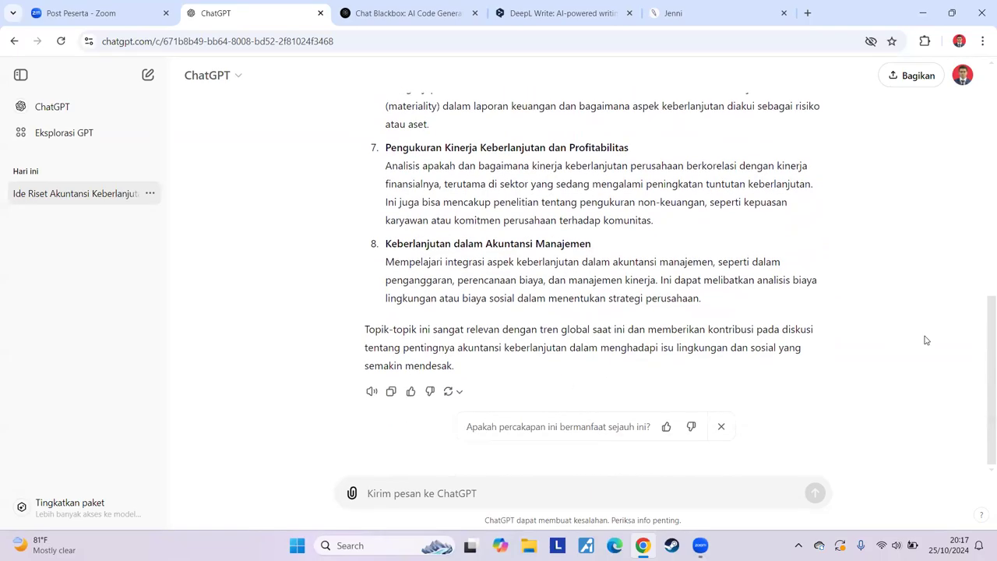
scroll(924, 340, "up", 4)
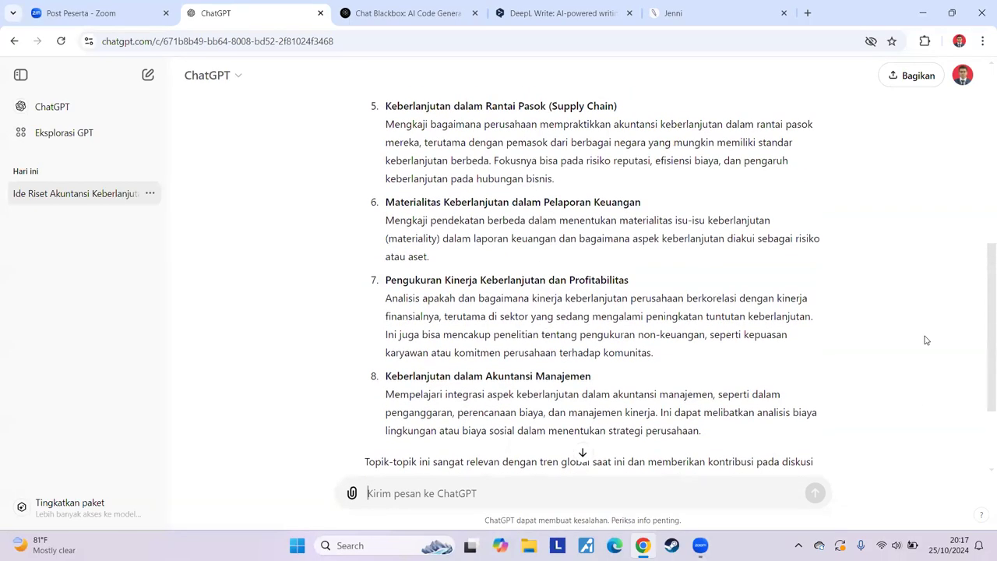
scroll(924, 340, "up", 3)
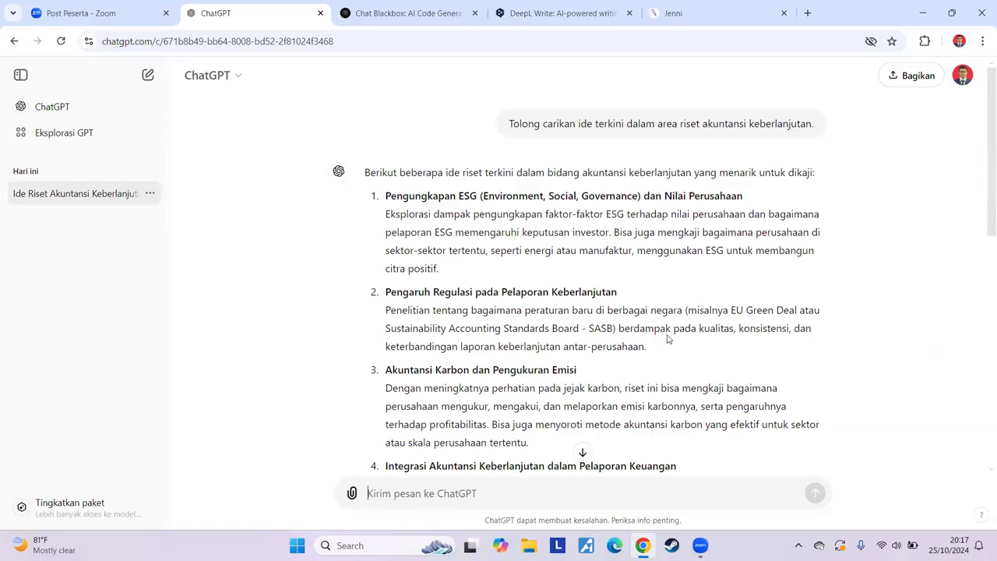
scroll(704, 303, "down", 1)
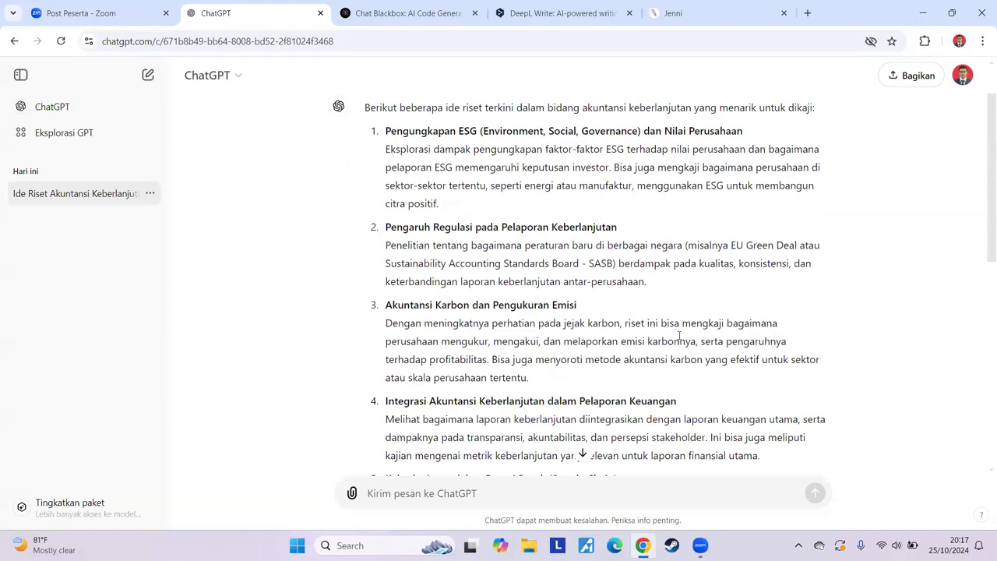
scroll(429, 166, "down", 3)
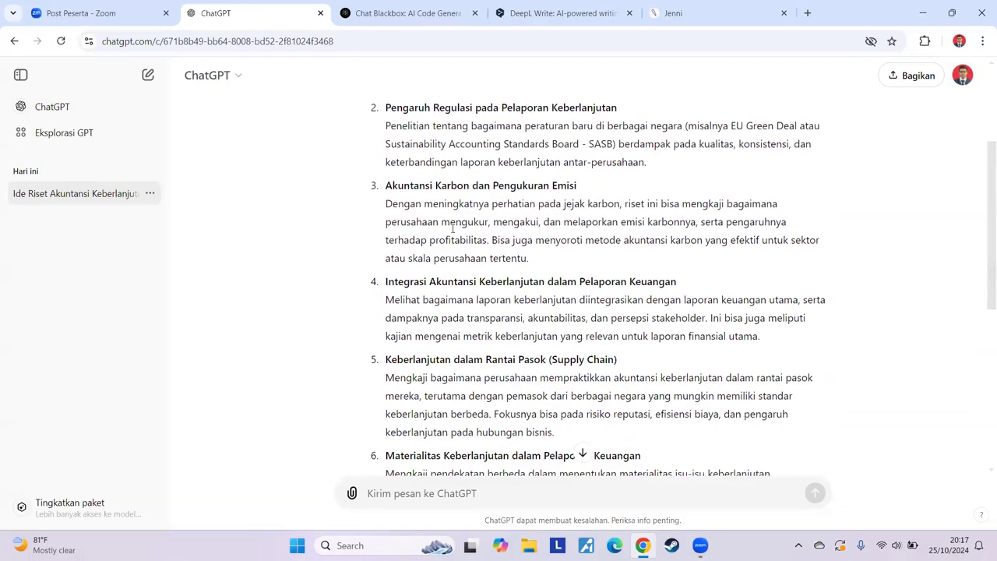
scroll(570, 371, "down", 2)
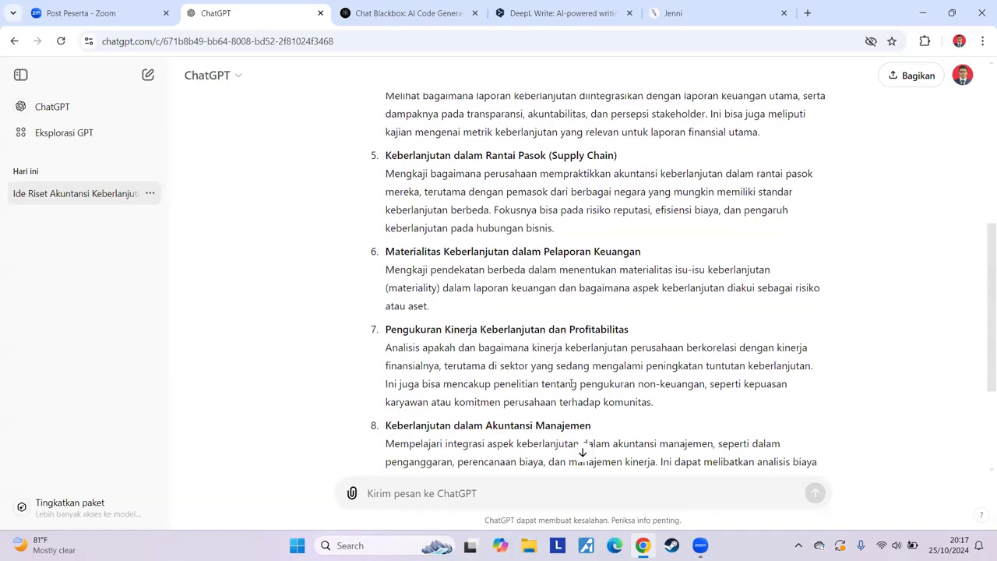
scroll(481, 441, "down", 1)
scroll(514, 399, "down", 1)
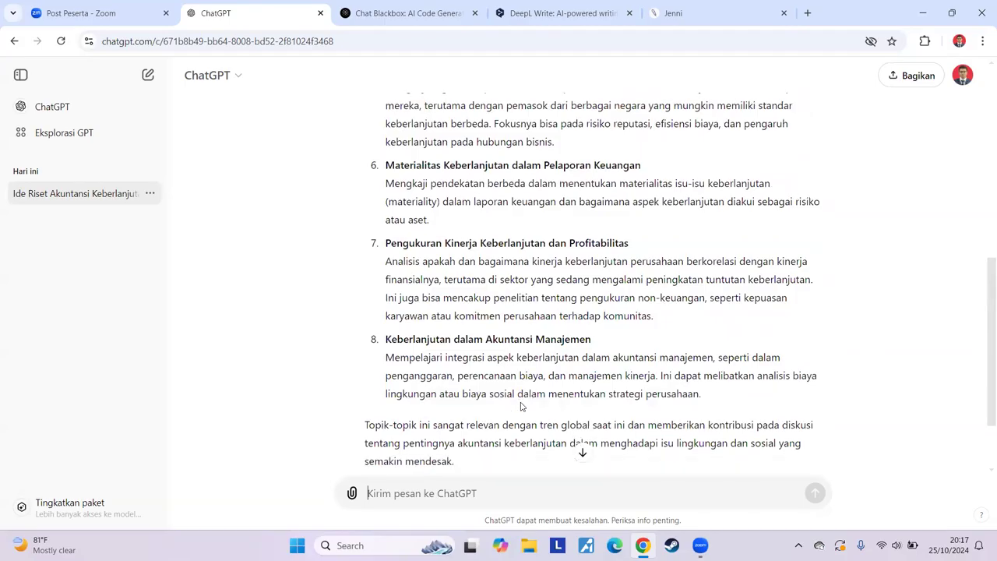
Ask ChatGPT a follow-up about the third research idea by sending "Tolong jelaskan lebih rinci mengenai akuntansi karbon dan pengukuran emisi."
scroll(556, 346, "up", 3)
scroll(452, 279, "up", 3)
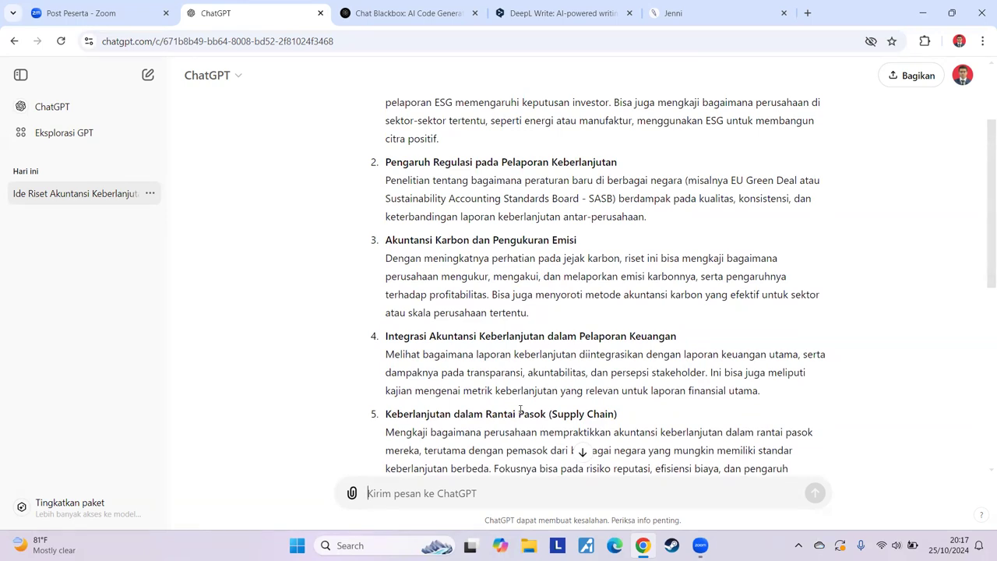
type("T")
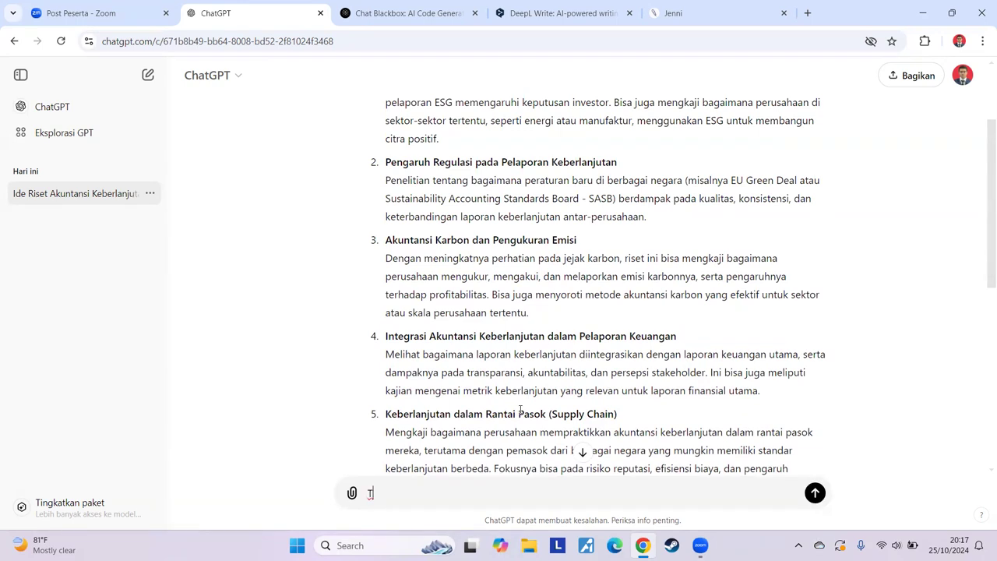
type("olong jelaskan lebih rinci mengeni")
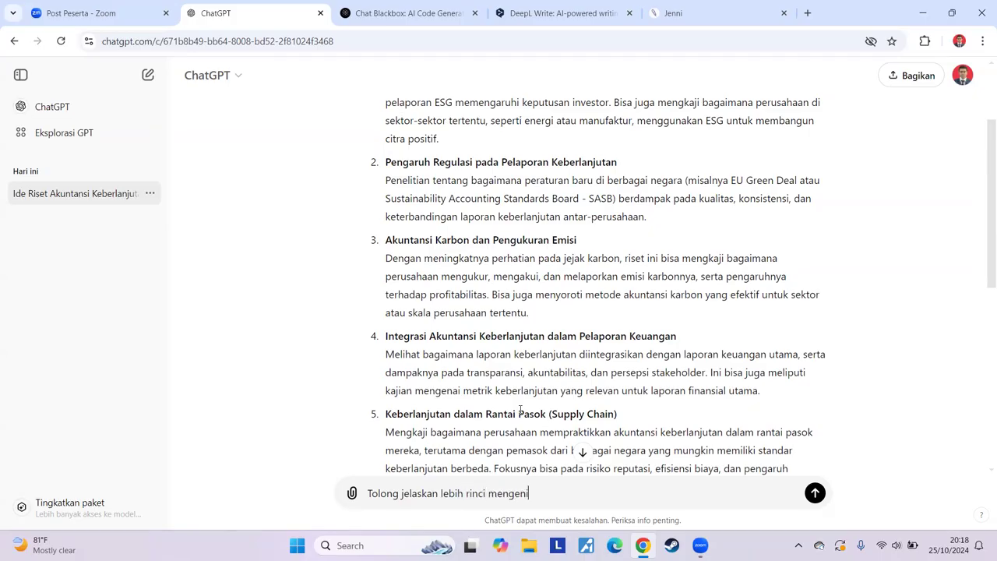
key("BackSpace")
type("ai akuntansi karbon dan pe")
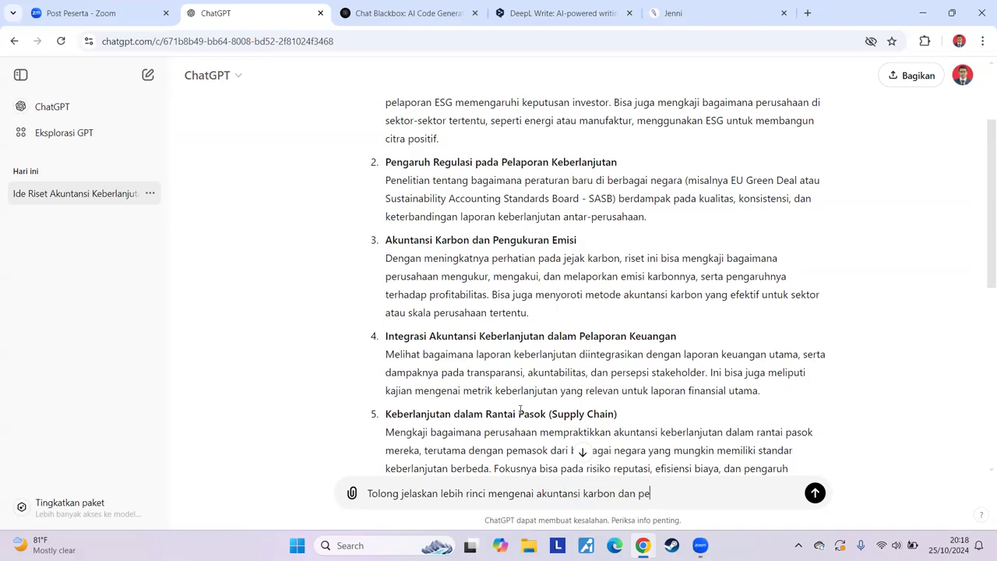
type("ngukuran emisi.")
key("Return")
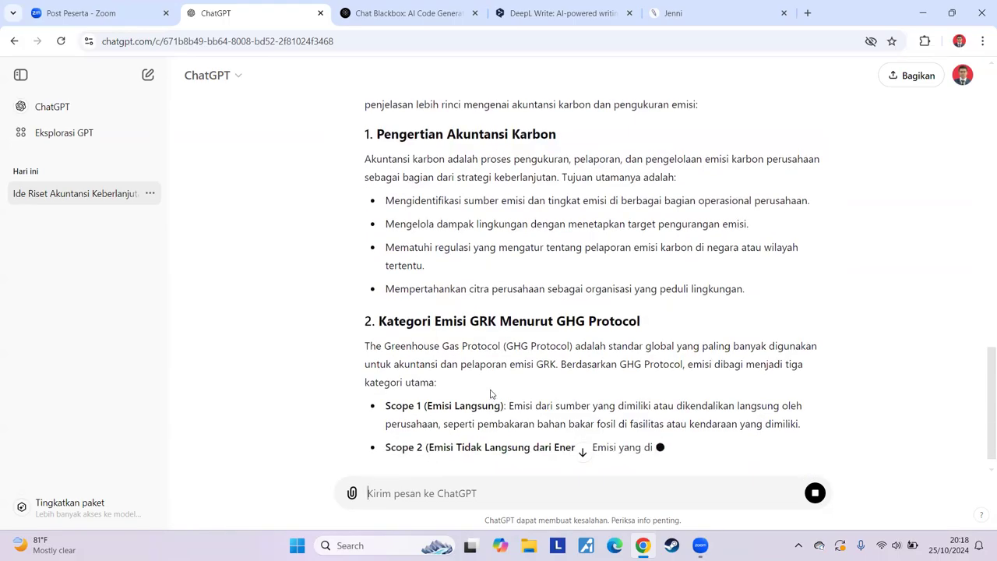
Look briefly at the Blackbox page, return to ChatGPT and skim the carbon accounting explanation from its introduction to the reporting standards
scroll(564, 391, "up", 2)
scroll(563, 391, "up", 2)
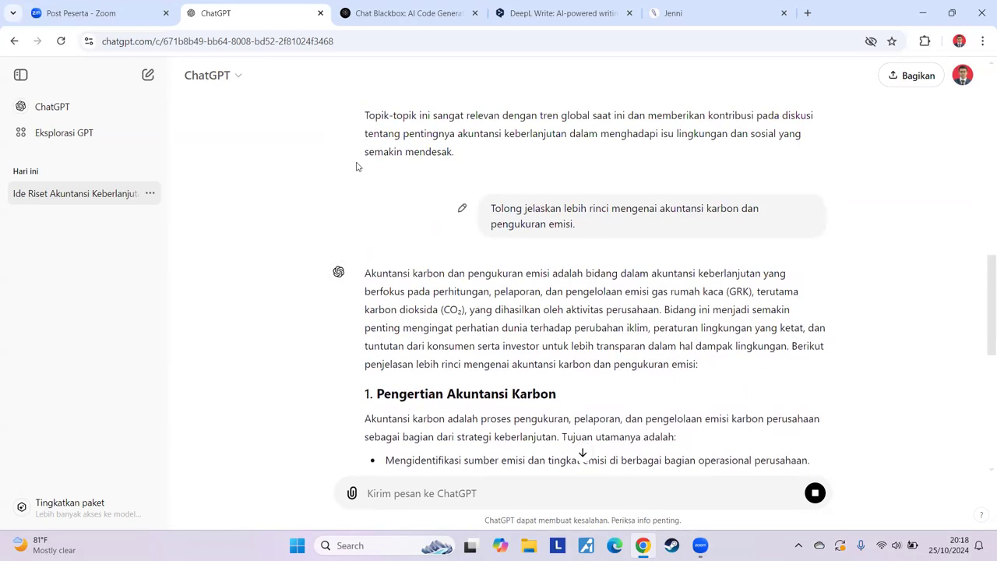
left_click(392, 16)
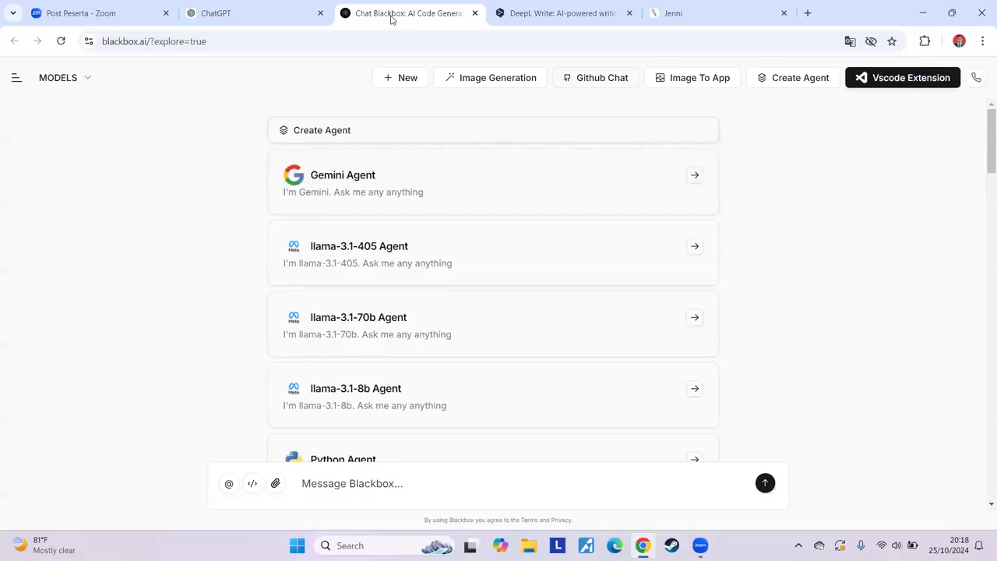
left_click(274, 21)
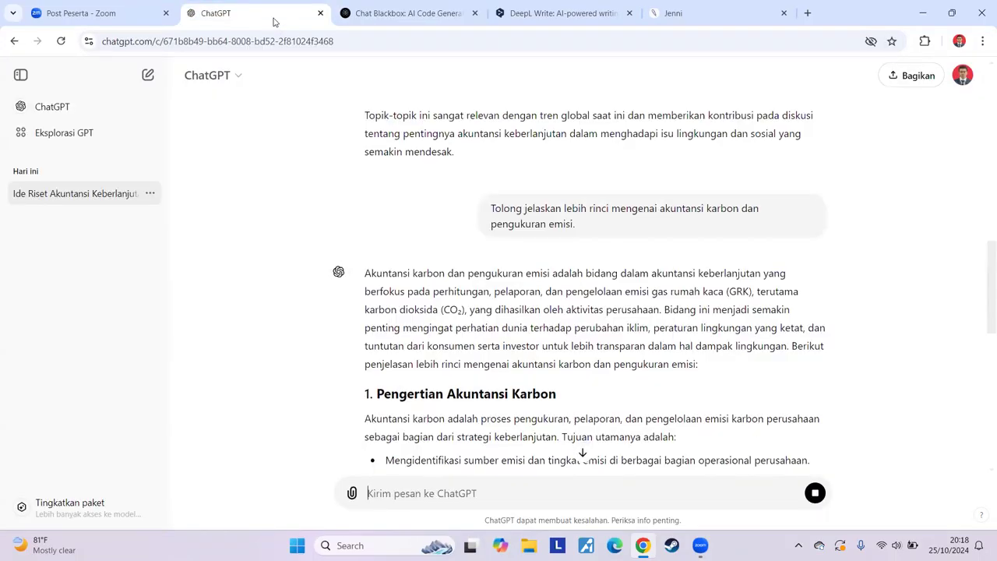
scroll(454, 320, "down", 10)
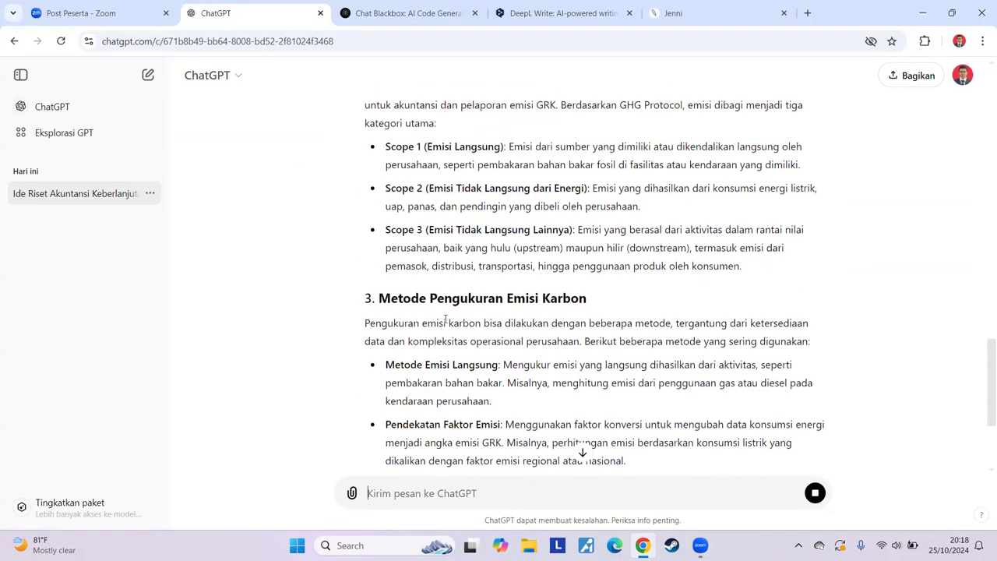
scroll(445, 319, "down", 3)
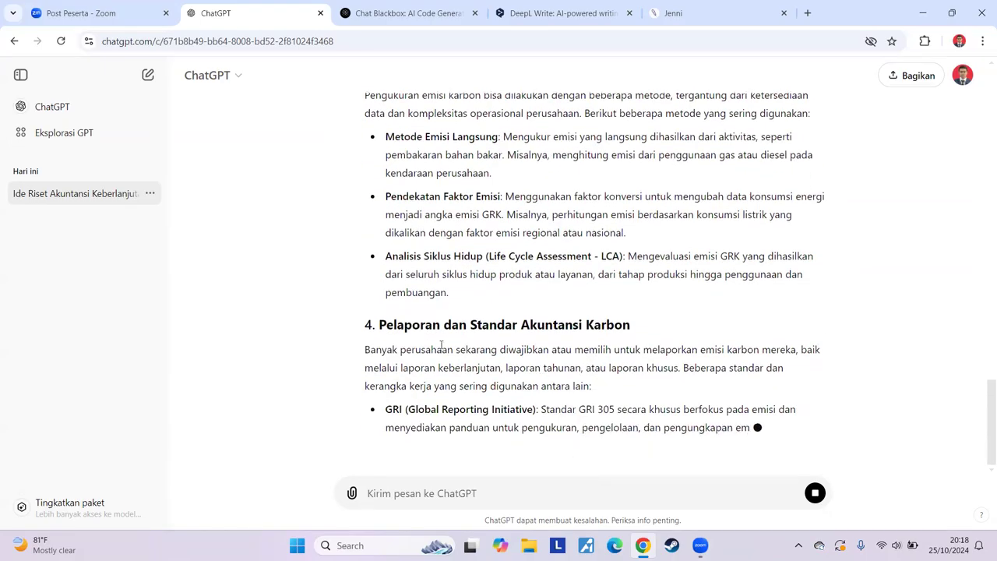
scroll(555, 399, "up", 4)
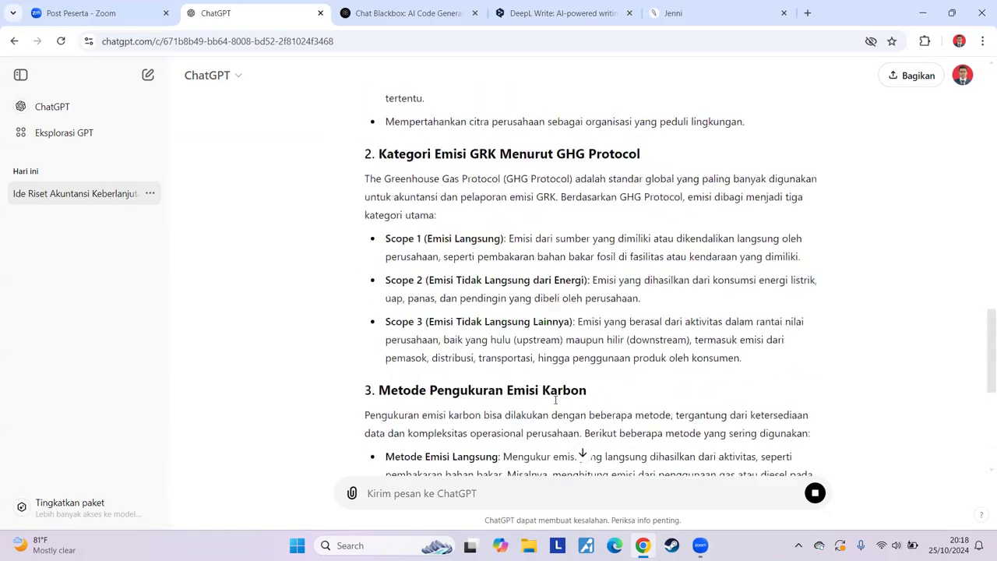
scroll(556, 399, "up", 7)
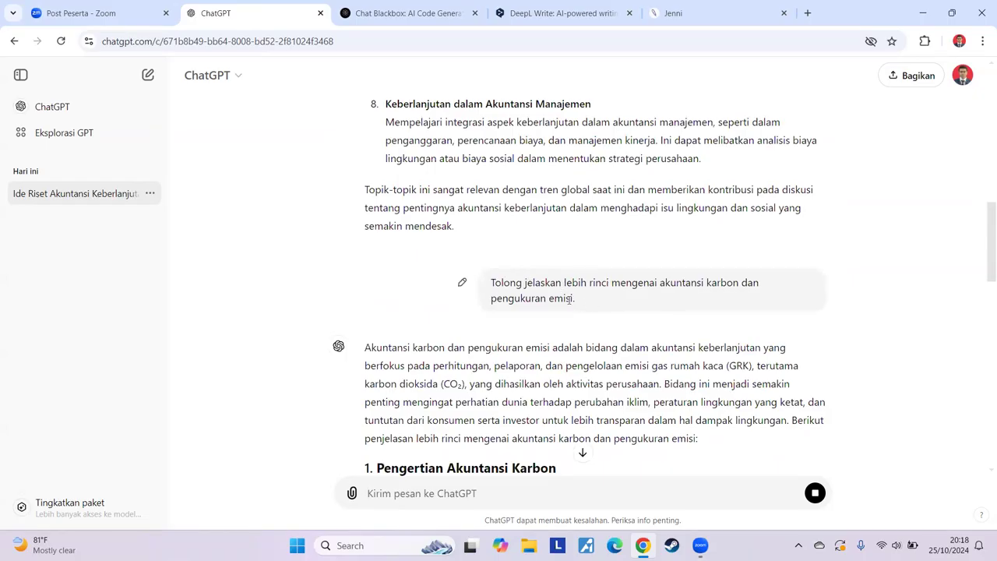
scroll(571, 298, "down", 5)
scroll(490, 345, "down", 6)
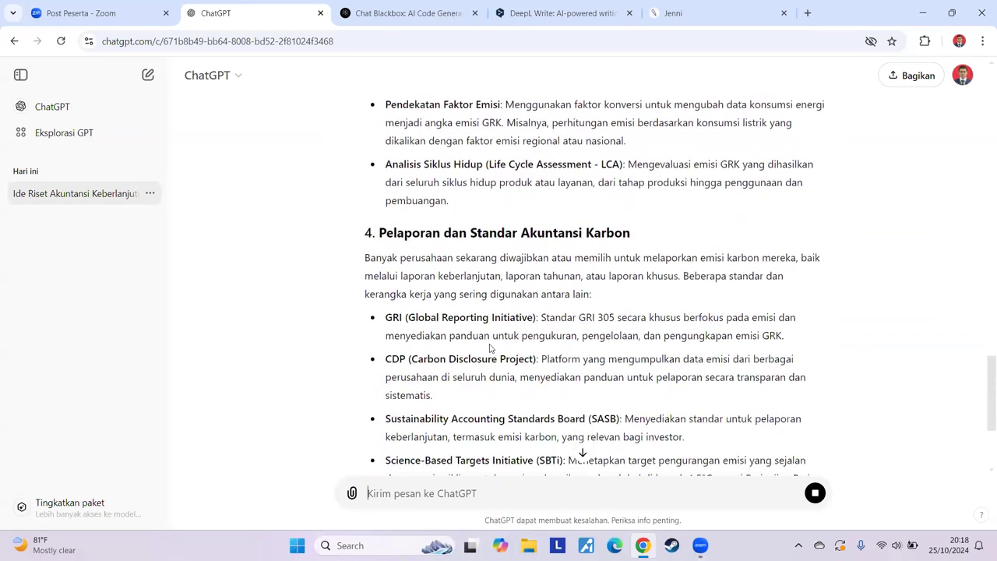
scroll(490, 347, "down", 3)
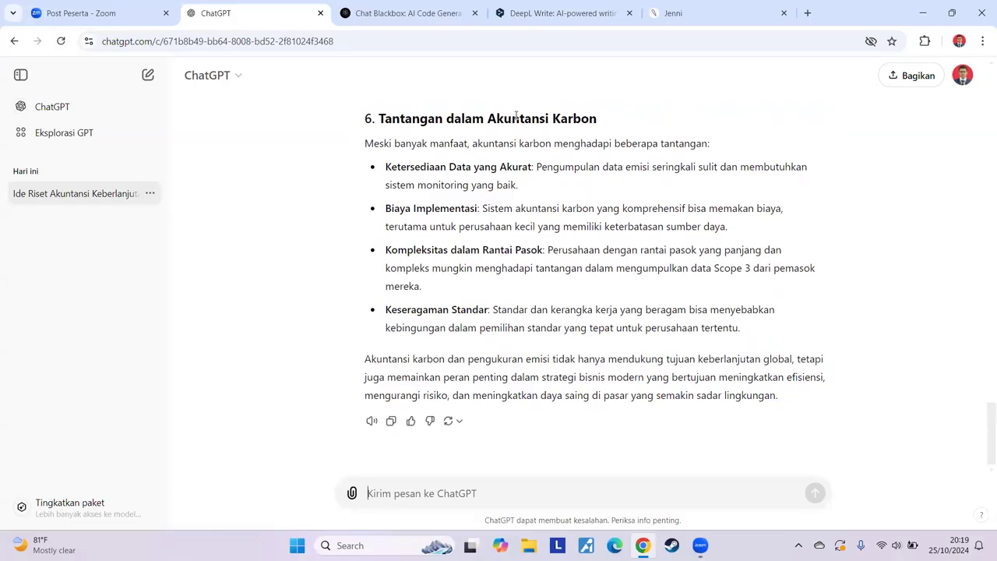
Review the complete carbon accounting explanation, from the definition and GHG Protocol categories through the benefits and challenges to the closing paragraph
scroll(527, 316, "up", 1)
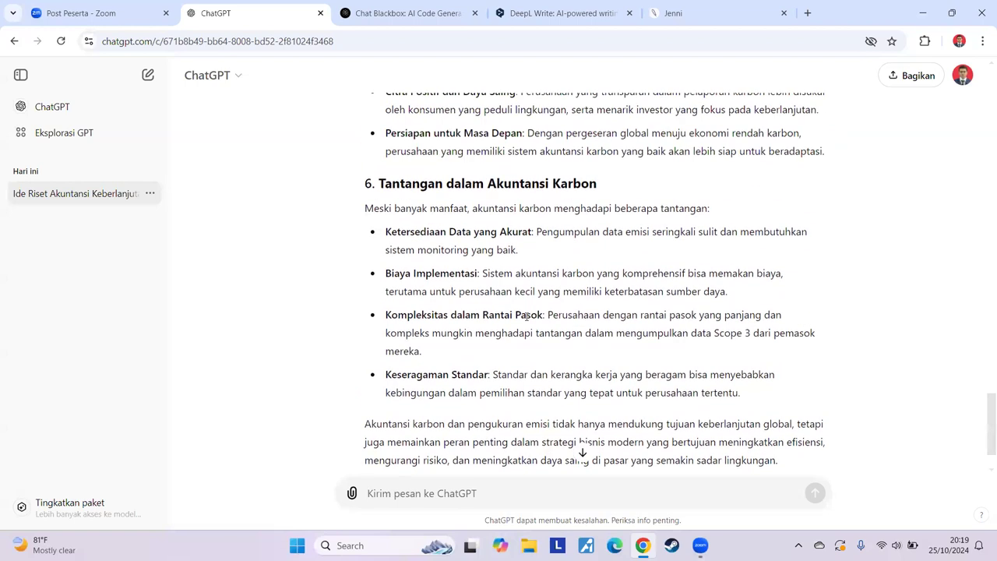
scroll(526, 317, "up", 4)
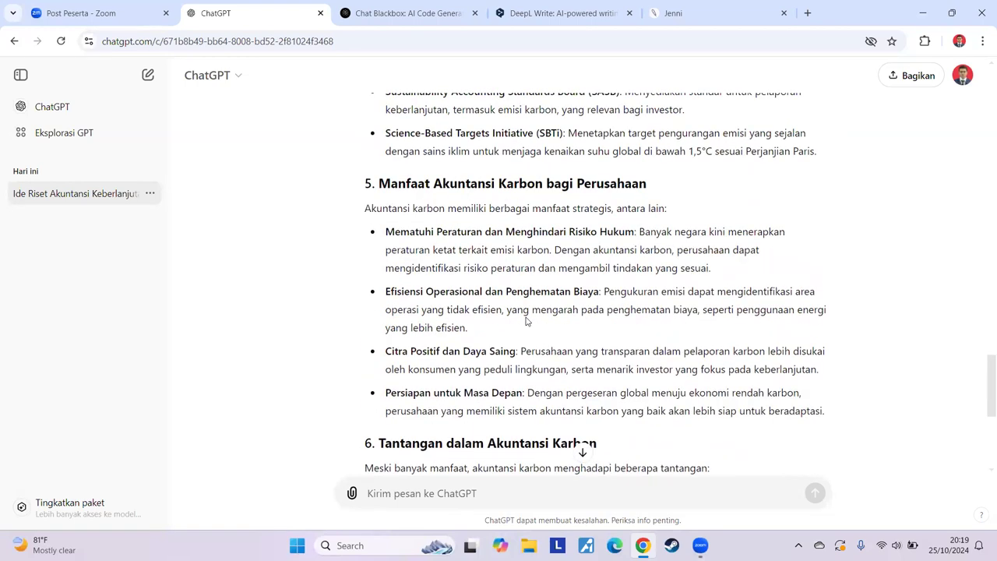
scroll(526, 320, "down", 3)
scroll(526, 320, "down", 1)
scroll(526, 320, "up", 15)
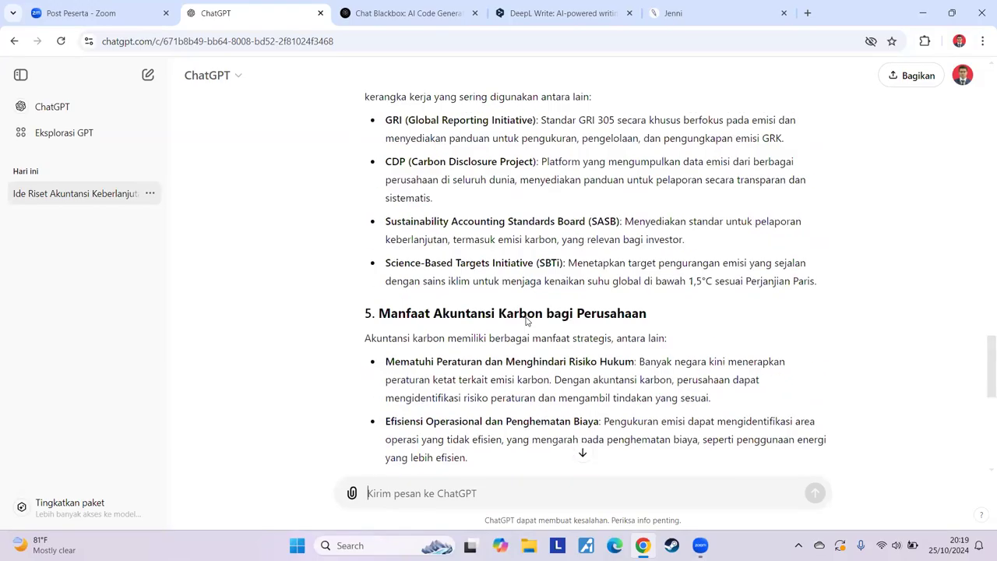
scroll(526, 320, "up", 7)
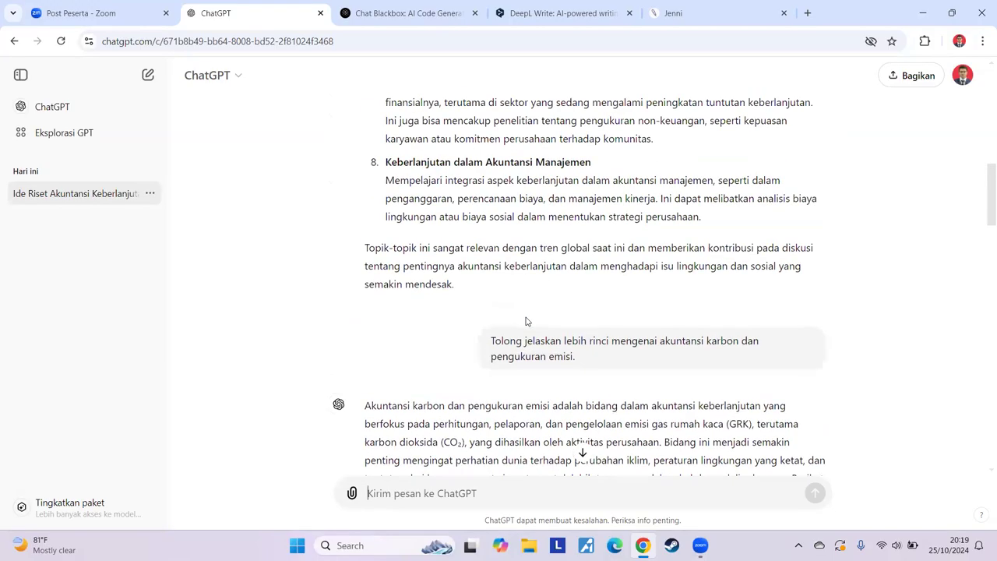
scroll(629, 364, "down", 2)
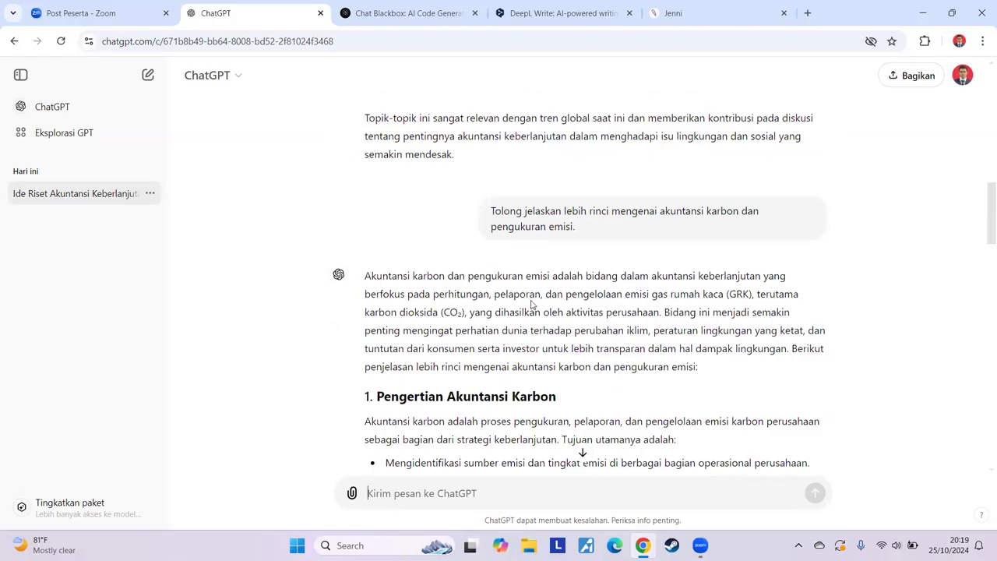
scroll(507, 324, "down", 3)
scroll(471, 264, "down", 2)
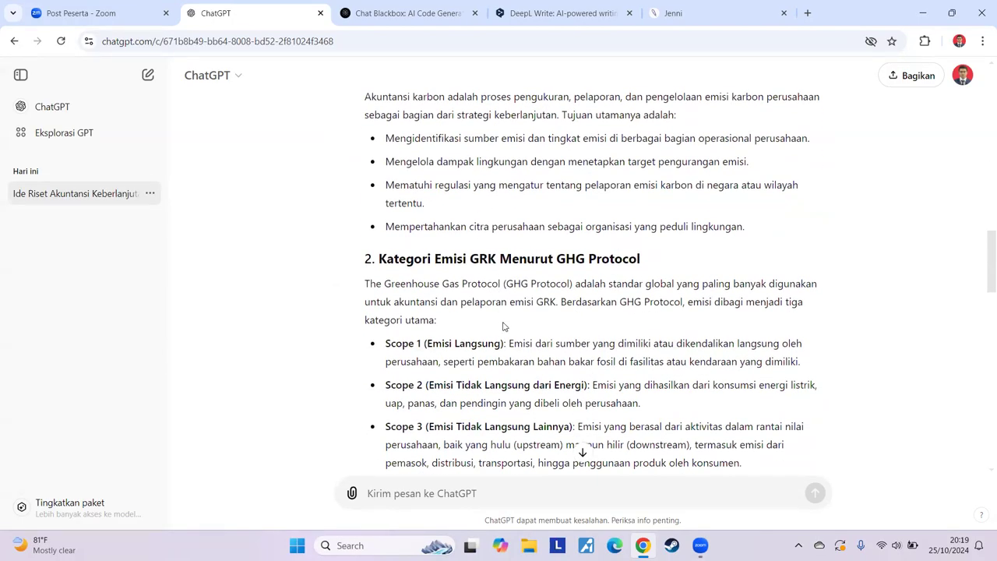
scroll(503, 327, "down", 7)
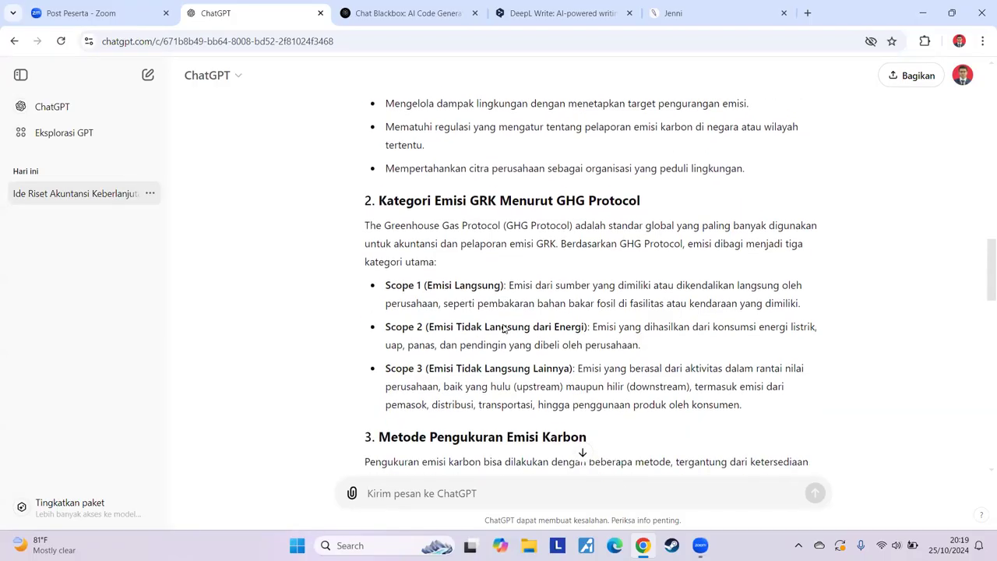
scroll(503, 326, "down", 1)
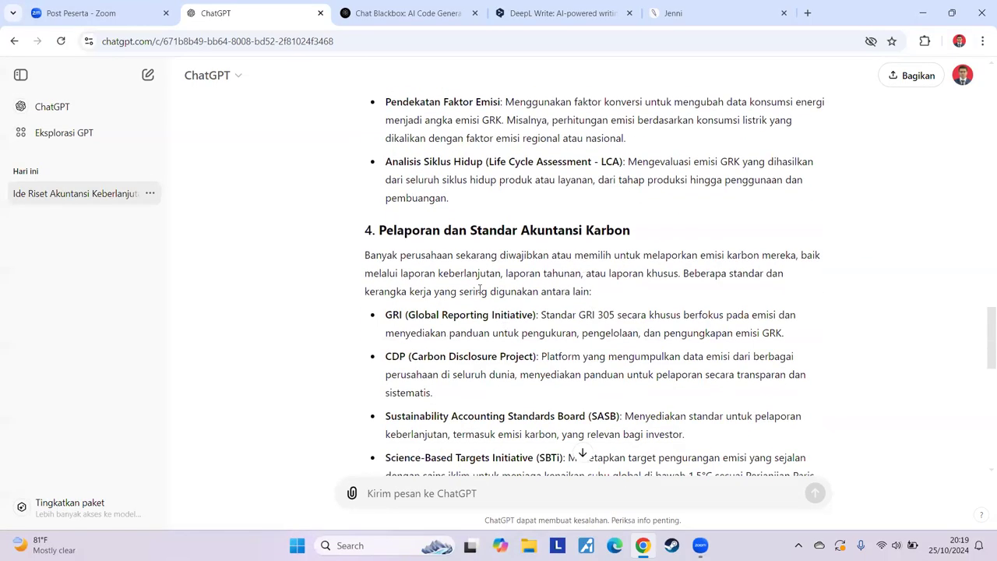
scroll(522, 304, "down", 2)
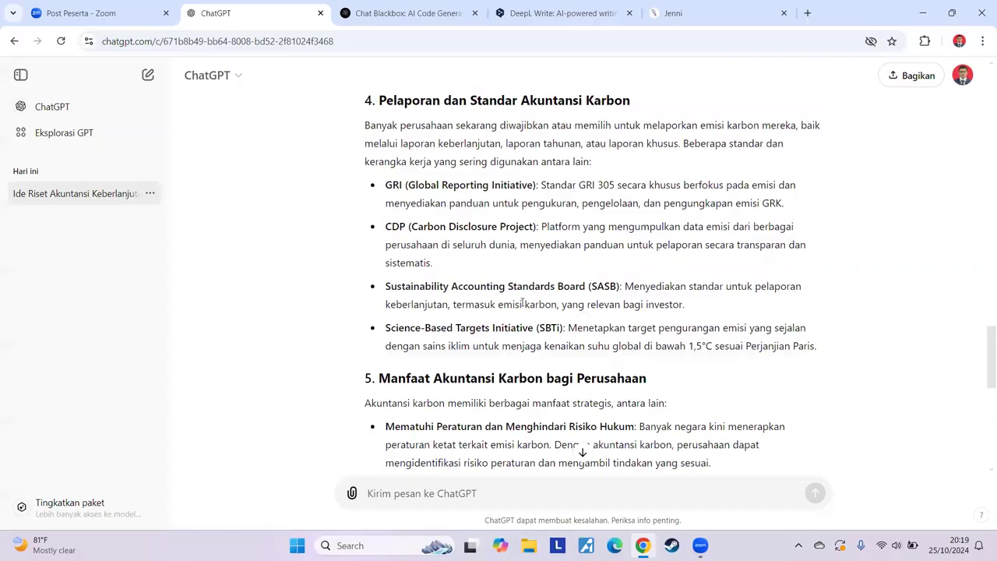
scroll(522, 304, "down", 8)
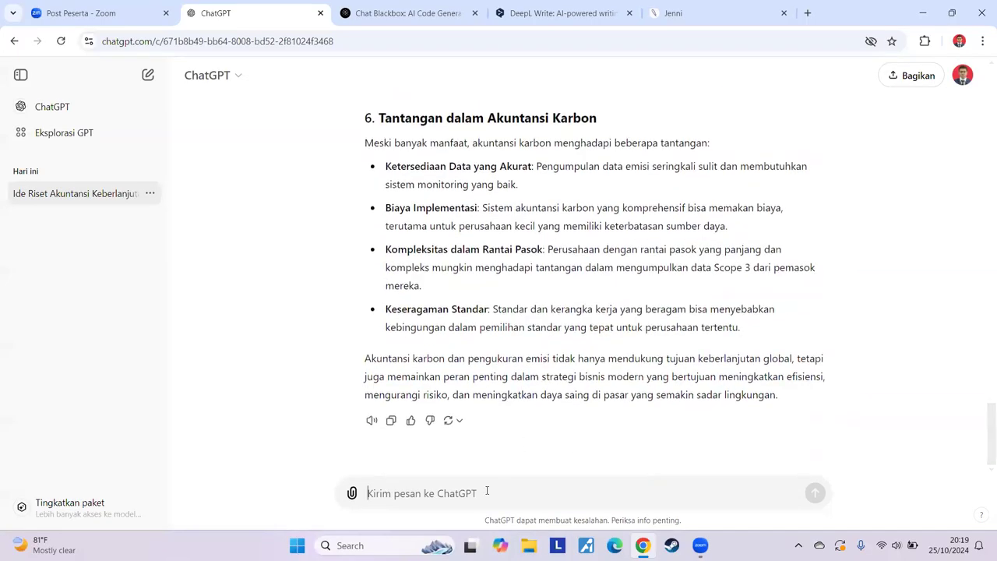
Send the follow-up prompt "Tolong berikan beberapa literatur terdahulu mengenai akuntansi karbon di negara-negara berkembang."
type("Tolong ")
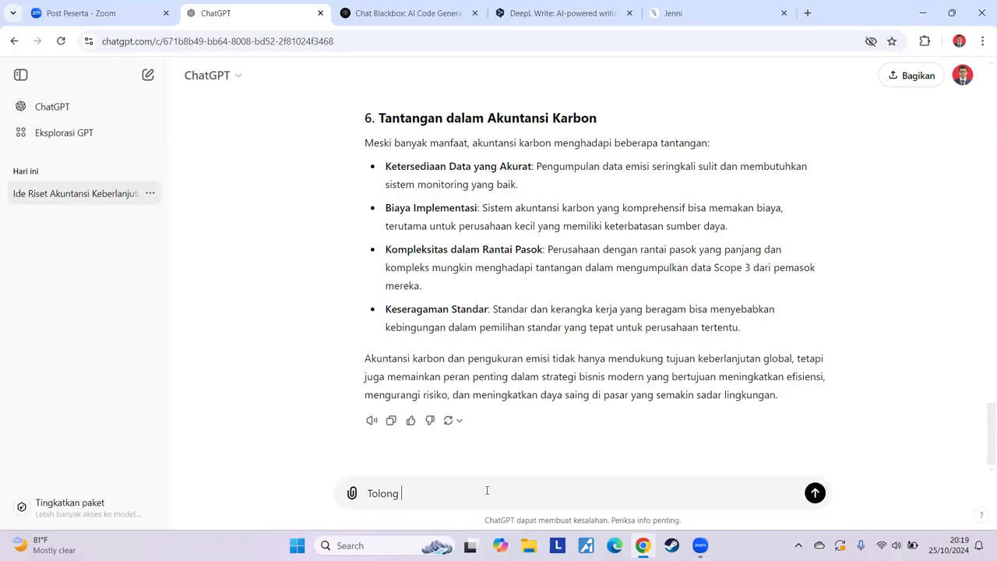
type("berikan beberapa literatur terdahulu menge")
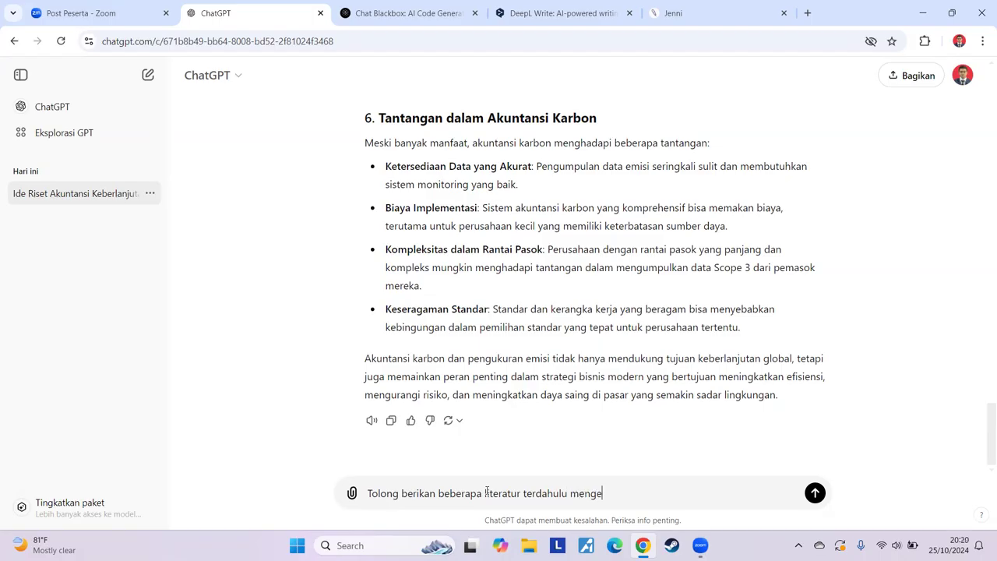
type("nai akuntansi karbon di negara-negara be")
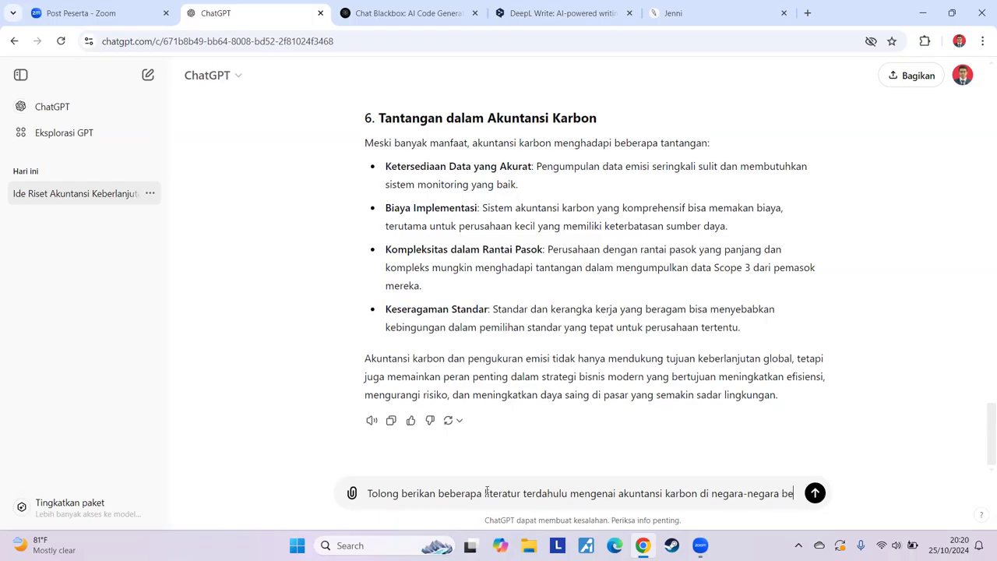
type("rkembang.")
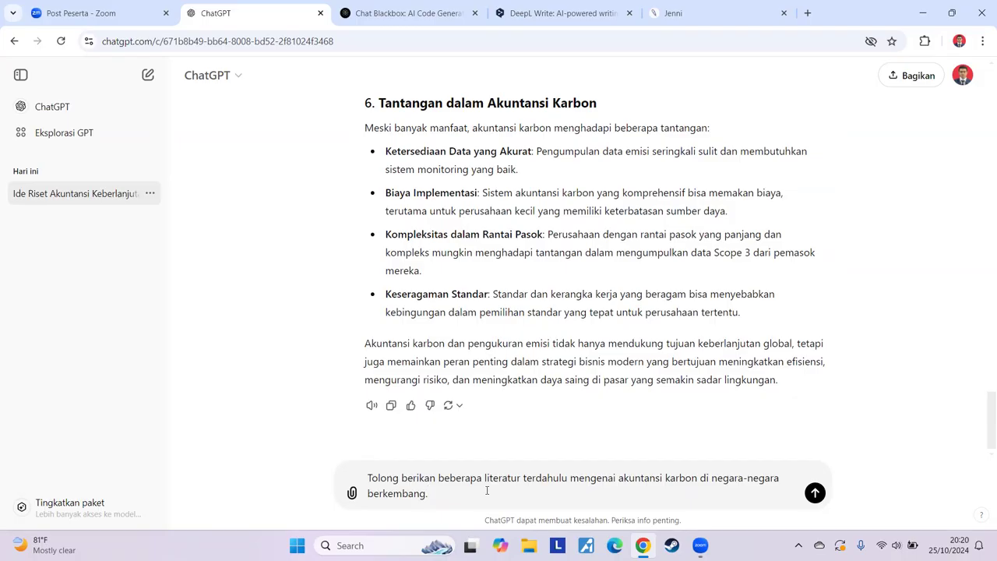
key("Return")
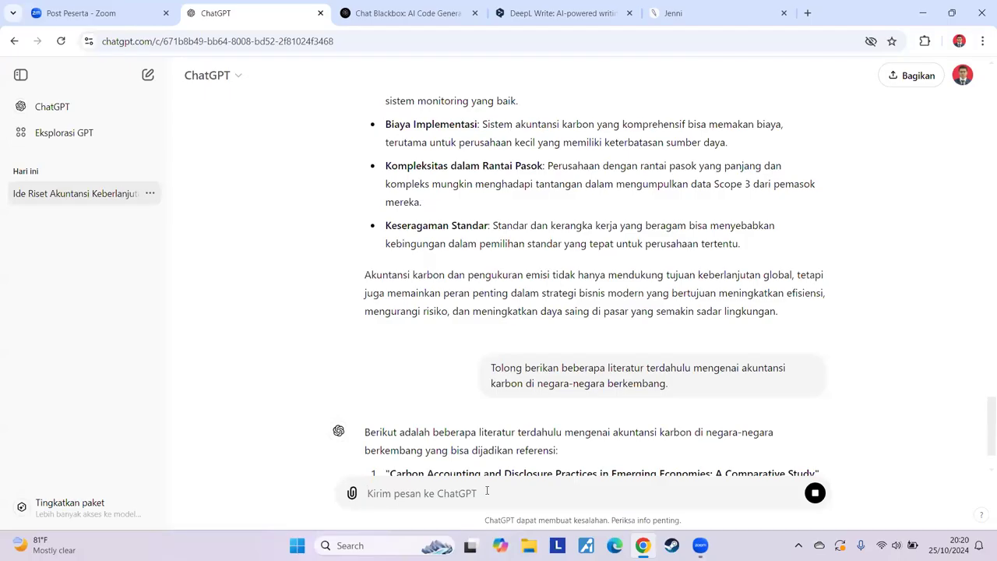
Read through the suggested literature on carbon accounting in developing countries, and check the available ChatGPT model options without changing the model
scroll(436, 436, "down", 1)
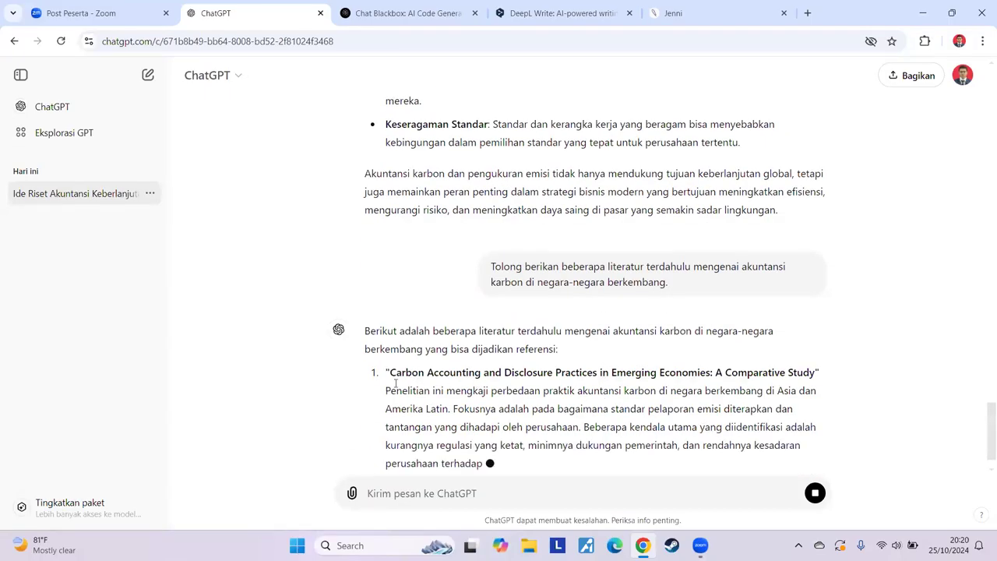
scroll(382, 386, "down", 1)
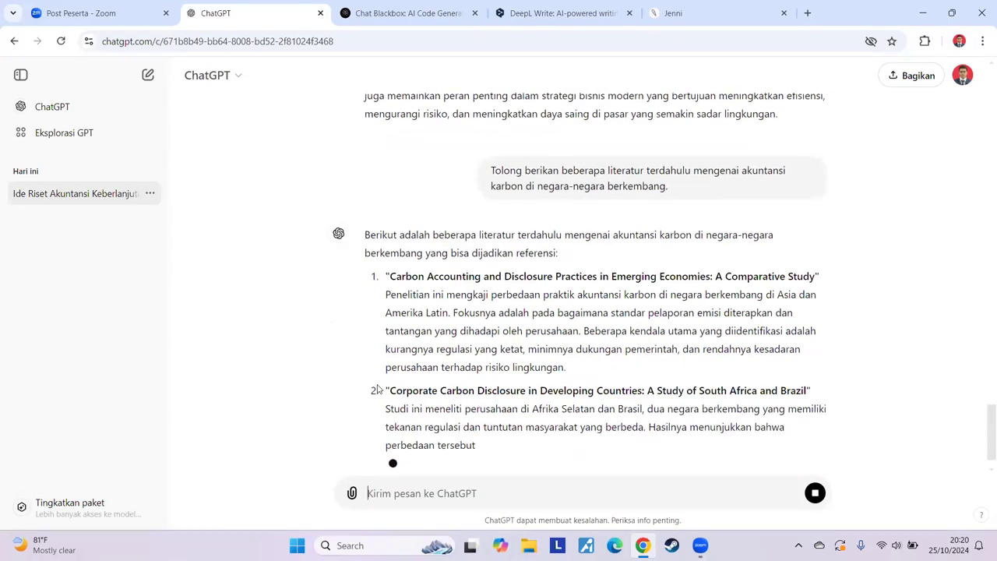
scroll(377, 390, "down", 1)
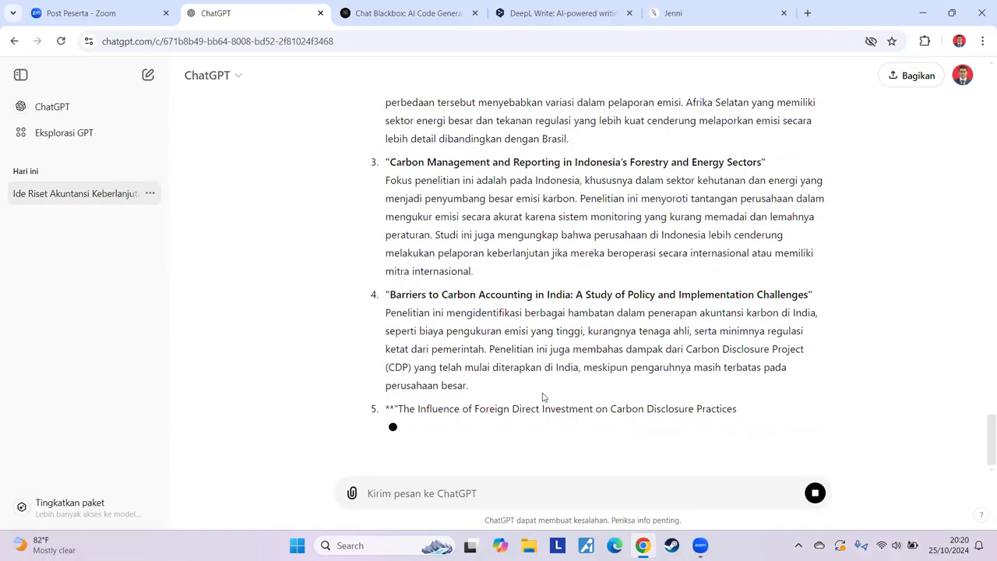
scroll(521, 402, "up", 3)
scroll(521, 402, "down", 8)
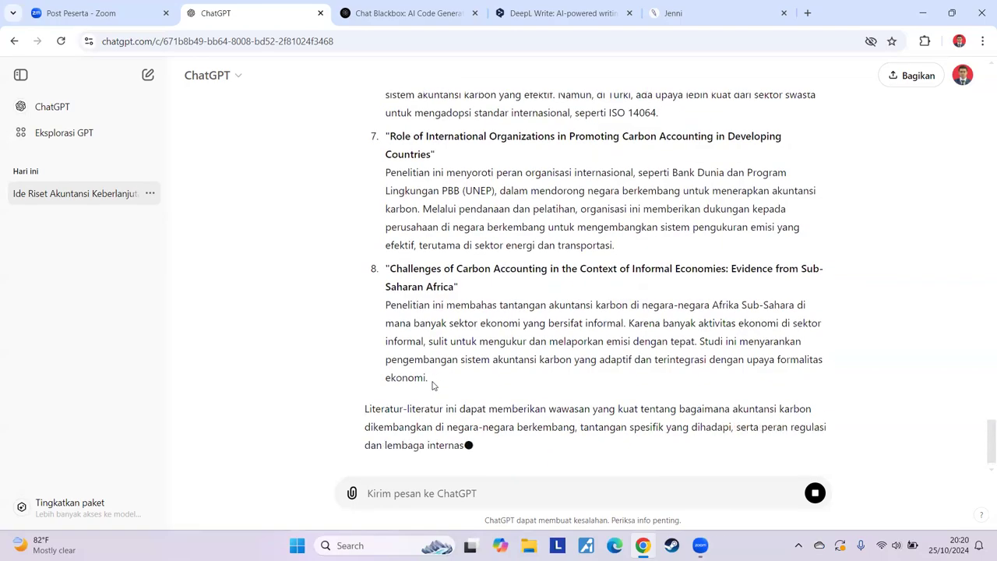
left_click(239, 78)
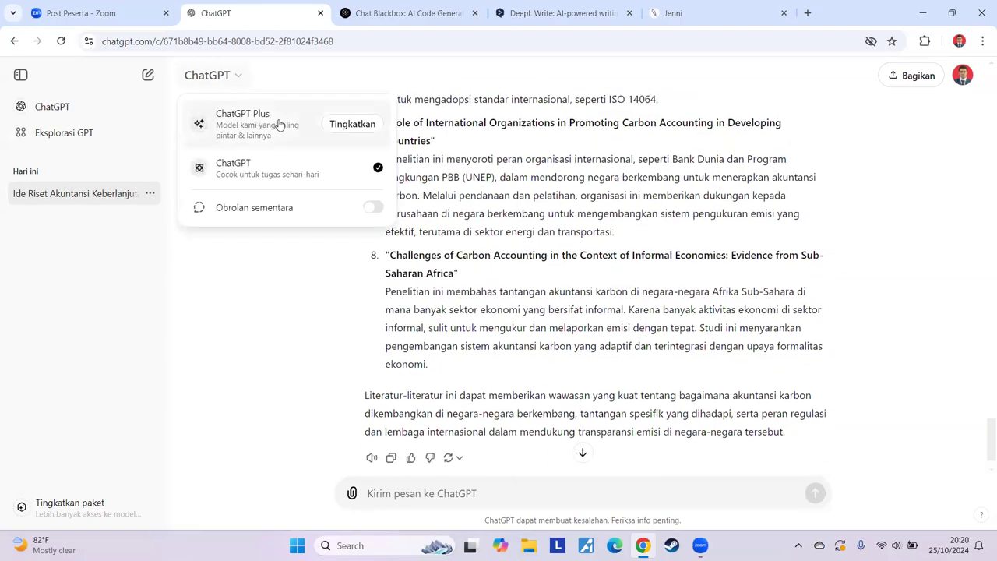
left_click(806, 436)
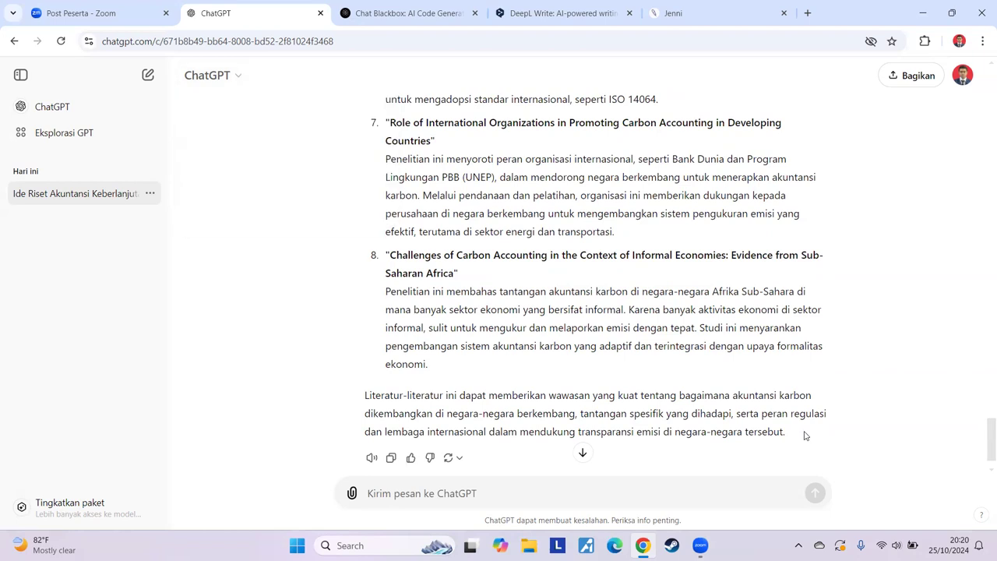
Reread the suggested carbon accounting literature in both directions, highlighting the title "Carbon Management and Reporting in Indonesia's Forestry and Energy Sectors"
scroll(529, 386, "up", 2)
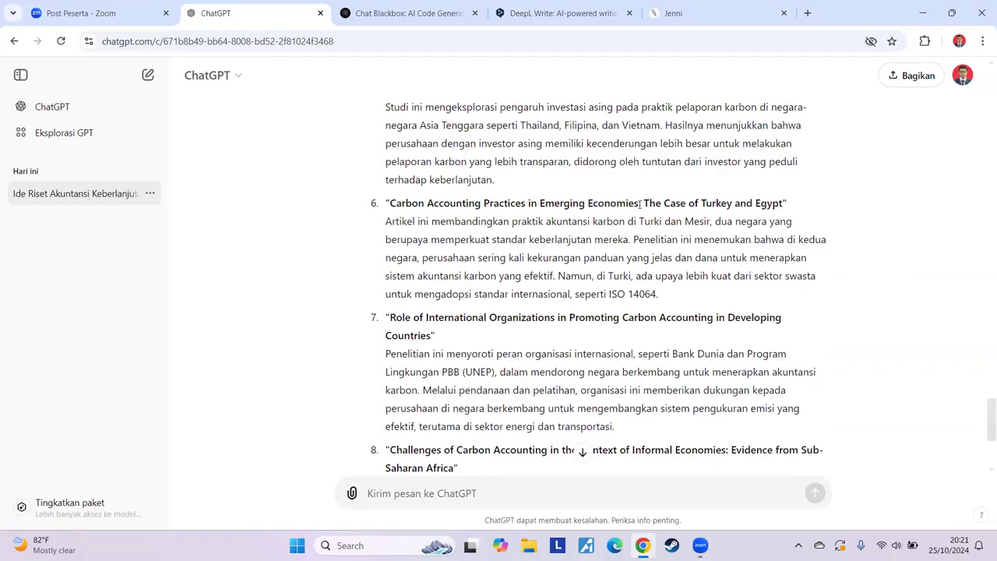
scroll(623, 249, "up", 4)
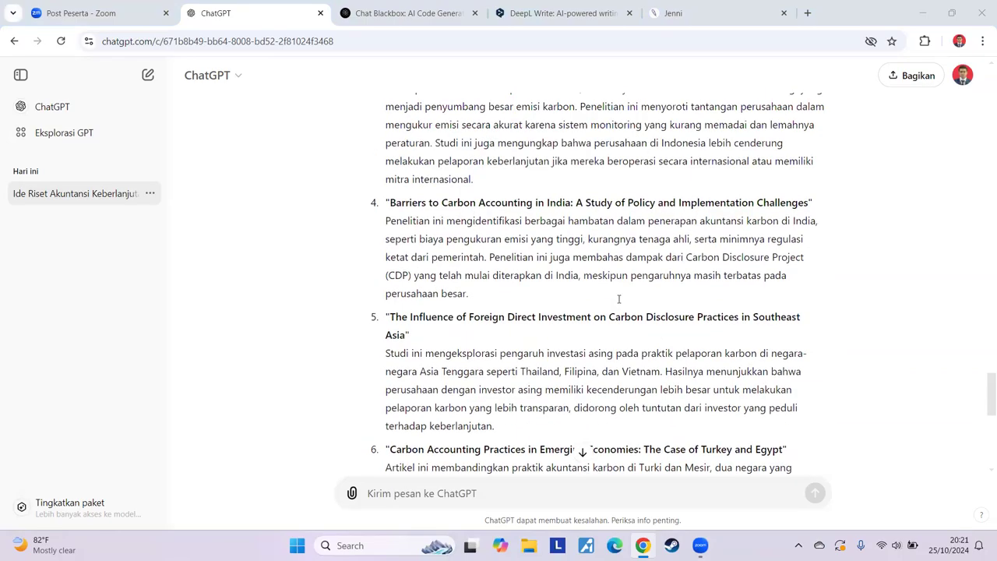
scroll(619, 299, "up", 1)
scroll(619, 299, "up", 2)
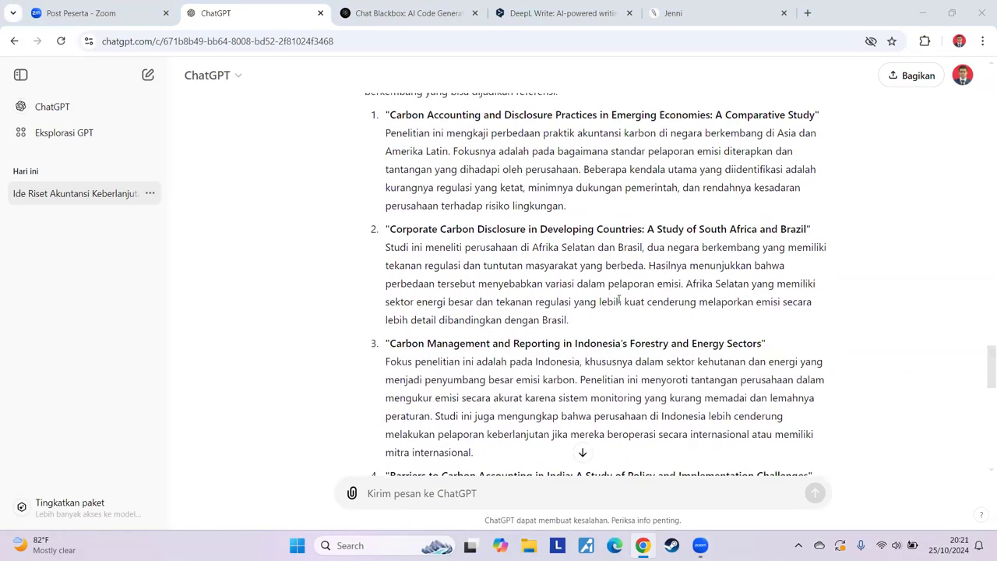
scroll(619, 299, "up", 1)
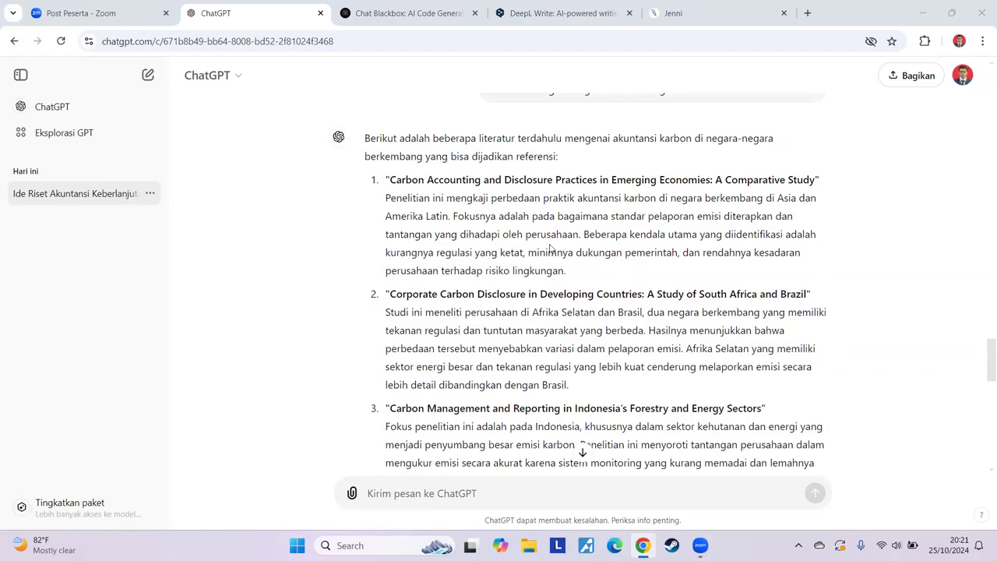
scroll(549, 298, "down", 1)
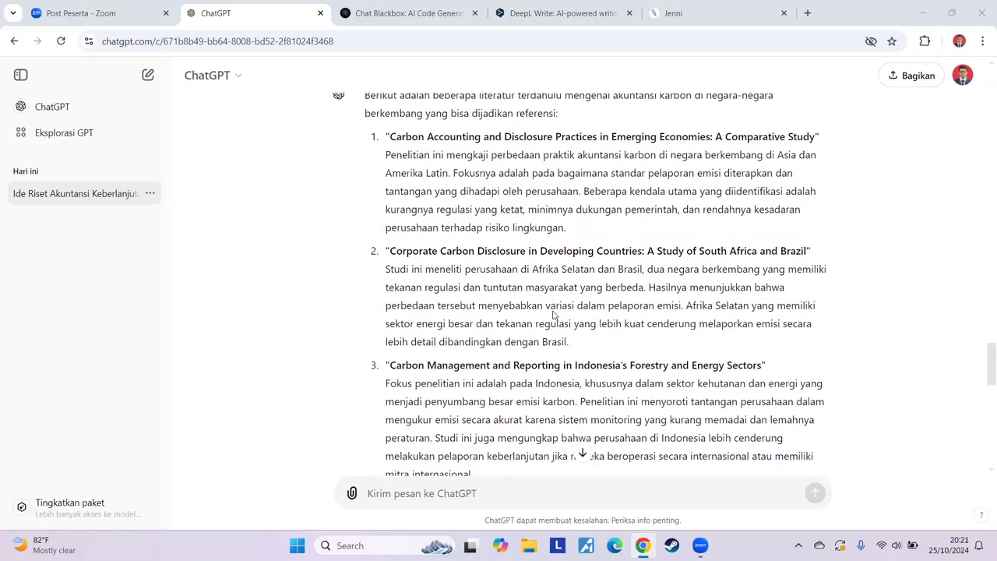
scroll(554, 314, "down", 2)
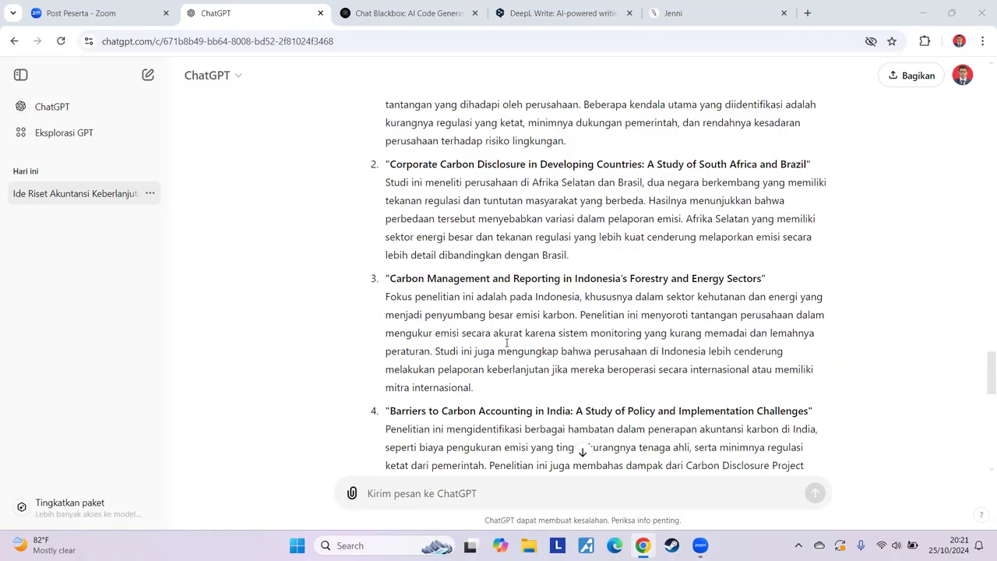
left_click_drag(390, 278, 763, 278)
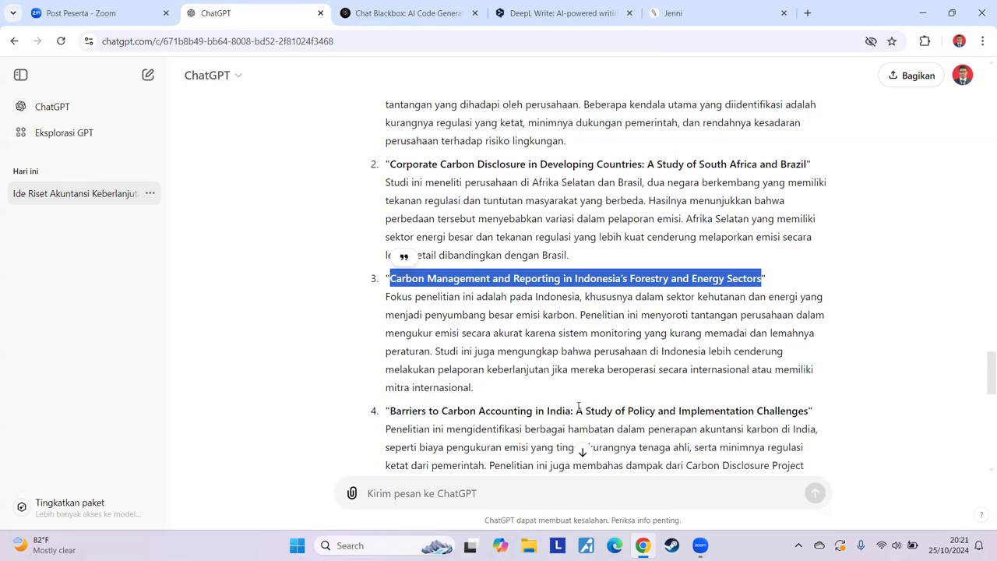
left_click(507, 392)
scroll(599, 343, "up", 2)
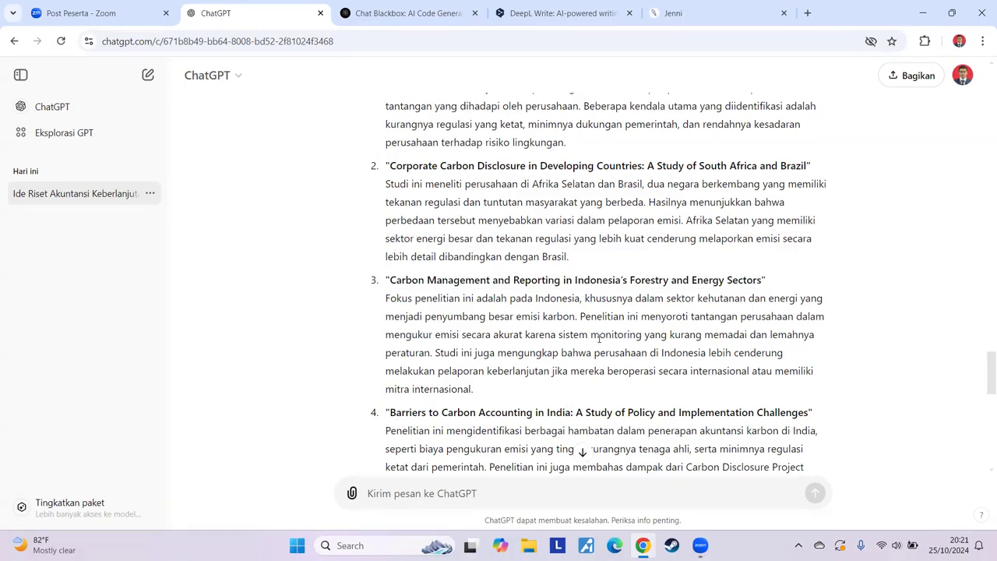
scroll(599, 344, "up", 1)
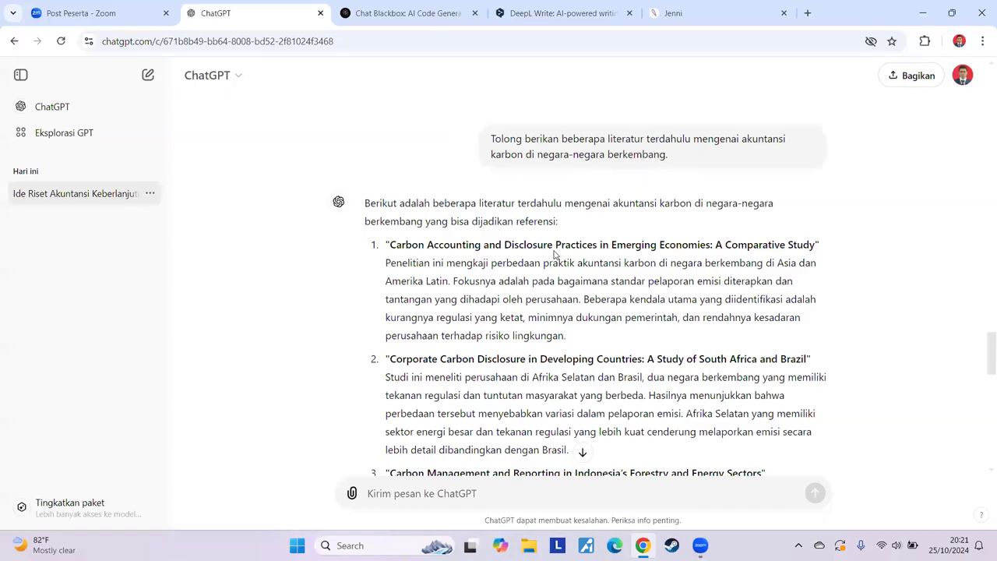
scroll(566, 262, "down", 1)
scroll(566, 263, "down", 5)
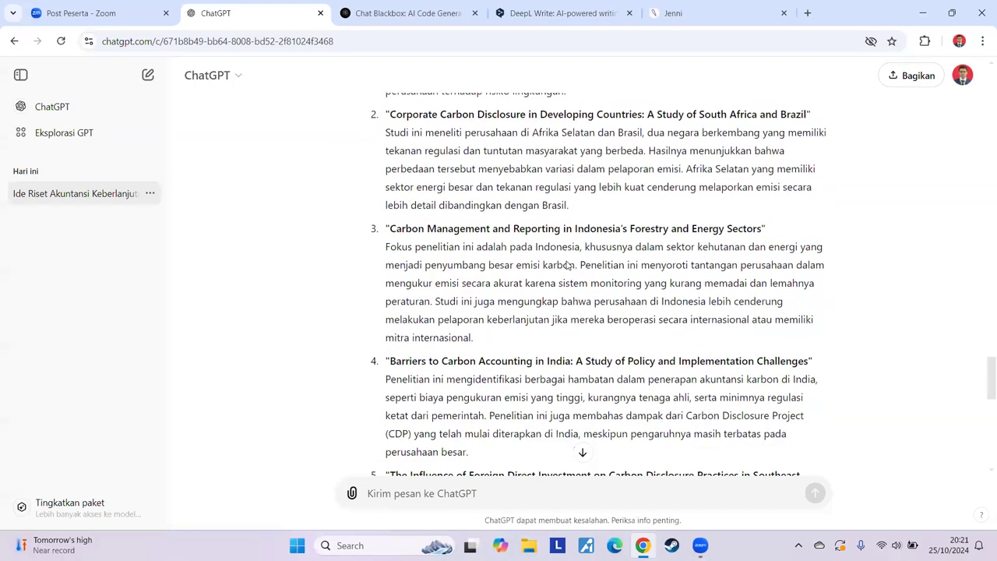
scroll(567, 265, "down", 5)
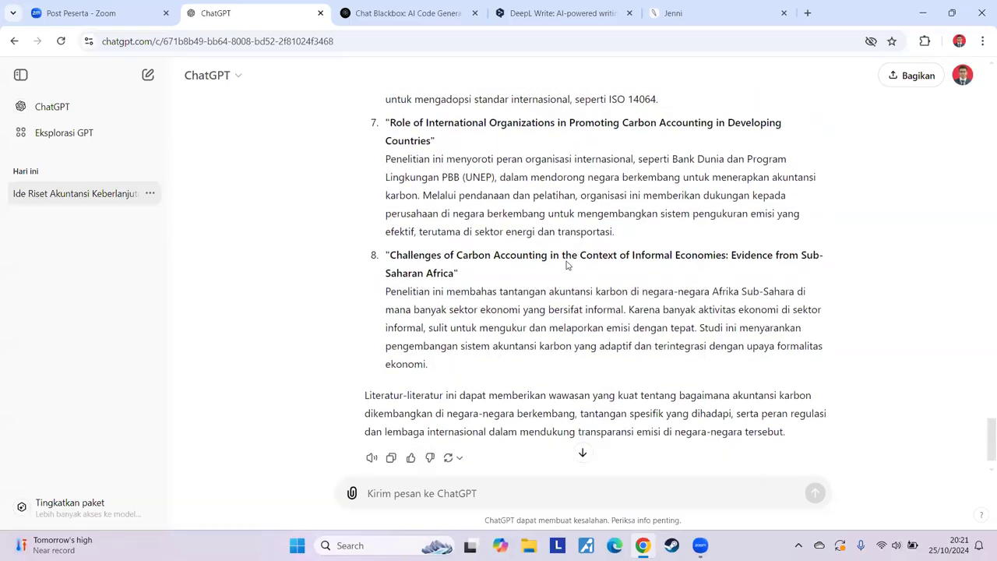
Send the follow-up prompt "Buatkan satu contoh paragraf mengenai definisi akuntansi karbon dan isikan kutipan referensinya."
left_click(486, 490)
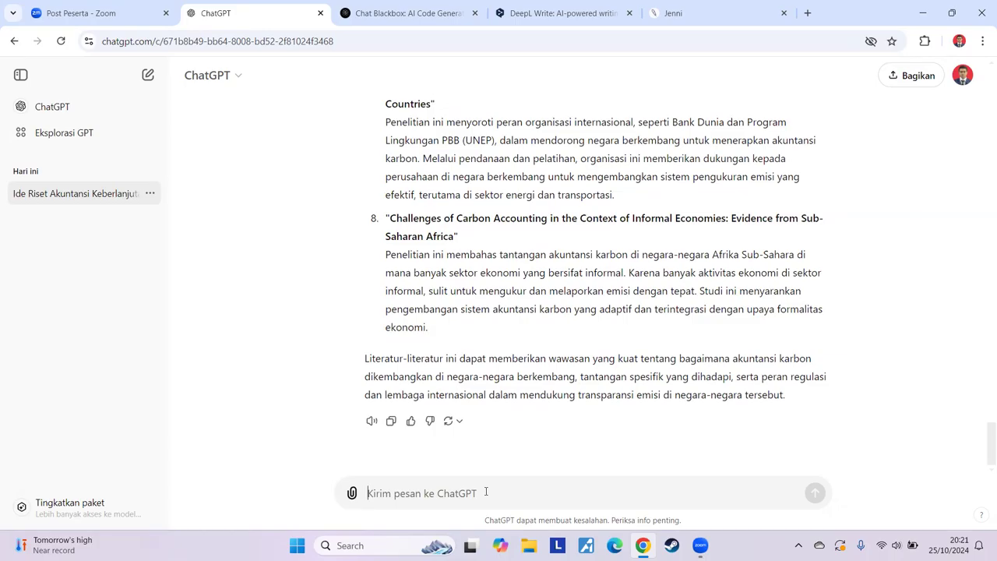
type("Buatkan sa")
type("tu contoh ")
type("pargaraf")
key("BackSpace")
key("BackSpace")
key("BackSpace")
key("BackSpace")
key("BackSpace")
type("agraf")
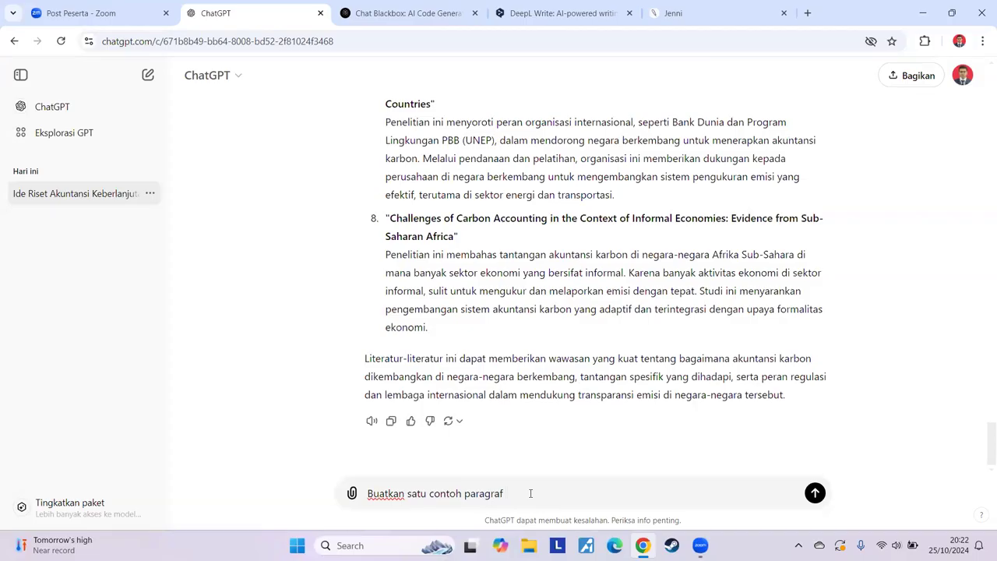
type("mengenai definisi akunta")
type("nsi karbon ")
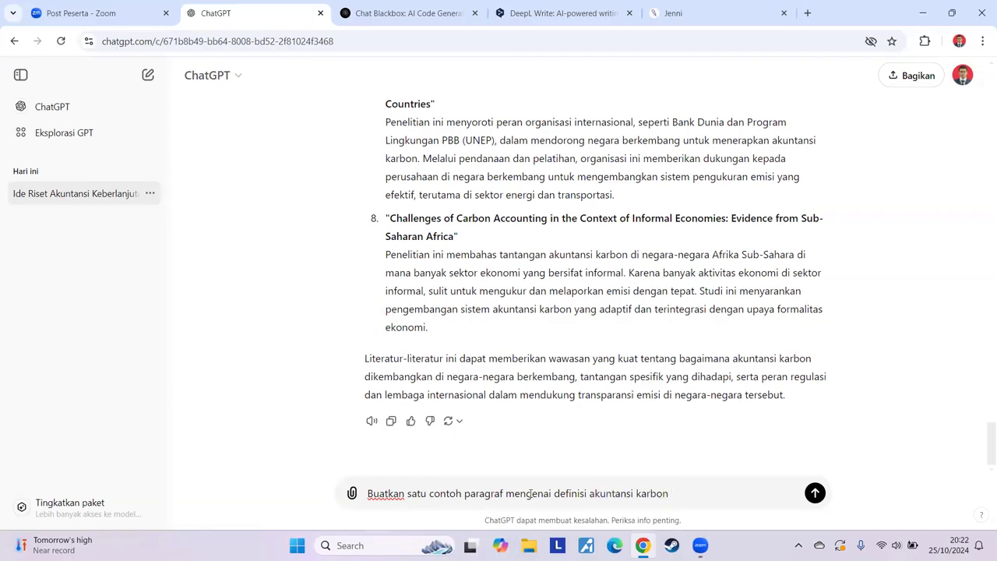
type("dan isikan kutipan refere")
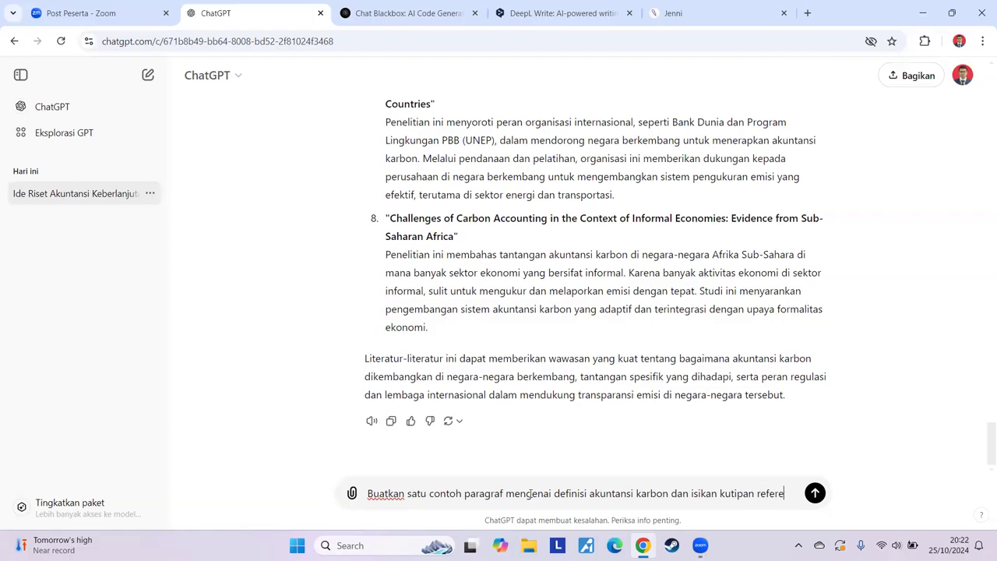
type("nsinya.")
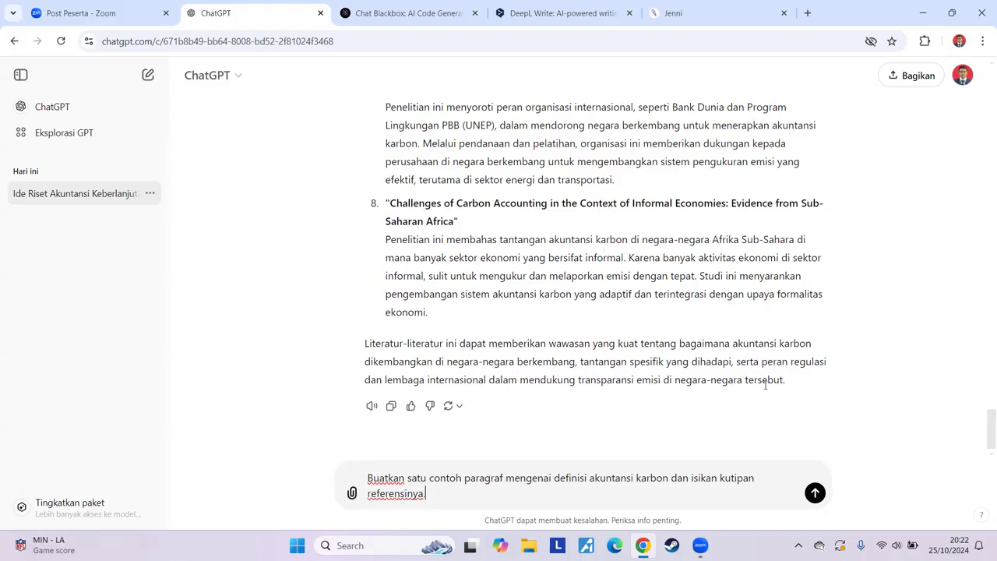
key("Return")
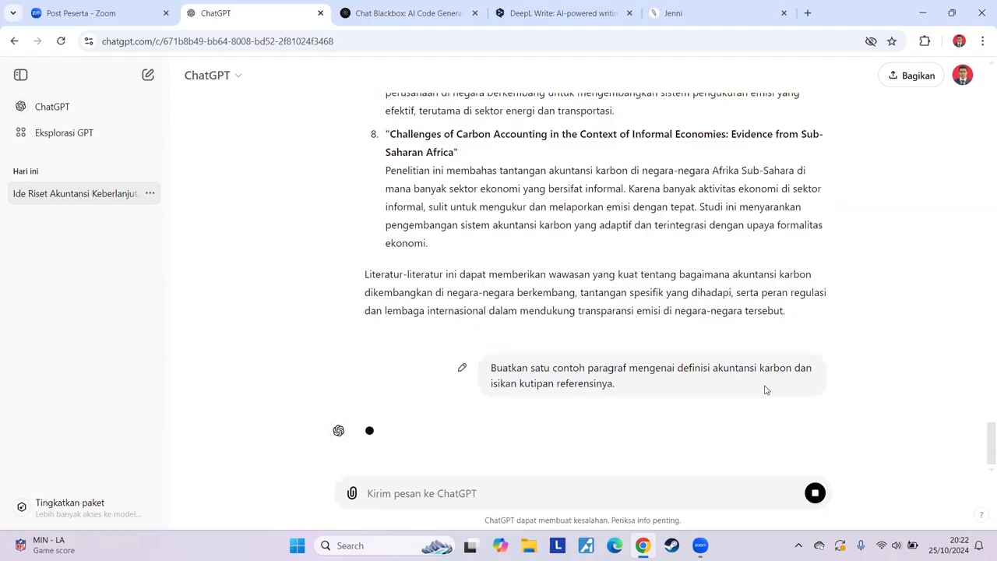
Compare the two alternative carbon accounting definition paragraphs, Respons 1 and Respons 2, including their in-text citations and closing notes
scroll(460, 389, "down", 3)
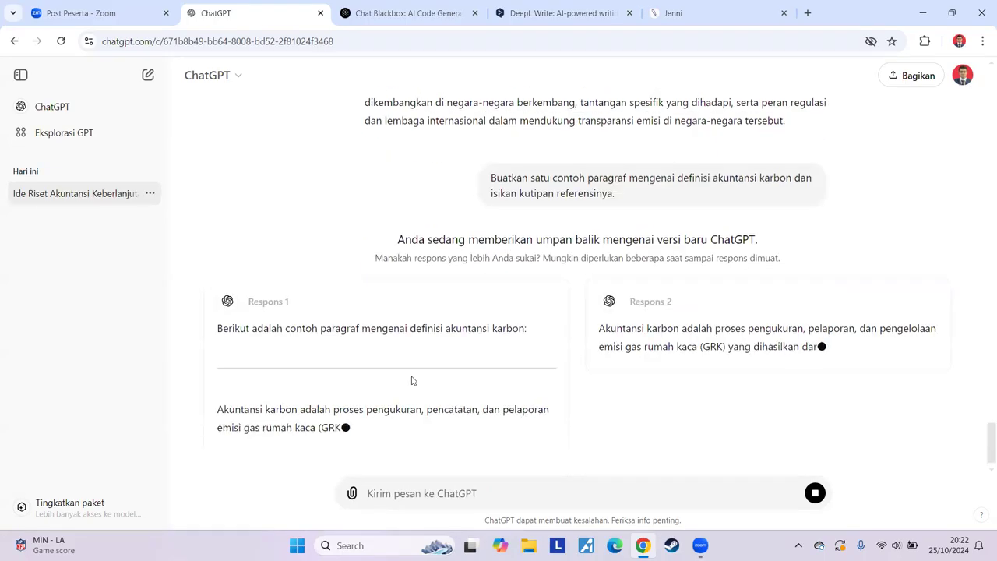
scroll(409, 382, "down", 1)
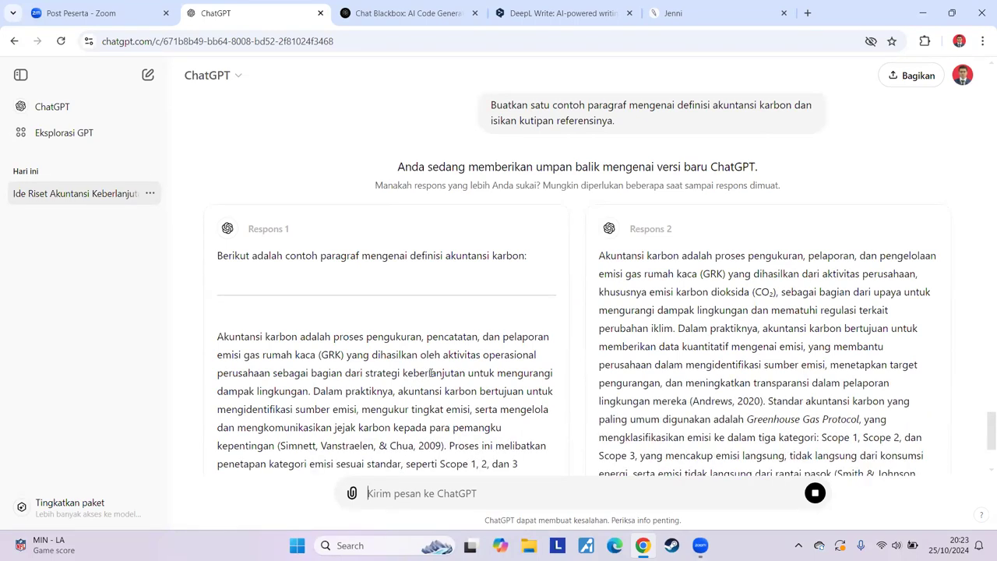
scroll(430, 373, "down", 2)
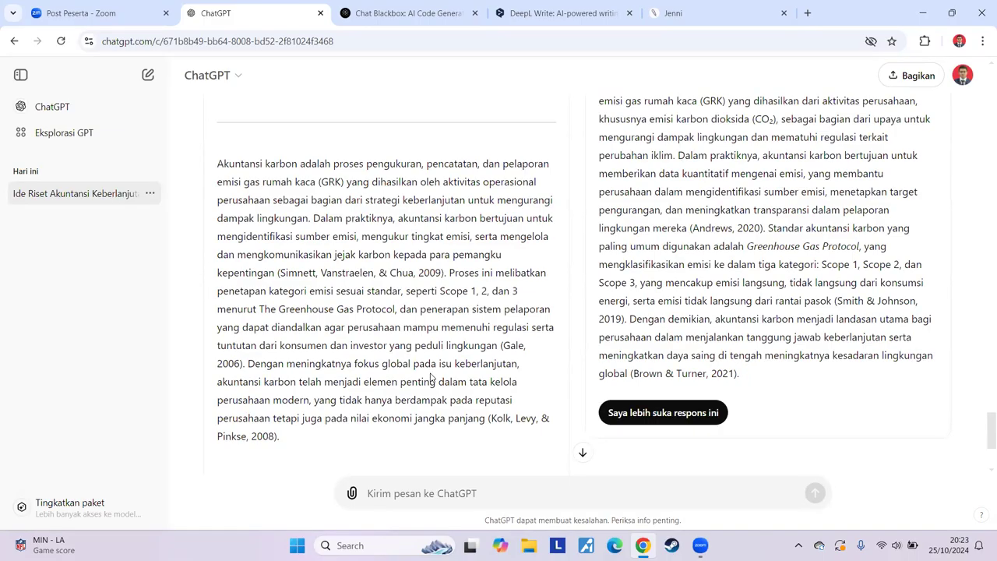
scroll(690, 334, "up", 1)
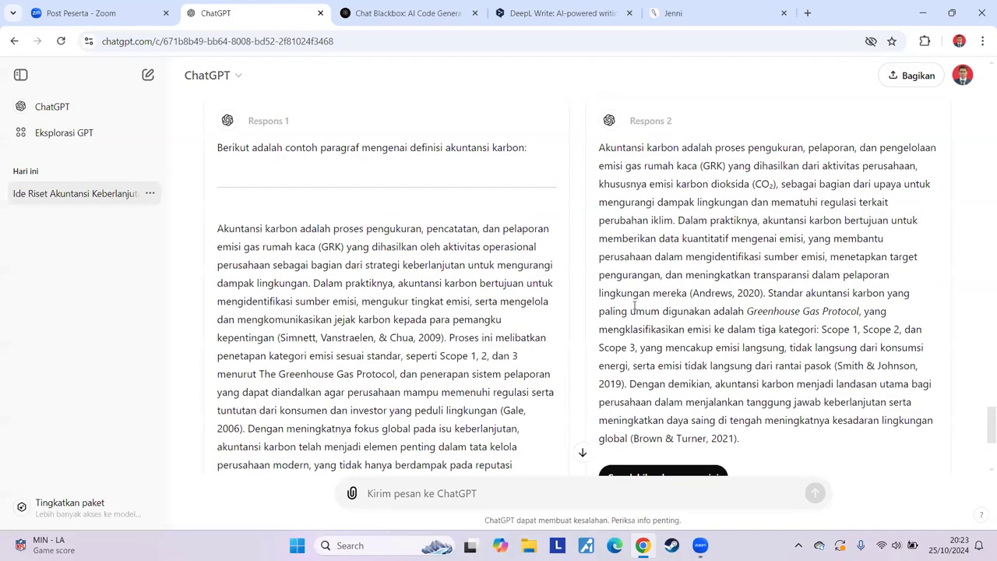
scroll(690, 333, "down", 3)
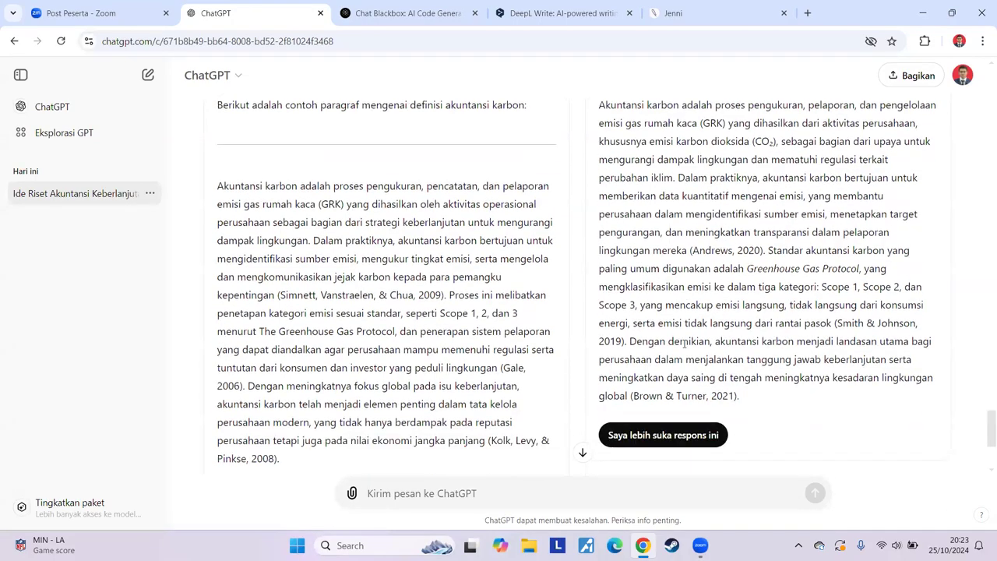
scroll(556, 405, "down", 1)
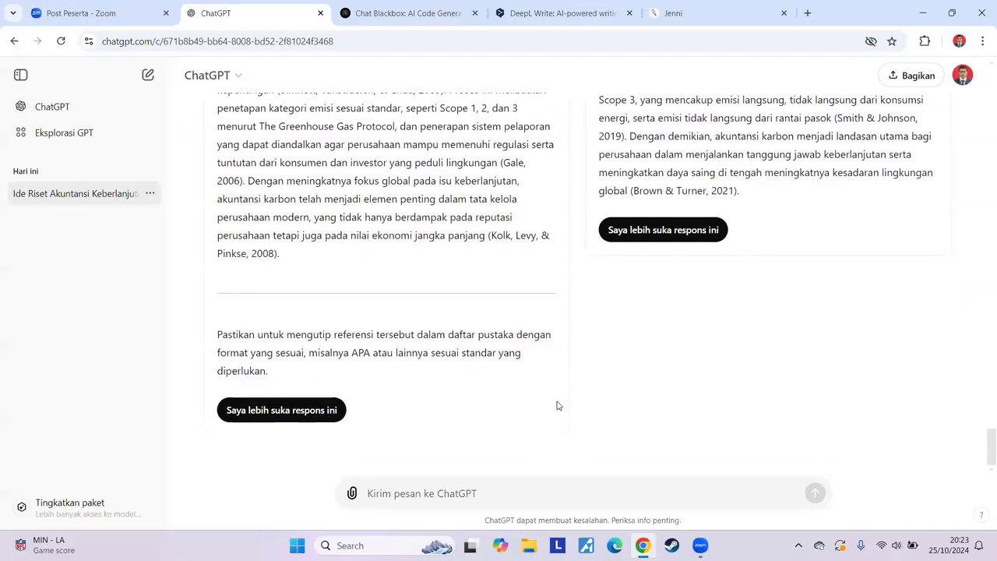
scroll(629, 424, "up", 3)
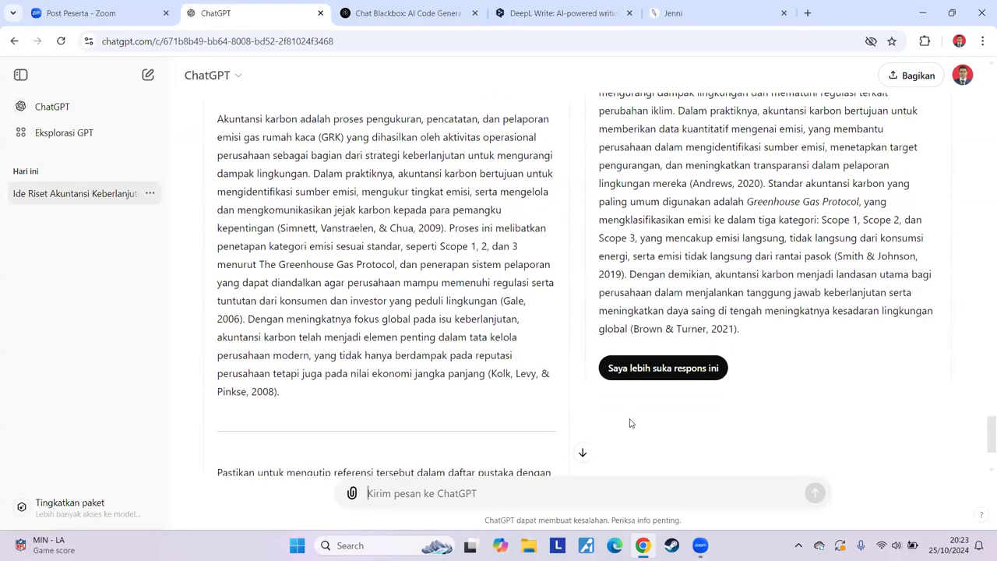
scroll(372, 281, "up", 1)
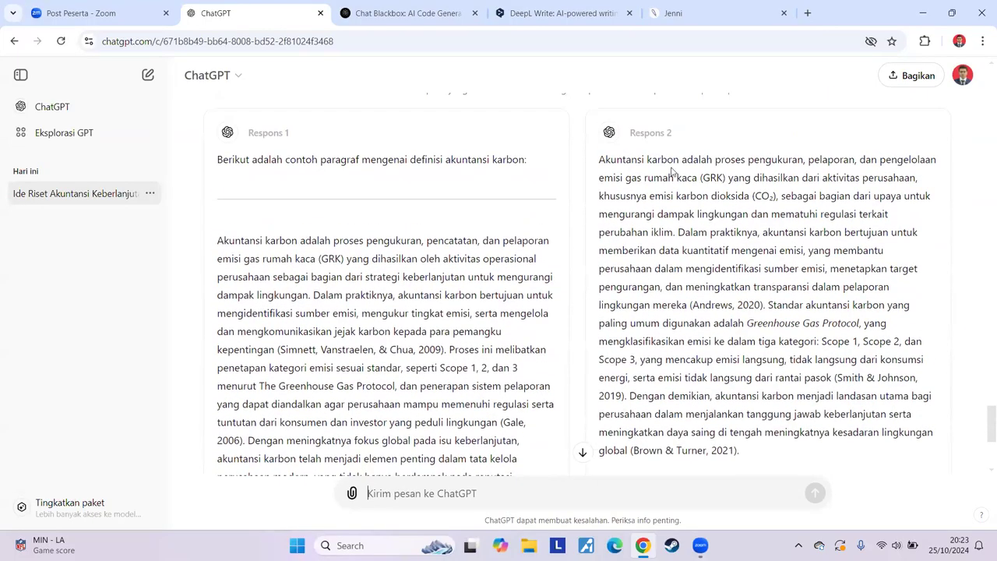
scroll(761, 332, "down", 1)
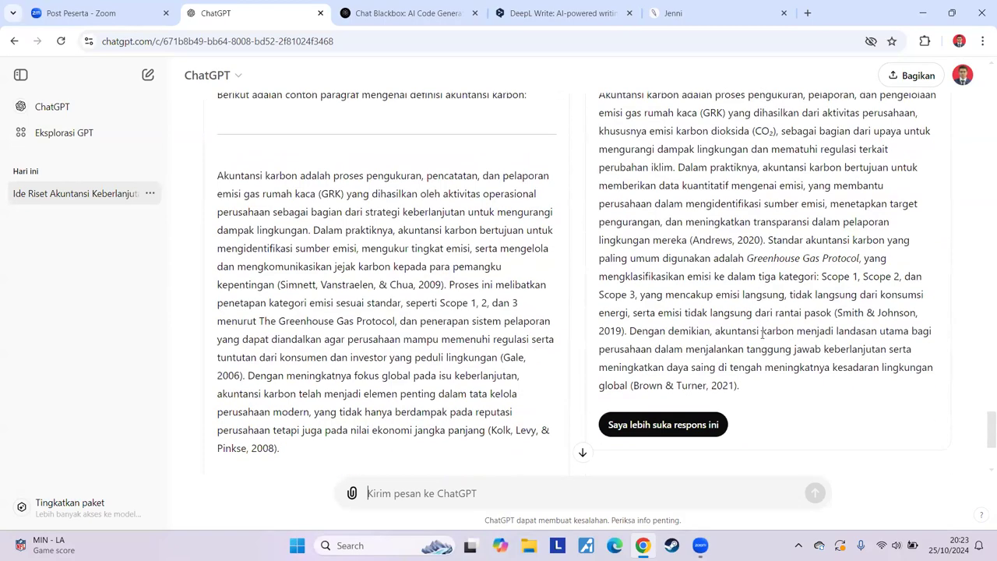
scroll(568, 360, "up", 1)
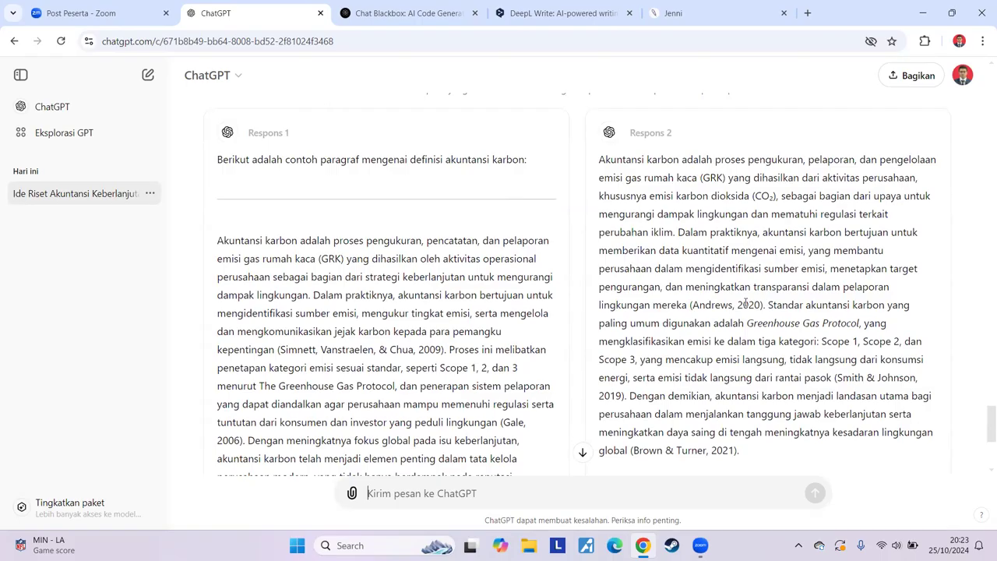
scroll(746, 308, "down", 1)
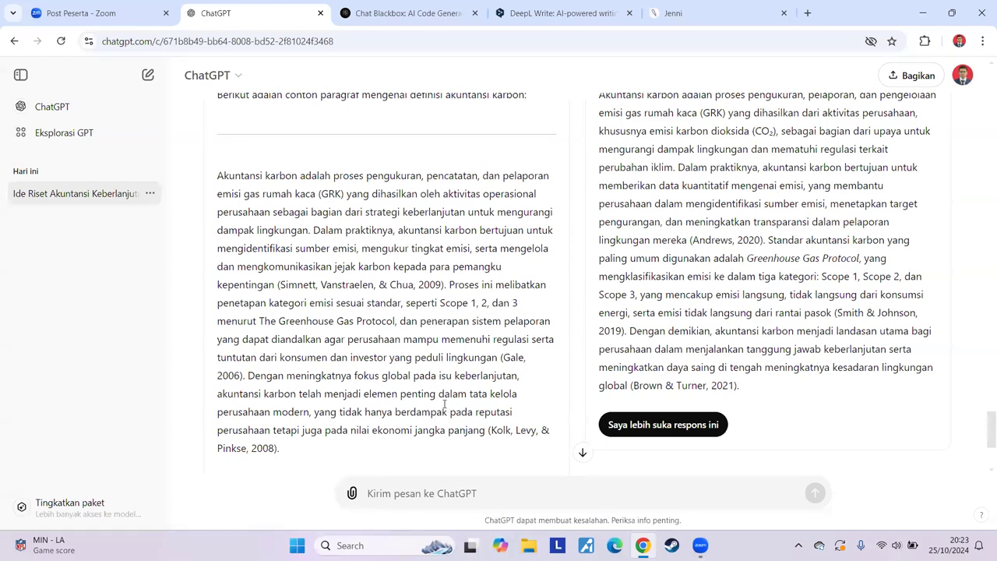
Highlight the whole definition paragraph in Respons 1 for examination, clear the selection and look over both responses again
left_click_drag(219, 174, 289, 454)
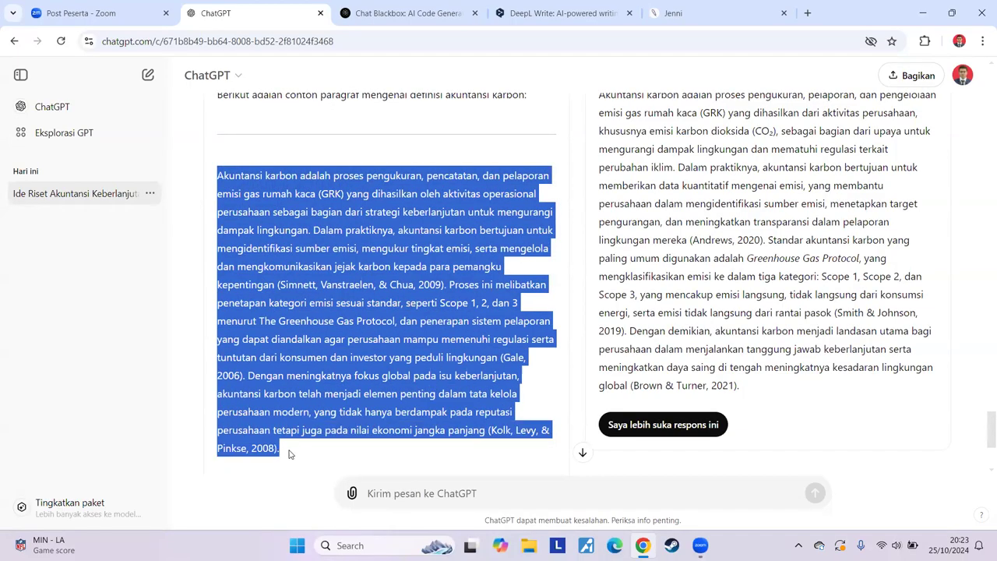
left_click(313, 457)
scroll(677, 401, "up", 1)
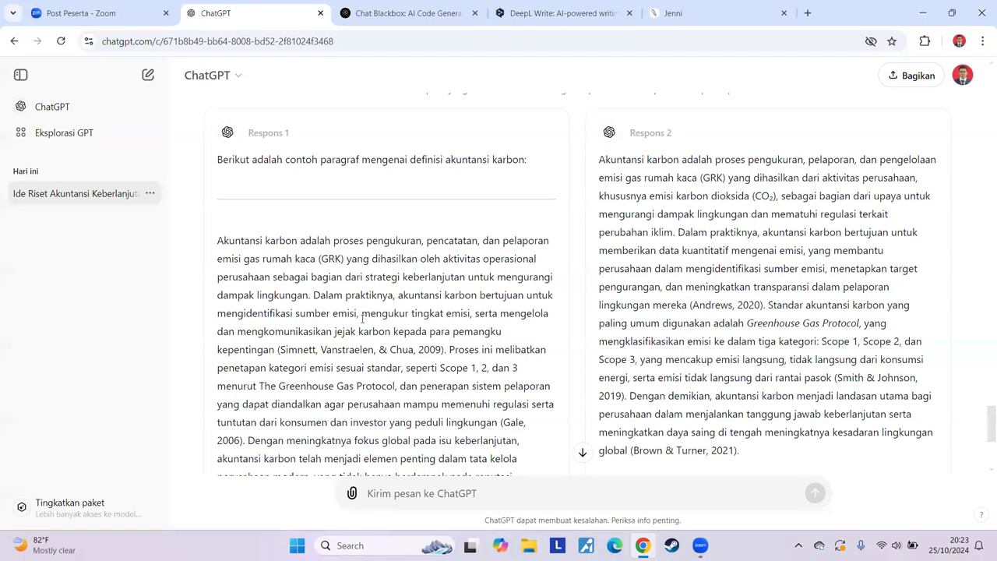
scroll(376, 344, "down", 1)
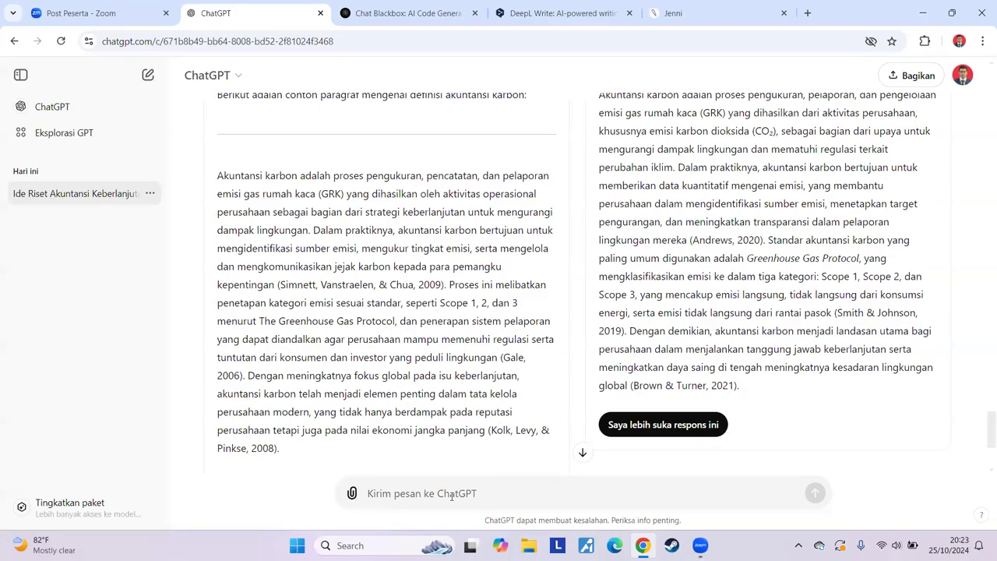
left_click(387, 493)
scroll(689, 365, "up", 1)
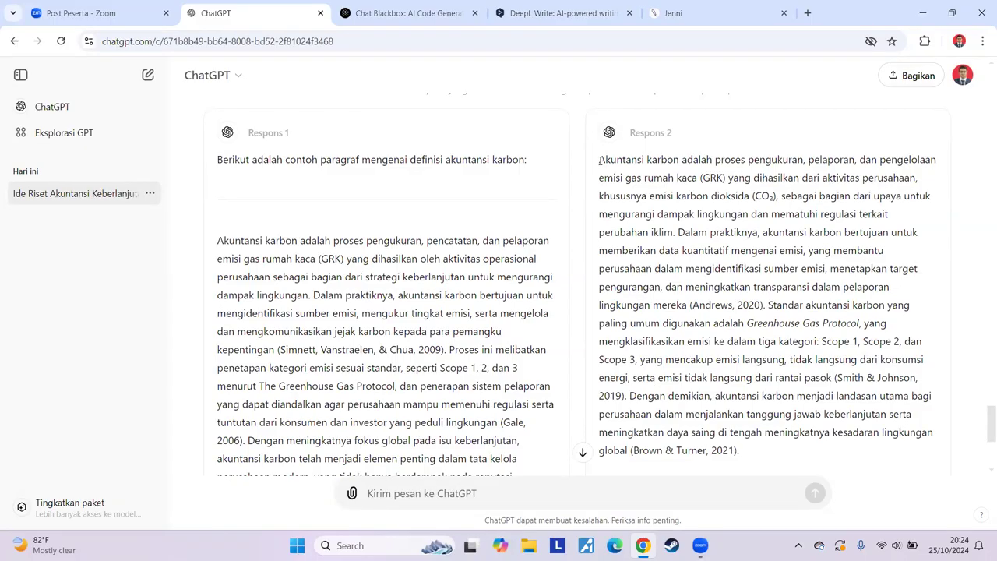
Select the entire carbon accounting definition paragraph in Respons 2, from its opening words to the final citation
left_click_drag(599, 161, 754, 450)
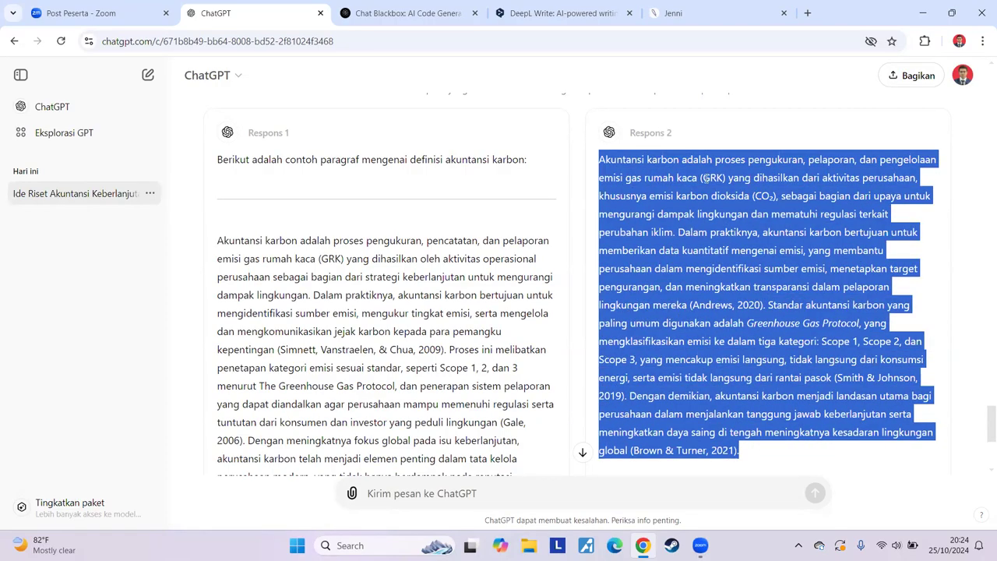
left_click(597, 302)
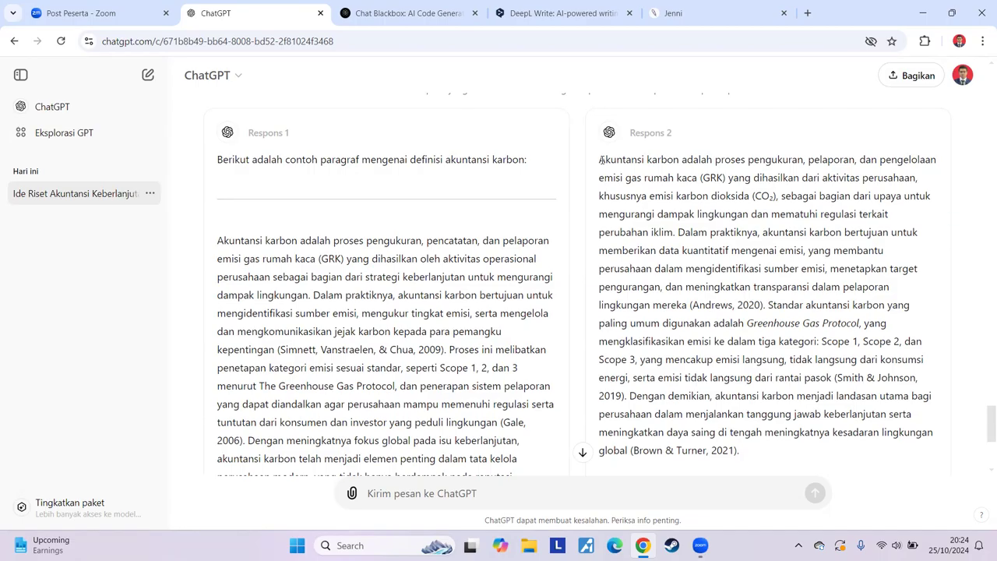
left_click_drag(601, 161, 754, 450)
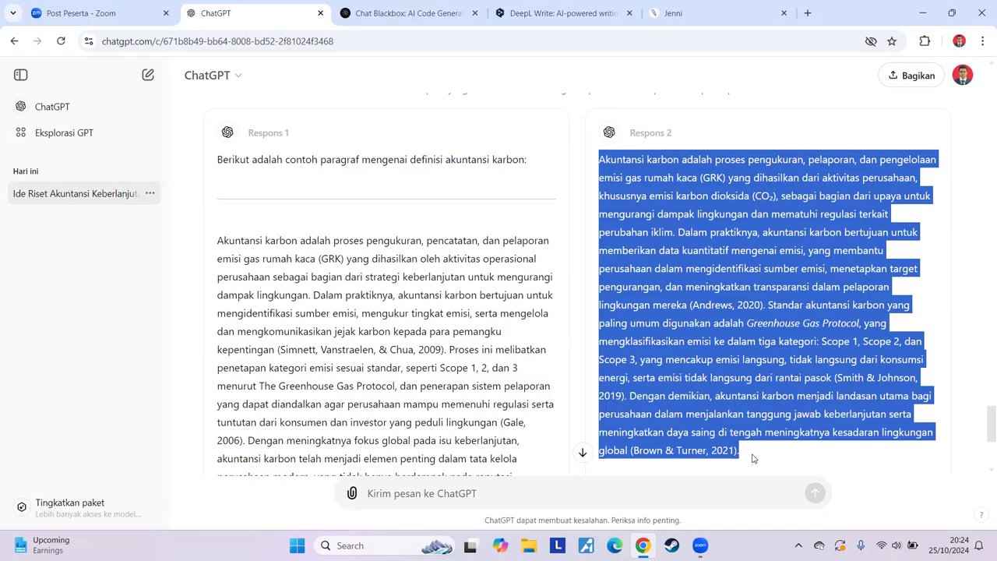
Highlight the full carbon accounting definition paragraph in Respons 2 once more for examination and clear the selection
left_click(752, 458)
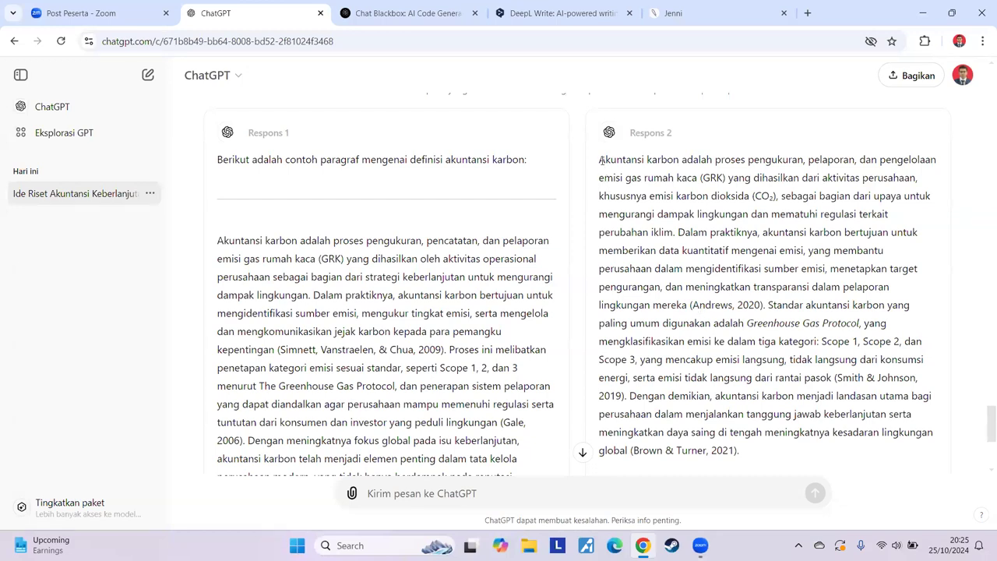
left_click_drag(601, 162, 748, 454)
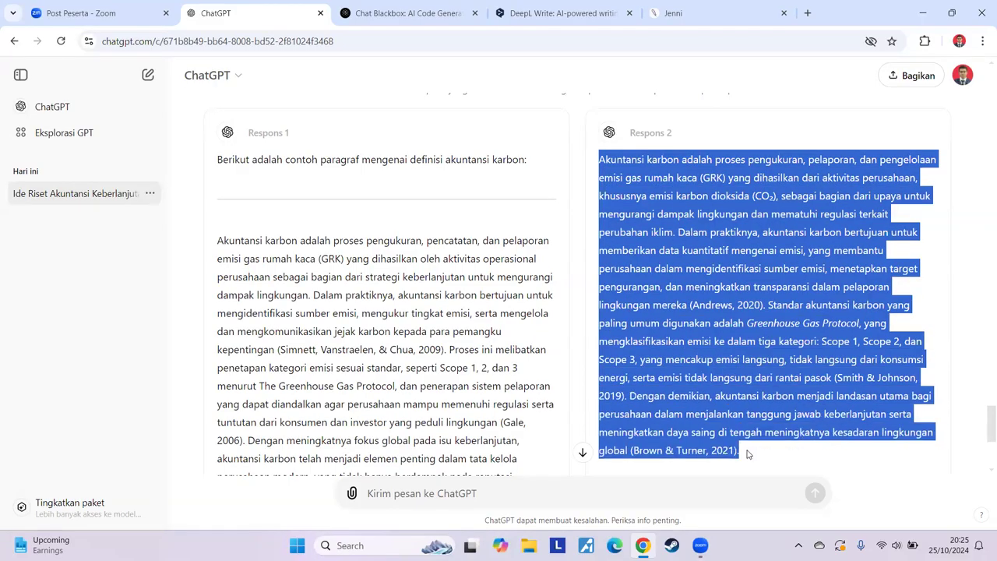
left_click(767, 451)
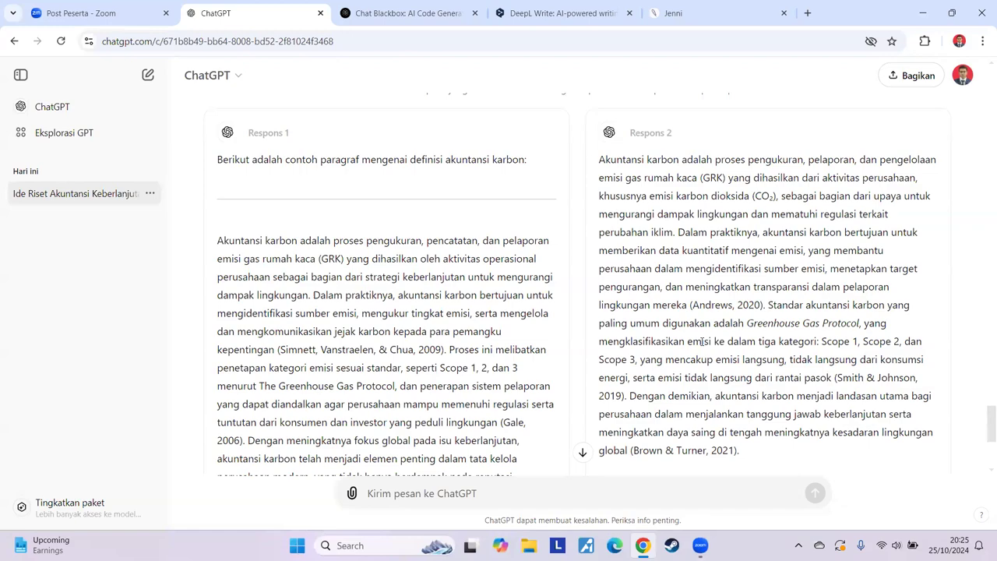
Review the initial list of sustainability accounting research ideas and send the prompt "Tolong jelaskan lebih rinci mengenai EU green deal."
scroll(702, 343, "up", 8)
scroll(702, 345, "up", 10)
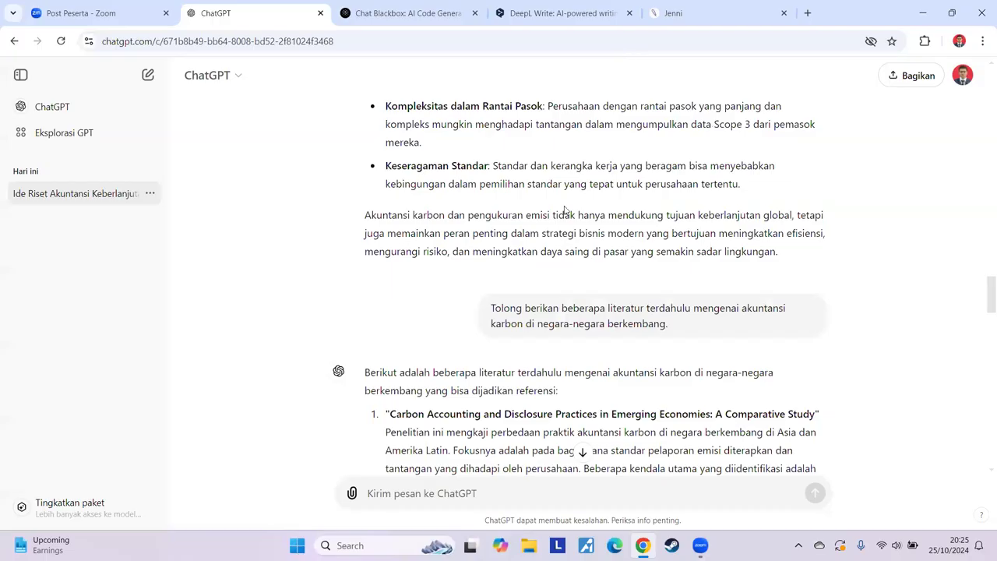
scroll(566, 210, "up", 15)
scroll(648, 315, "up", 7)
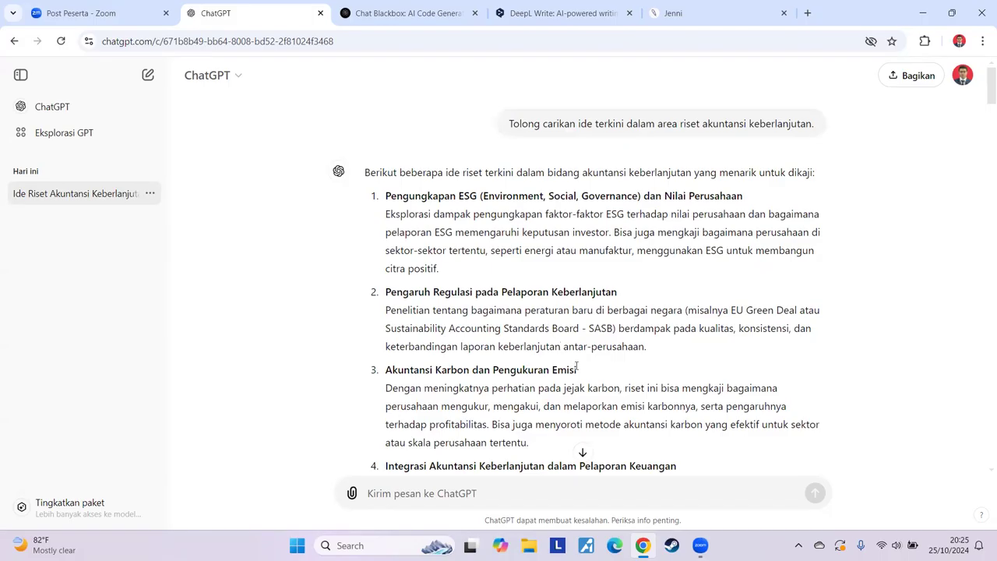
scroll(689, 322, "down", 1)
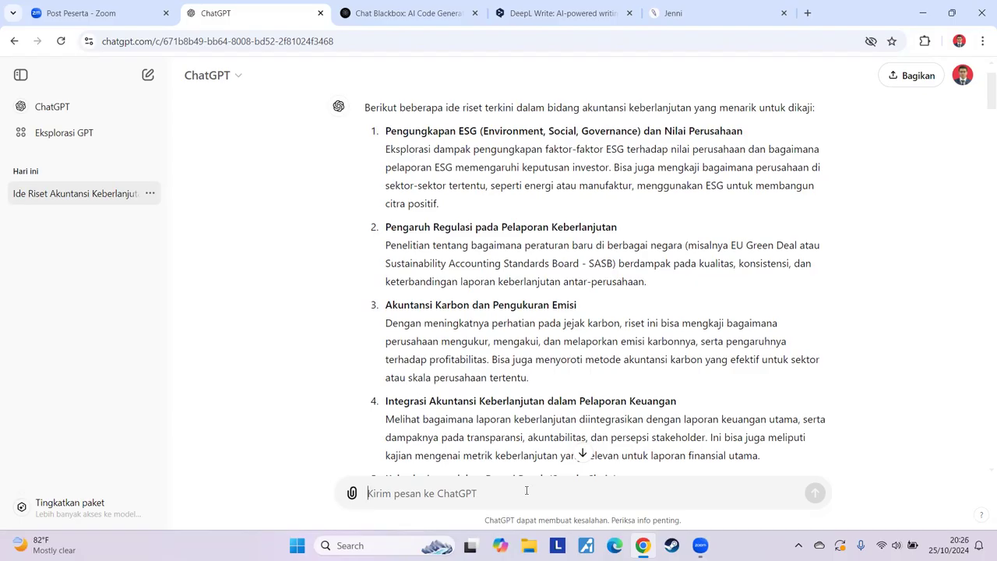
type("Tolong")
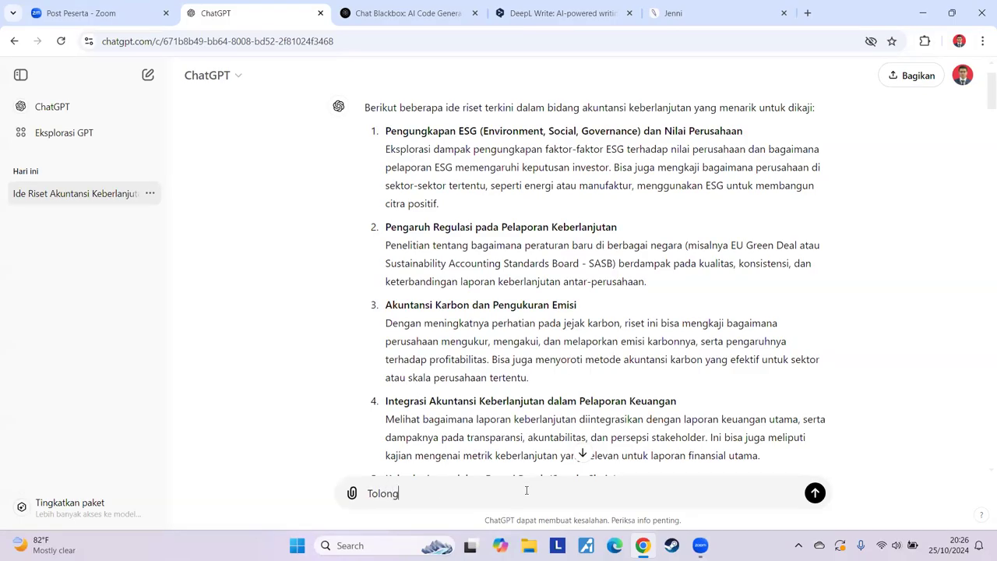
type(" jelaskan lebih rini")
key("BackSpace")
type("ci mengenai")
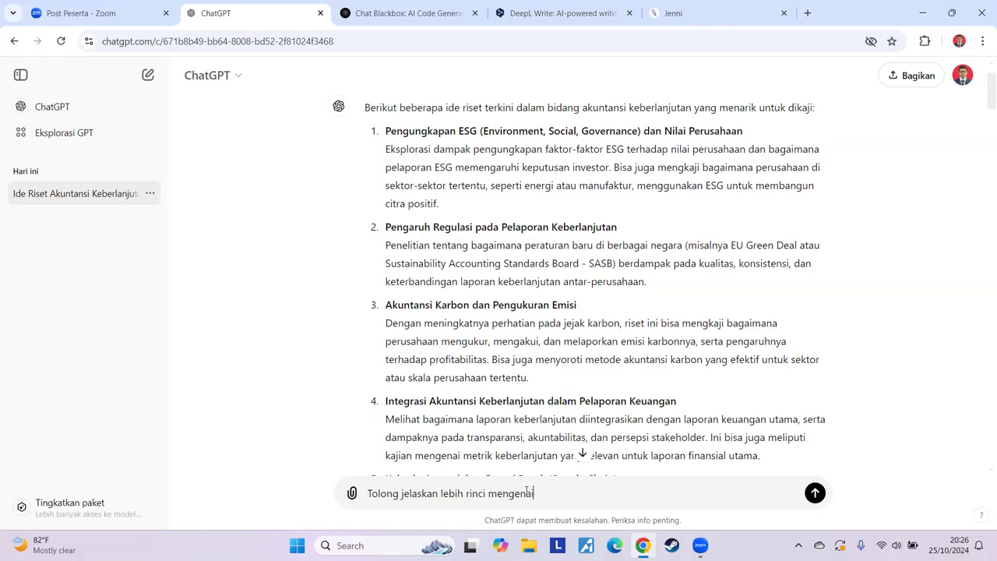
type(" EU green deal.")
key("Return")
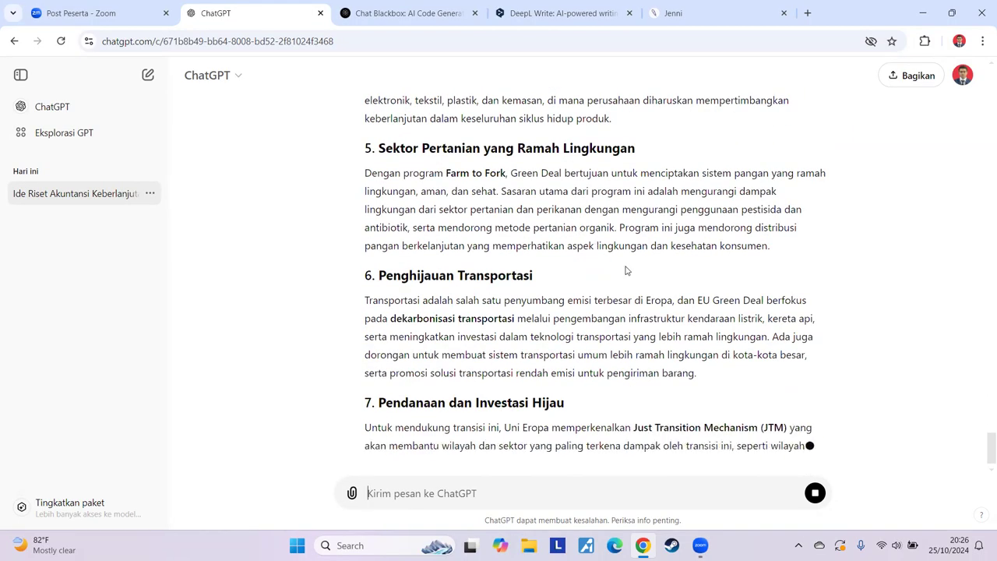
Return to research idea 2 in the first answer and highlight "EU Green Deal" and "Sustainability Accounting Standards Board - SASB" for examination
scroll(745, 333, "up", 10)
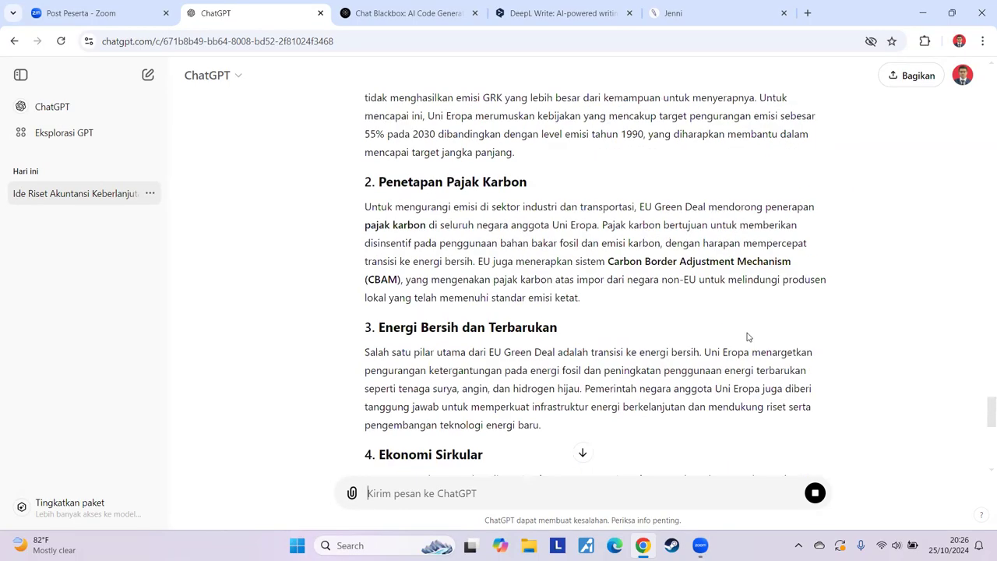
scroll(746, 333, "up", 20)
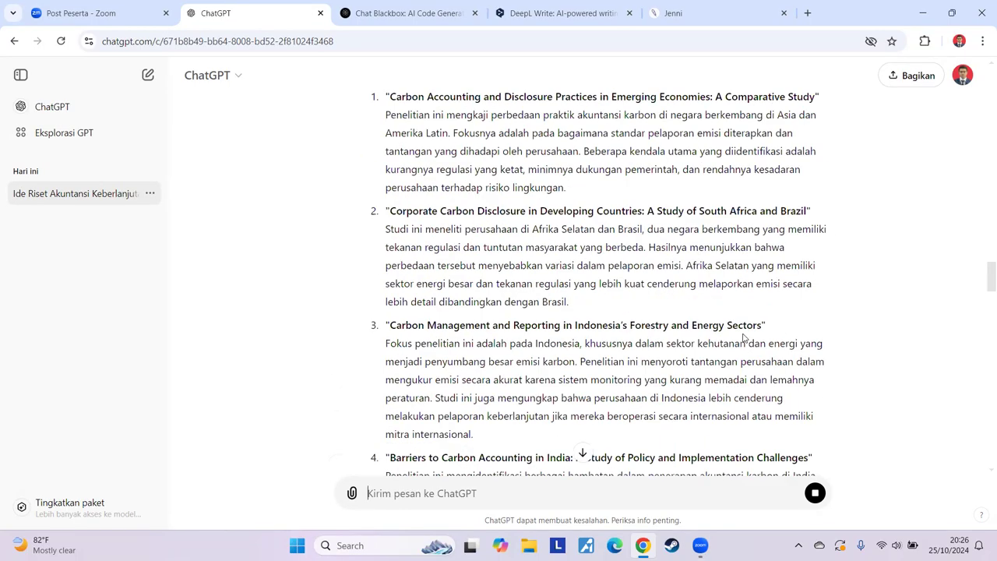
scroll(744, 335, "up", 15)
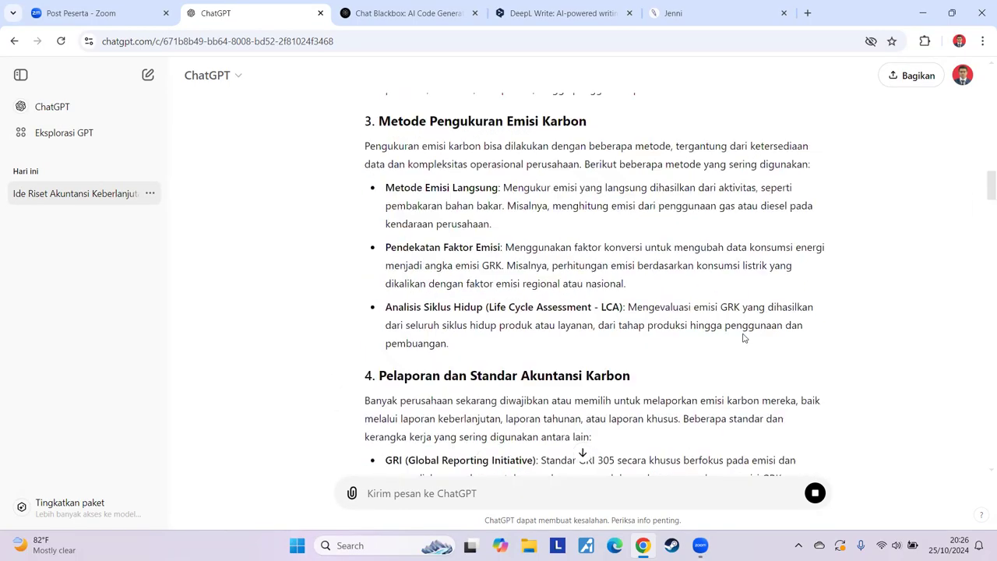
scroll(744, 335, "up", 10)
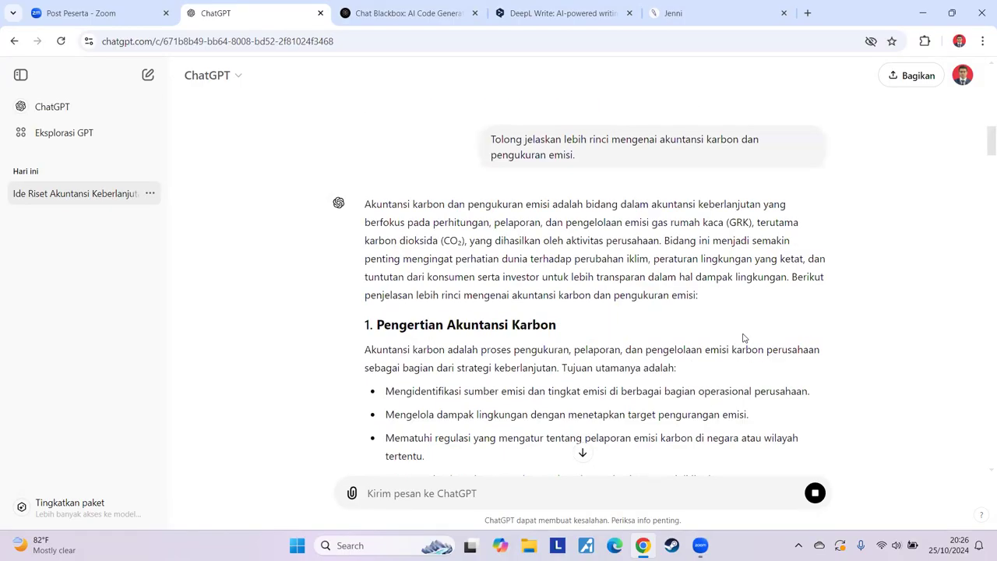
scroll(744, 338, "down", 2)
scroll(744, 337, "up", 15)
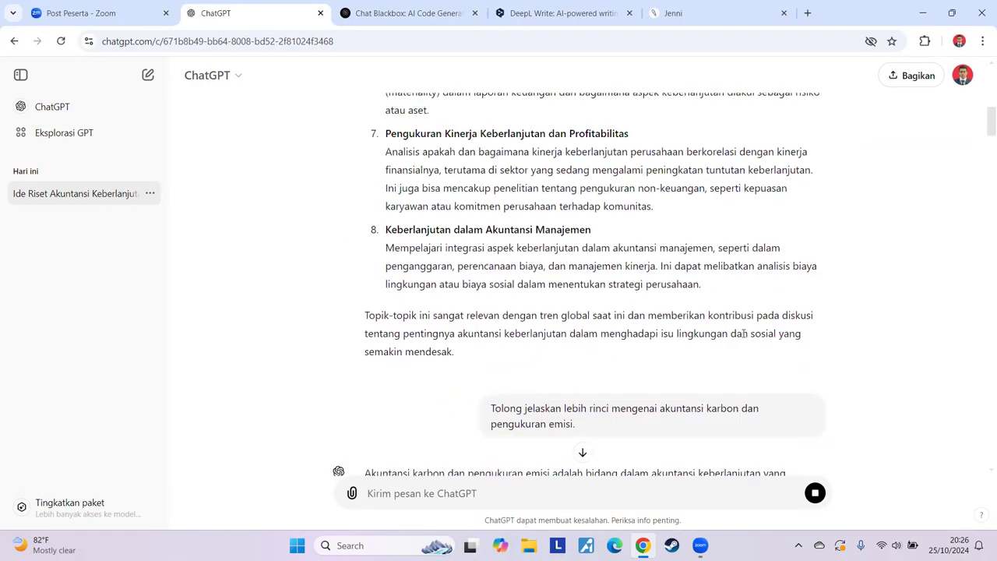
scroll(744, 338, "up", 2)
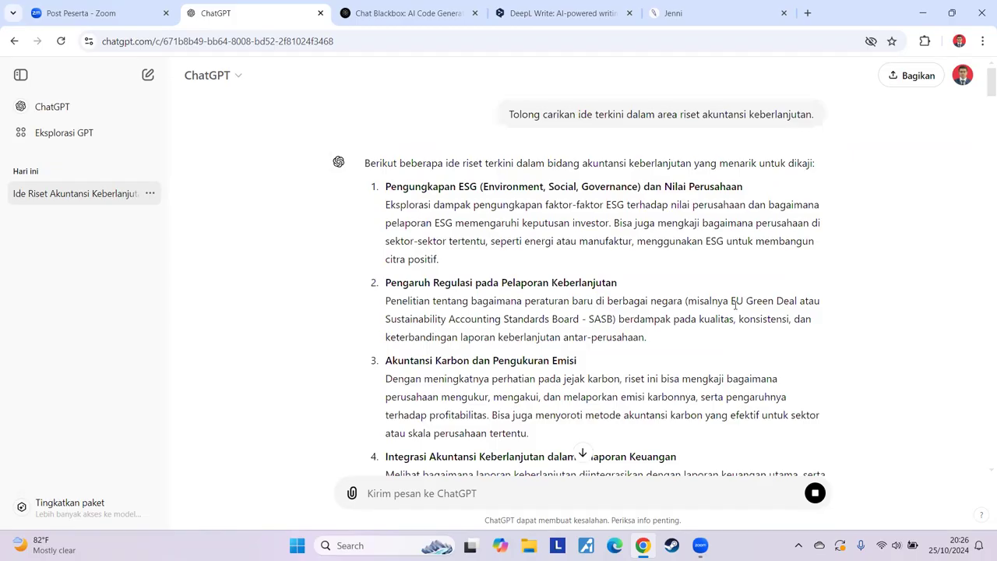
left_click_drag(731, 302, 795, 305)
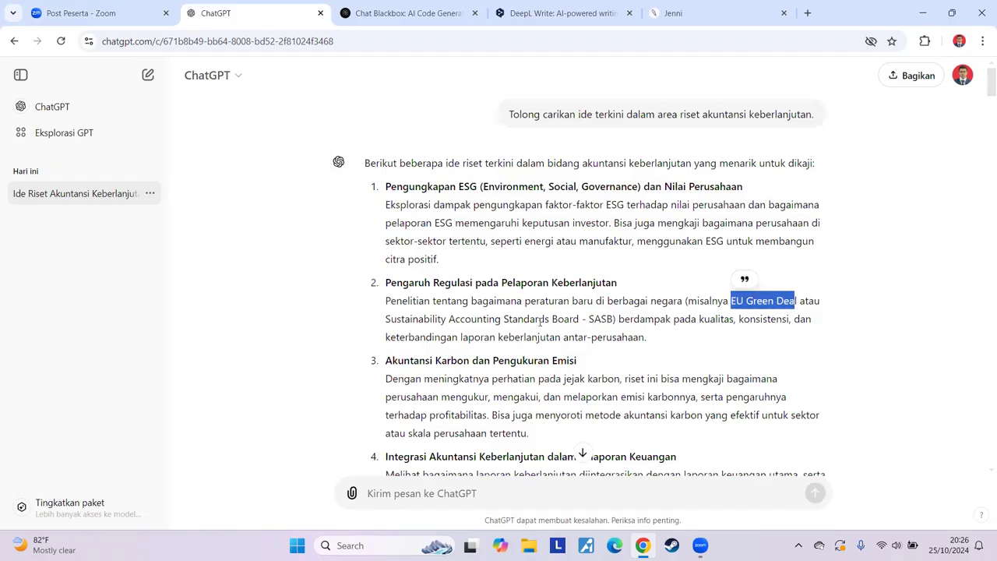
left_click_drag(385, 318, 614, 319)
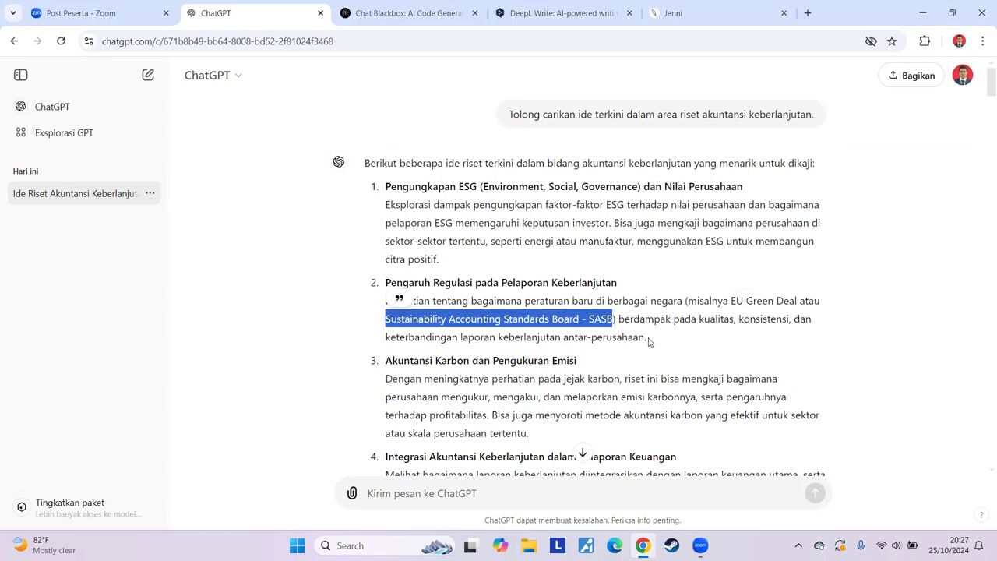
left_click(658, 343)
Highlight research idea 5, "Keberlanjutan dalam Rantai Pasok (Supply Chain)", with its description and clear the selection
scroll(575, 348, "down", 2)
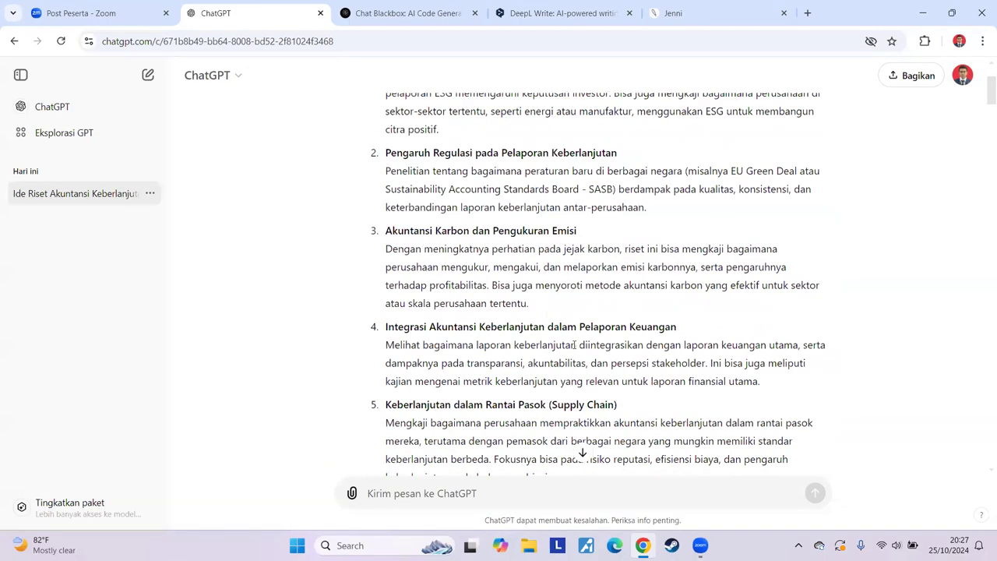
scroll(574, 345, "down", 1)
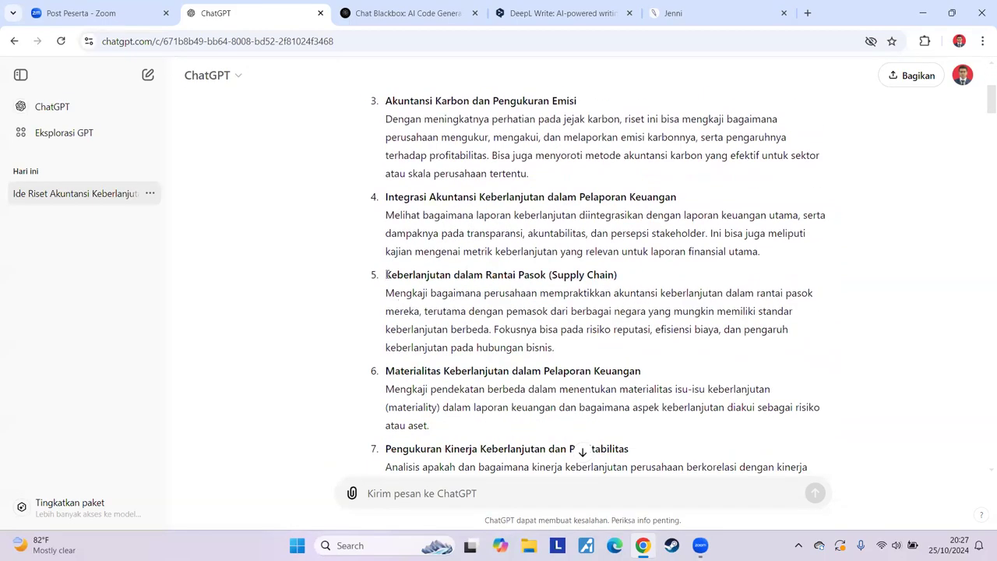
left_click_drag(387, 274, 564, 352)
left_click(564, 352)
Examine the carbon accounting explanation, highlighting the headings "Pengertian Akuntansi Karbon" and "Kategori Emisi GRK Menurut GHG Protocol"
scroll(529, 342, "down", 5)
scroll(494, 335, "down", 2)
scroll(494, 335, "up", 2)
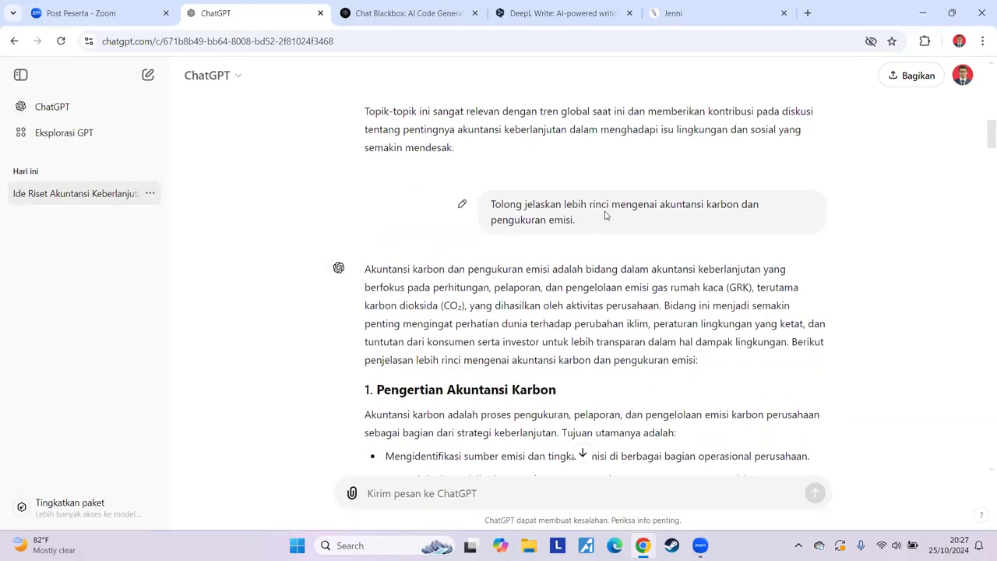
scroll(594, 288, "down", 1)
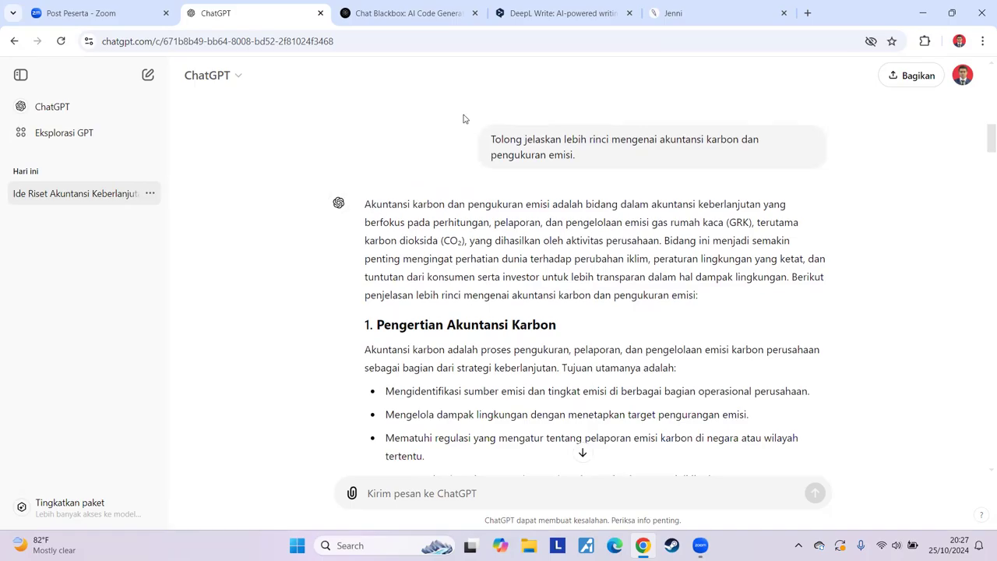
scroll(458, 353, "down", 3)
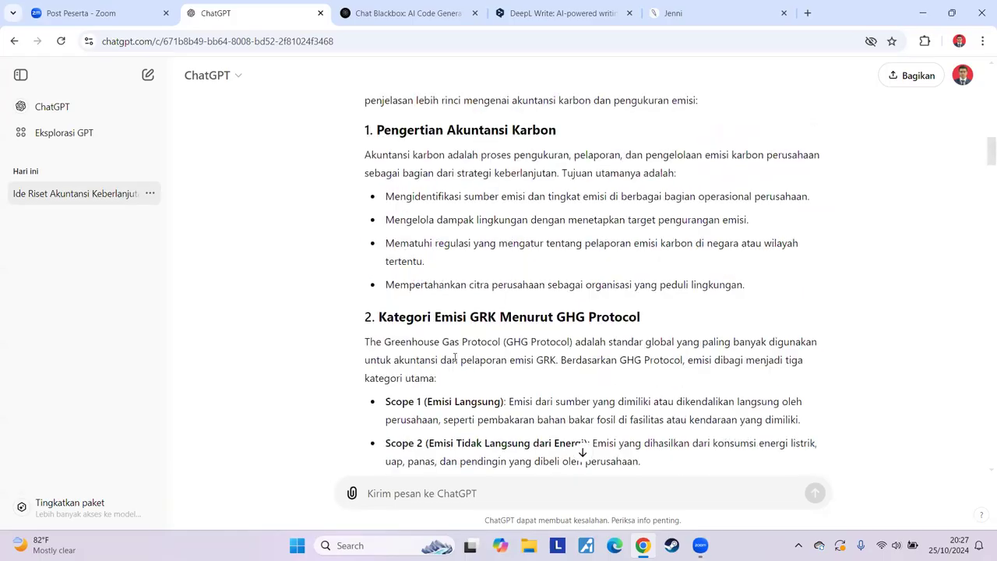
scroll(455, 356, "up", 1)
scroll(456, 361, "up", 1)
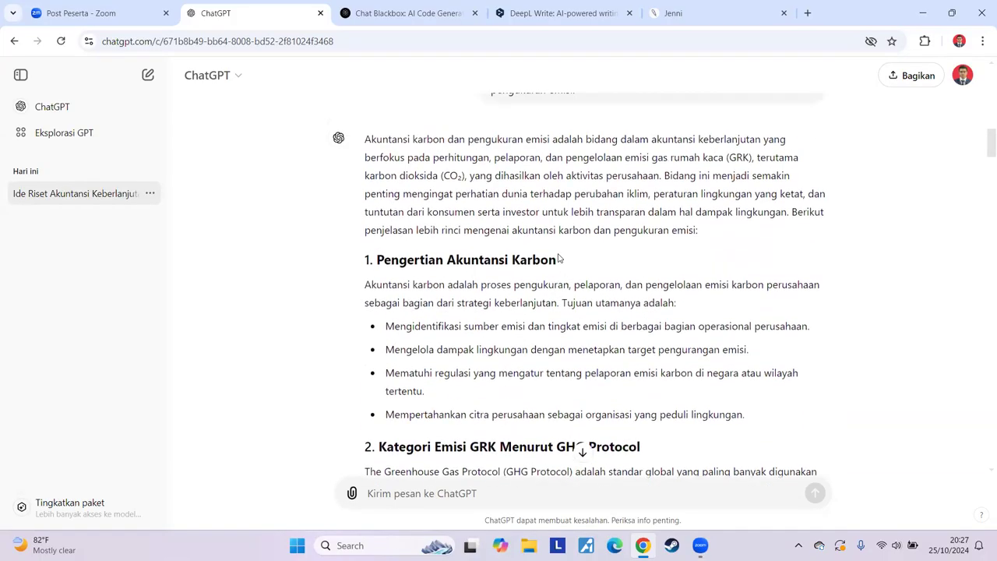
left_click_drag(561, 263, 380, 260)
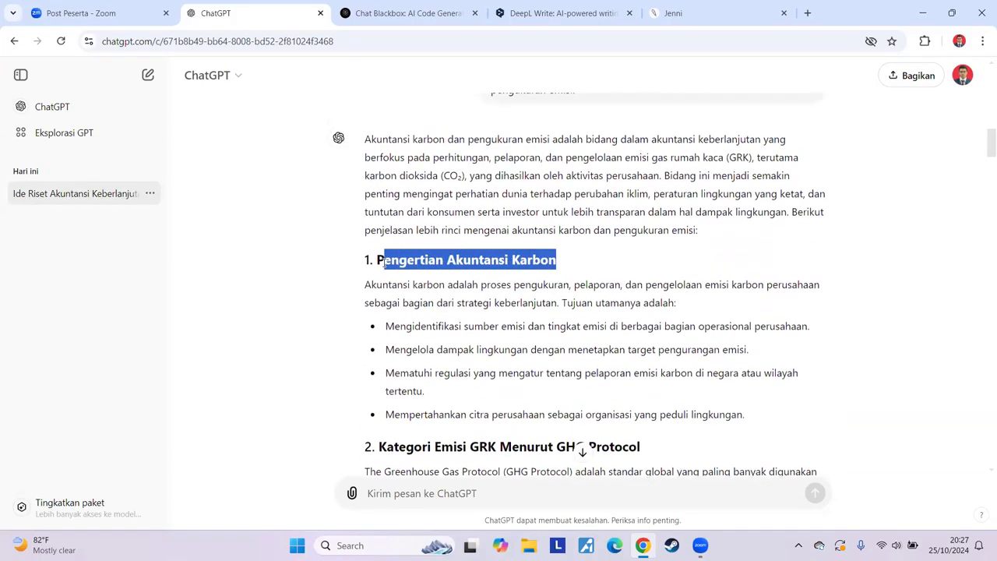
scroll(439, 329, "down", 3)
left_click_drag(644, 254, 389, 238)
scroll(452, 308, "down", 3)
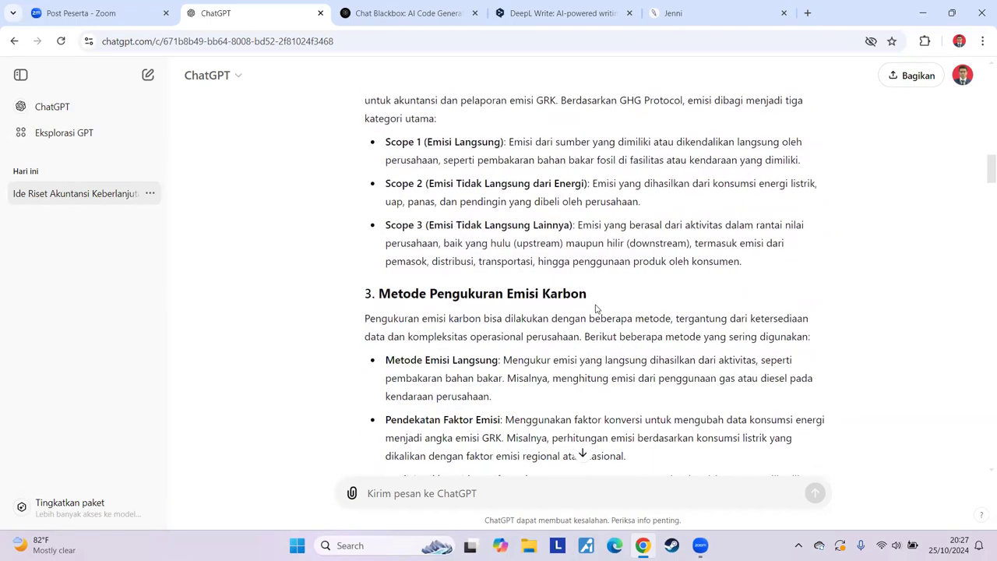
Highlight the headings of sections 3 to 6 in turn, covering measurement methods, reporting standards, benefits and challenges of carbon accounting
left_click_drag(588, 294, 390, 294)
scroll(405, 277, "down", 3)
left_click_drag(626, 352, 384, 352)
scroll(475, 366, "down", 5)
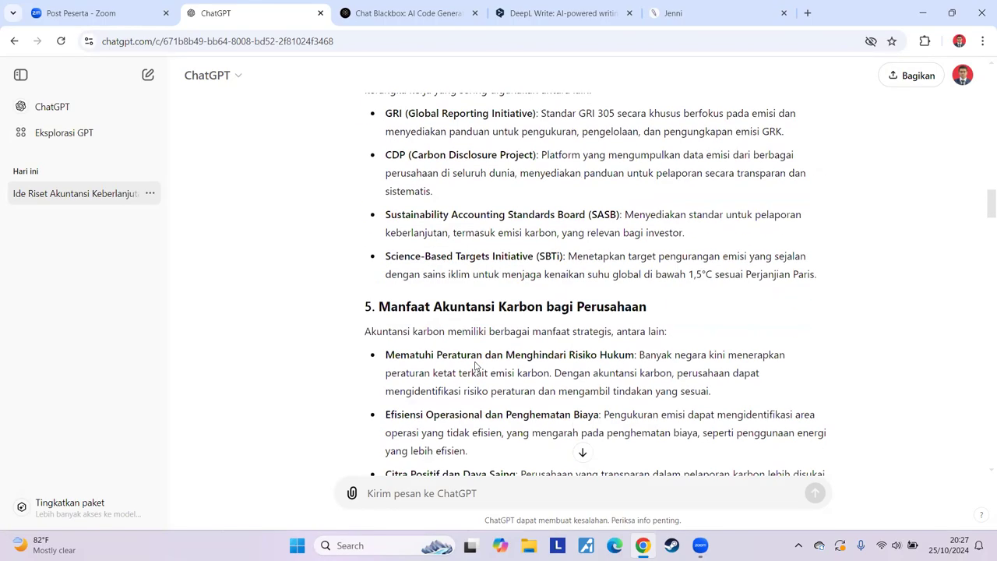
left_click_drag(641, 306, 379, 309)
scroll(405, 312, "down", 4)
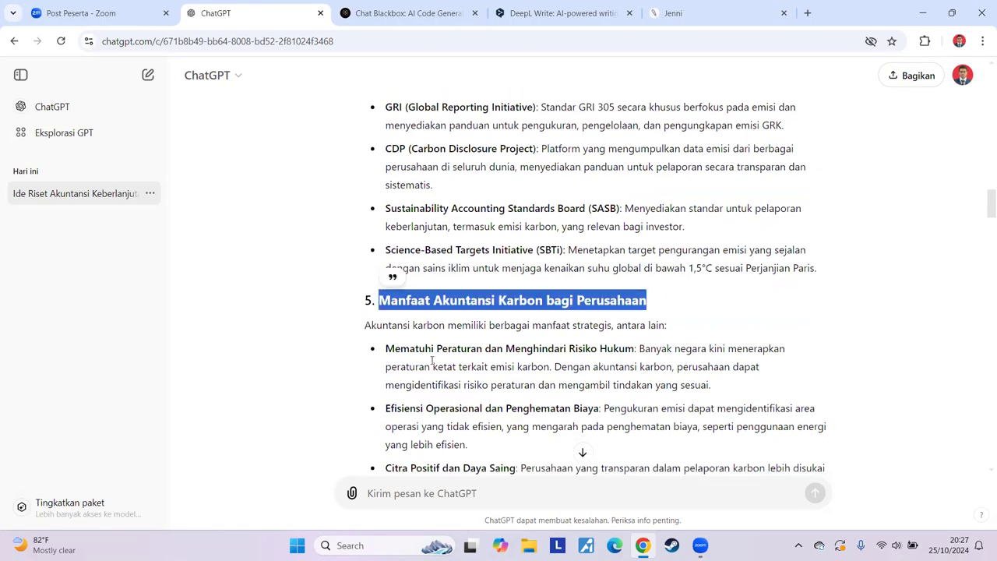
left_click_drag(597, 307, 386, 325)
scroll(389, 335, "down", 3)
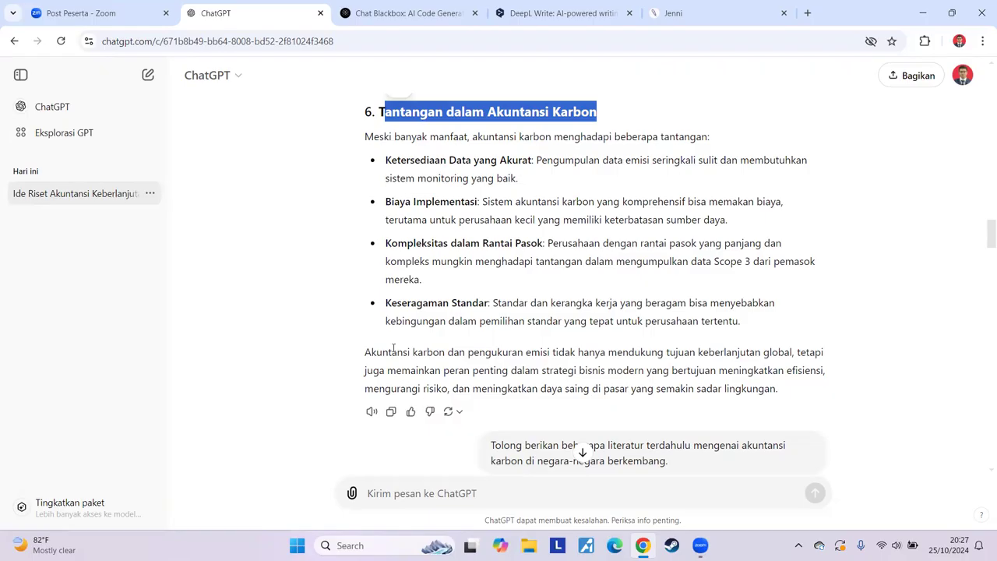
left_click(538, 290)
Highlight the benefits text under "Manfaat Akuntansi Karbon bagi Perusahaan" and parts of its four bullet titles, and return to the explanation's opening
scroll(550, 343, "up", 4)
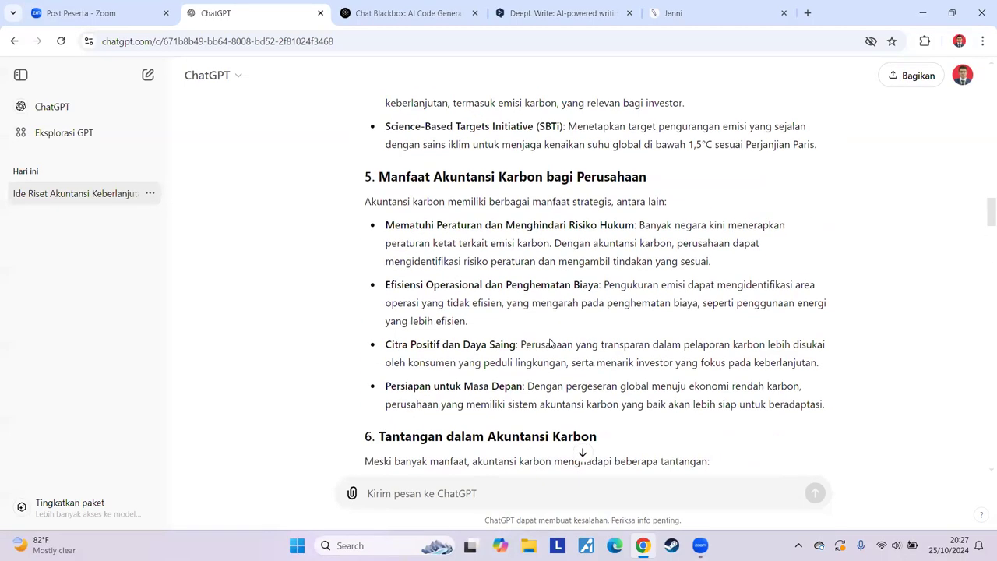
left_click_drag(369, 201, 828, 409)
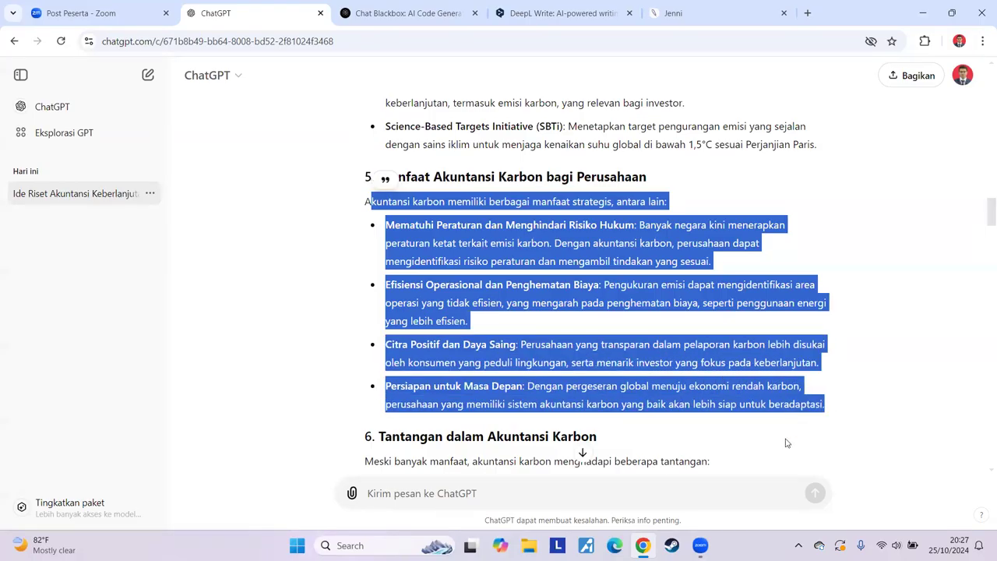
left_click(493, 325)
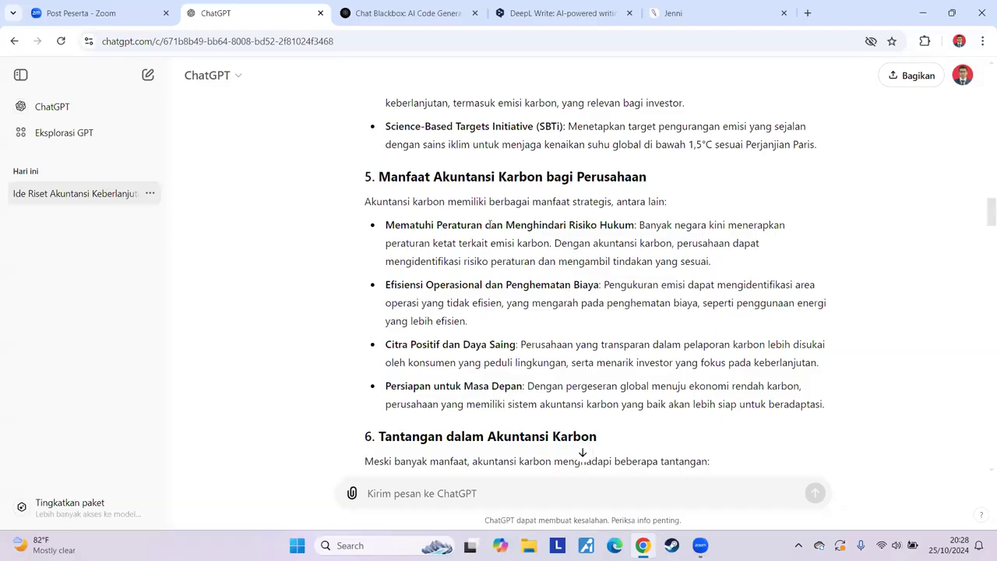
left_click_drag(393, 225, 539, 225)
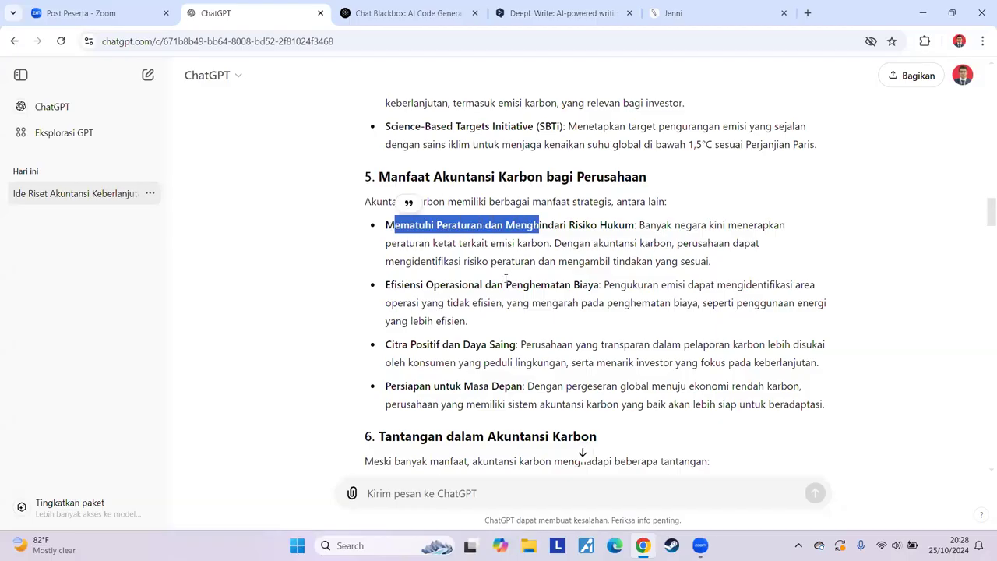
left_click_drag(506, 284, 590, 285)
left_click_drag(456, 344, 489, 344)
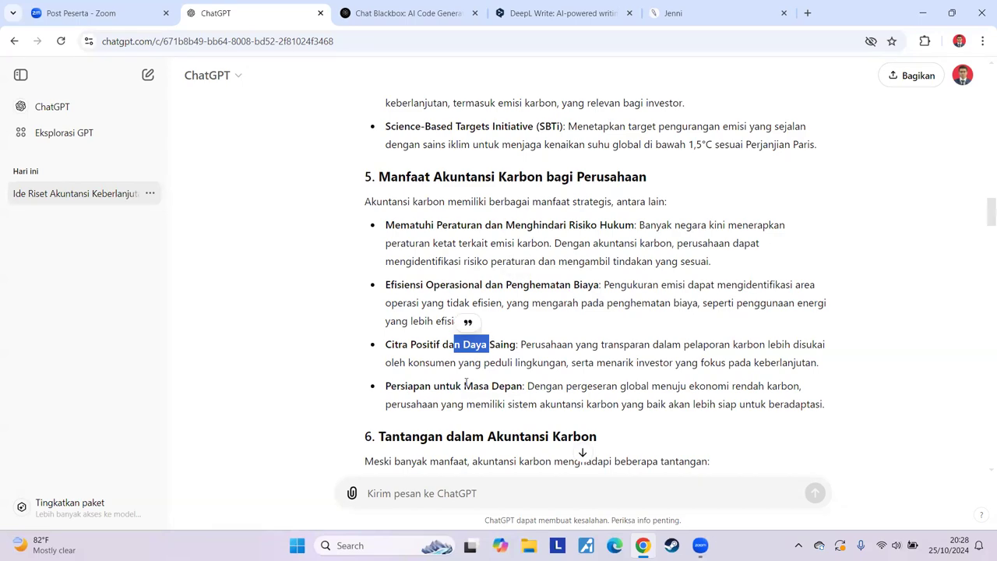
left_click_drag(466, 386, 546, 386)
left_click(830, 404)
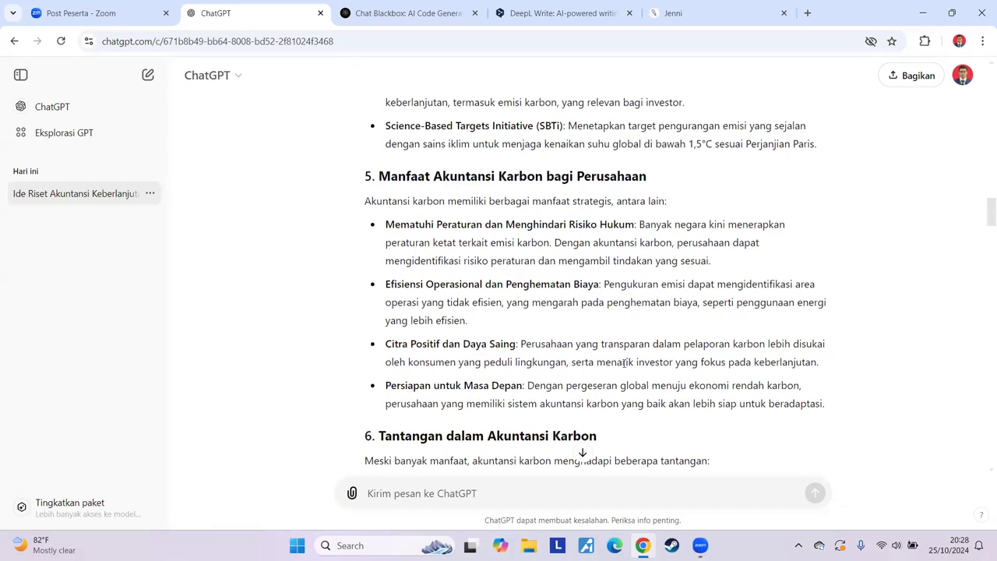
scroll(624, 362, "down", 10)
scroll(622, 364, "up", 15)
scroll(621, 366, "up", 10)
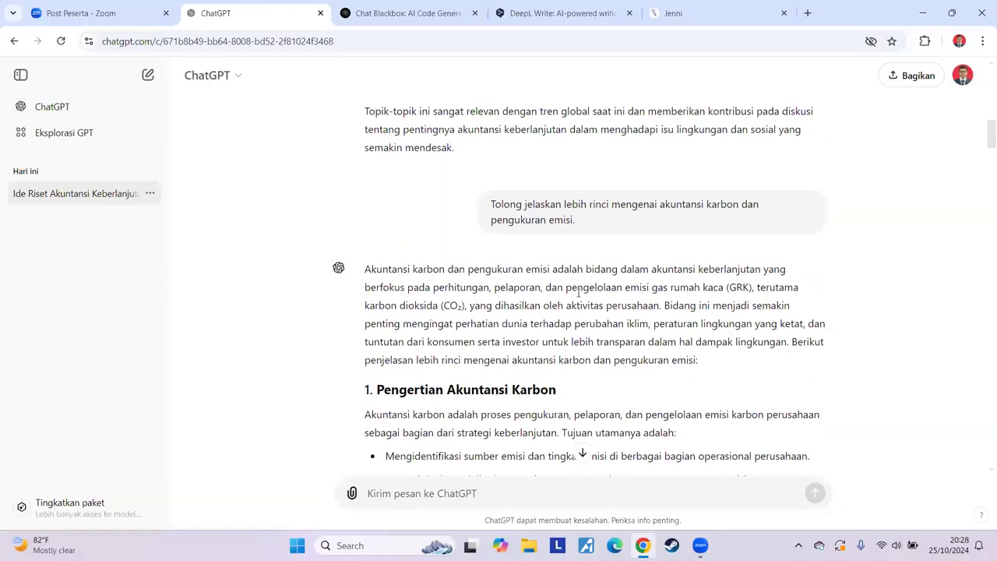
Highlight parts of the first two study titles in the literature list on carbon accounting in developing countries, and clear the selection
scroll(514, 374, "down", 1)
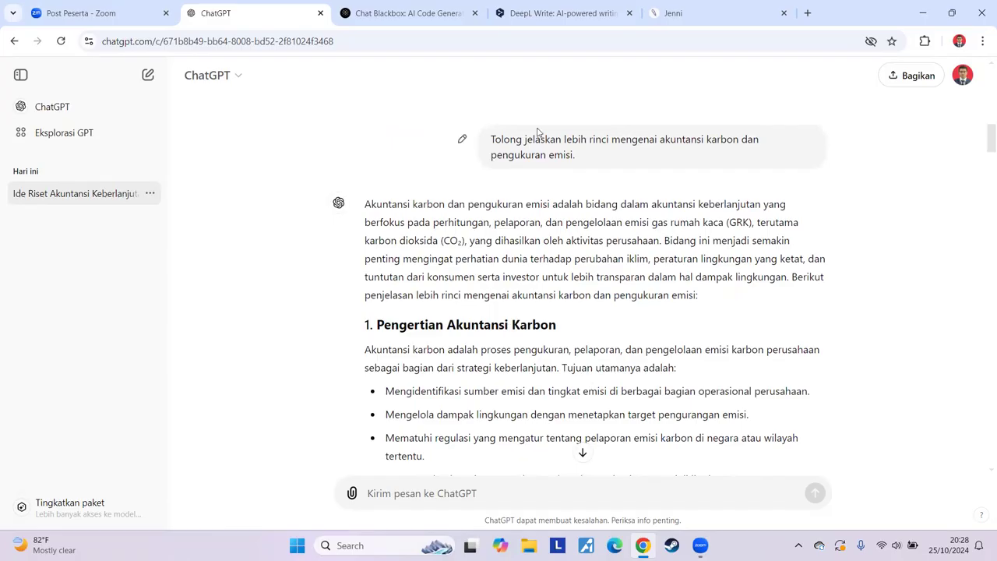
scroll(510, 343, "down", 6)
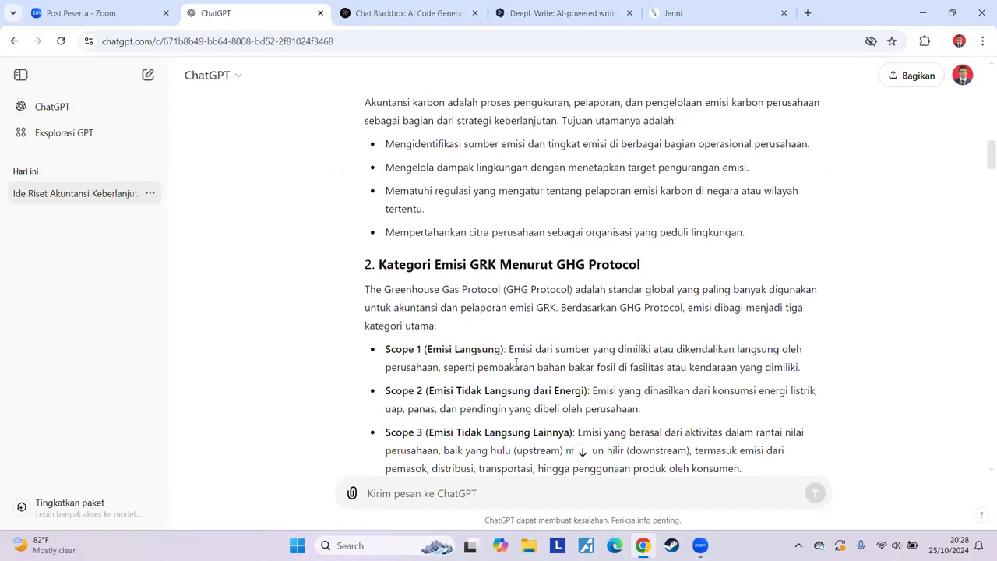
scroll(516, 362, "down", 12)
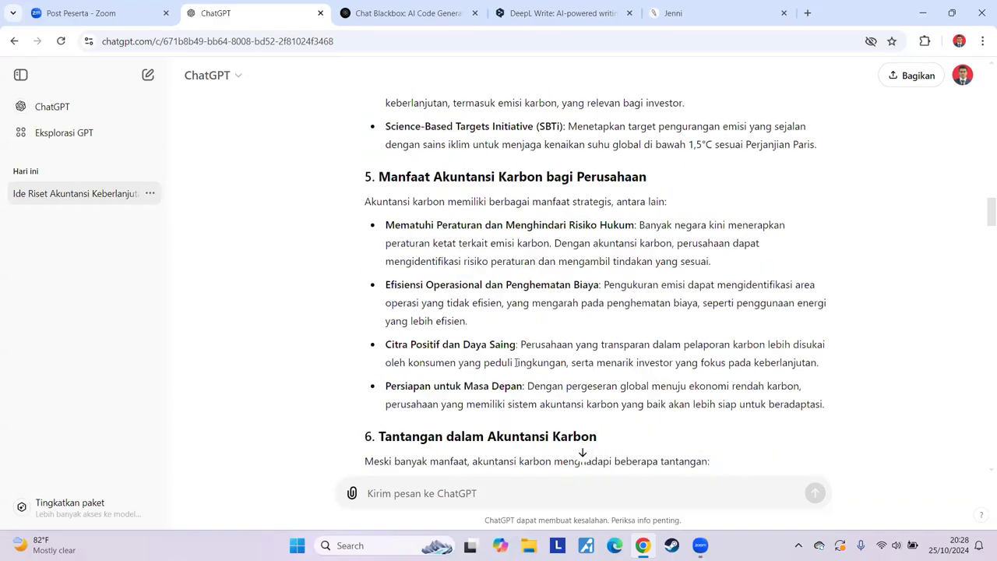
scroll(515, 362, "down", 3)
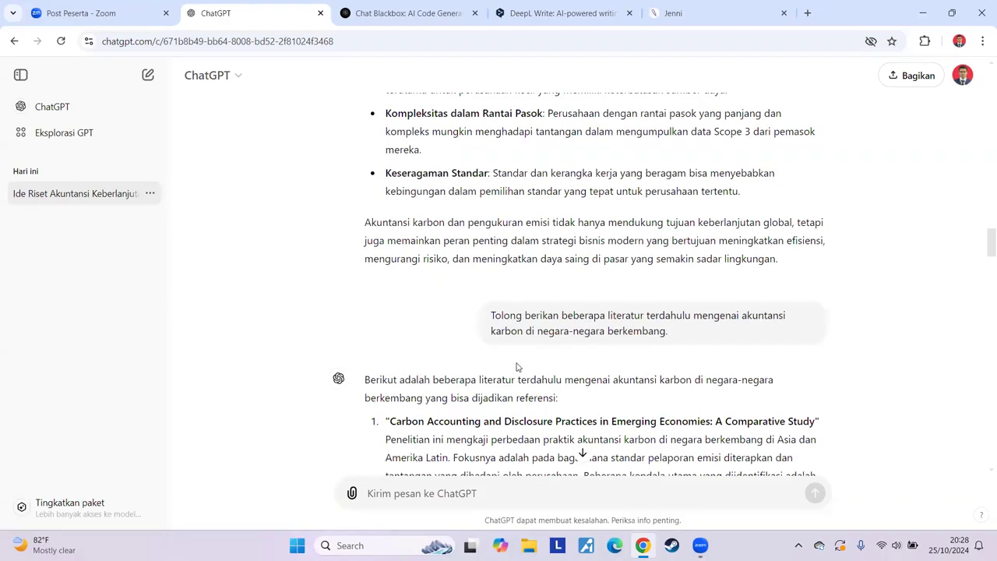
scroll(574, 312, "down", 2)
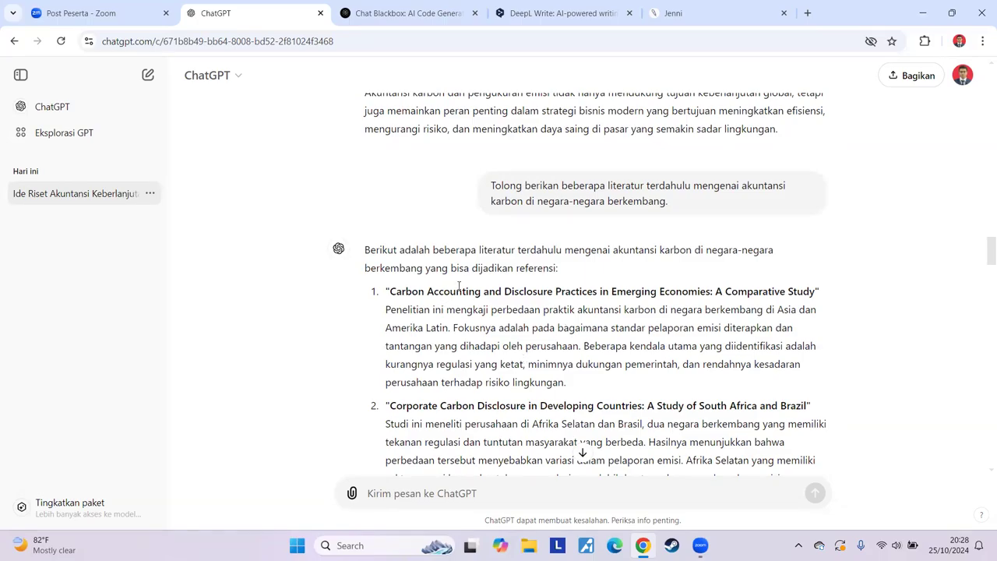
left_click_drag(449, 291, 810, 290)
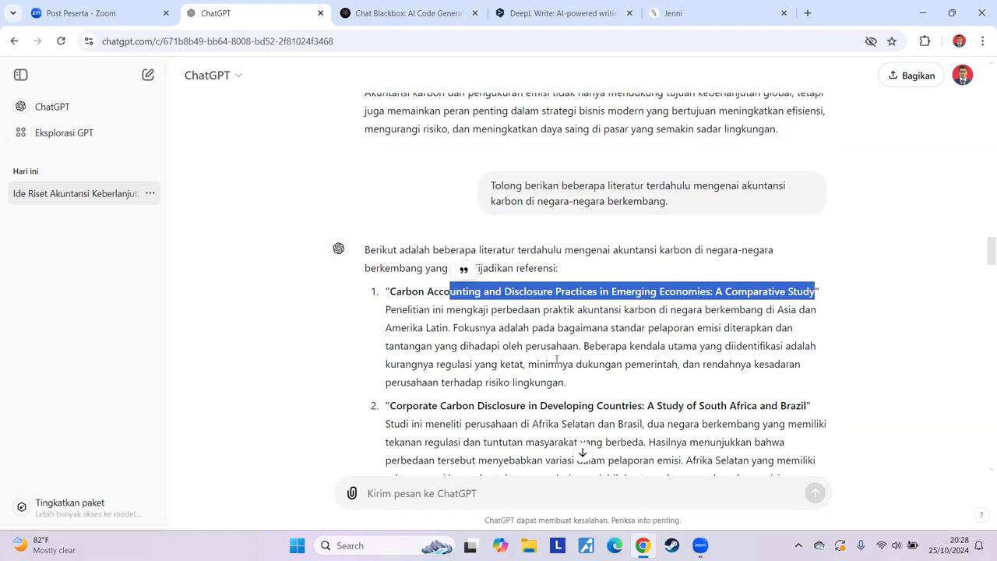
scroll(556, 359, "down", 1)
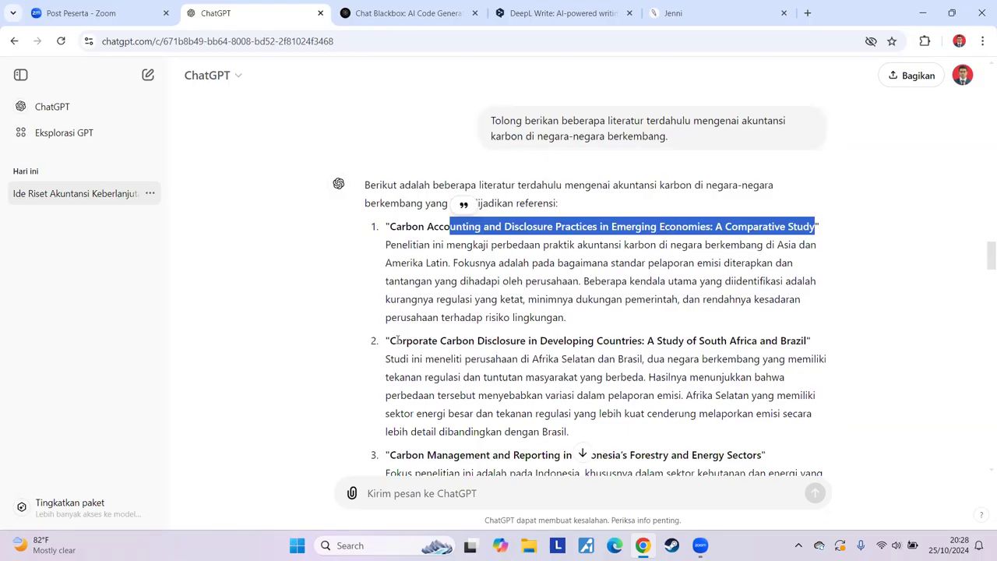
left_click_drag(397, 340, 563, 340)
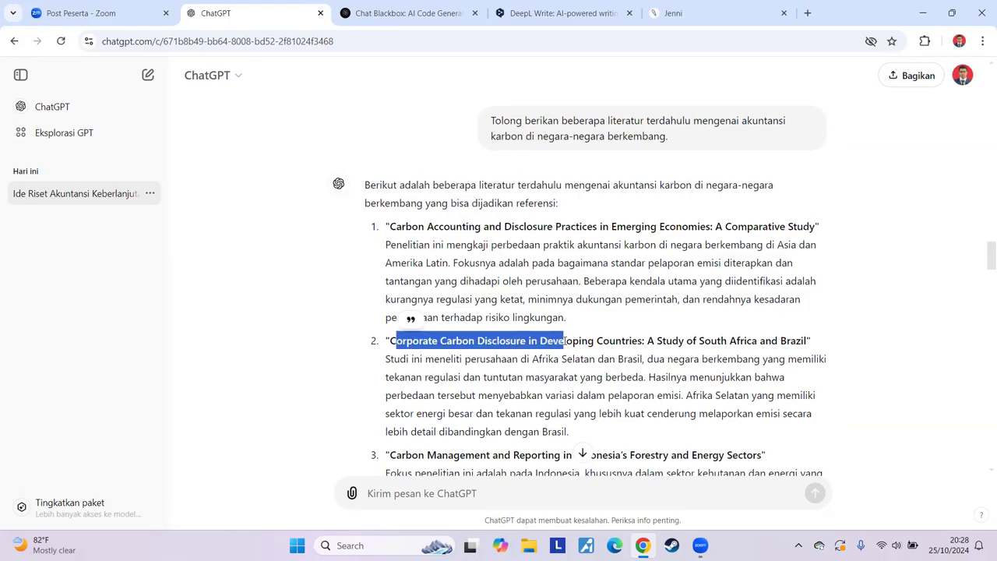
scroll(565, 349, "down", 1)
scroll(565, 348, "down", 3)
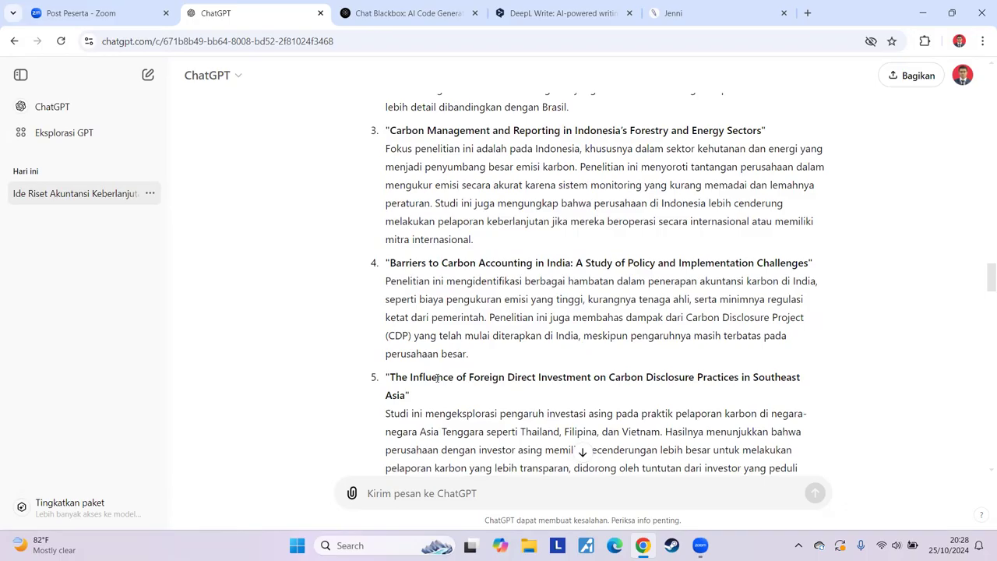
scroll(436, 379, "up", 3)
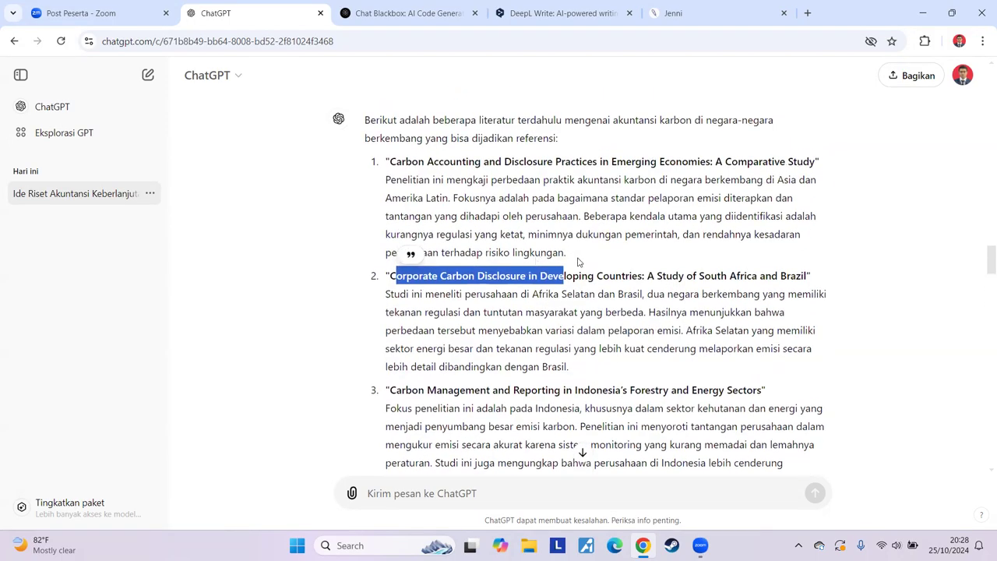
left_click(581, 263)
Highlight the title of study 8, "Challenges of Carbon Accounting in the Context of Informal Economies", clear it, and review the list back to its opening
scroll(520, 336, "down", 1)
scroll(520, 336, "down", 9)
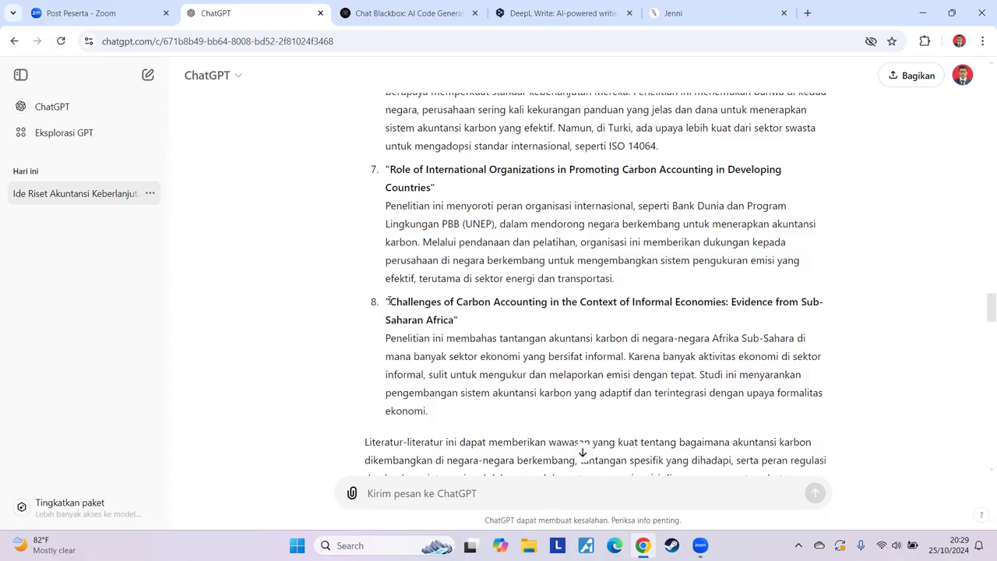
left_click_drag(388, 300, 461, 323)
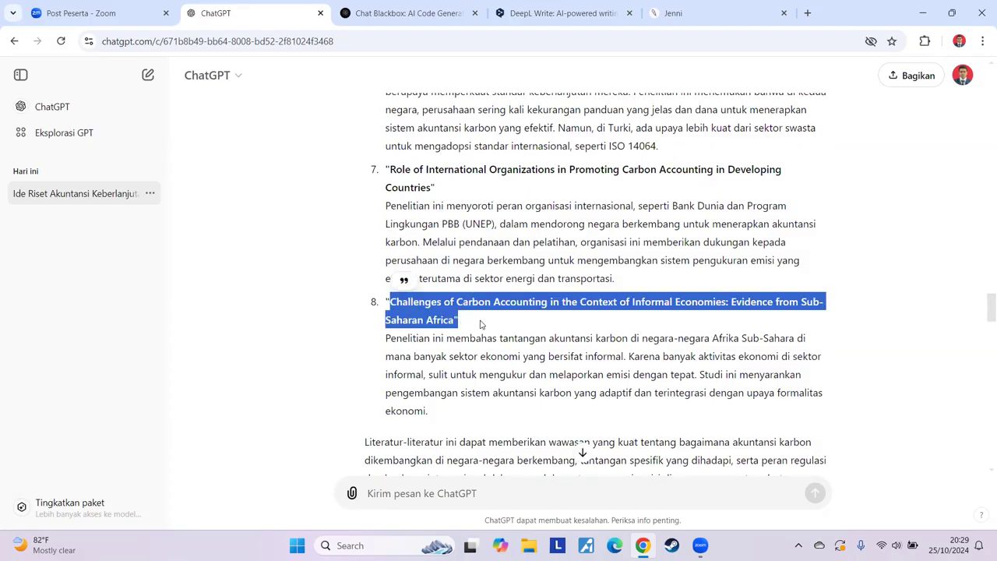
left_click(480, 324)
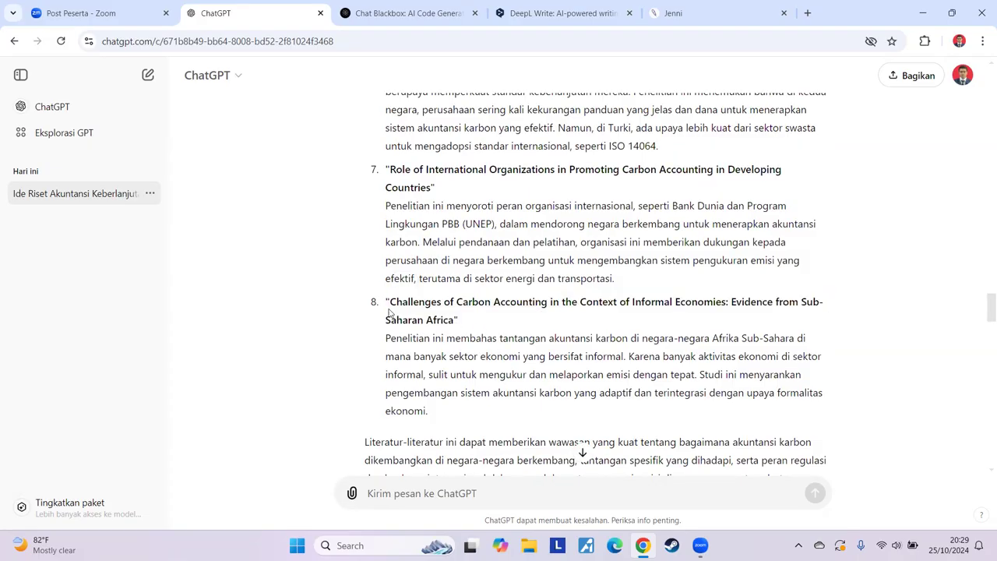
scroll(442, 338, "up", 3)
scroll(444, 354, "down", 3)
scroll(537, 349, "up", 3)
scroll(536, 351, "up", 2)
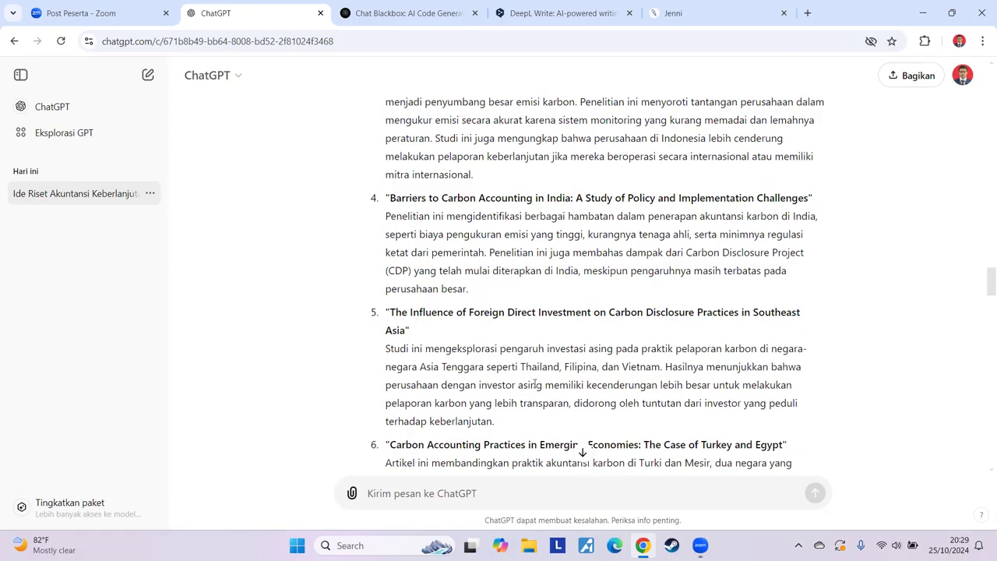
scroll(534, 383, "up", 6)
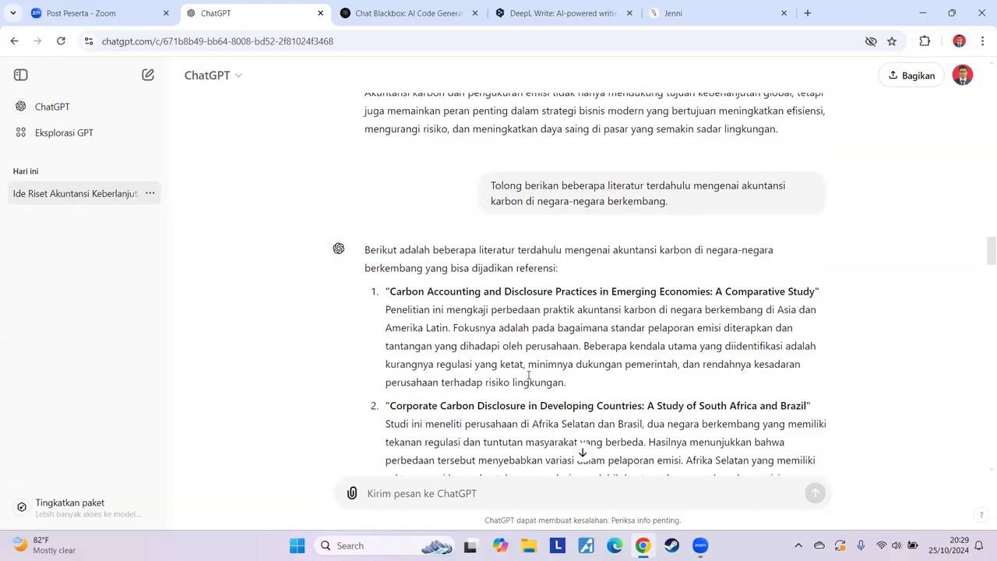
Highlight the opening sentences of the sample paragraph defining carbon accounting with citations, and clear the selection
scroll(528, 376, "down", 12)
scroll(533, 317, "down", 3)
scroll(533, 321, "down", 2)
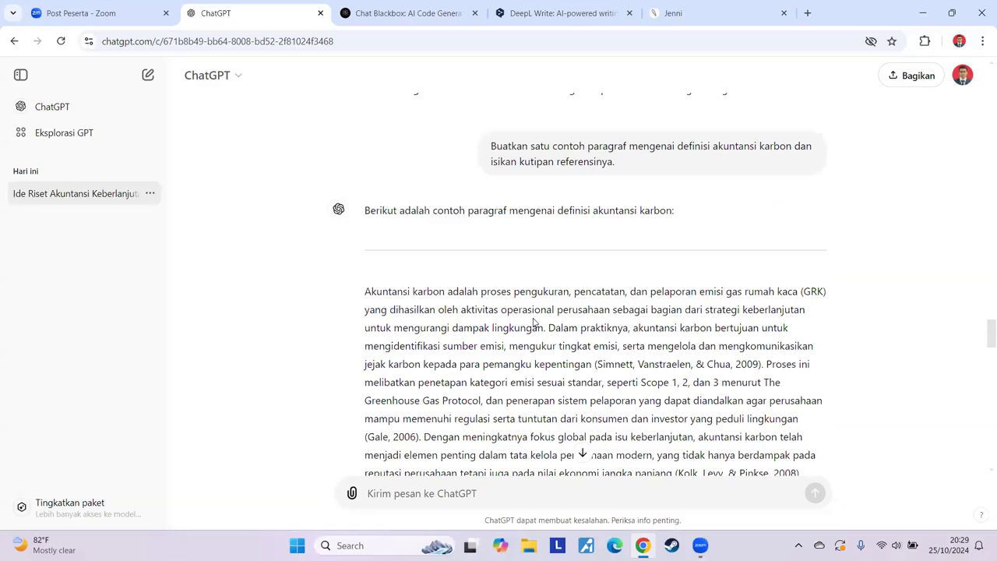
scroll(533, 322, "down", 2)
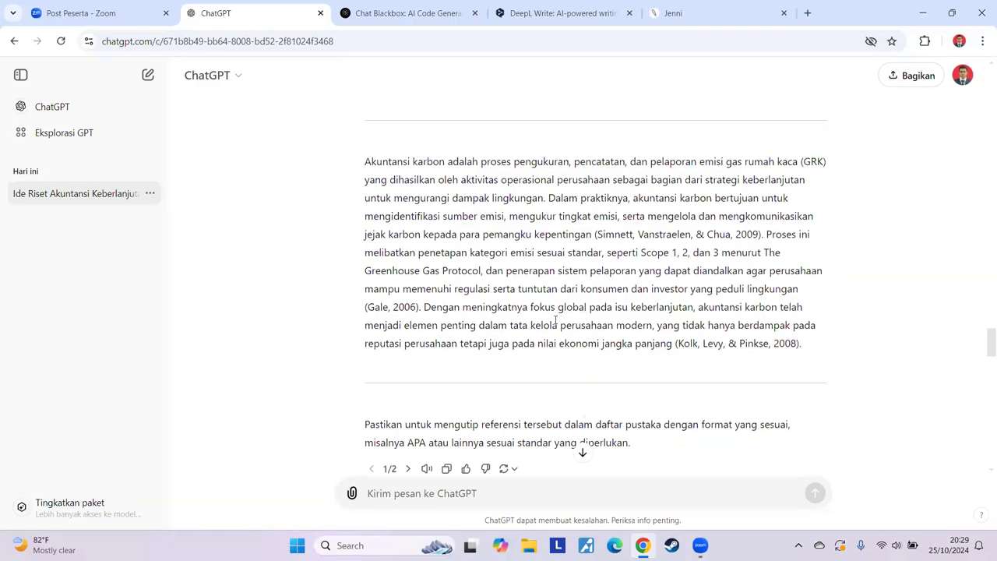
scroll(559, 333, "up", 1)
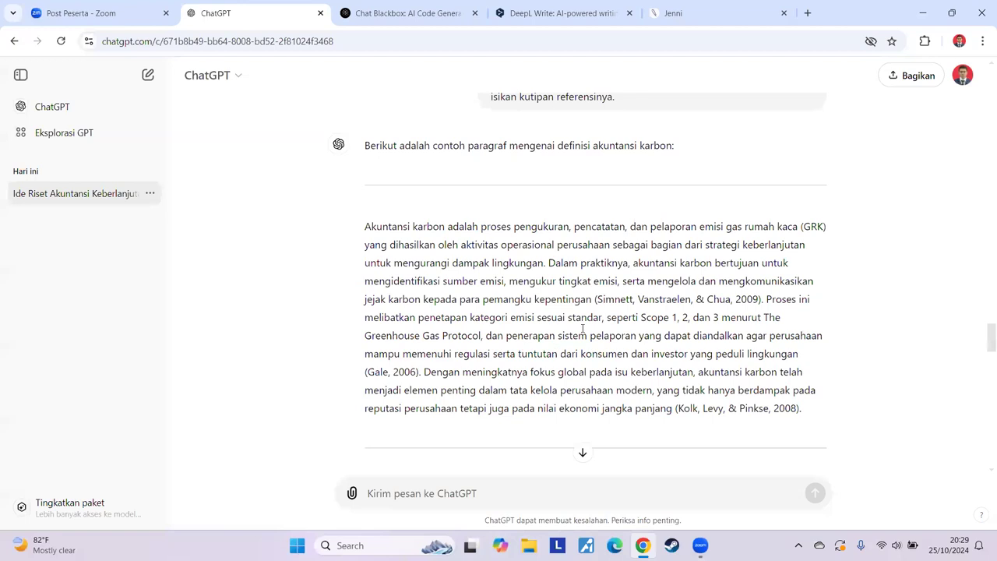
left_click_drag(366, 226, 526, 300)
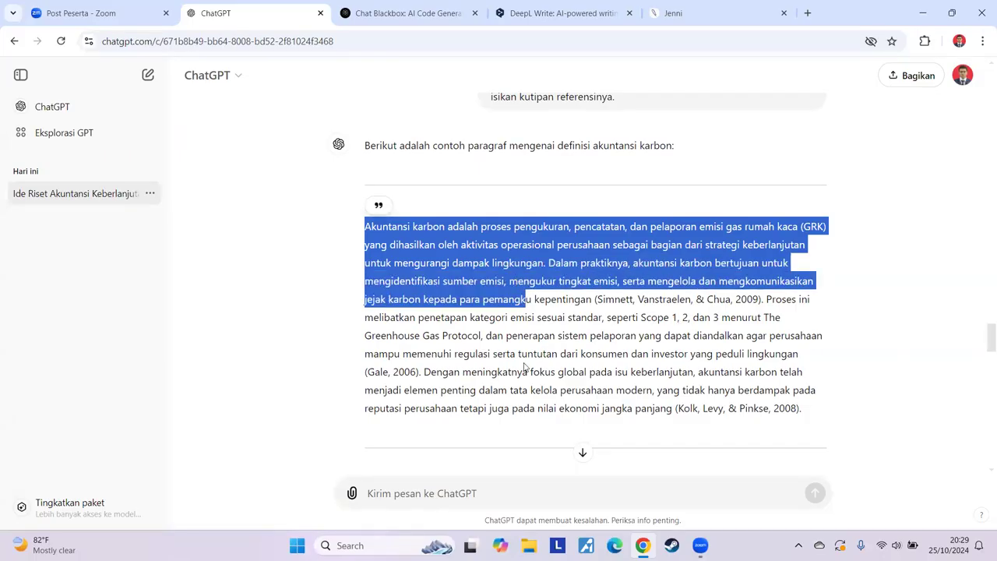
left_click(802, 412)
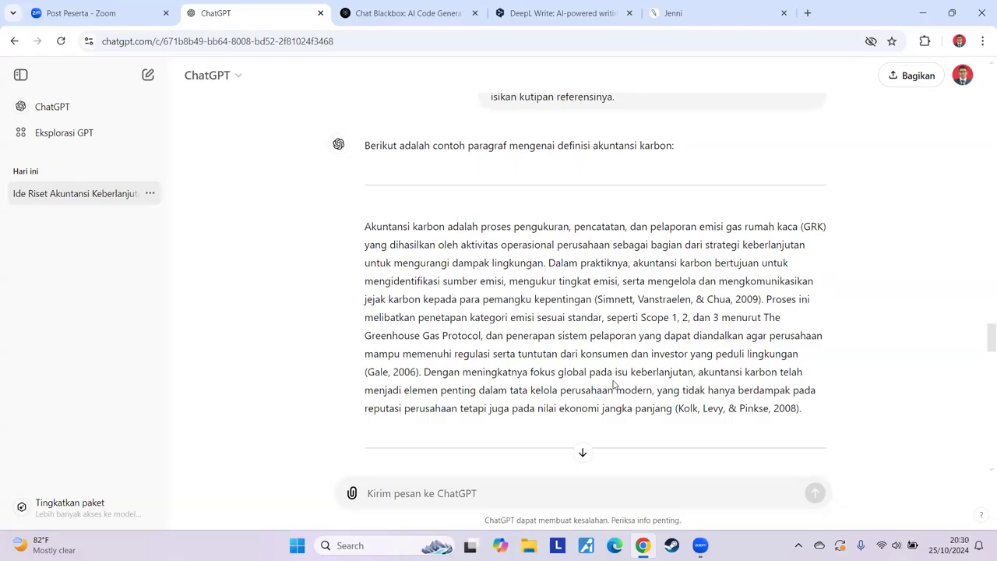
Highlight "EU green deal" in the prompt asking for a detailed explanation of it, and clear the selection
scroll(614, 384, "down", 5)
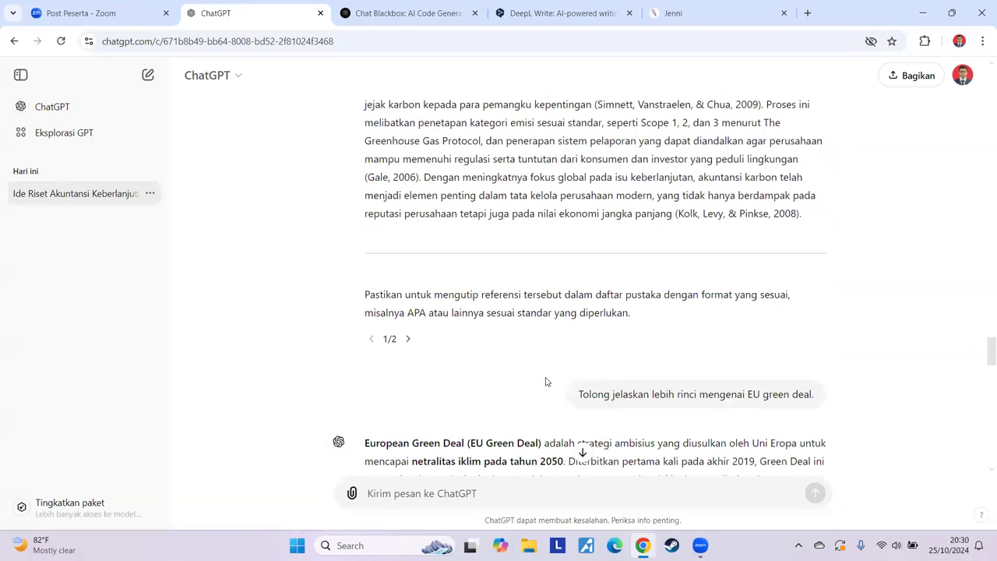
scroll(536, 366, "up", 1)
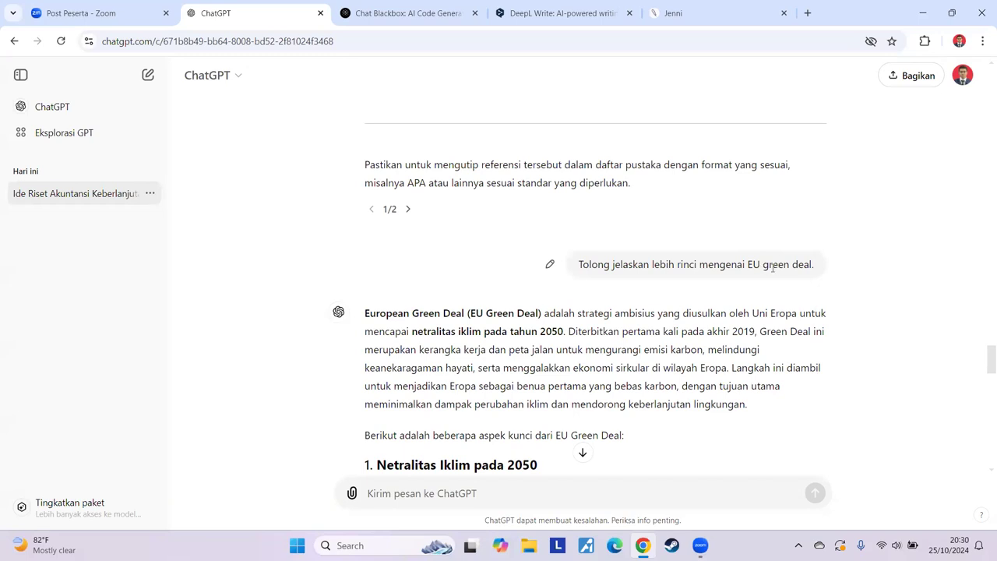
left_click_drag(748, 265, 815, 269)
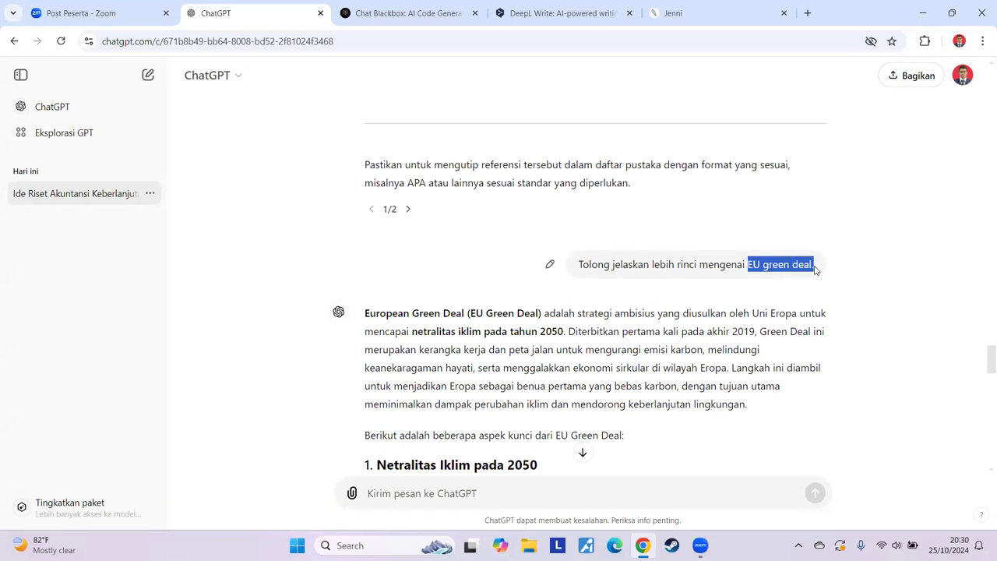
left_click(782, 266)
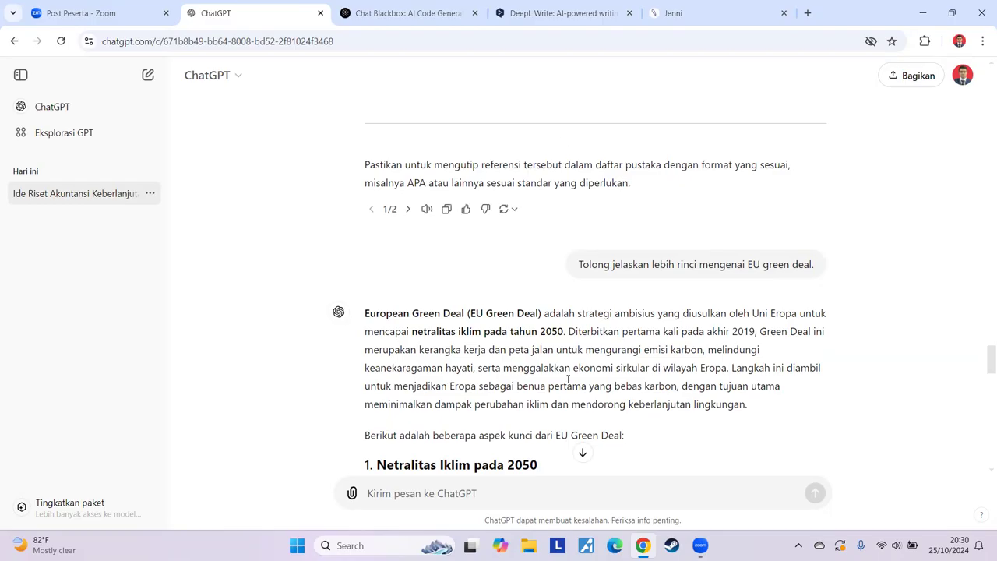
Examine the EU Green Deal explanation from its introduction through the nine key aspects to the closing section "Tantangan dan Dampak Global"
scroll(568, 379, "down", 3)
scroll(591, 327, "up", 2)
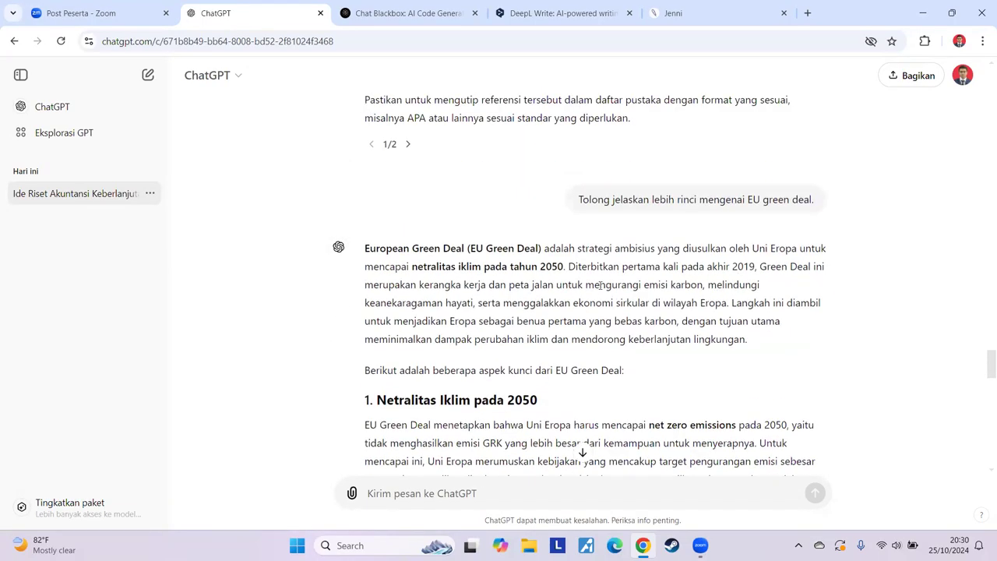
scroll(553, 365, "down", 1)
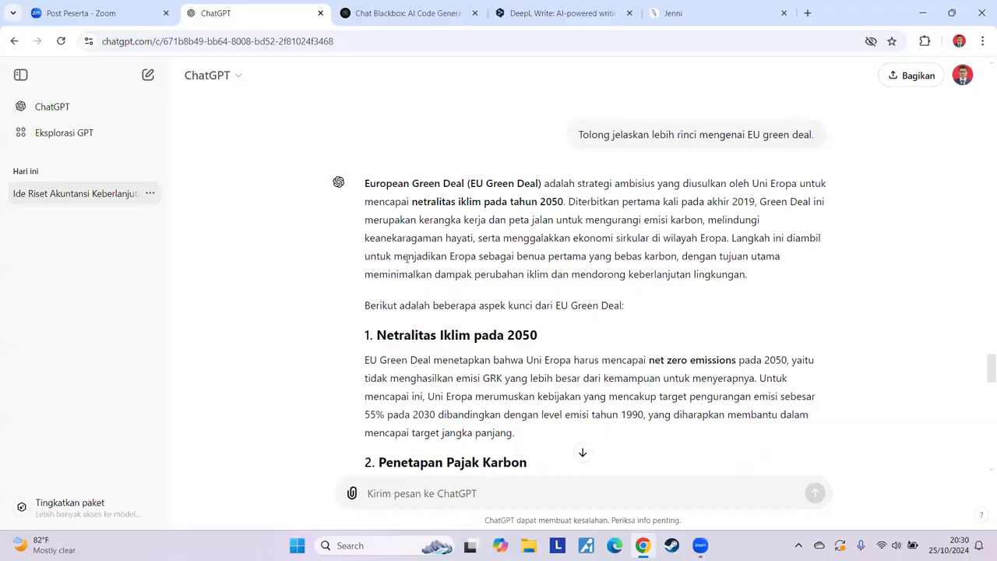
scroll(488, 349, "down", 3)
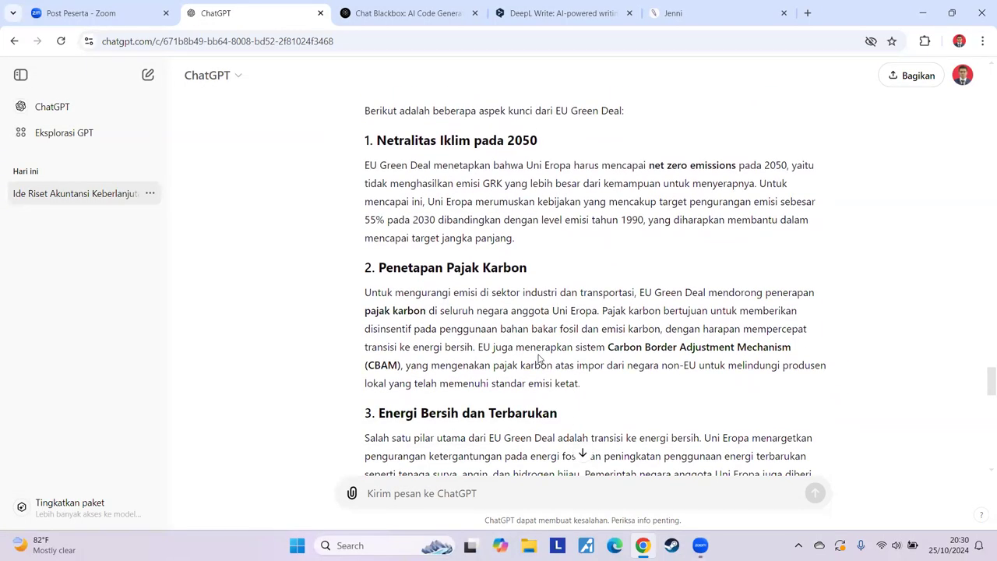
scroll(539, 358, "up", 2)
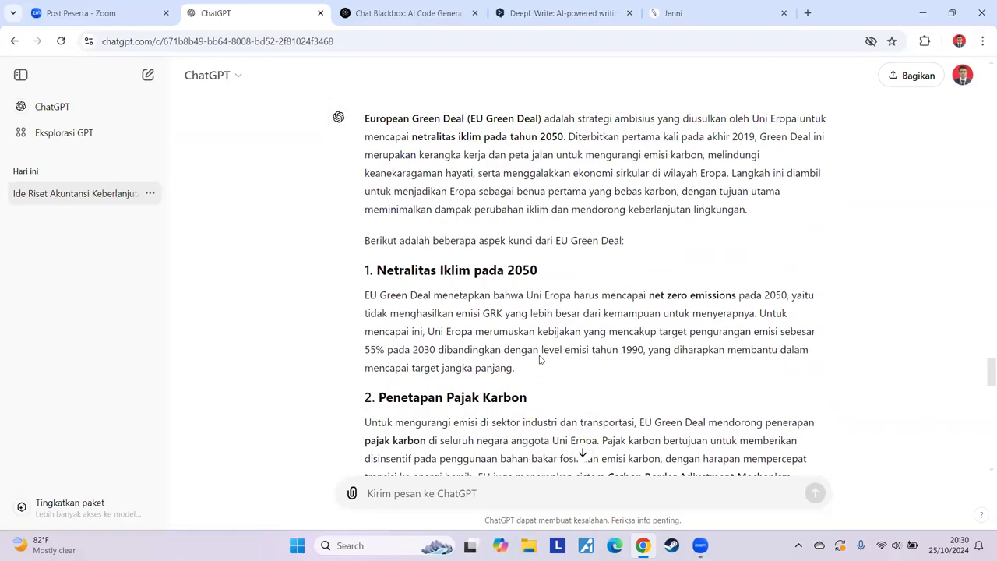
scroll(539, 358, "down", 6)
scroll(539, 358, "down", 5)
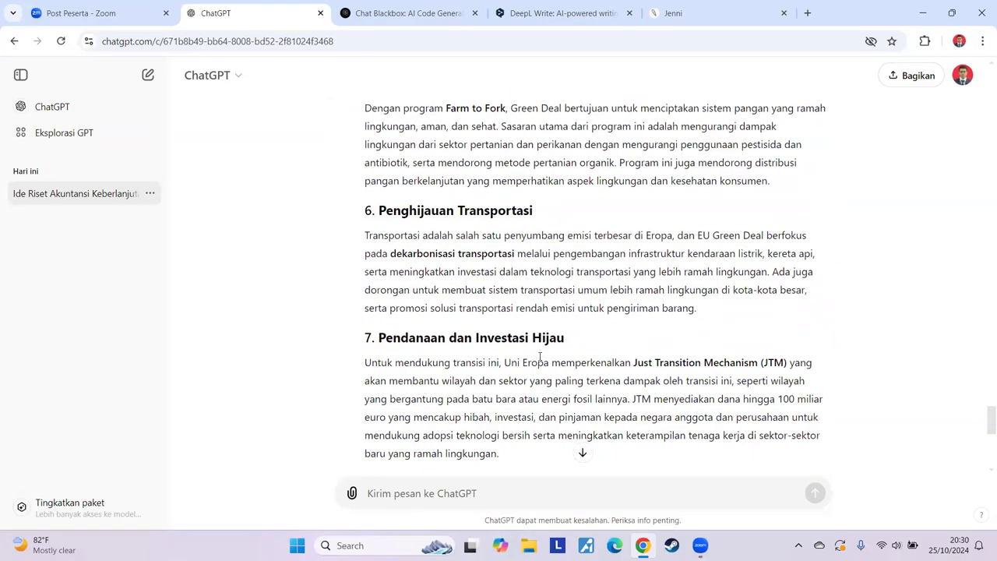
scroll(539, 357, "down", 2)
scroll(538, 356, "down", 2)
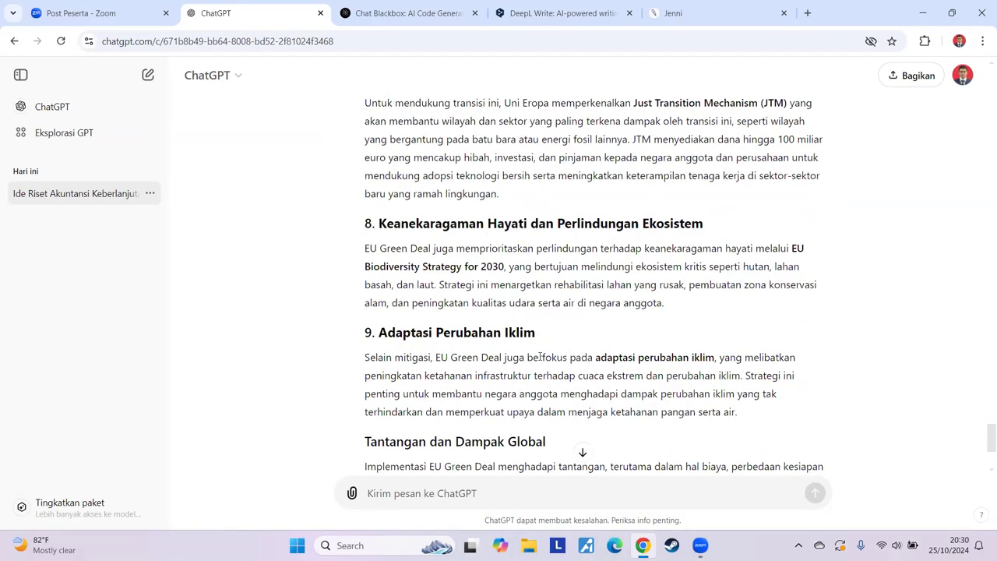
scroll(540, 357, "down", 2)
scroll(539, 356, "down", 1)
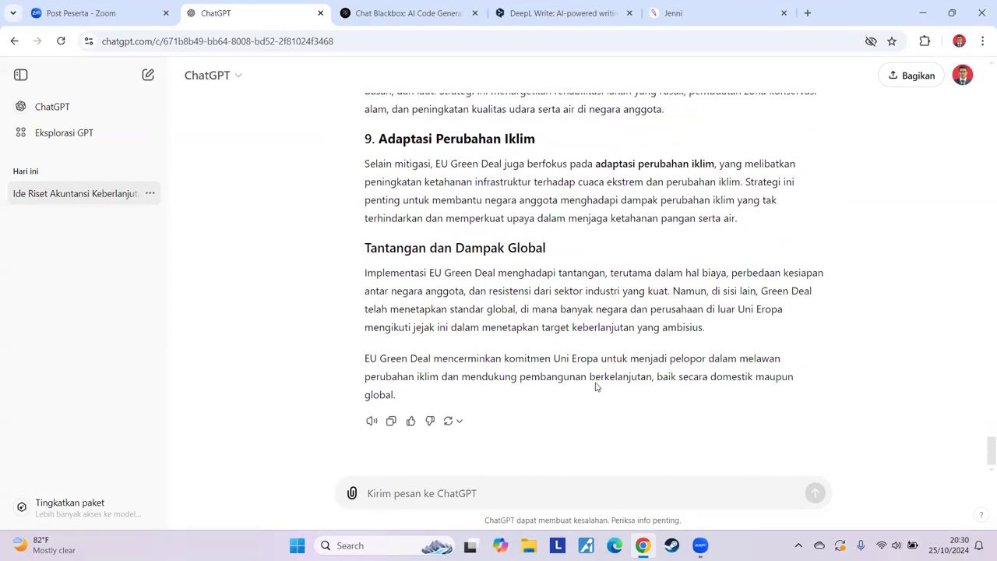
Return to the earlier prompt requesting a sample paragraph on the definition of carbon accounting with reference citations
scroll(610, 371, "up", 6)
scroll(609, 372, "up", 14)
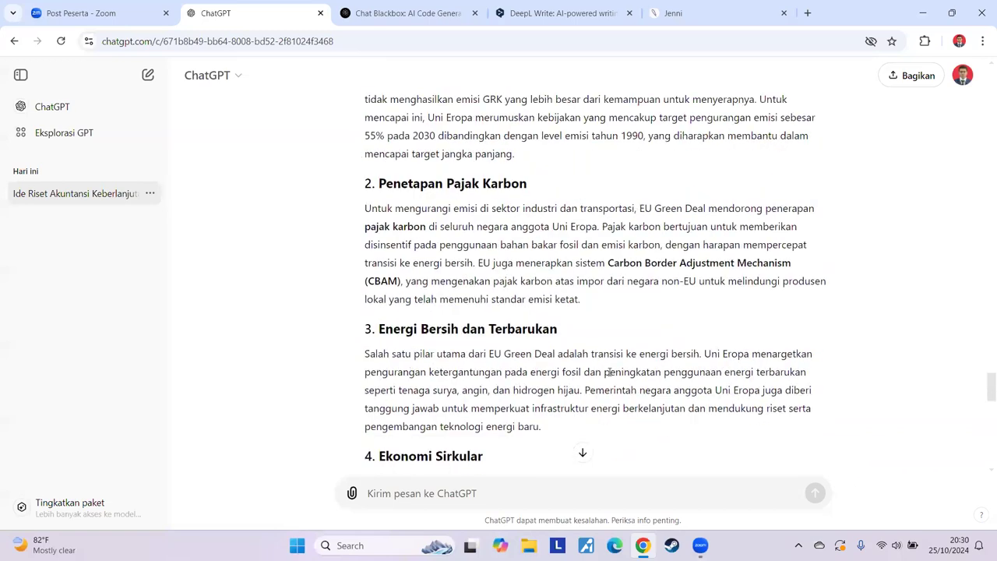
scroll(609, 373, "up", 2)
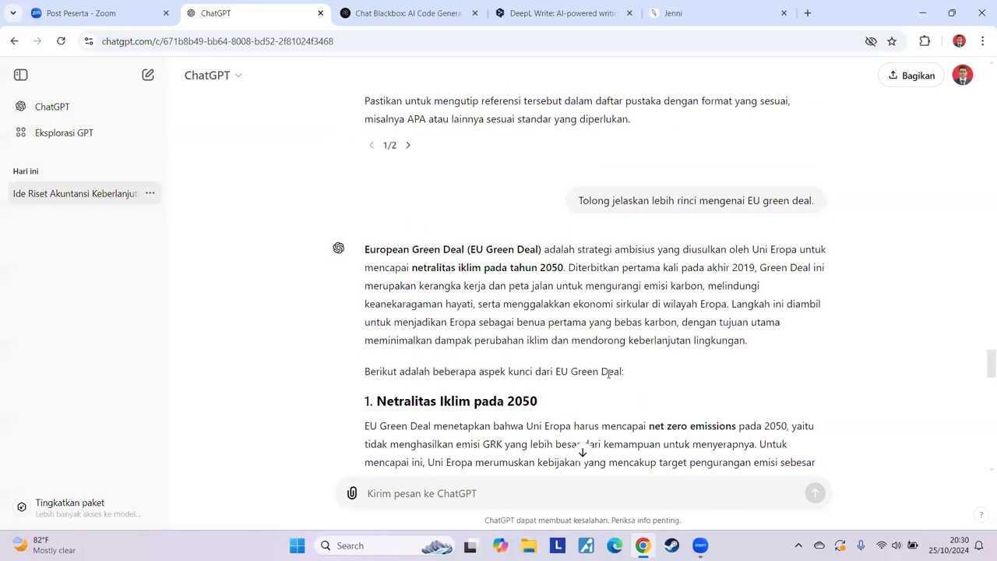
scroll(609, 373, "up", 5)
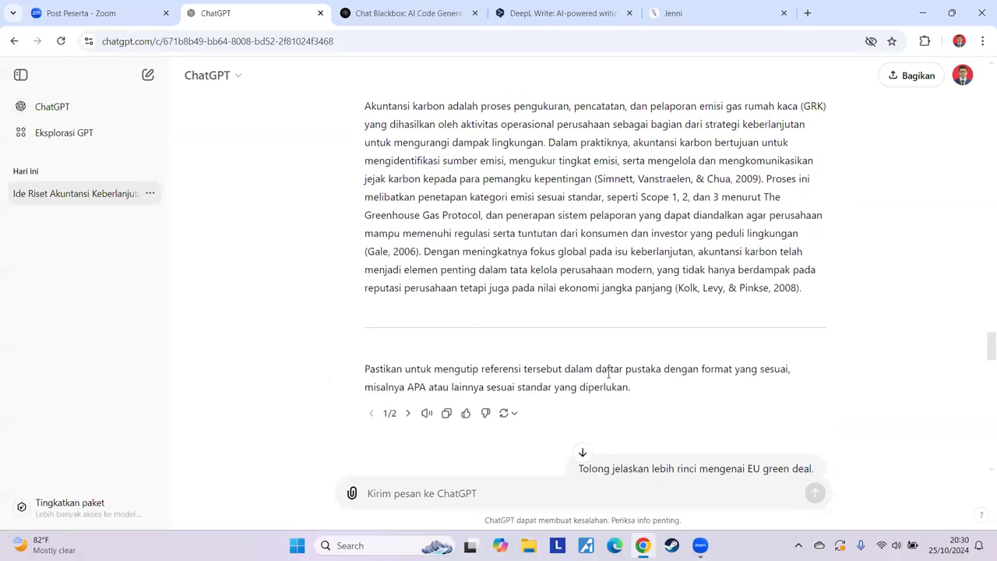
scroll(608, 374, "up", 5)
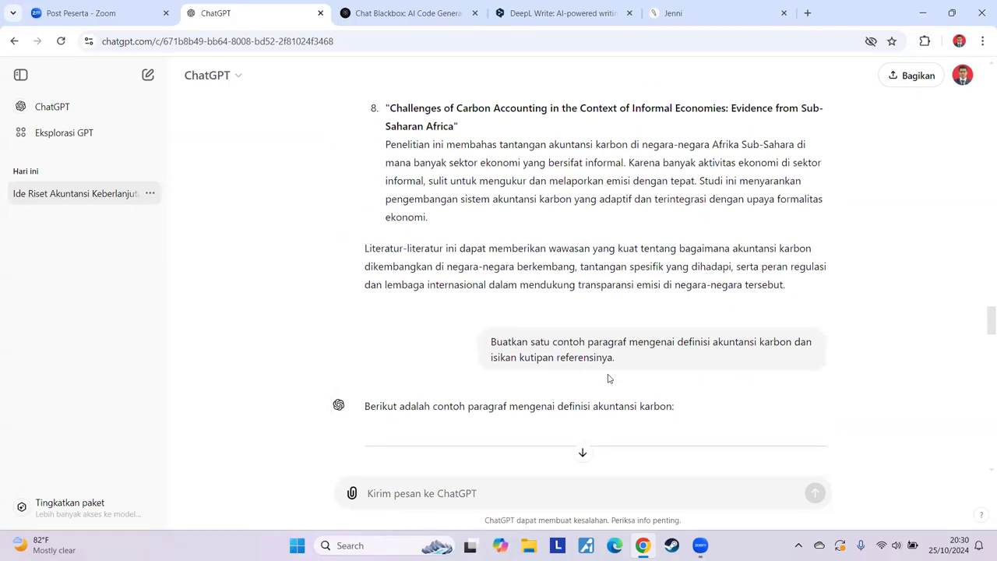
View the attachment sources for a chat message, including Google Drive, Microsoft OneDrive and computer upload, and close the list
scroll(608, 378, "up", 3)
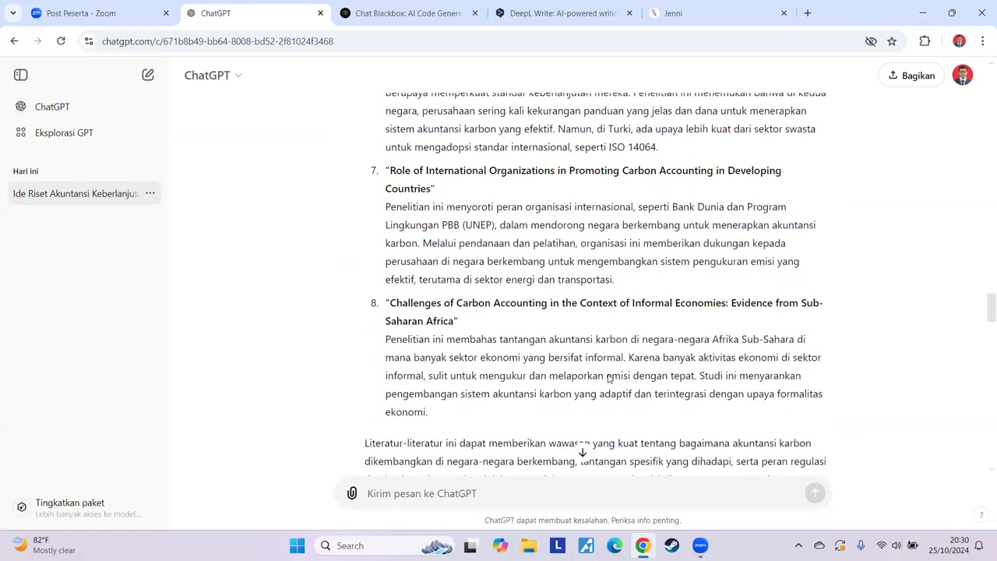
scroll(608, 374, "down", 20)
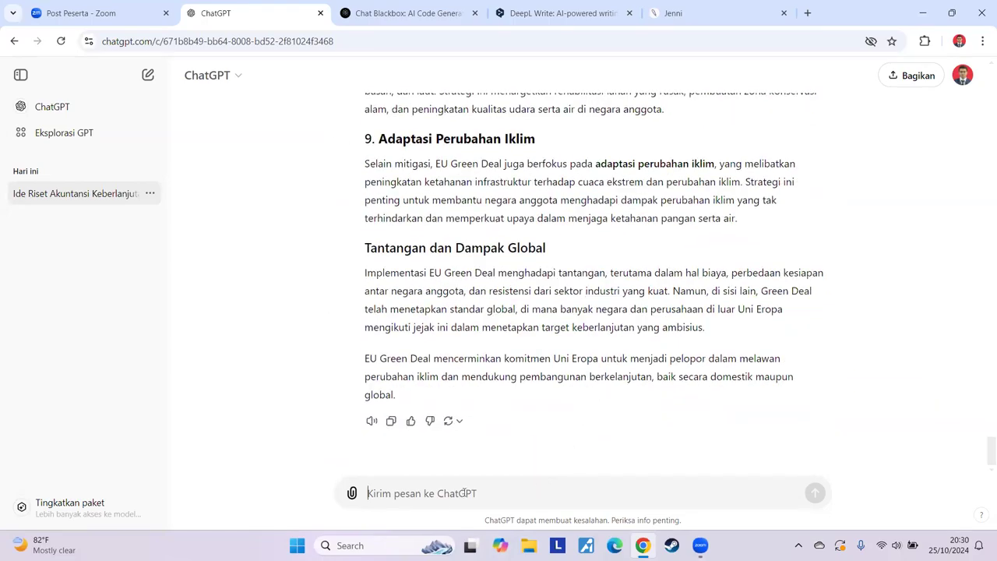
left_click(351, 494)
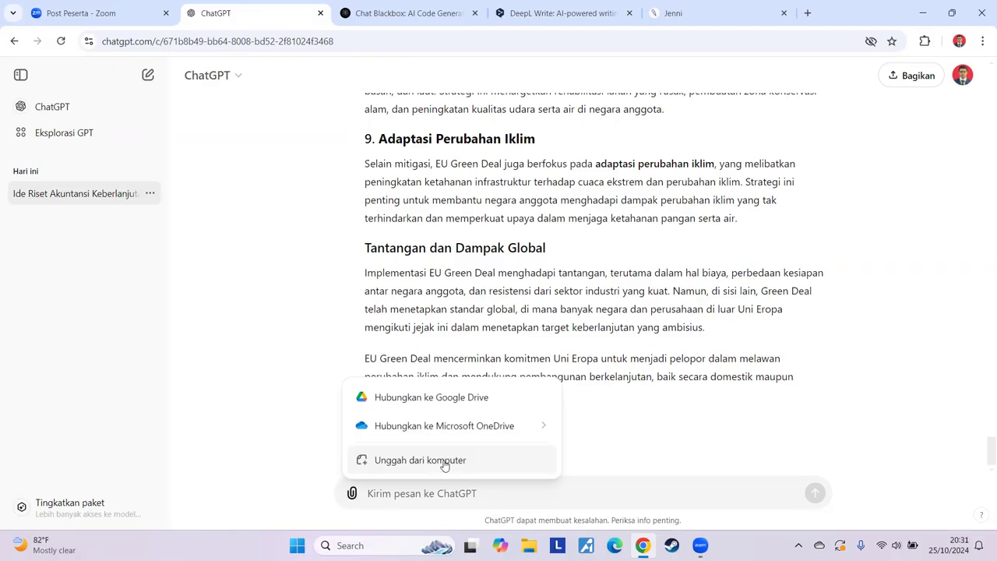
left_click(637, 437)
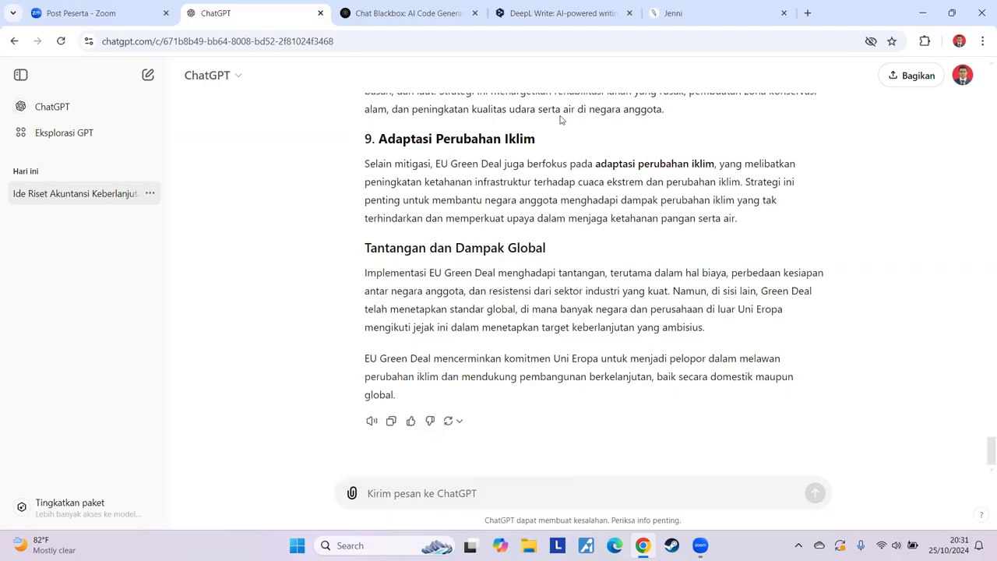
left_click(464, 493)
Ask ChatGPT "Apa hal-hal baru yang perlu dibahas dalam konteks investasi hijau di Indonesia?"
scroll(536, 373, "up", 7)
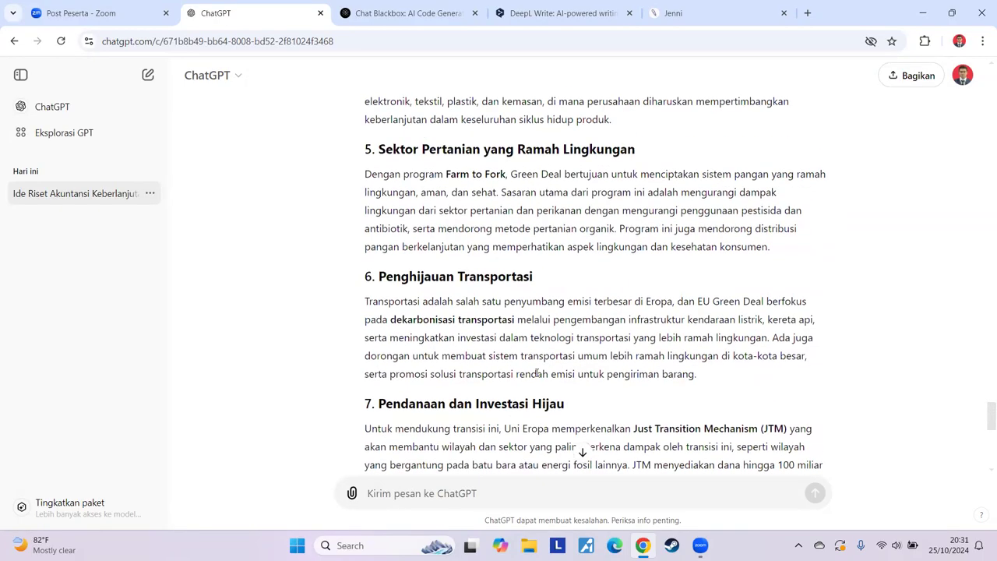
scroll(537, 374, "down", 2)
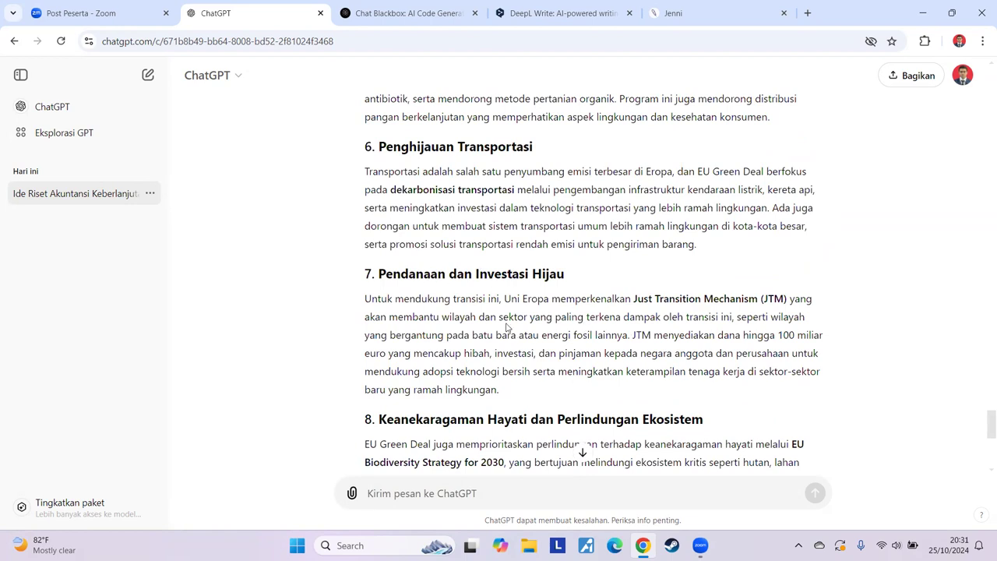
scroll(546, 381, "down", 6)
left_click(481, 491)
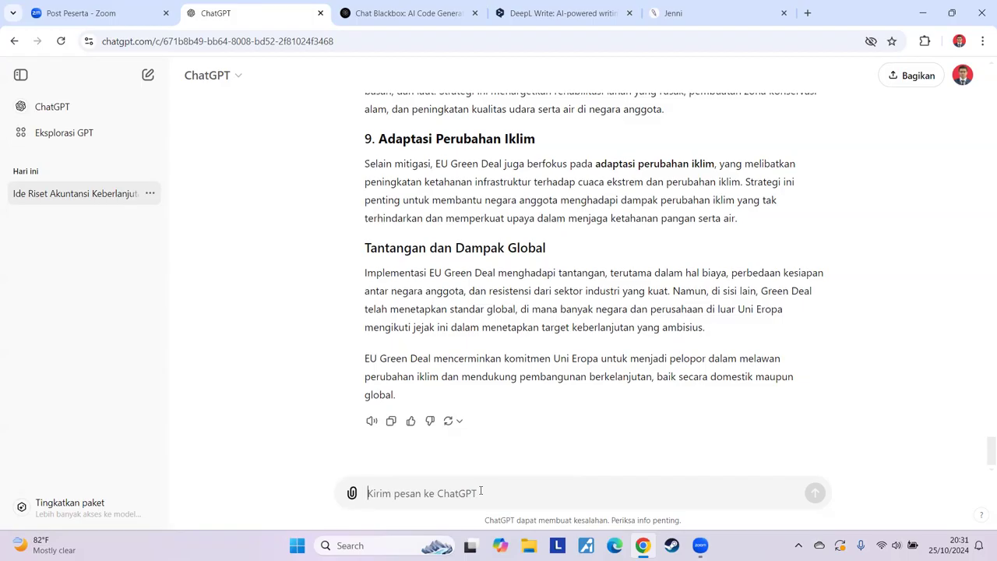
type("Apa yang")
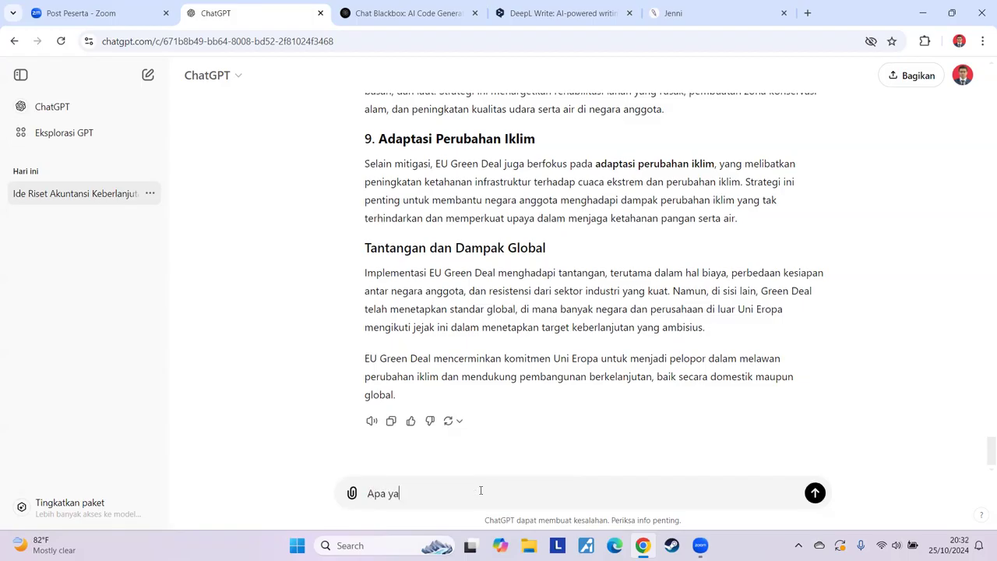
key("BackSpace")
key("BackSpace")
key("BackSpace")
key("BackSpace")
type("hal")
key("BackSpace")
key("BackSpace")
key("BackSpace")
type("hal-hal baru yang perlu dibahas da")
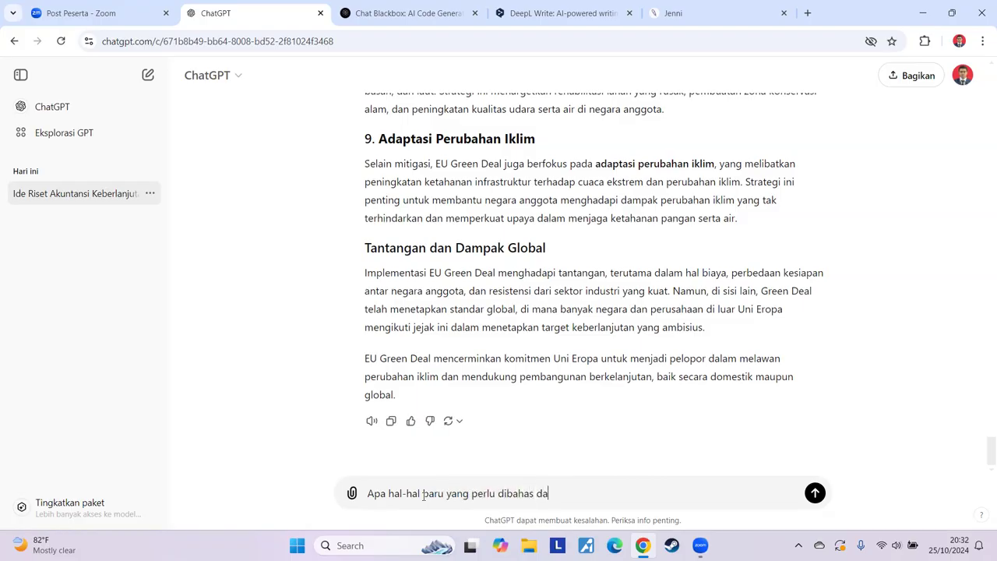
type("lam kontkeks investasi ")
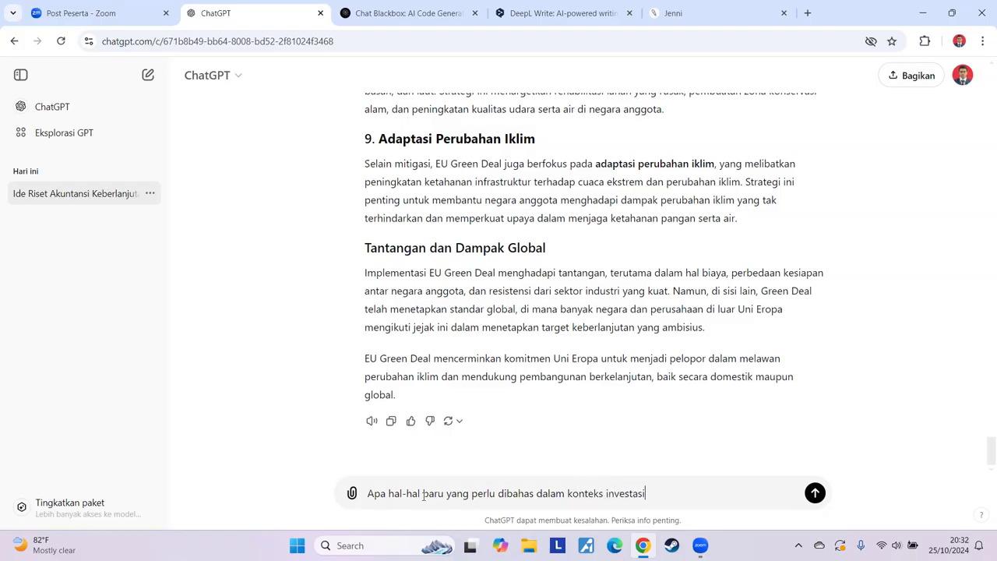
type("hijau di Indonesia")
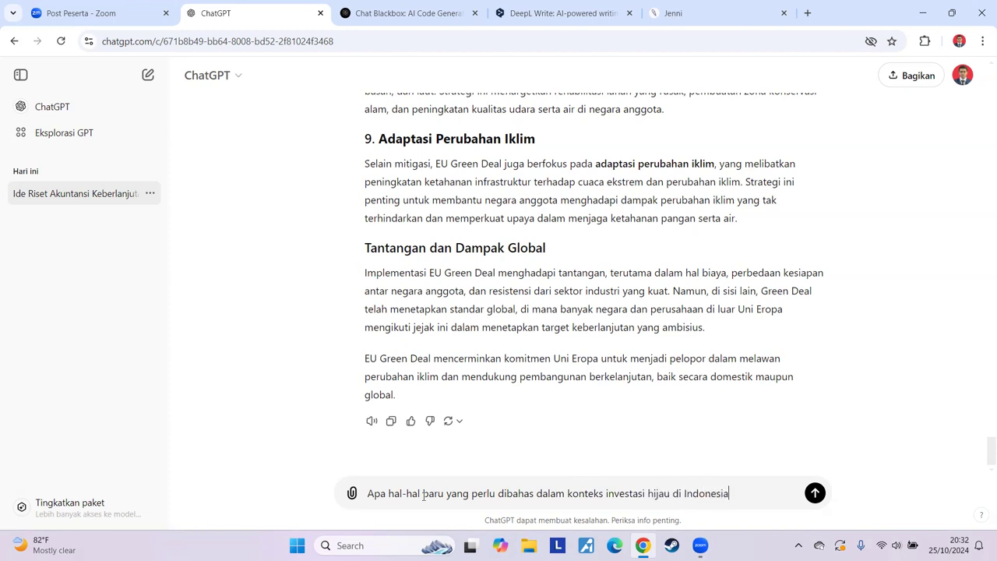
type("?")
key("Return")
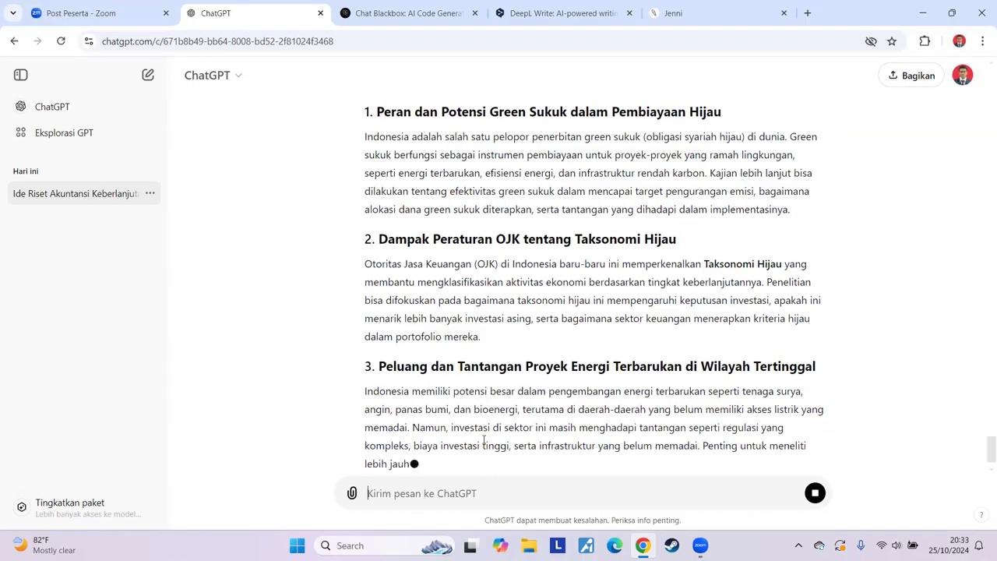
Examine the generated green investment topics for Indonesia from the question through green sukuk to circular economy in manufacturing
scroll(545, 366, "up", 5)
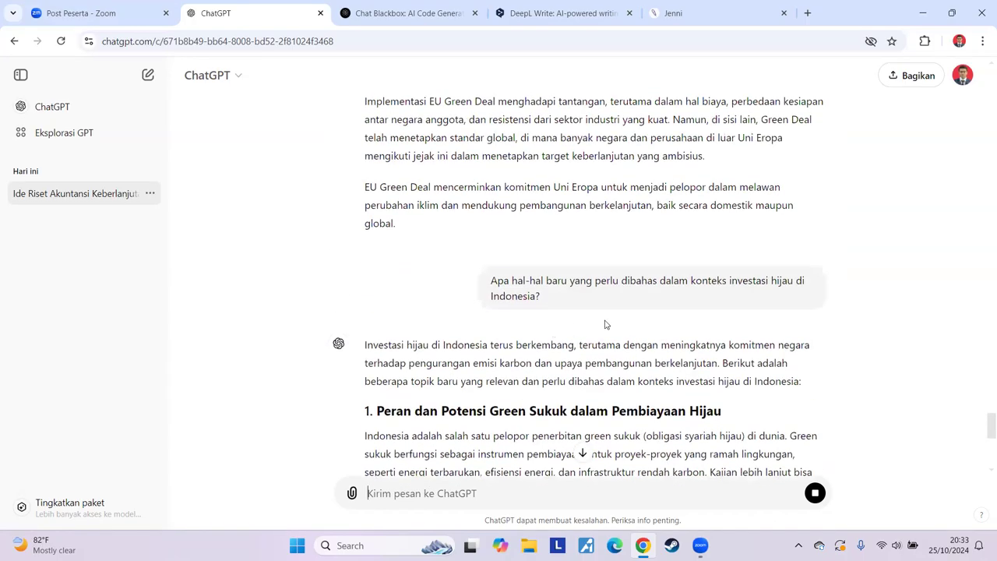
scroll(535, 348, "down", 3)
scroll(491, 350, "down", 5)
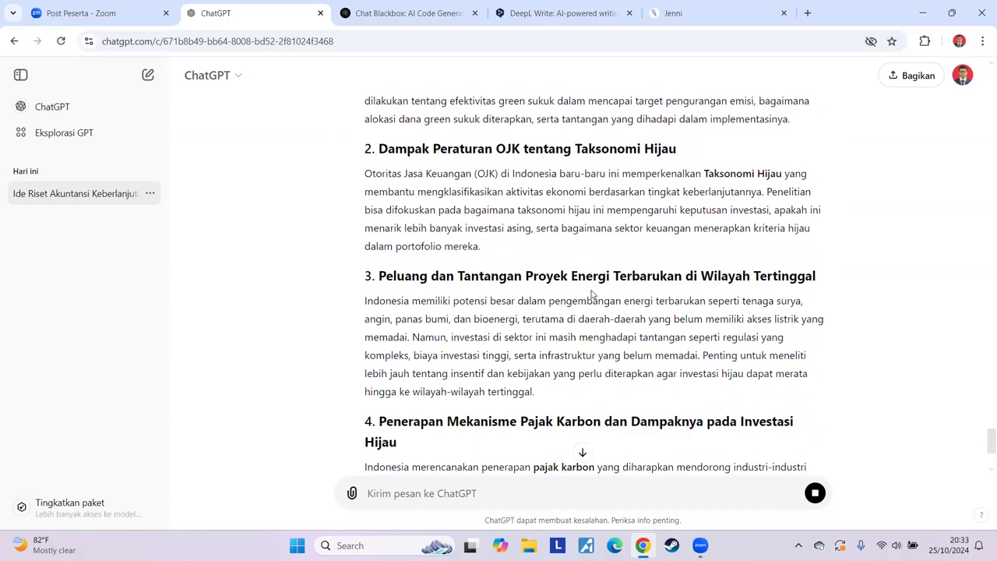
scroll(592, 295, "down", 2)
scroll(557, 401, "down", 1)
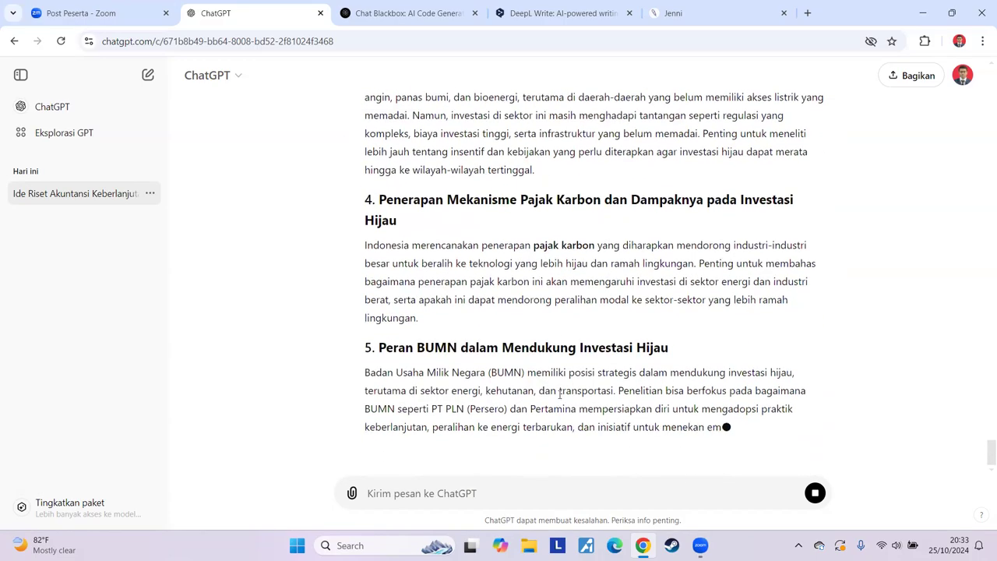
scroll(559, 394, "down", 1)
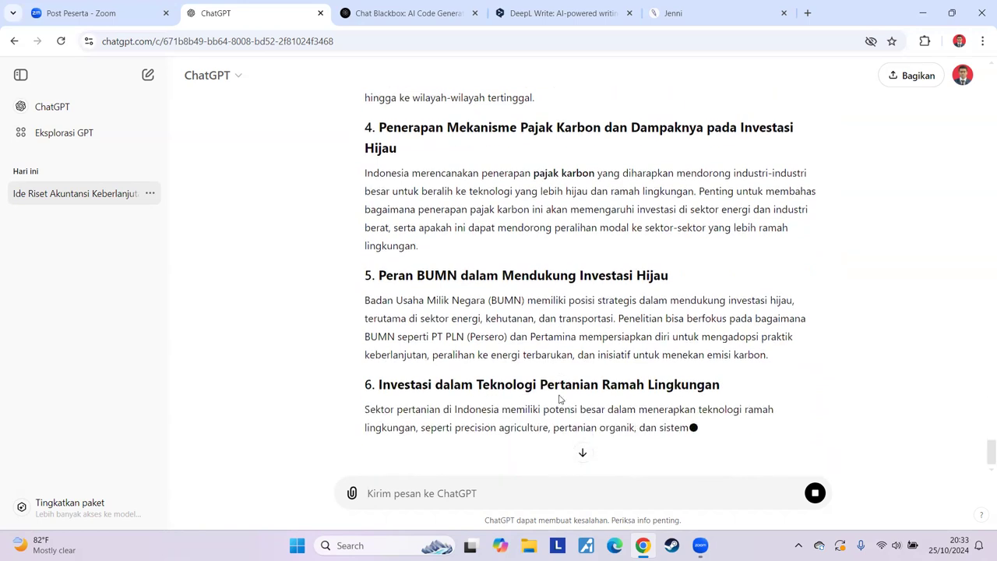
scroll(518, 375, "down", 1)
scroll(515, 389, "down", 1)
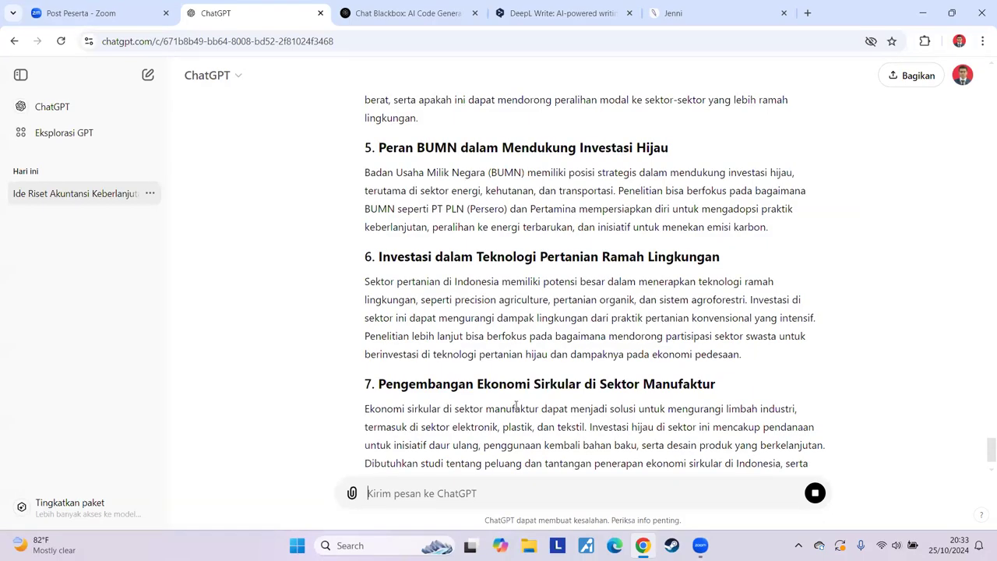
Review the green investment topics again from the introduction through green certification, and return to the topic on the role of BUMN
scroll(516, 405, "up", 8)
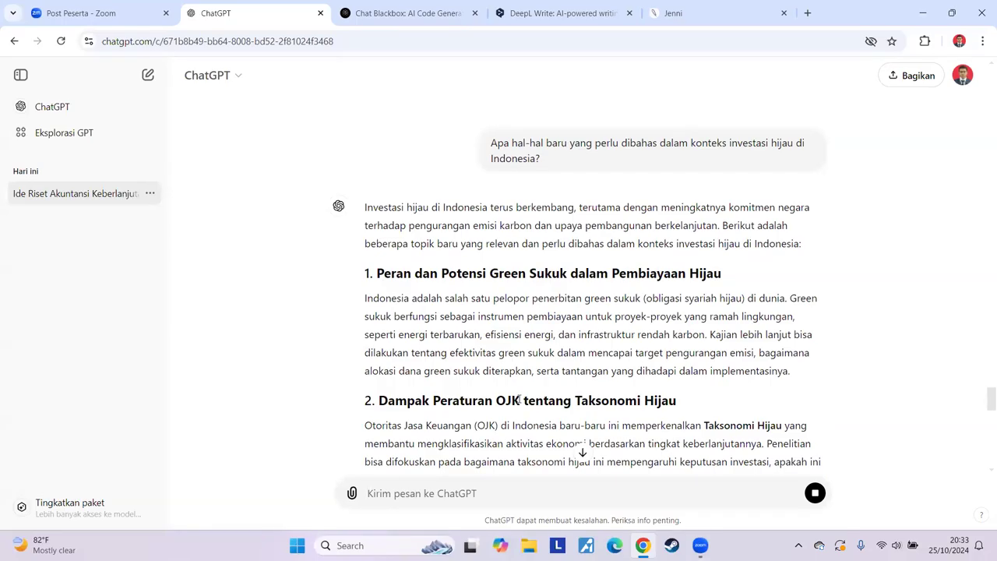
scroll(477, 341, "down", 2)
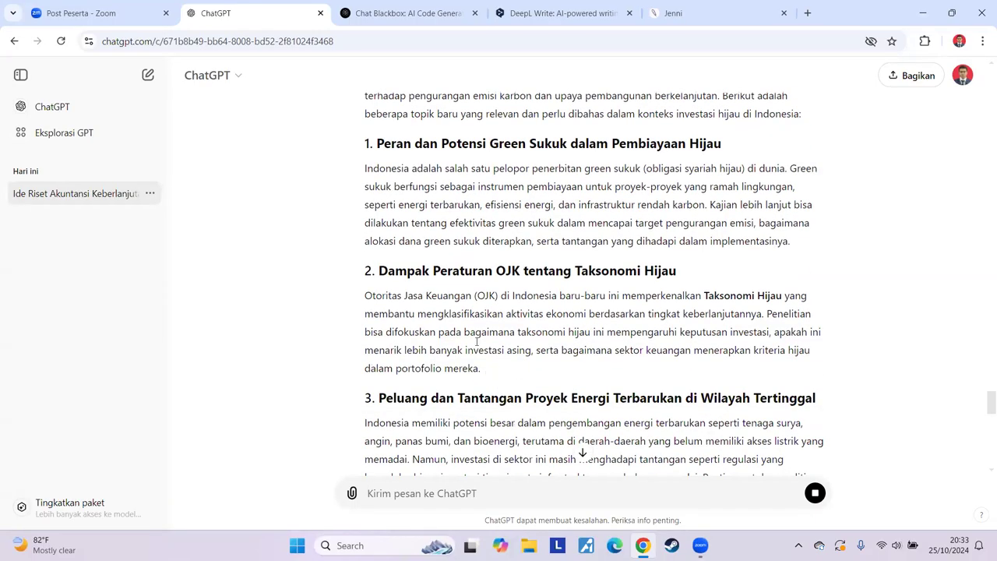
scroll(484, 401, "down", 3)
scroll(488, 374, "down", 2)
scroll(489, 369, "down", 1)
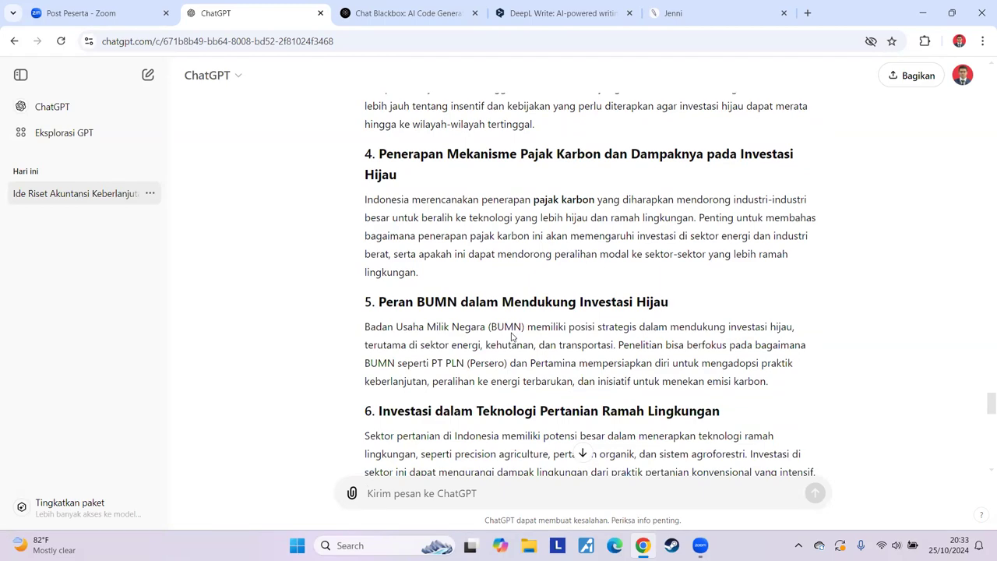
scroll(511, 336, "down", 6)
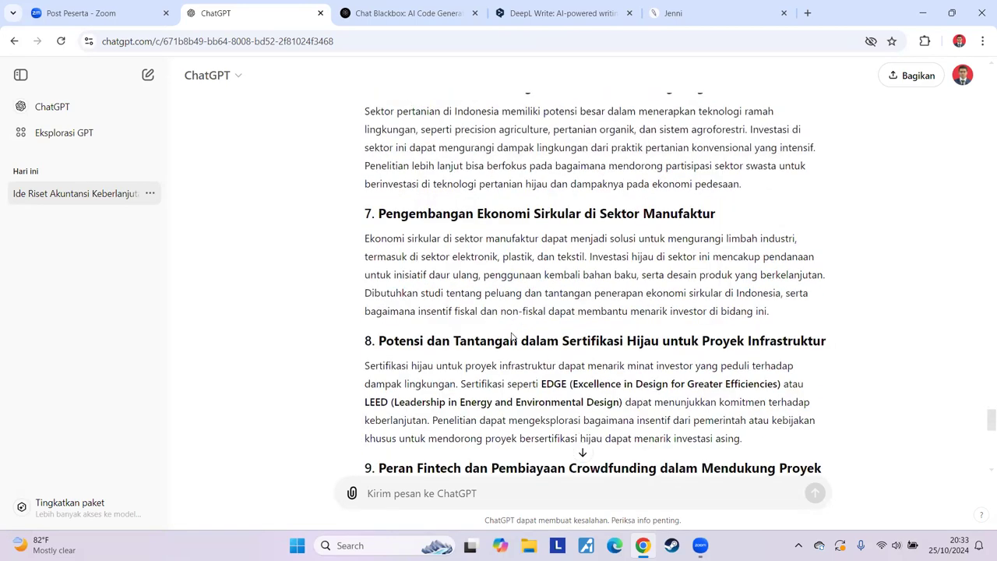
scroll(512, 336, "up", 6)
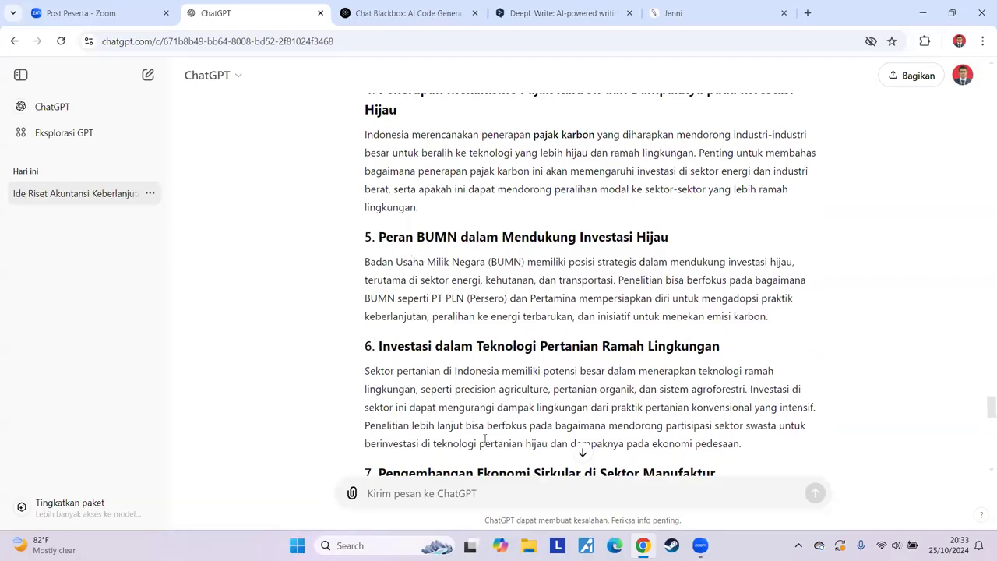
Request examples of state-owned enterprise practices with the prompt "Tolong berikan contoh praktek BUMN di Indonesia dalam mendukung investasi hijau."
left_click(471, 493)
type("Tlo")
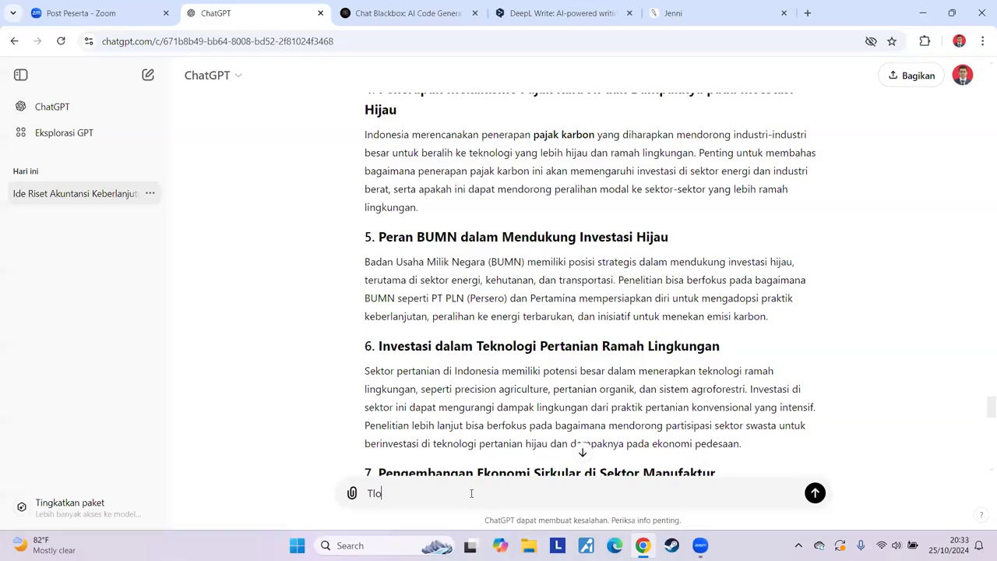
key("BackSpace")
type("ong berikan con")
type("toh prakte")
type("k BUMN ")
type("di Indonesia")
type(" dalam mendu")
type("kung in")
type("vestasi hi")
type("jau!")
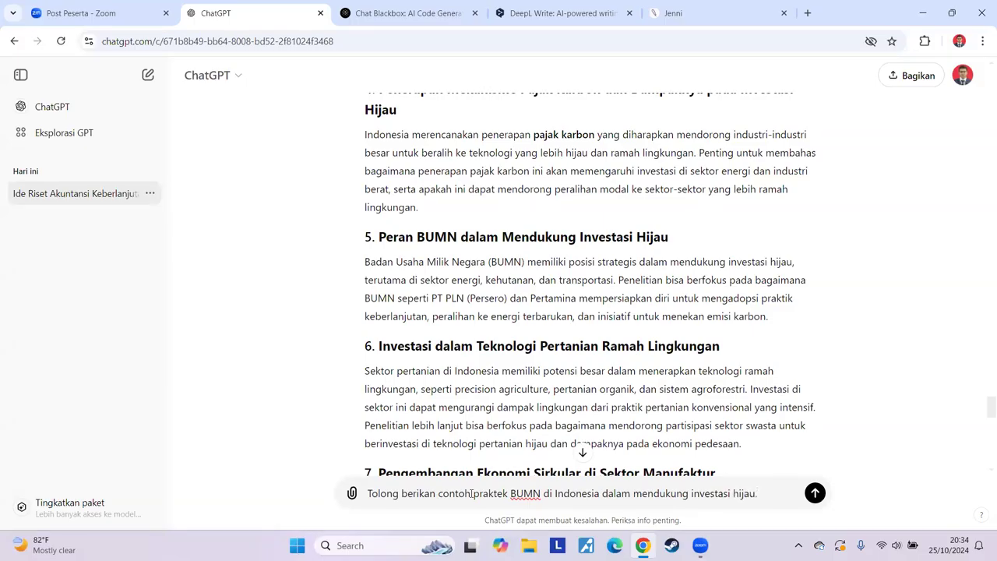
key("BackSpace")
key("Return")
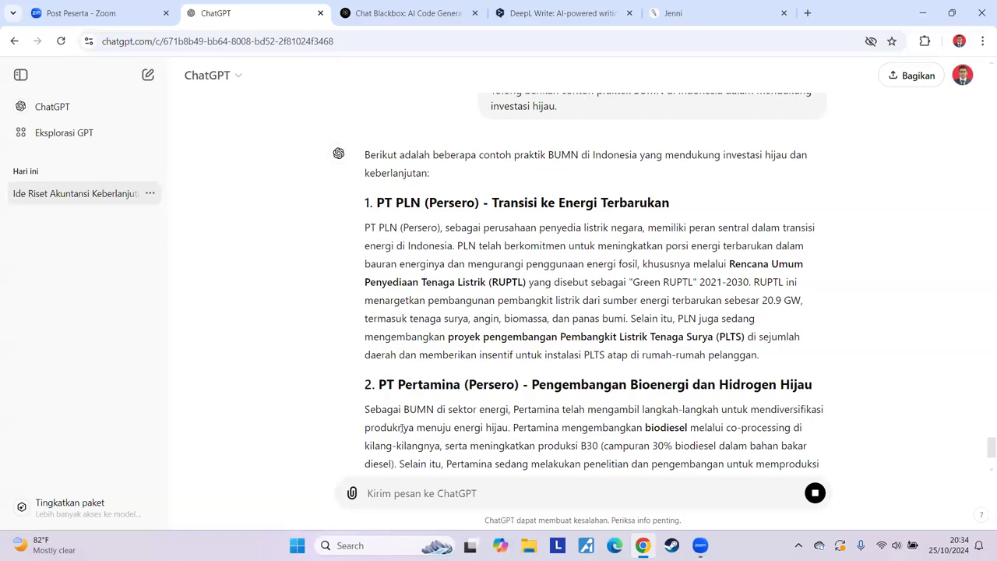
Examine the BUMN green investment examples from PT PLN through Bank Mandiri and BRI, and go back to the PT Angkasa Pura example
scroll(338, 426, "down", 2)
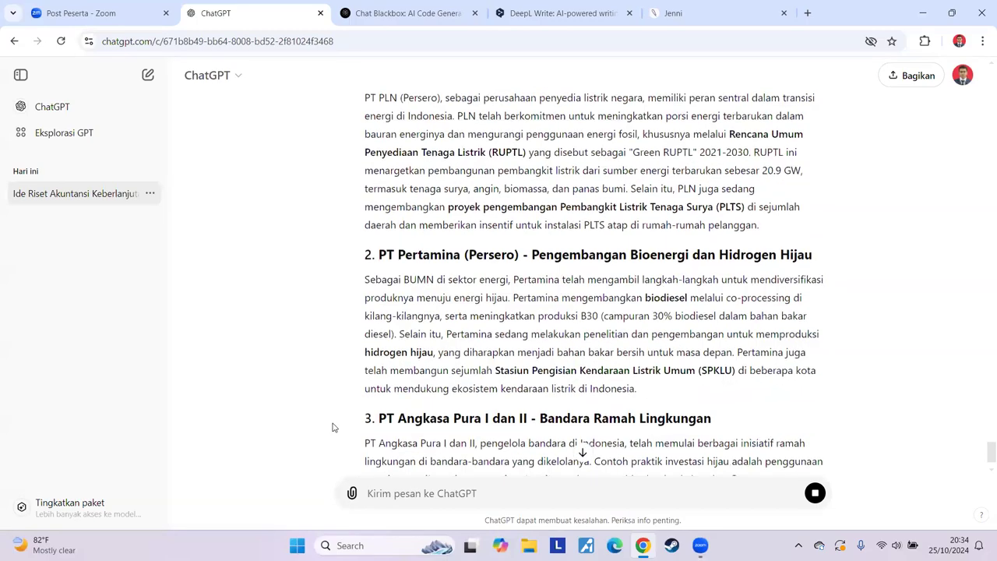
scroll(335, 427, "down", 1)
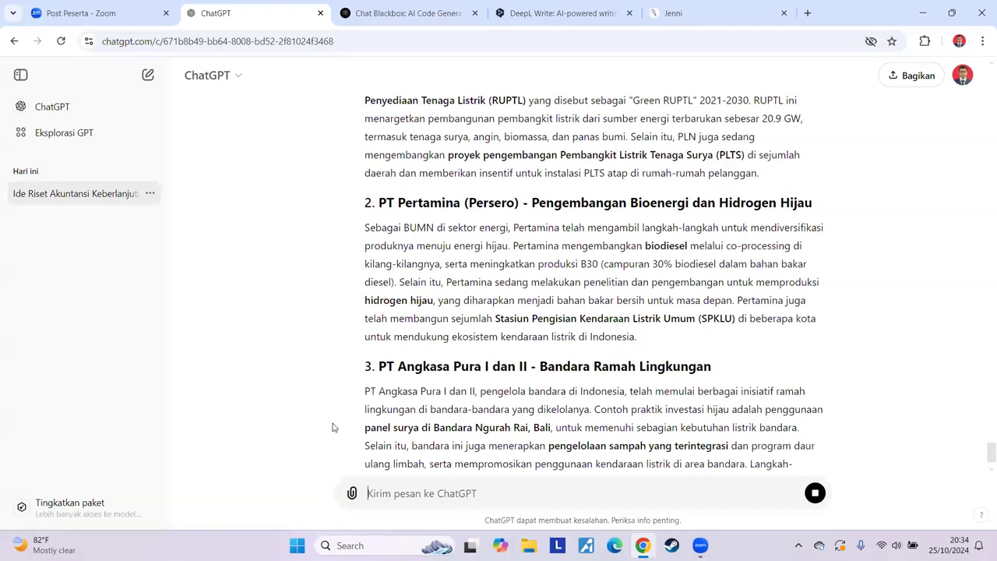
scroll(333, 427, "up", 4)
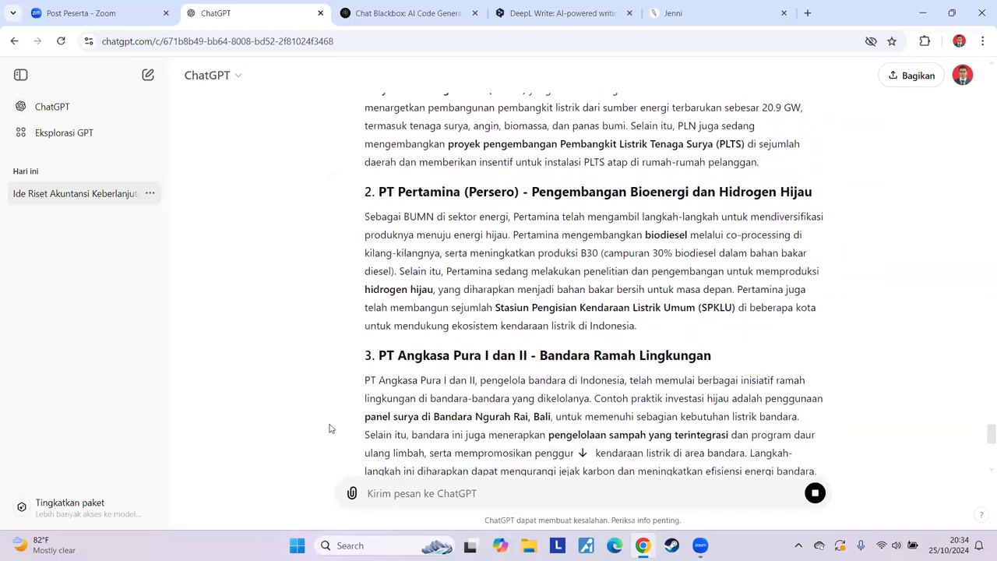
scroll(329, 428, "down", 2)
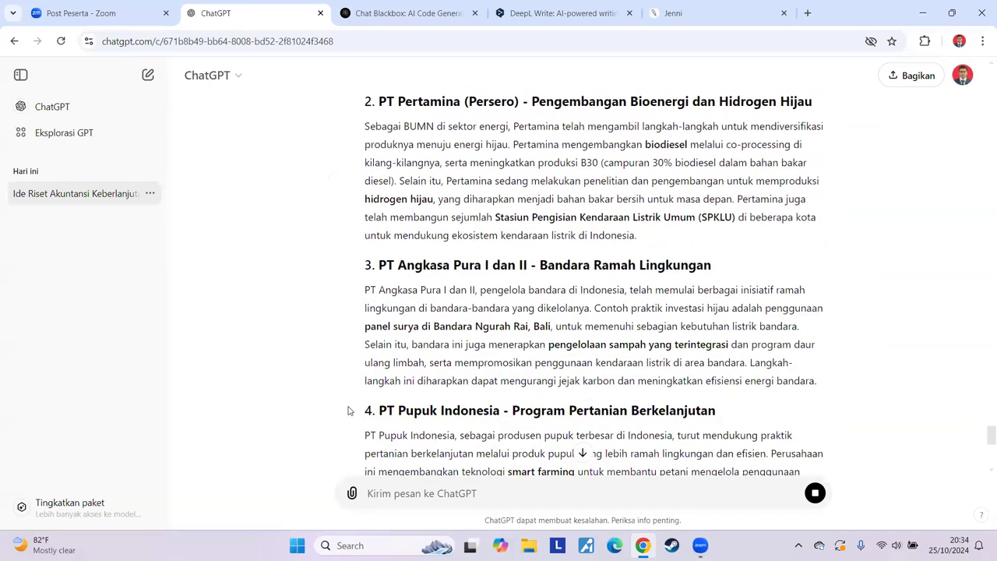
scroll(348, 411, "down", 6)
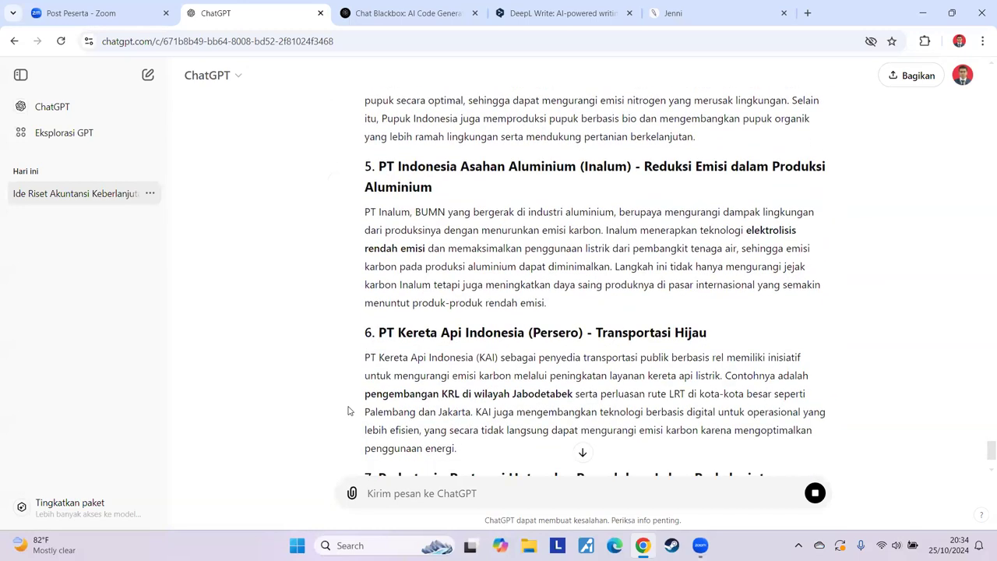
scroll(348, 410, "down", 2)
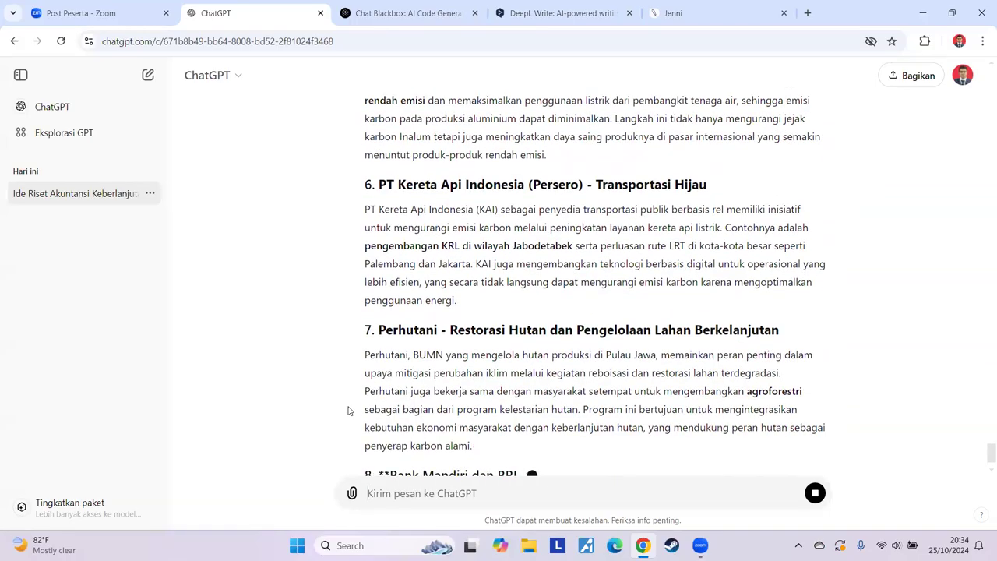
scroll(348, 410, "down", 2)
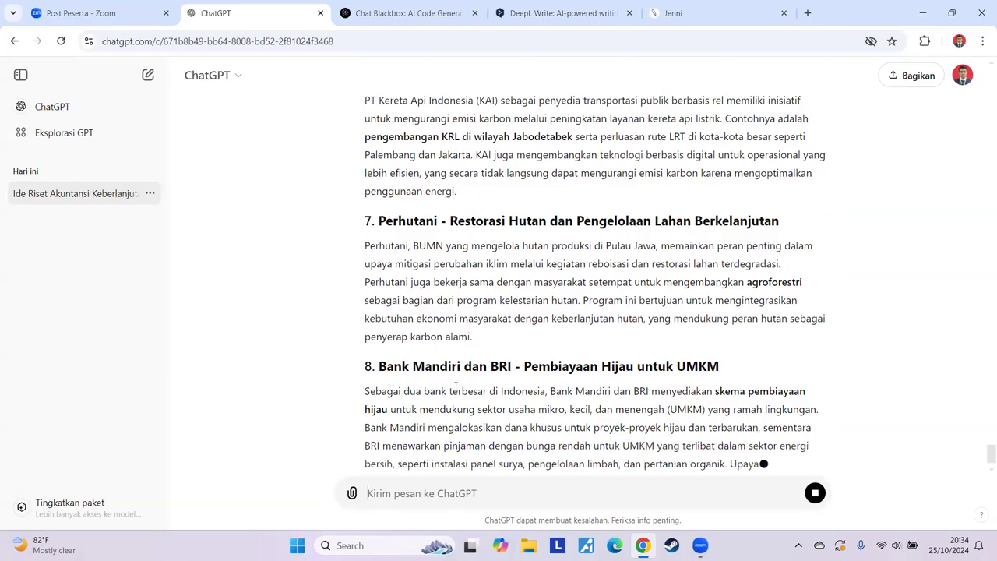
scroll(456, 389, "down", 1)
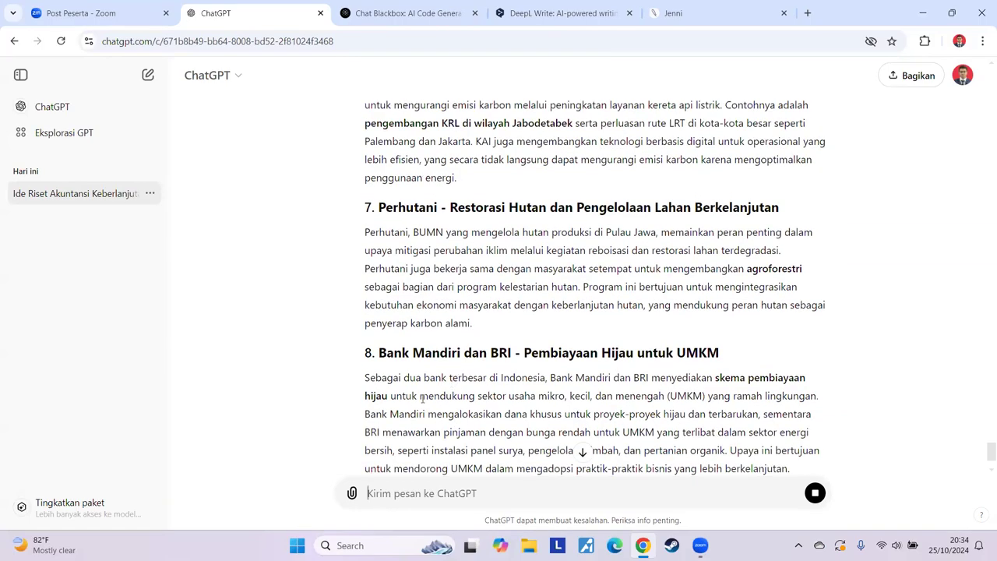
scroll(450, 394, "up", 4)
scroll(422, 399, "up", 4)
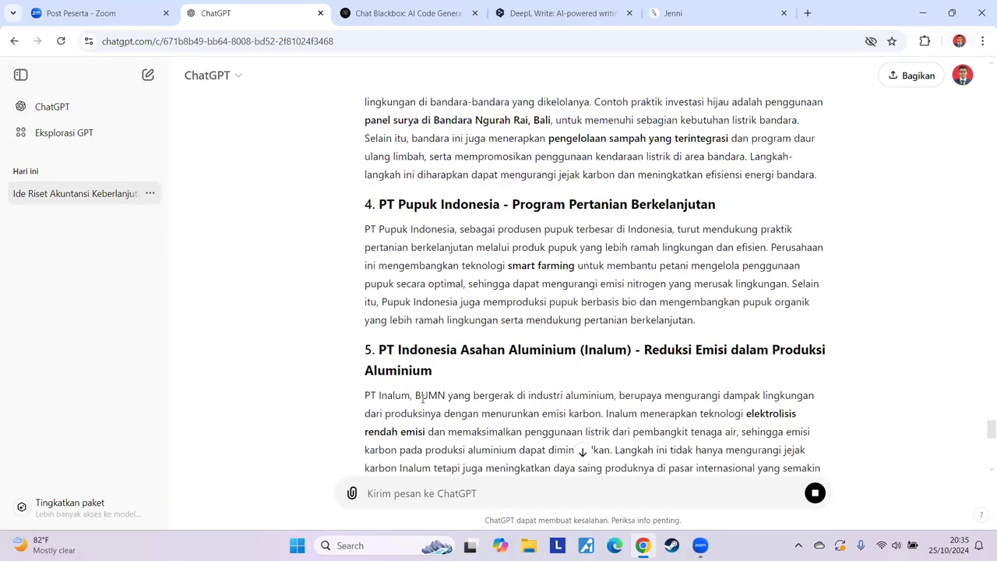
scroll(467, 376, "up", 2)
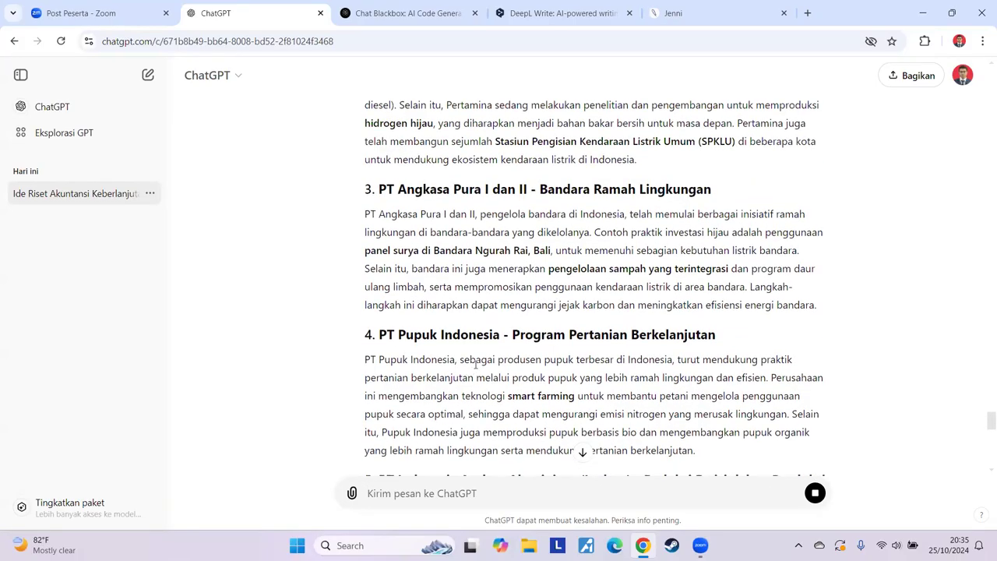
Ask about formal regulations with the prompt "Apakah ada peraturan formal yang mengatur BUMN di Indonesia dalam mendukung investasi hijau?"
scroll(475, 365, "up", 7)
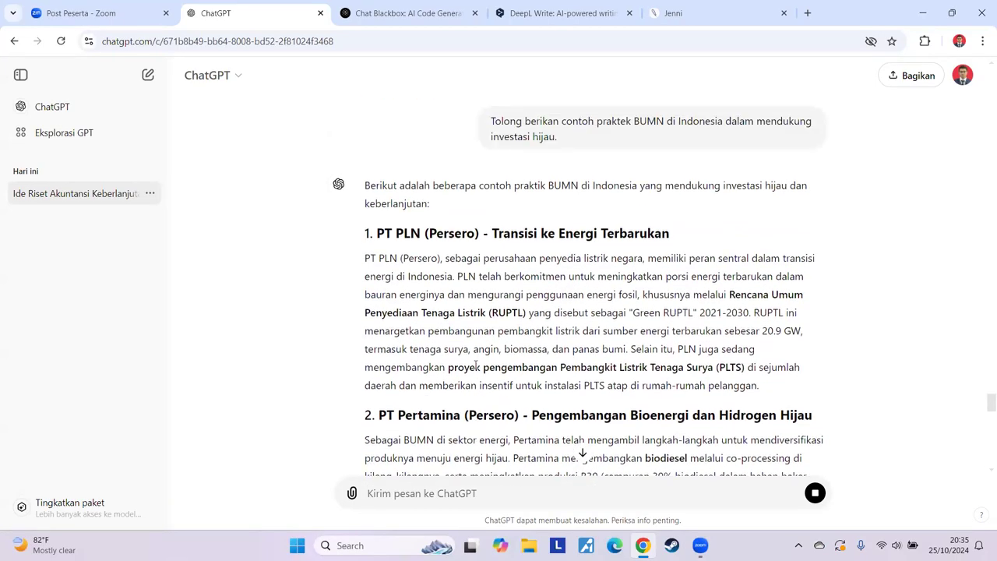
scroll(475, 365, "down", 15)
scroll(475, 365, "down", 6)
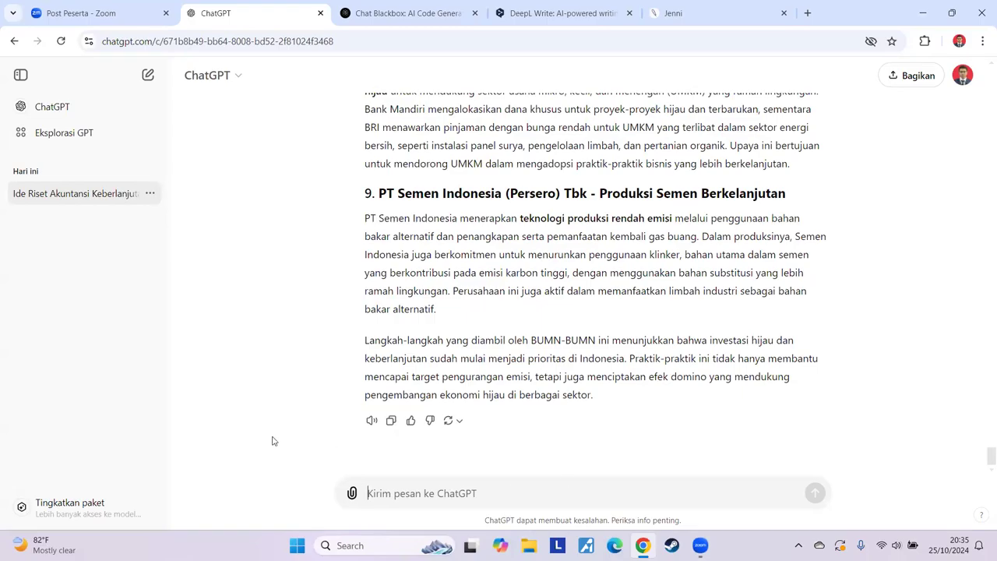
type("Apak")
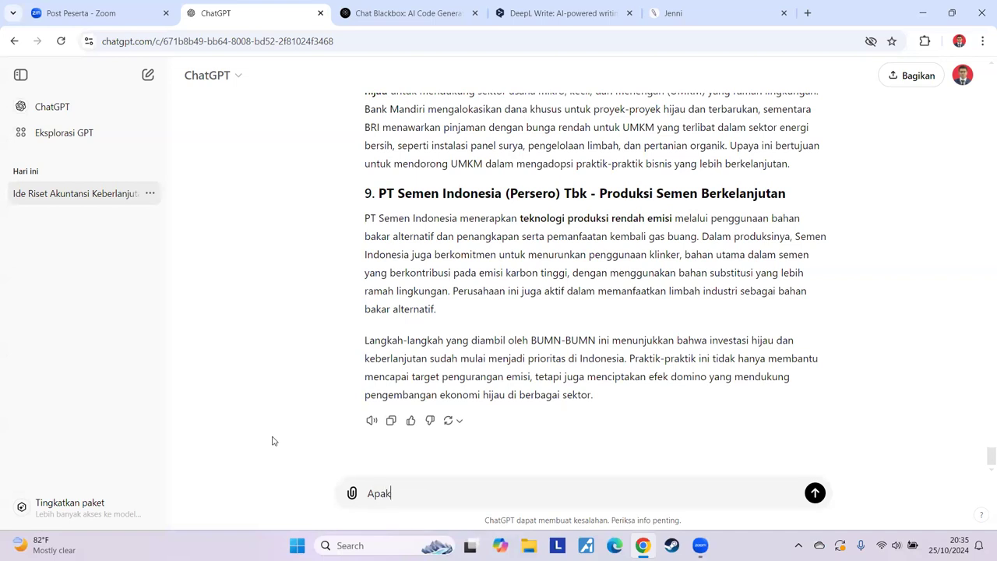
type("ah ada peraturan form")
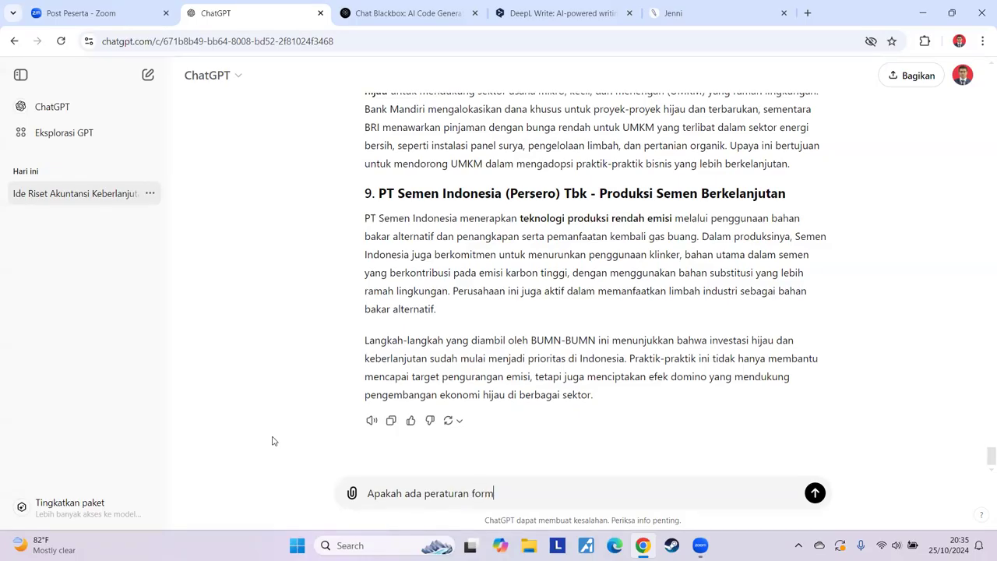
type("al yang mengatur BUMD")
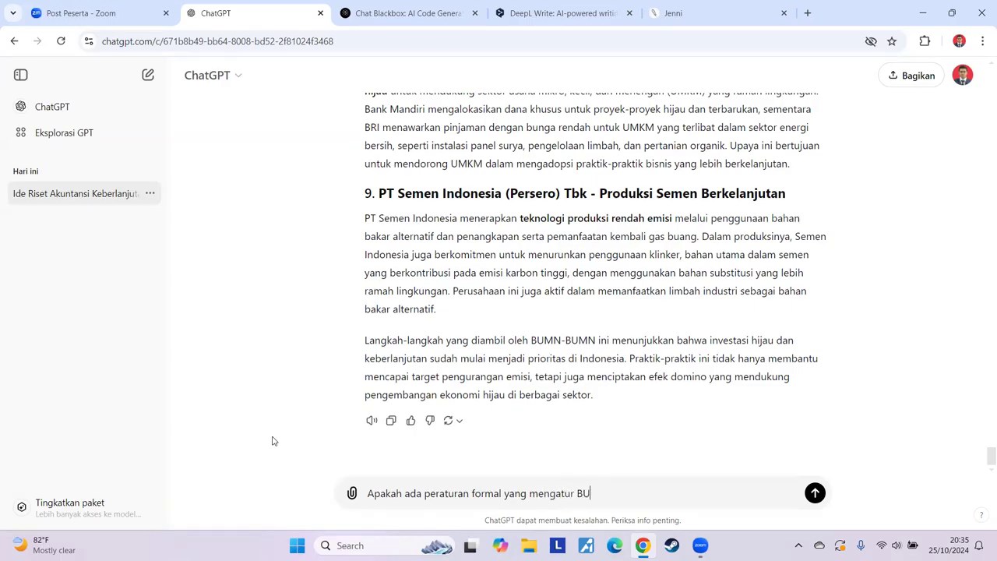
key("BackSpace")
key("BackSpace")
type("N di Indonesia dalam kon")
key("BackSpace")
key("BackSpace")
key("BackSpace")
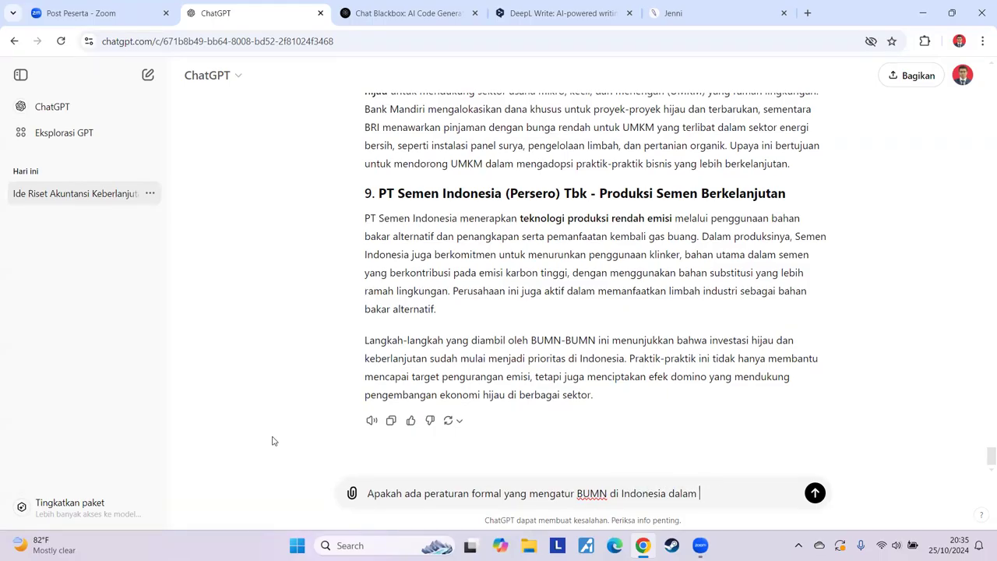
type("mendukung investasi hija")
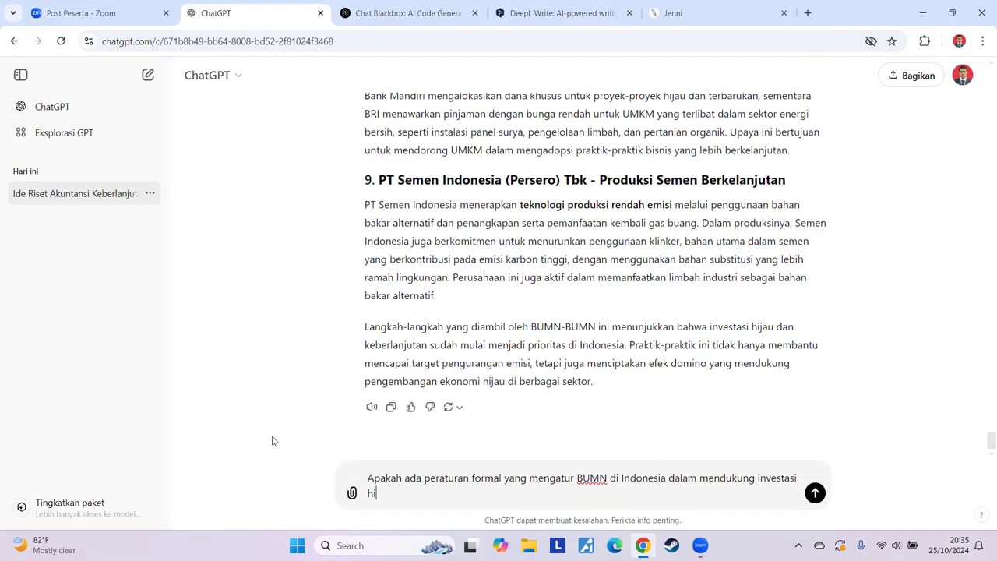
type("?")
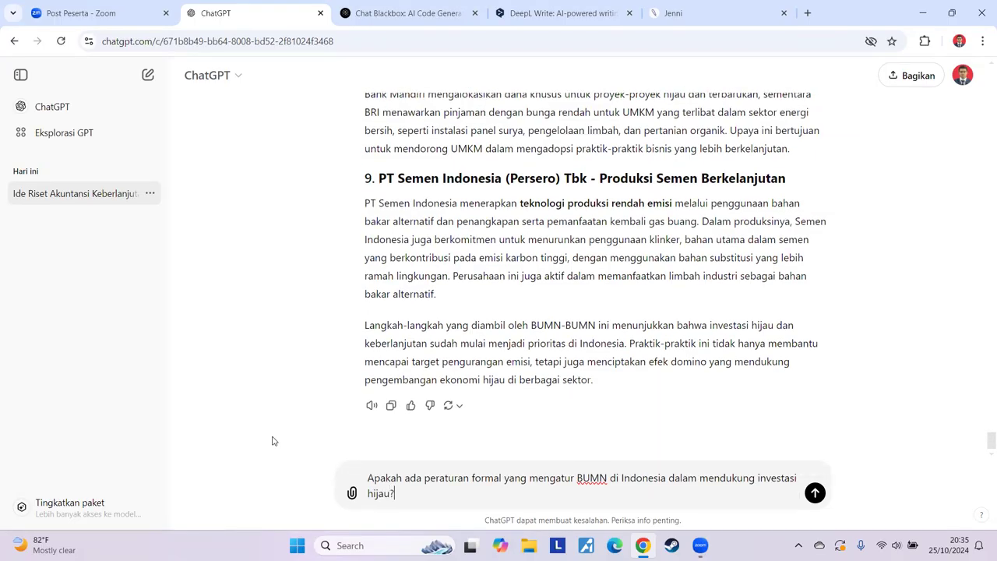
key("Return")
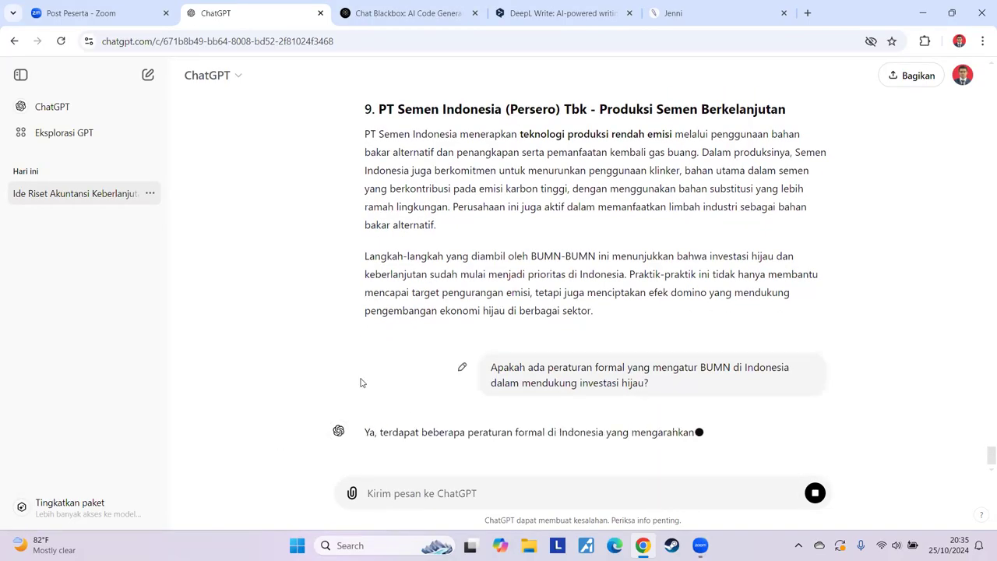
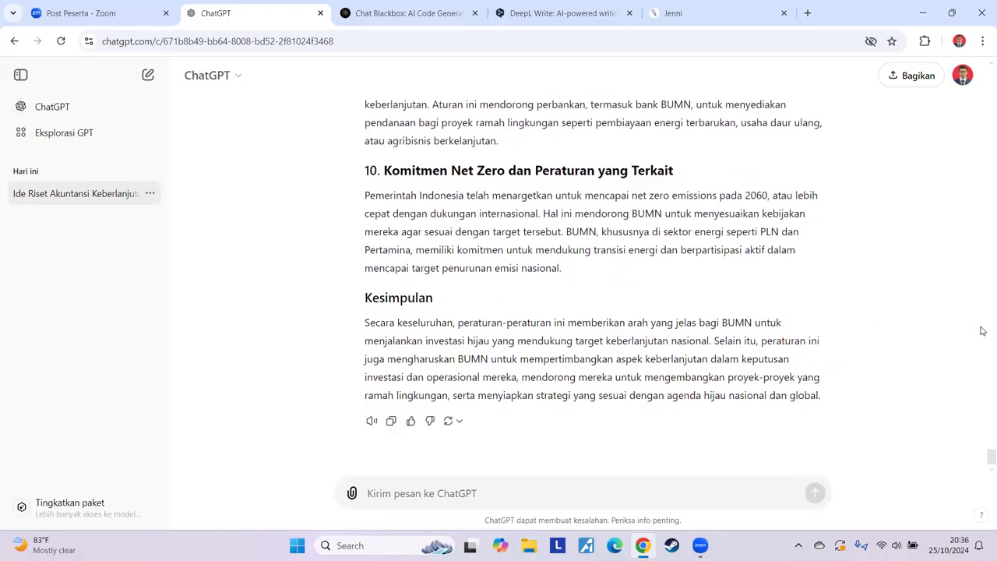
Examine the BUMN regulations answer from its conclusion back to the start, and highlight the question about formal regulations above it
scroll(622, 267, "up", 4)
scroll(621, 267, "up", 8)
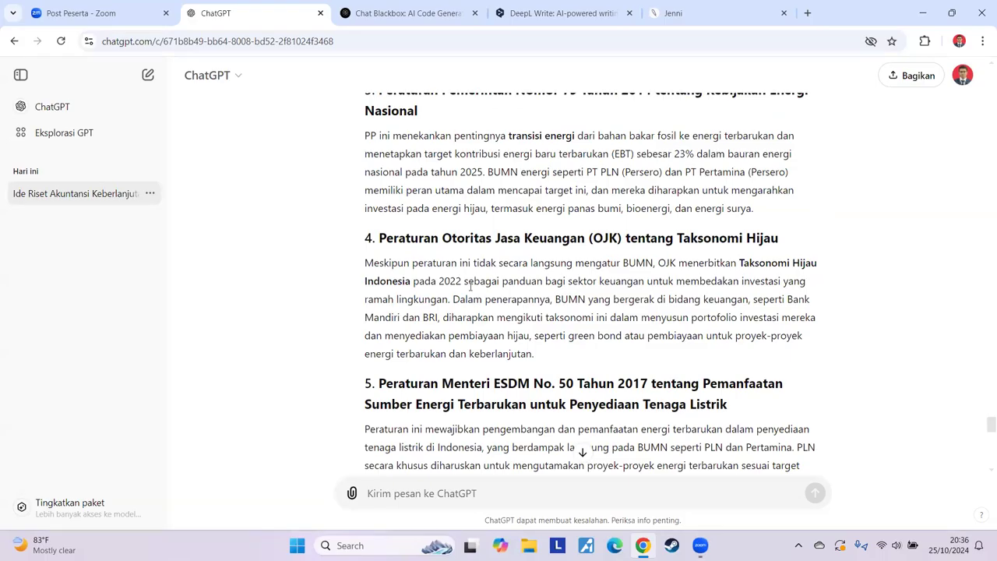
scroll(470, 286, "up", 2)
scroll(470, 287, "up", 4)
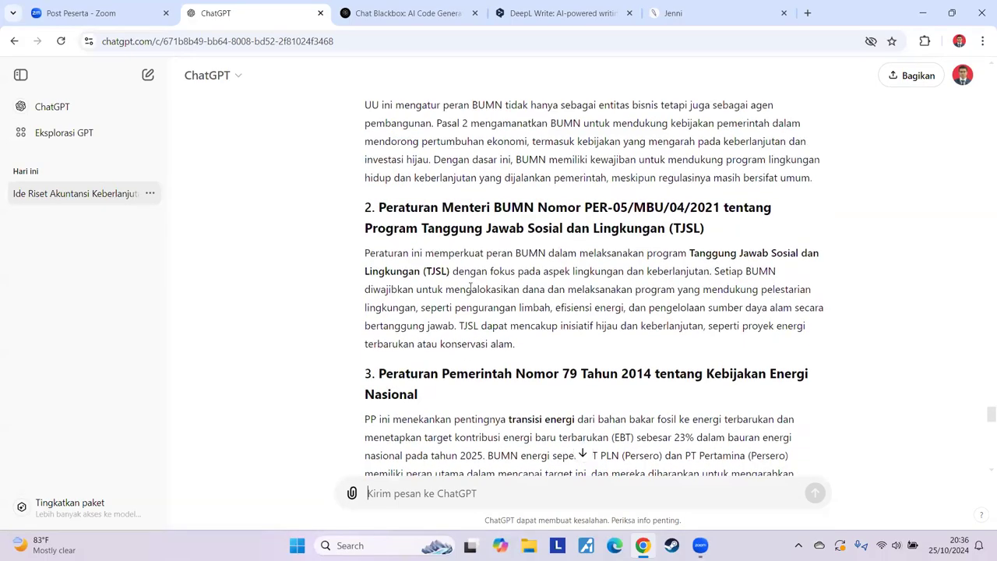
scroll(471, 286, "up", 1)
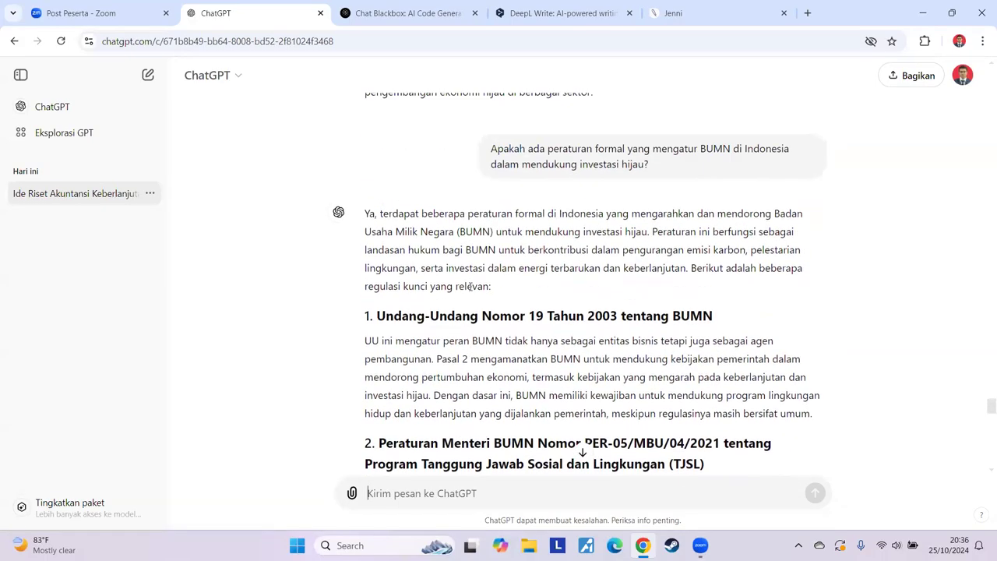
scroll(575, 246, "up", 1)
left_click_drag(494, 218, 654, 233)
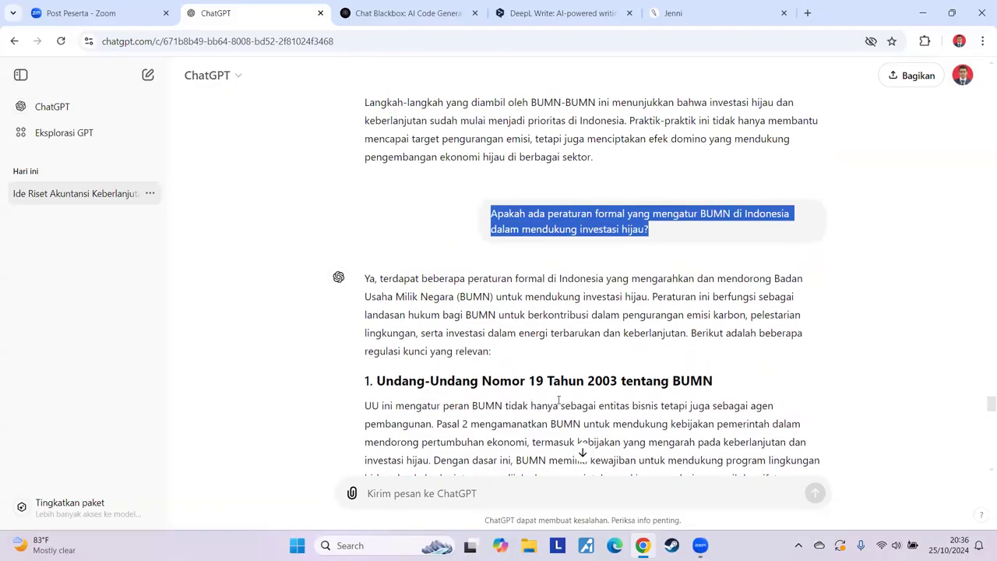
left_click(499, 218)
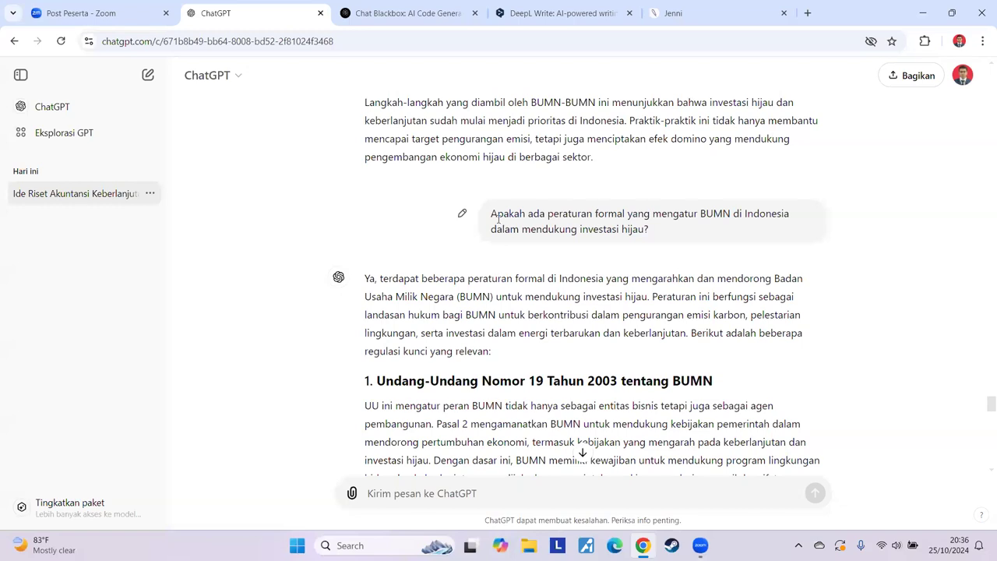
left_click_drag(492, 213, 653, 234)
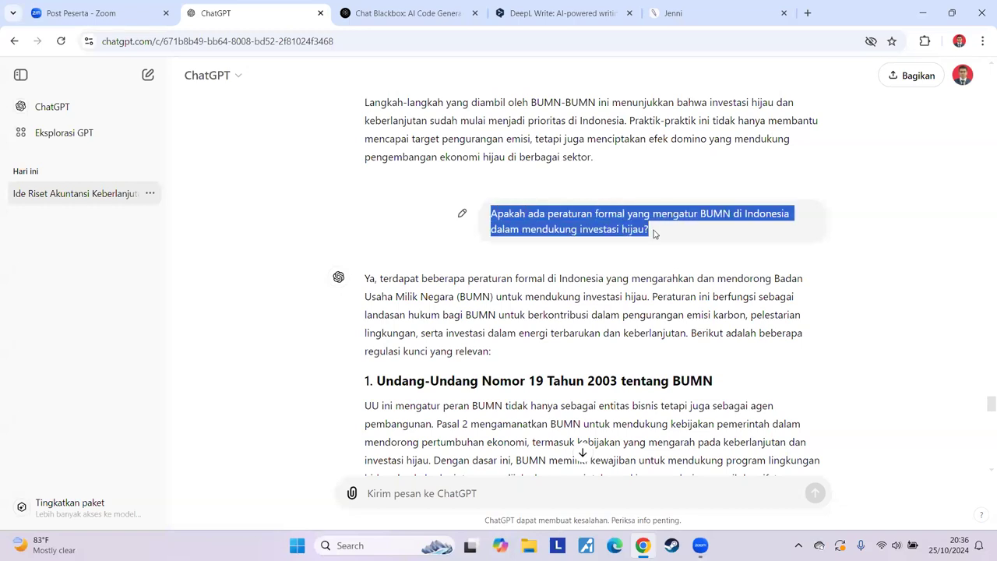
left_click(493, 213)
left_click_drag(493, 213, 652, 231)
left_click(655, 265)
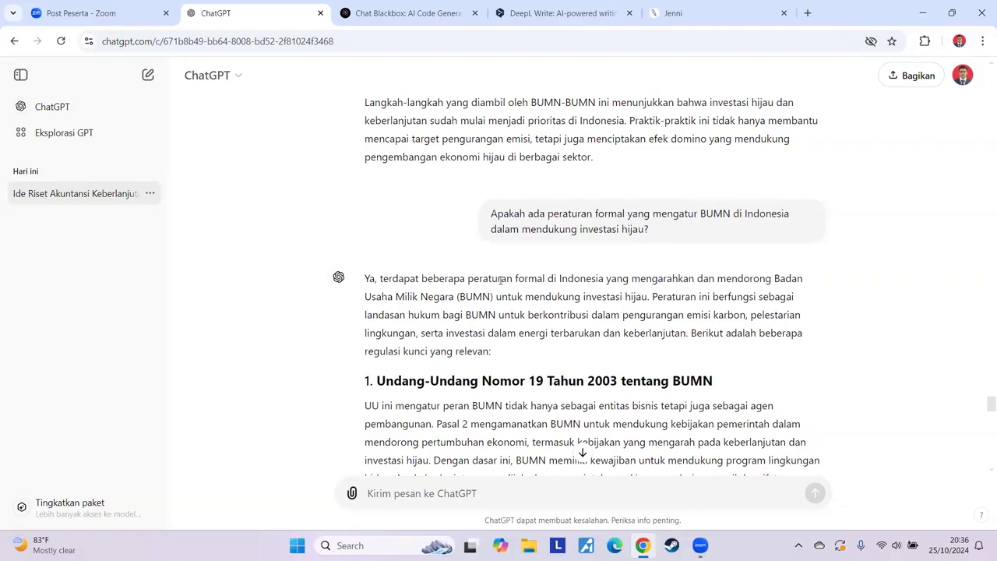
Read the listed regulations through Roadmap BUMN Hijau, and return to the formal regulations question to highlight it
scroll(468, 284, "down", 2)
scroll(623, 345, "down", 6)
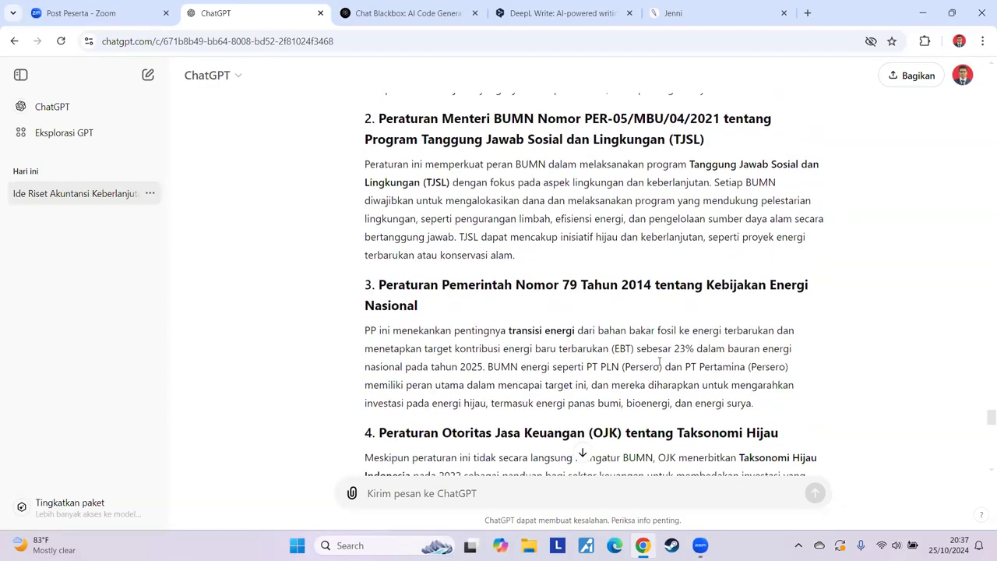
scroll(653, 377, "down", 3)
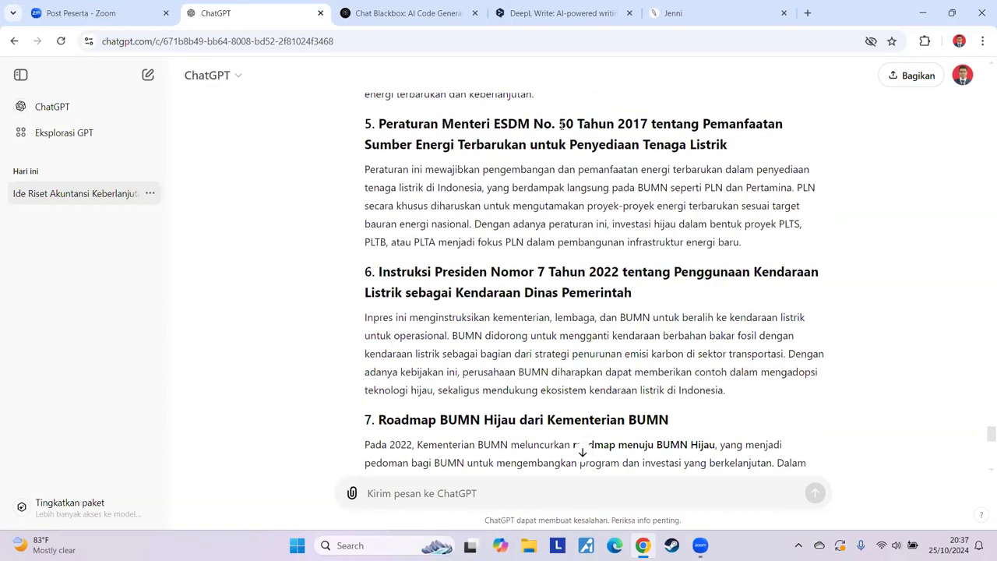
scroll(693, 423, "down", 4)
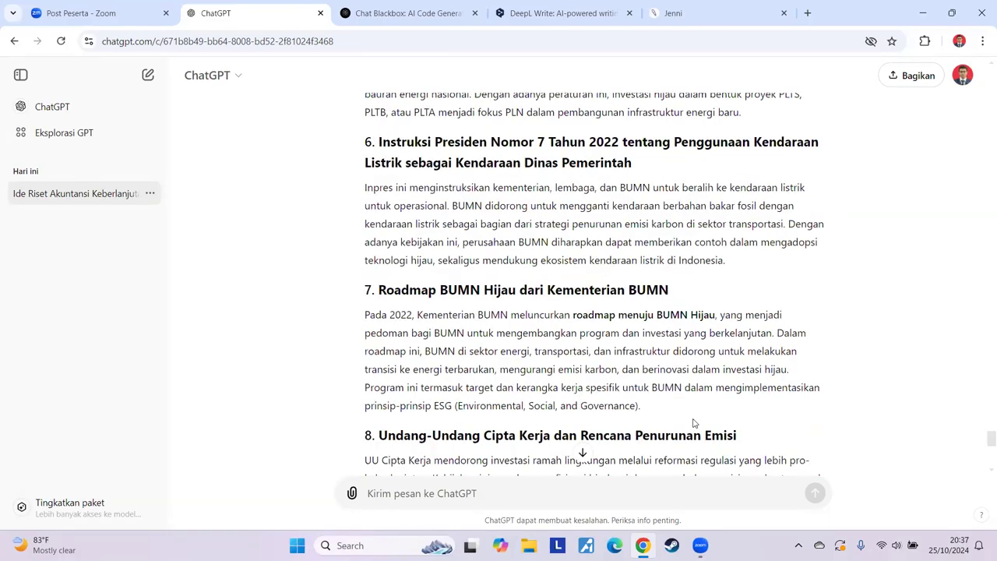
scroll(693, 421, "up", 20)
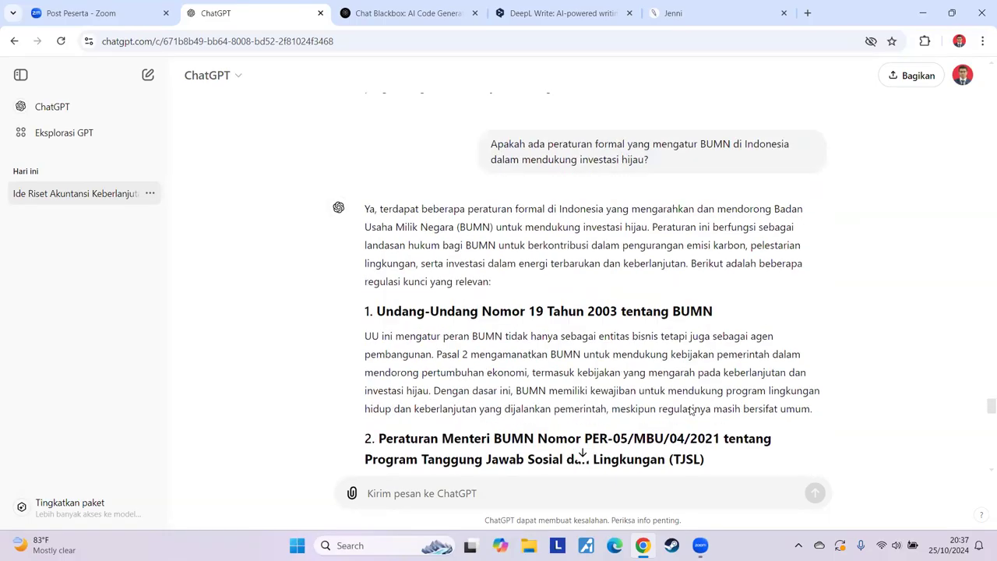
scroll(623, 380, "down", 2)
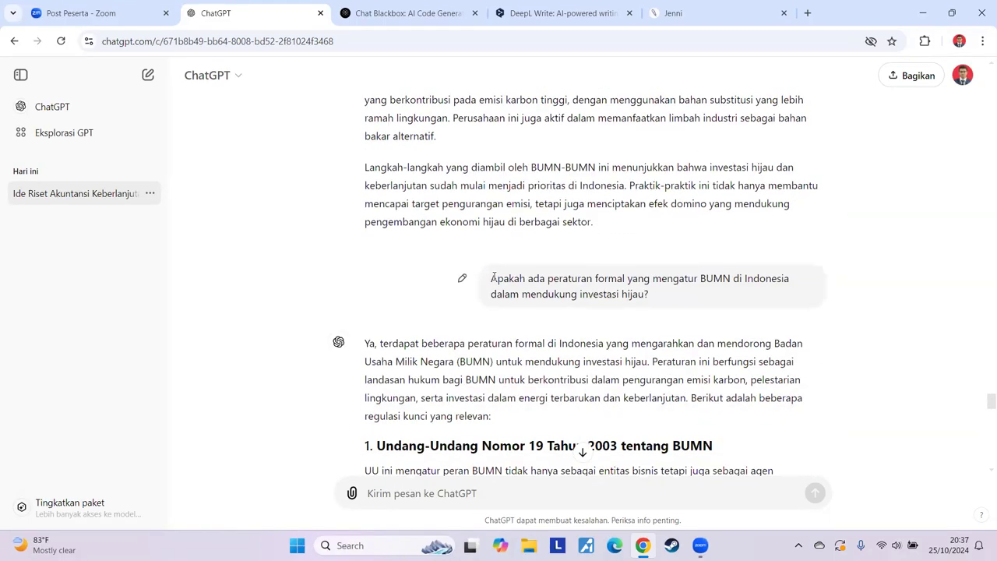
left_click_drag(492, 278, 656, 301)
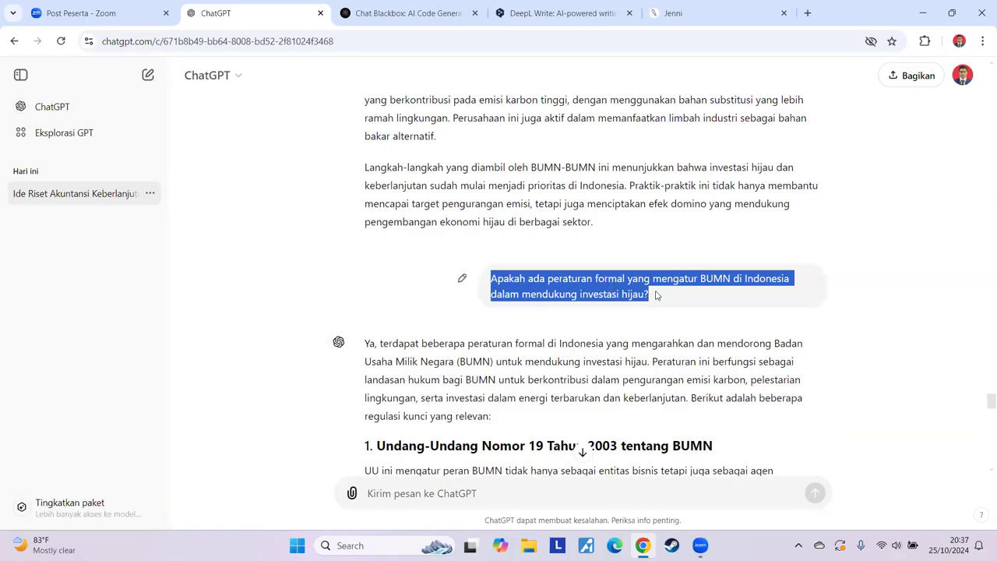
left_click(658, 326)
scroll(491, 339, "down", 1)
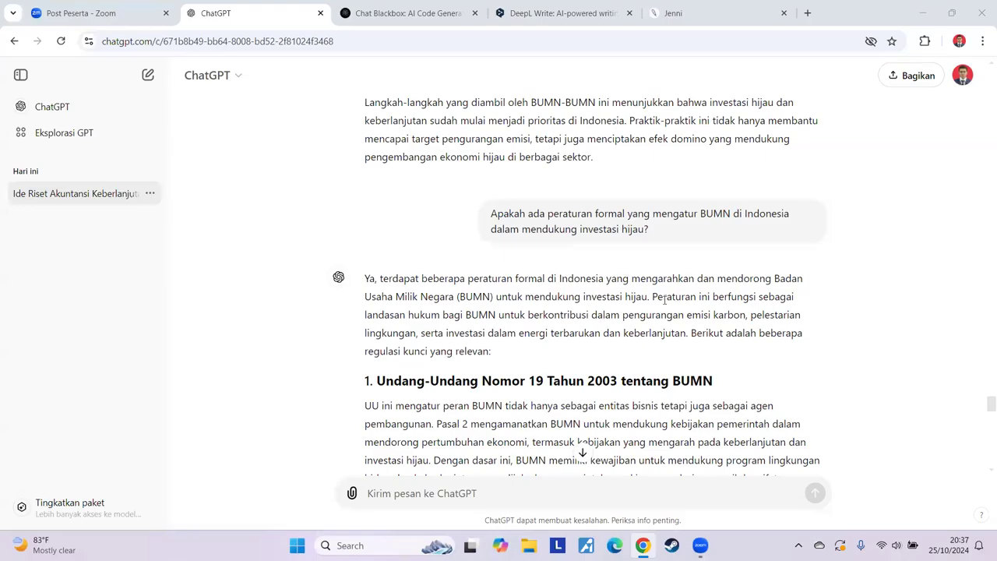
Review the regulations from Undang-Undang Nomor 19 Tahun 2003 through the Kesimpulan section, and highlight the question that produced them again
scroll(665, 300, "down", 2)
scroll(664, 300, "down", 5)
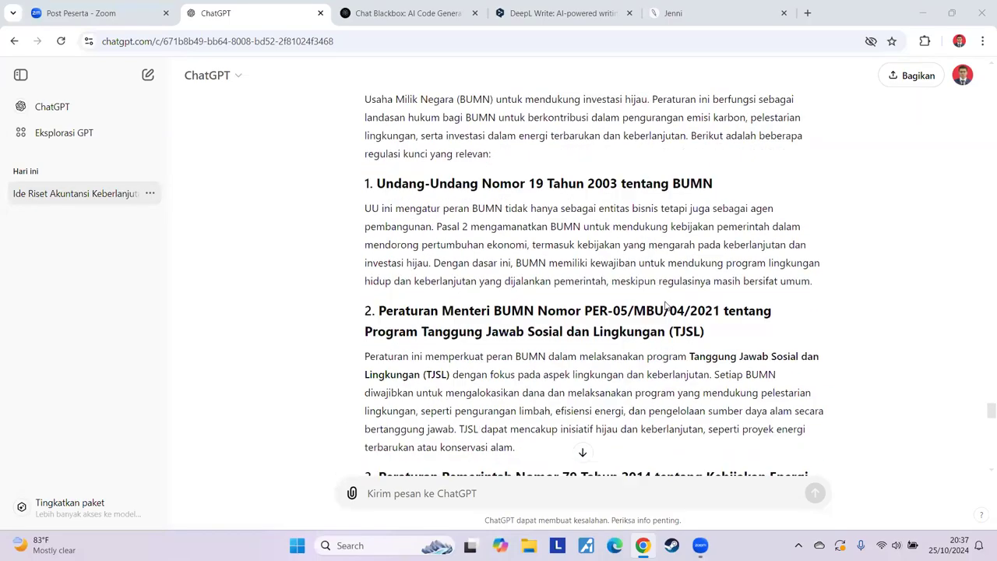
scroll(666, 305, "down", 11)
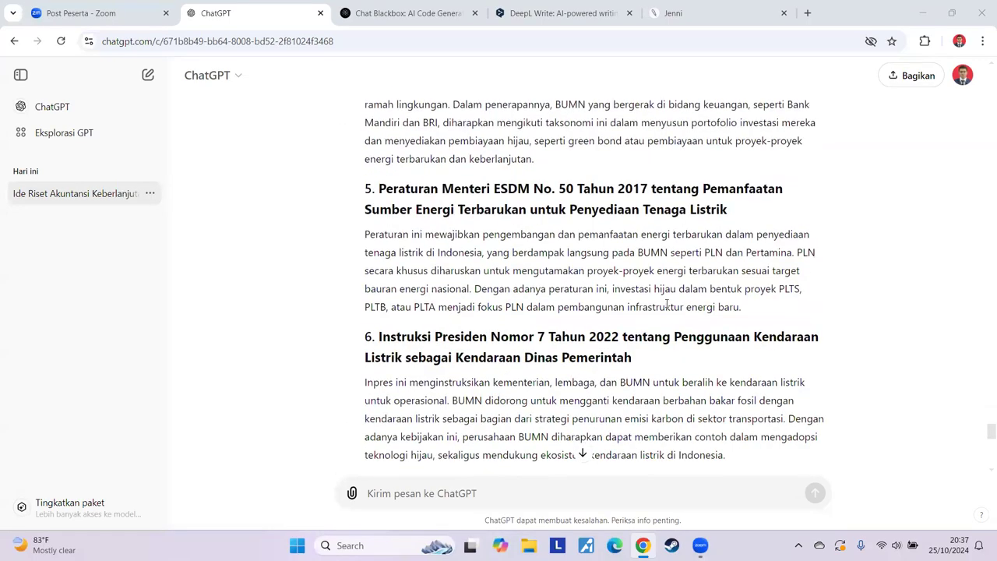
scroll(666, 304, "down", 3)
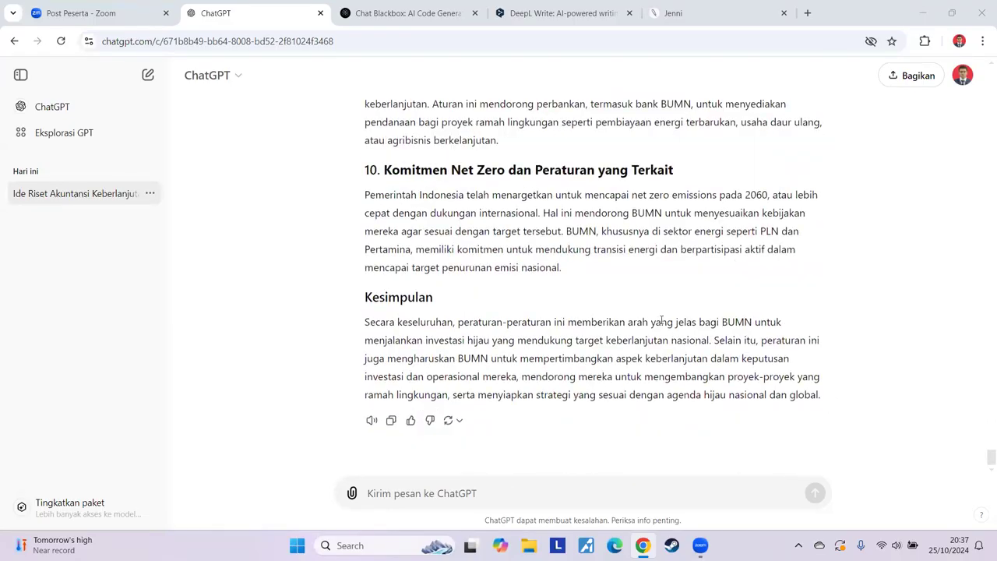
scroll(658, 316, "up", 14)
scroll(652, 315, "up", 9)
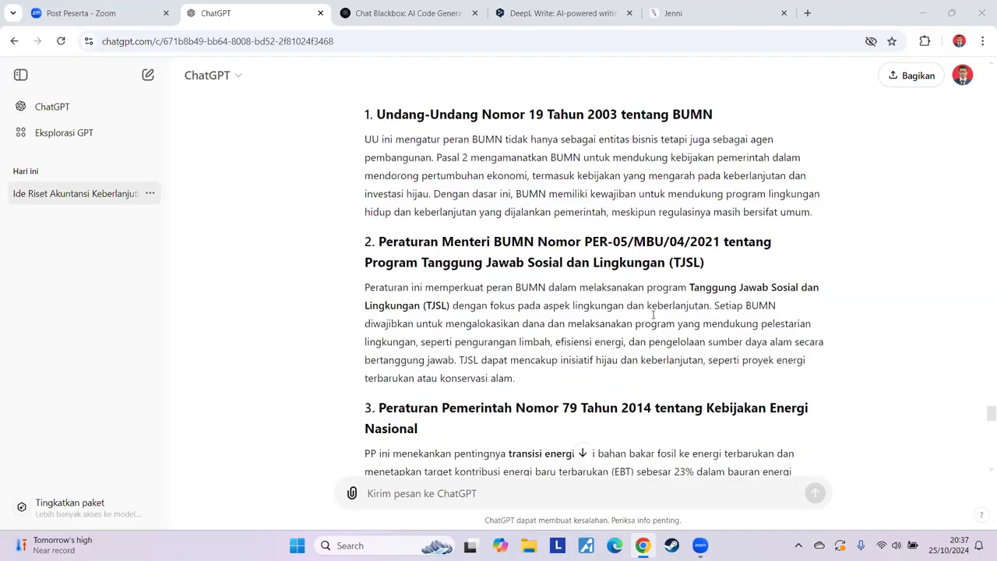
scroll(653, 315, "down", 2)
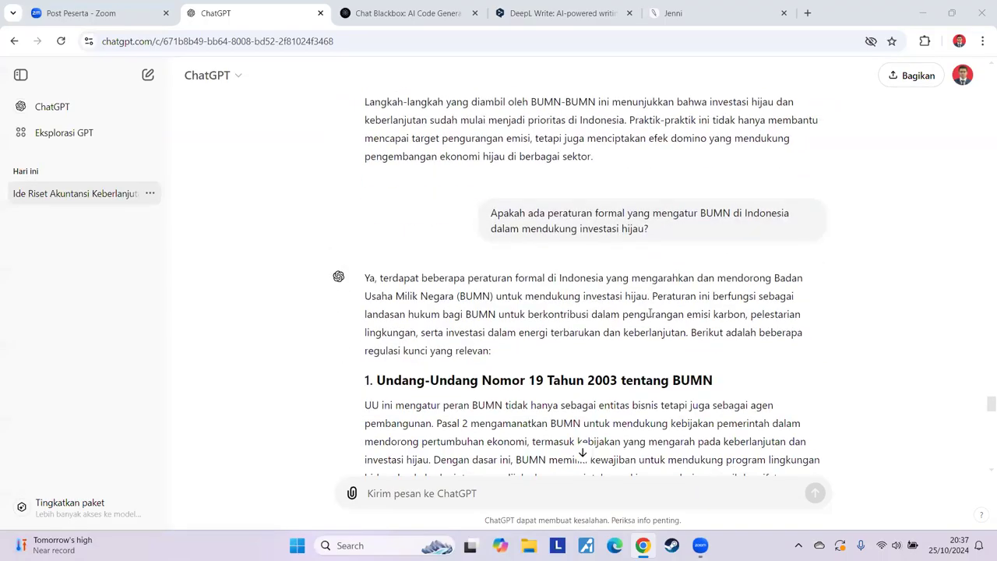
left_click_drag(492, 212, 661, 239)
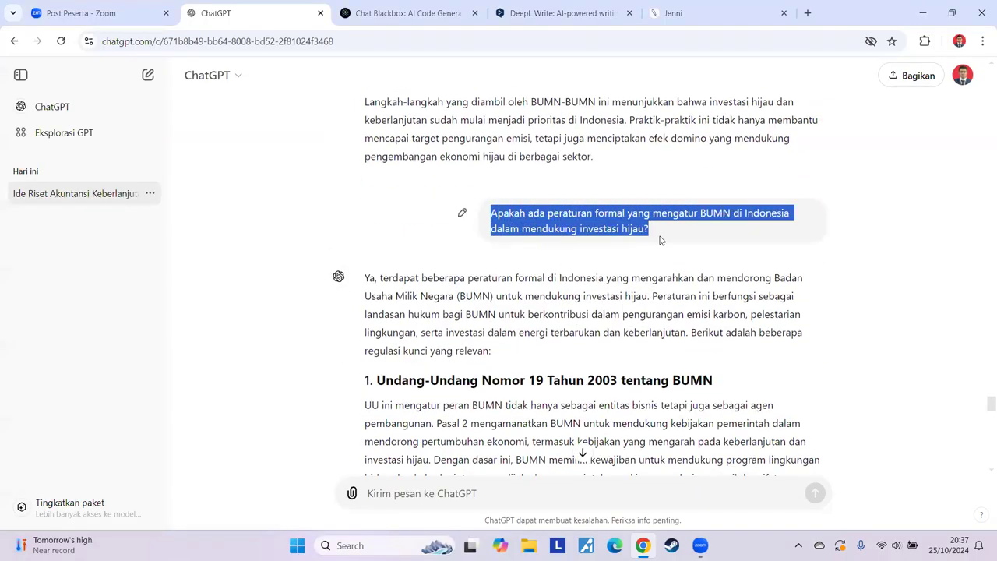
left_click(639, 271)
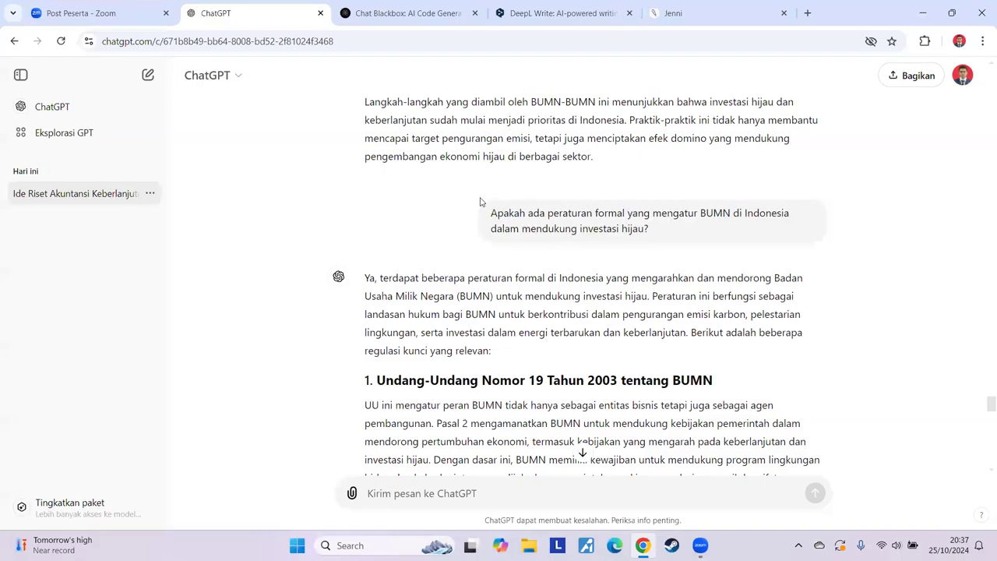
Revisit the sustainability accounting research ideas at the start of the conversation, and return to the PT Semen Indonesia example and regulations question
scroll(810, 419, "down", 1)
scroll(810, 419, "down", 1)
left_click_drag(986, 406, 975, 74)
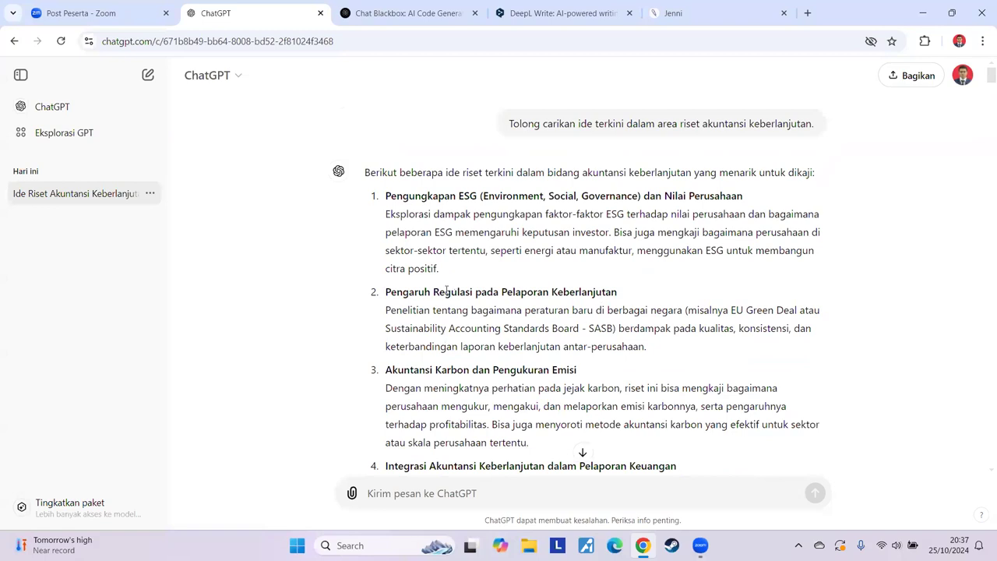
scroll(545, 281, "down", 1)
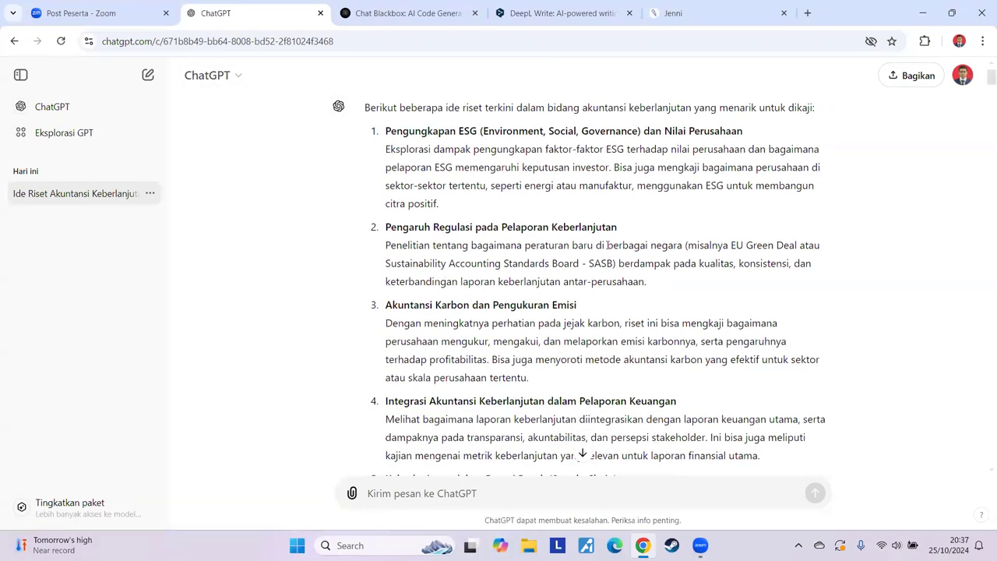
left_click_drag(986, 79, 983, 400)
scroll(716, 373, "down", 5)
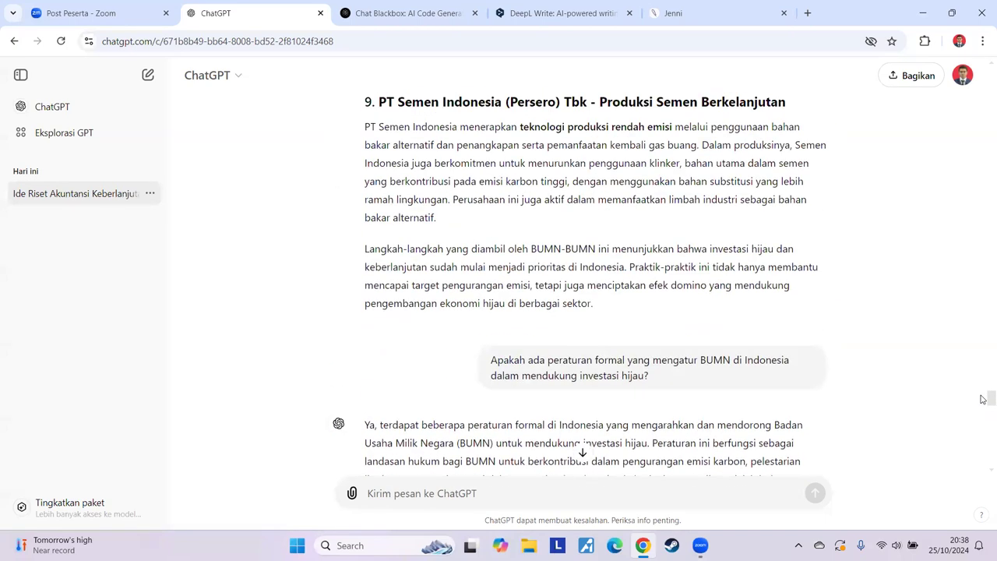
Highlight the formal regulations question, and the answer's introduction through the start of its first regulation heading
left_click_drag(492, 360, 650, 377)
left_click(883, 337)
scroll(526, 267, "down", 3)
left_click_drag(366, 228, 536, 334)
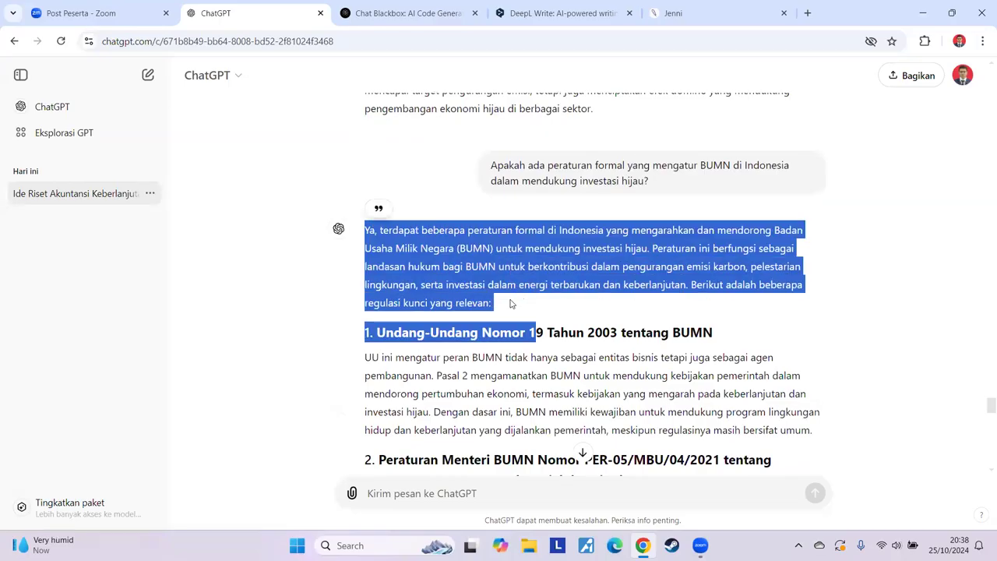
Clear the highlight on the answer's introduction, and return to the formal BUMN regulations question to highlight it again
left_click(512, 303)
scroll(544, 362, "down", 2)
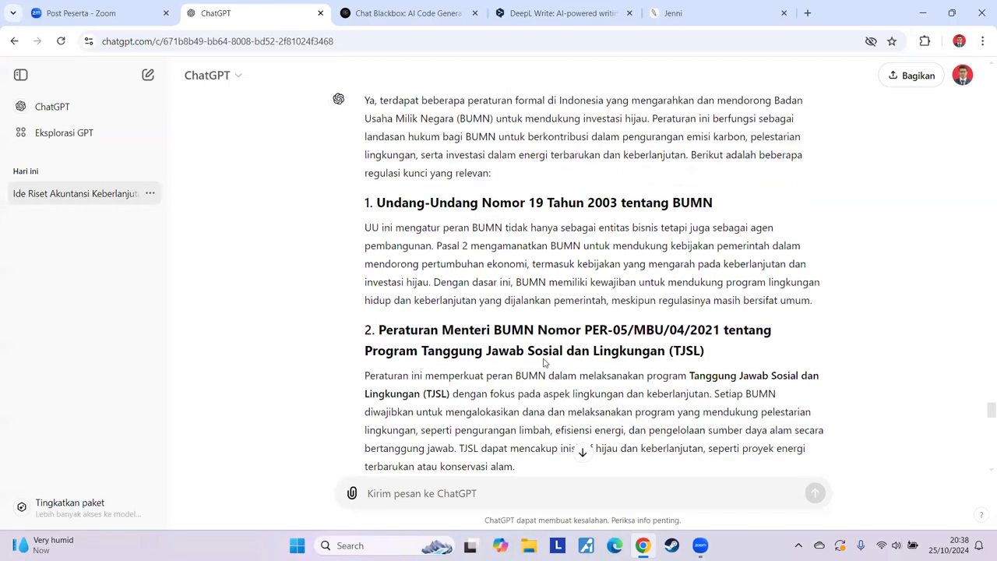
scroll(582, 350, "up", 3)
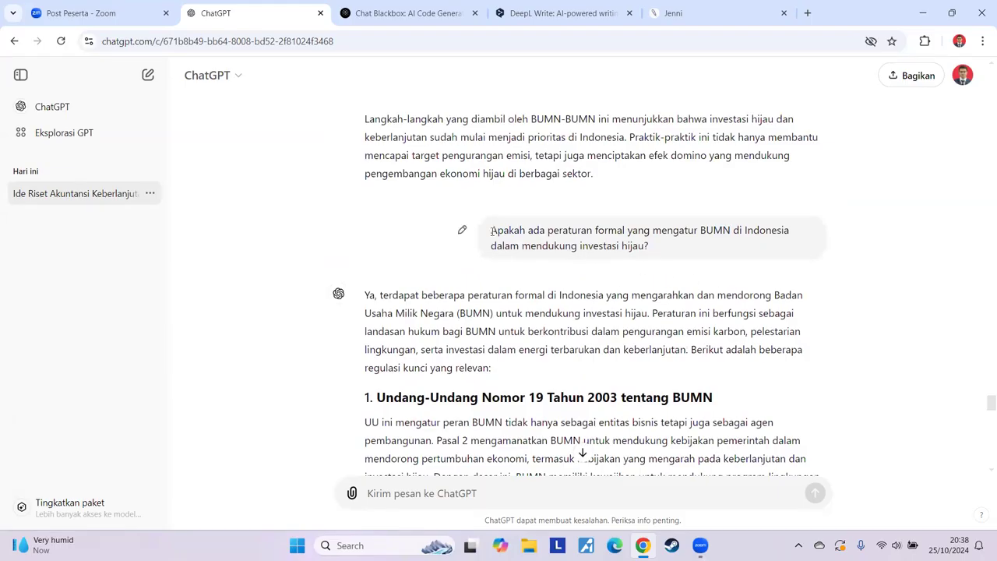
left_click_drag(491, 231, 657, 248)
left_click(875, 328)
Read the listed regulations through Komitmen Net Zero dan Peraturan yang Terkait, and highlight the paragraph under that last heading
scroll(583, 327, "down", 2)
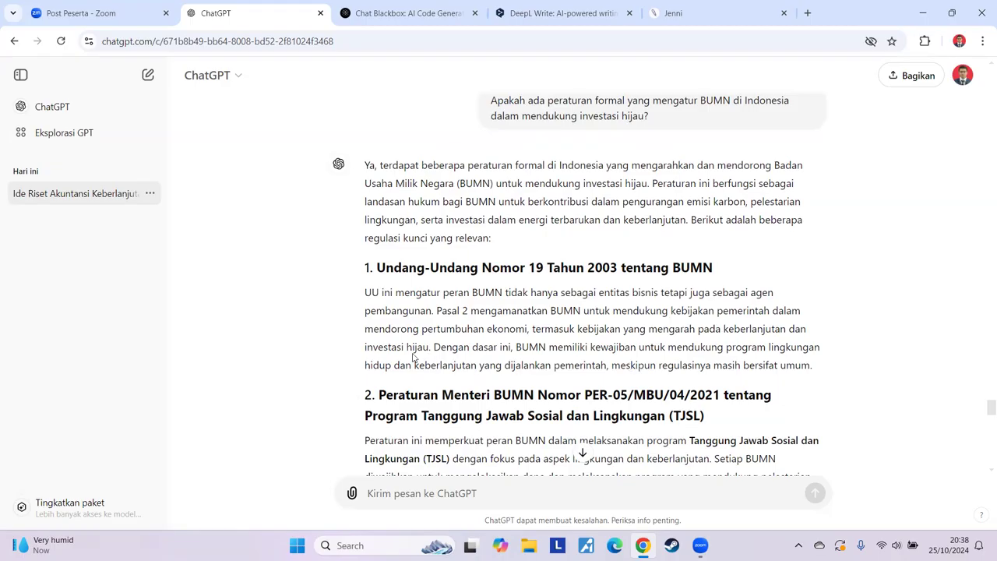
scroll(413, 356, "down", 2)
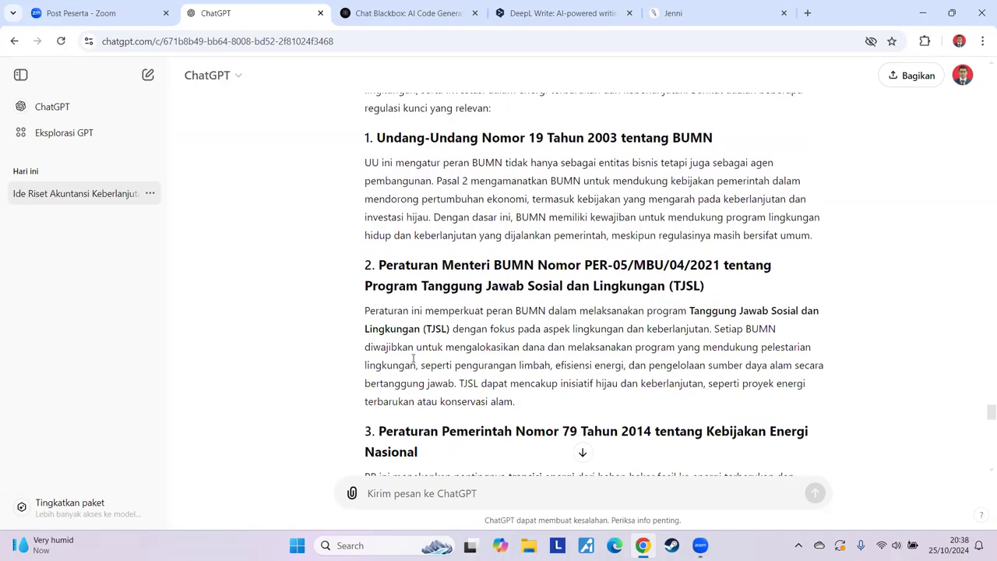
scroll(412, 357, "down", 3)
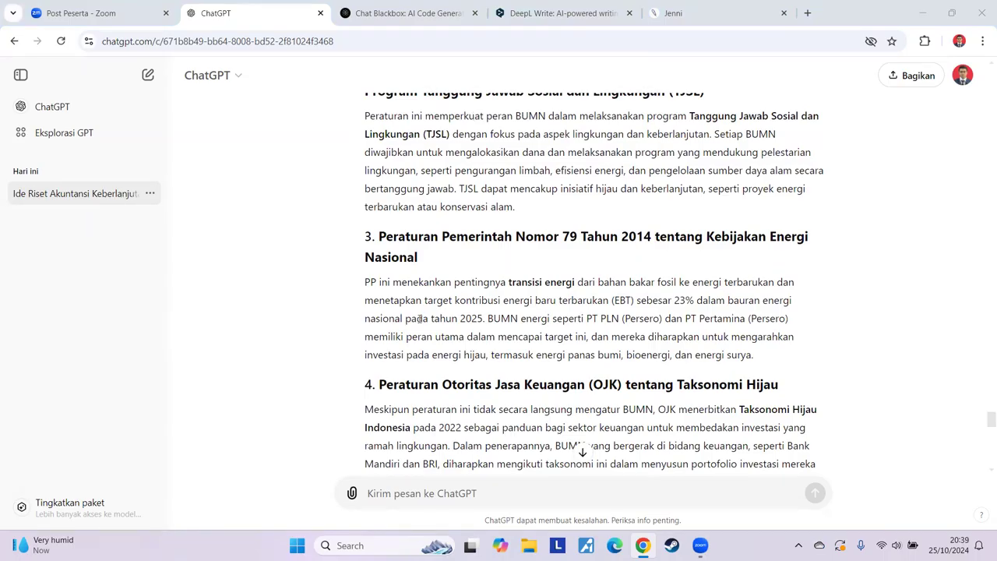
scroll(419, 320, "down", 2)
scroll(419, 317, "down", 2)
scroll(419, 318, "down", 3)
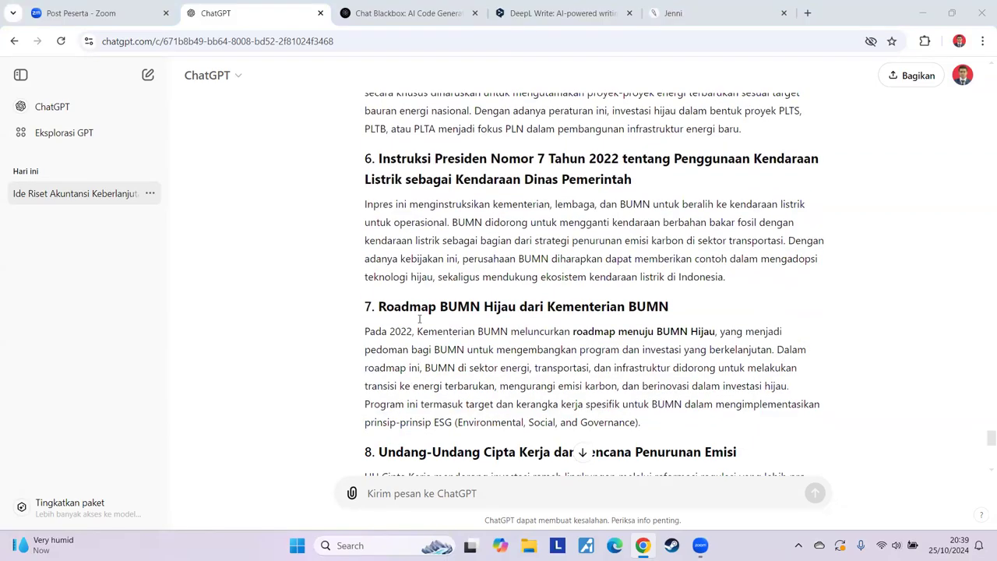
scroll(419, 319, "down", 2)
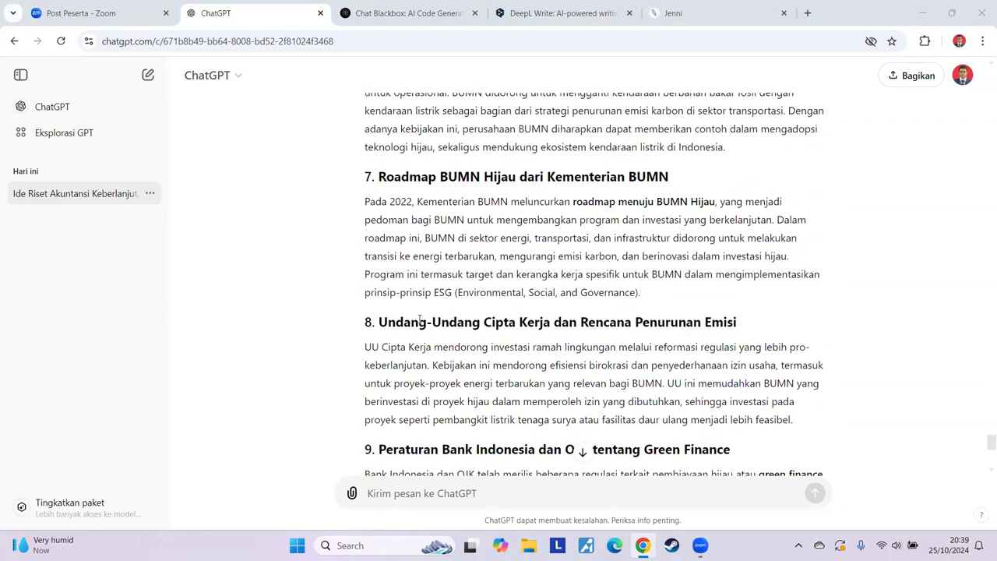
scroll(419, 320, "down", 2)
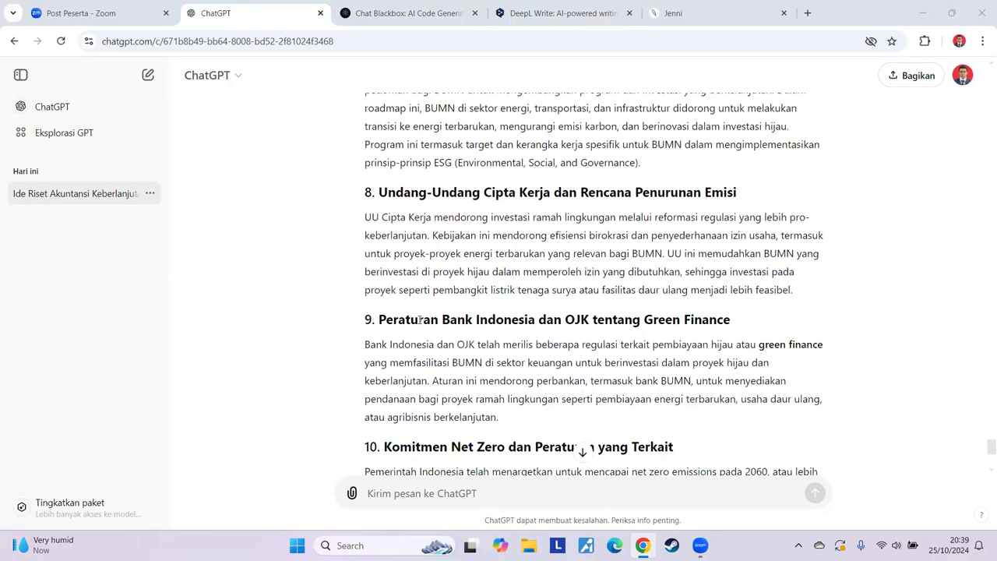
scroll(419, 319, "down", 2)
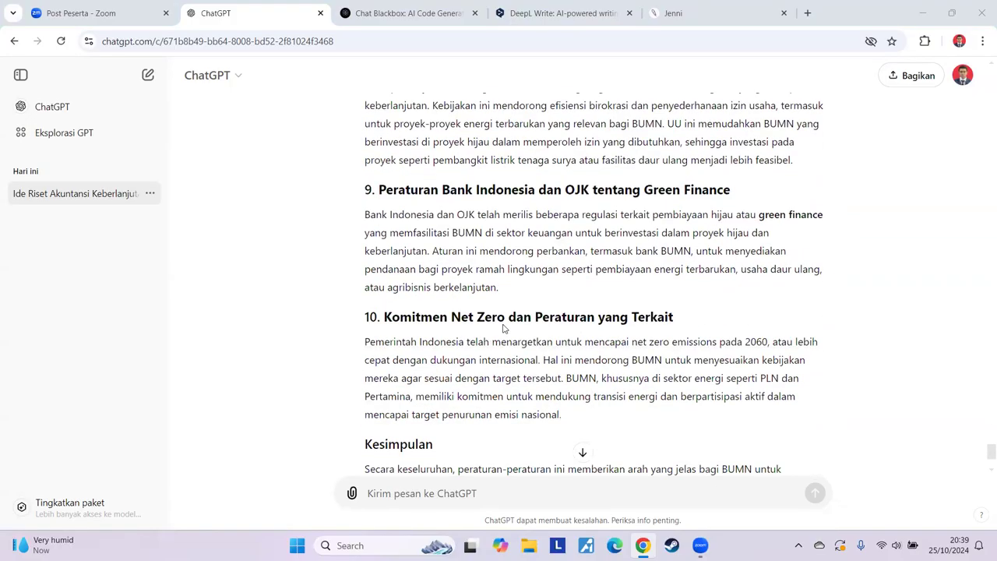
mouse_move(567, 417)
left_mouse_down()
mouse_move(363, 318)
mouse_move(456, 344)
mouse_move(569, 413)
left_mouse_up()
left_click(368, 354)
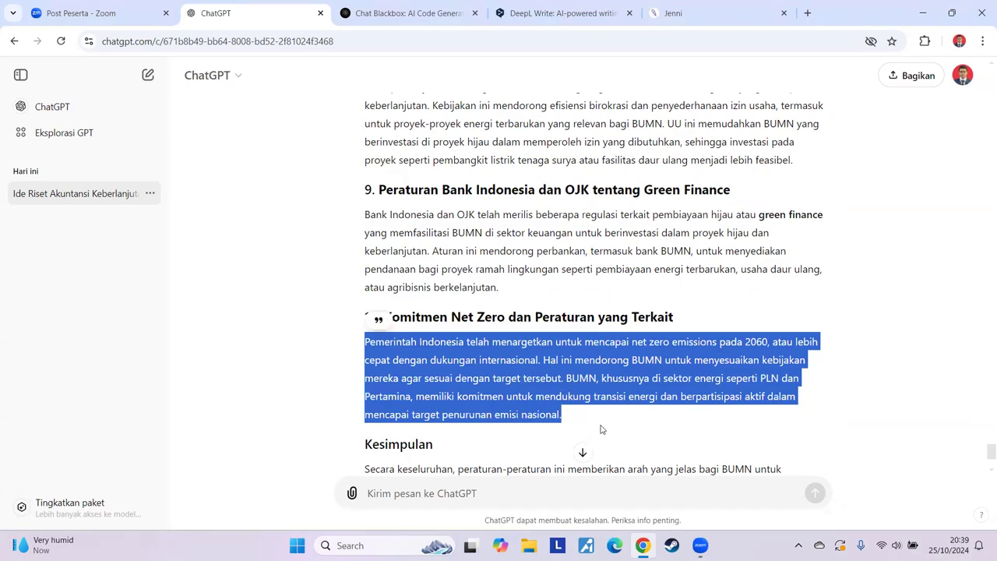
left_click(571, 418)
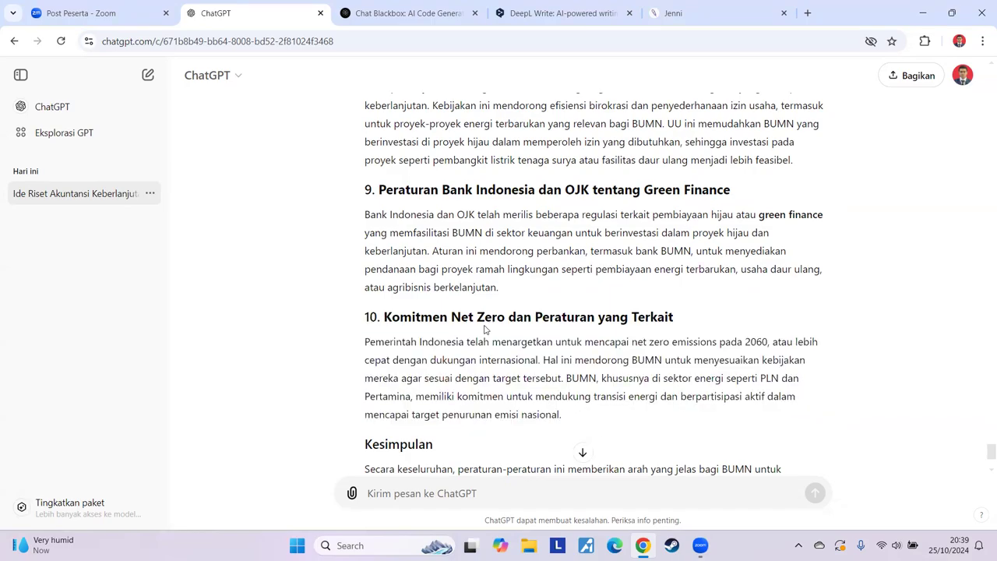
Return to Undang-Undang Nomor 19 Tahun 2003 tentang BUMN, and highlight its explanatory paragraph while reading it
scroll(642, 402, "up", 3)
scroll(399, 203, "up", 15)
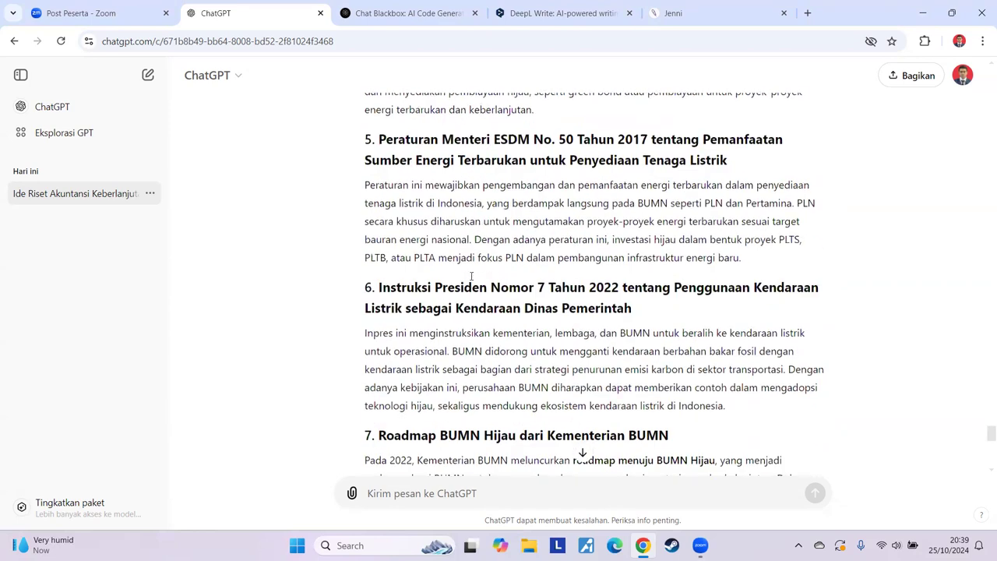
scroll(490, 279, "up", 5)
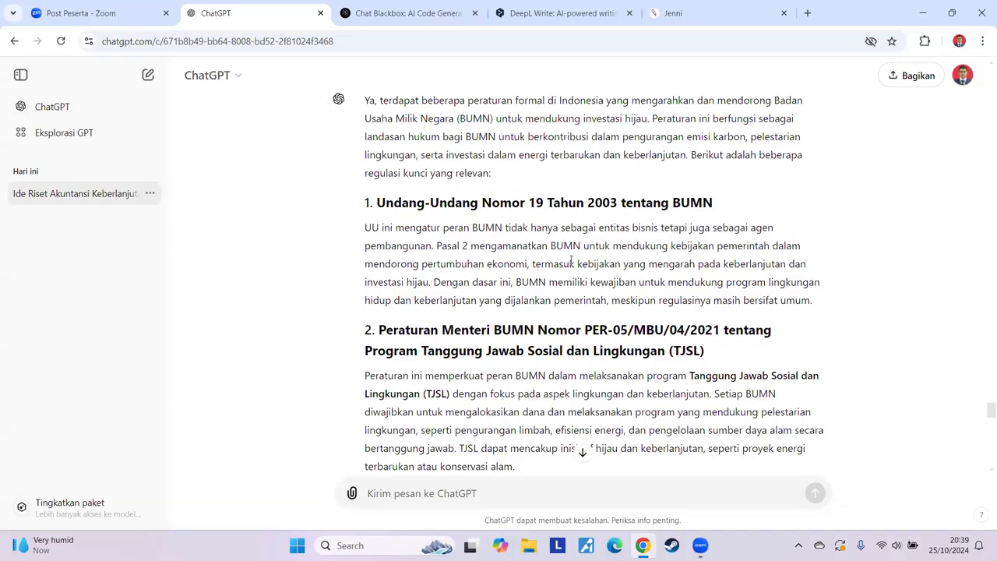
scroll(574, 360, "up", 1)
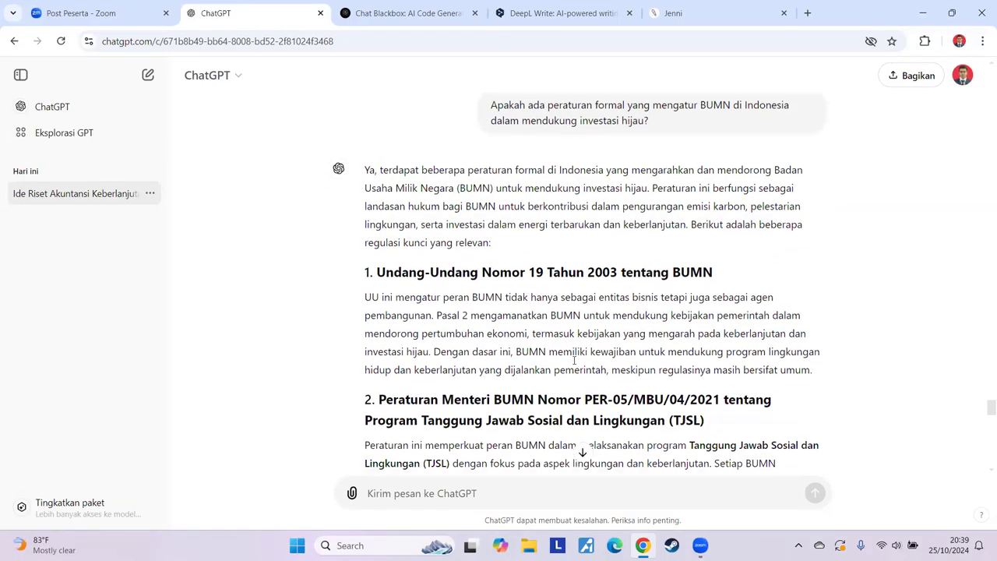
left_click_drag(363, 292, 817, 372)
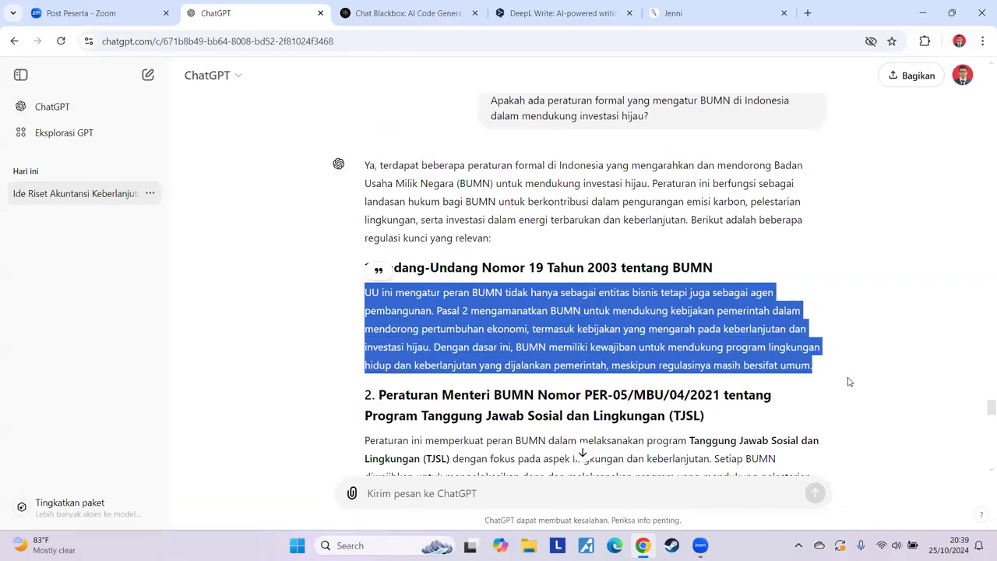
scroll(849, 381, "down", 1)
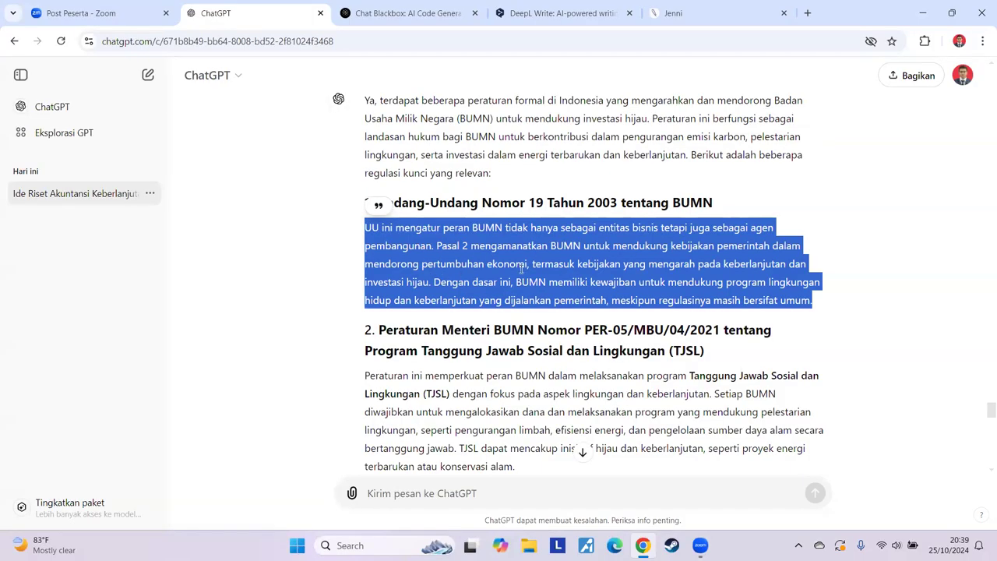
left_click(824, 304)
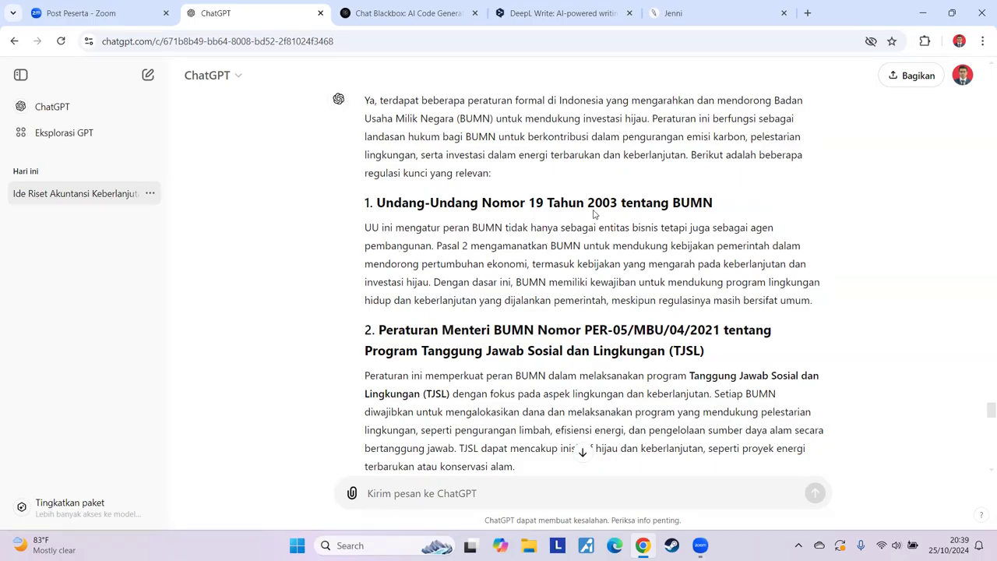
Skim the remaining regulations, and go back to the start of the conversation to review the sustainability accounting research ideas
scroll(647, 284, "down", 2)
scroll(650, 291, "down", 10)
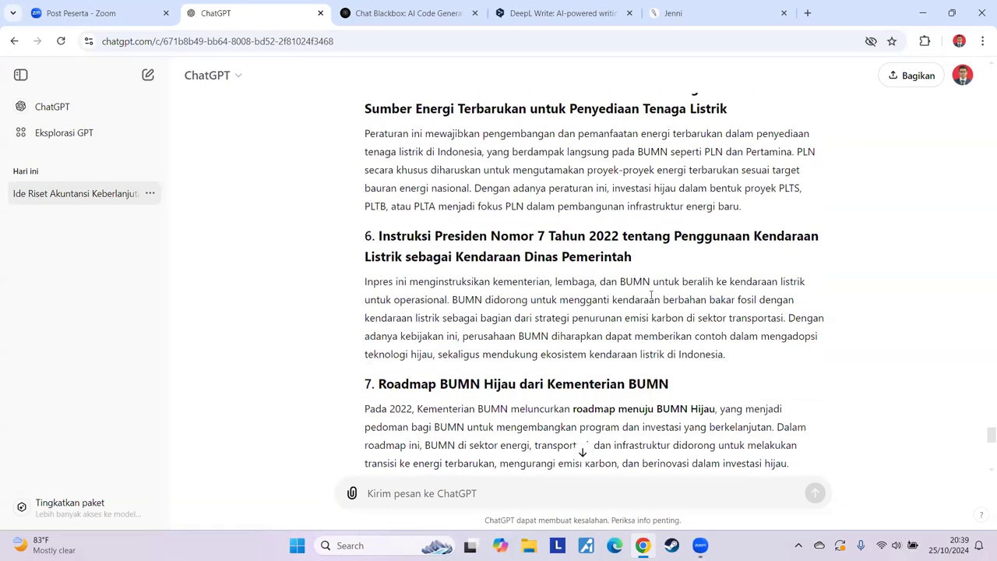
scroll(627, 320, "up", 10)
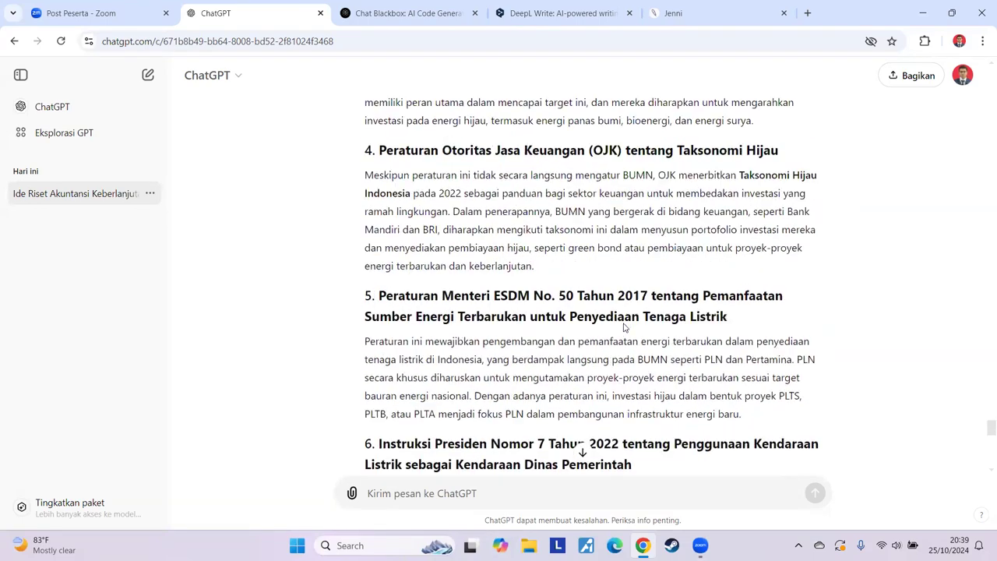
scroll(623, 327, "up", 10)
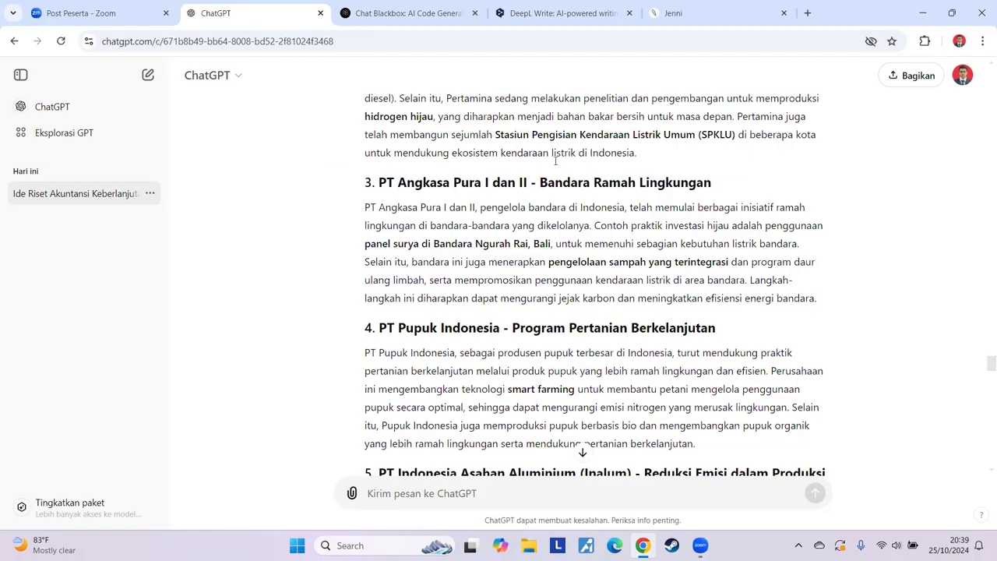
scroll(686, 324, "up", 20)
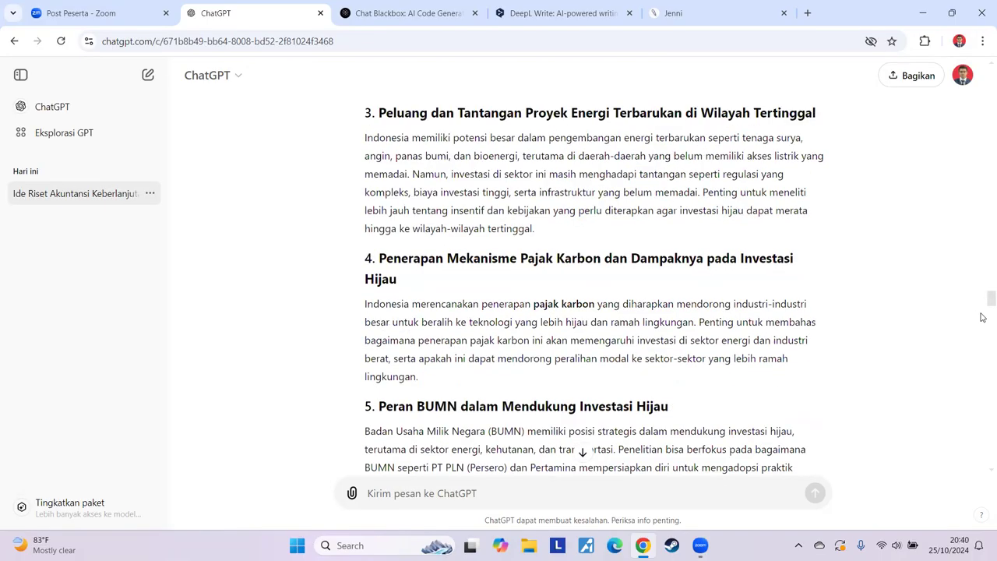
left_click_drag(983, 298, 983, 81)
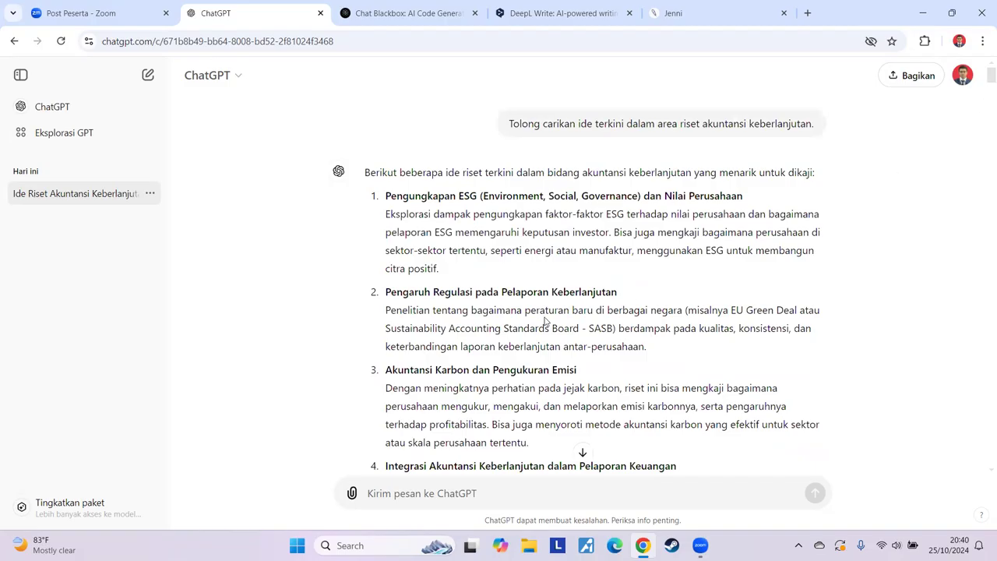
scroll(538, 277, "down", 8)
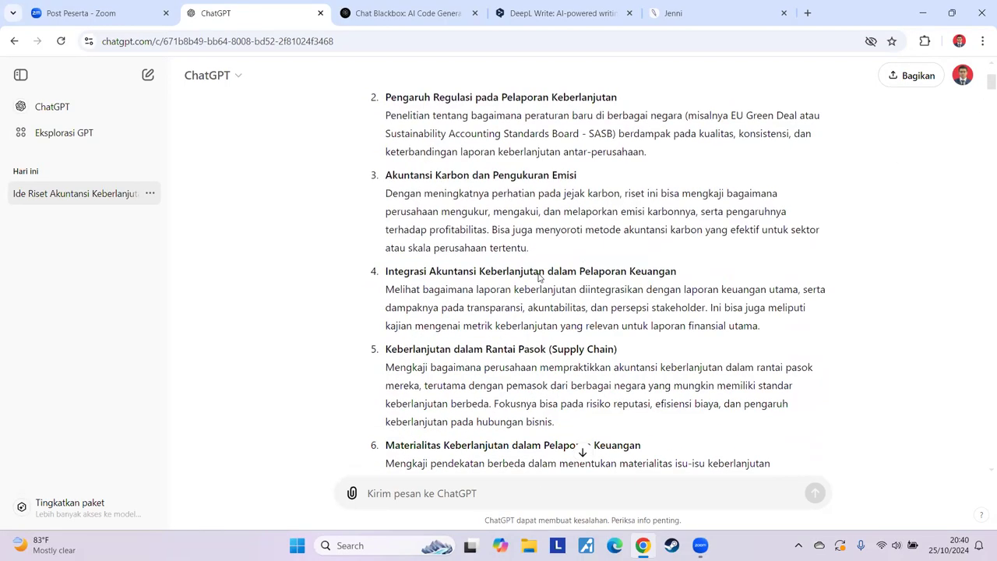
Review the detailed carbon accounting explanation, highlighting parts of the Pengertian Akuntansi Karbon and Kategori Emisi GRK Menurut GHG Protocol headings
scroll(538, 274, "down", 2)
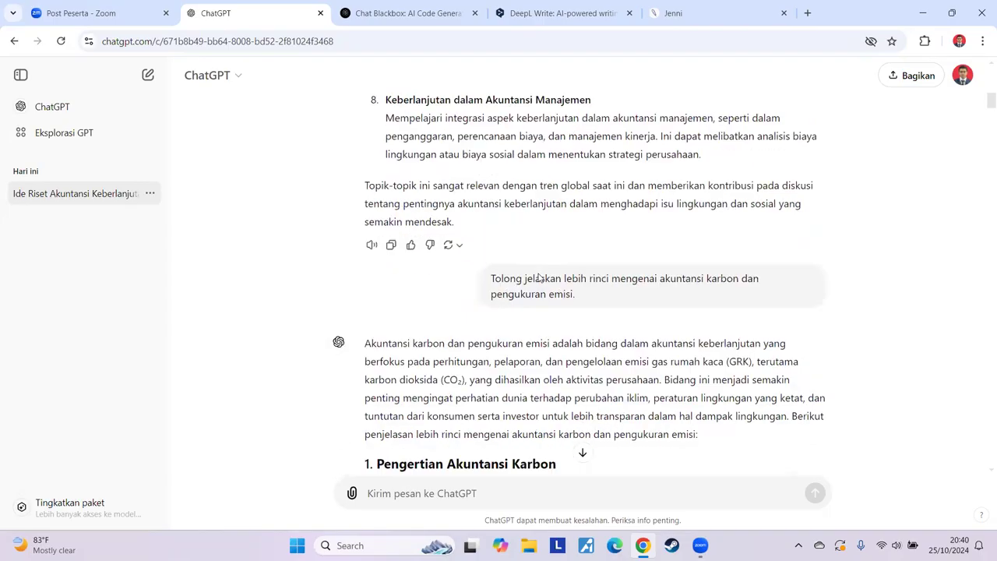
scroll(538, 276, "down", 2)
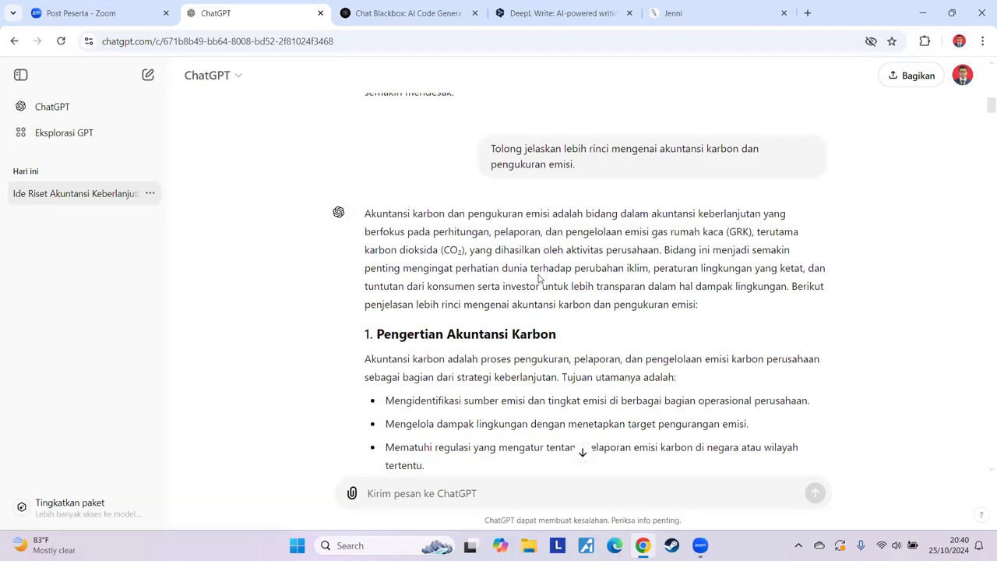
scroll(537, 277, "down", 1)
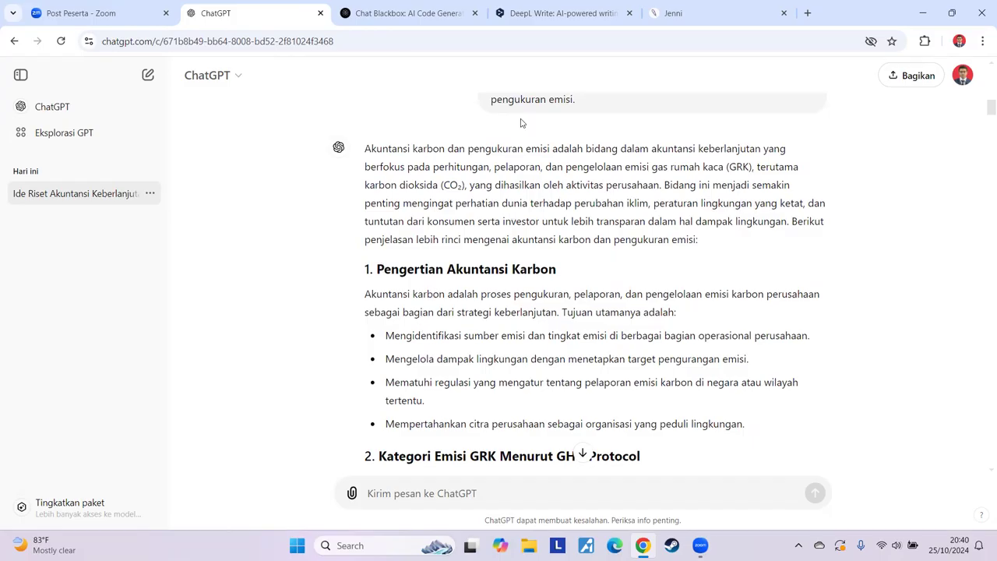
left_click_drag(377, 269, 520, 269)
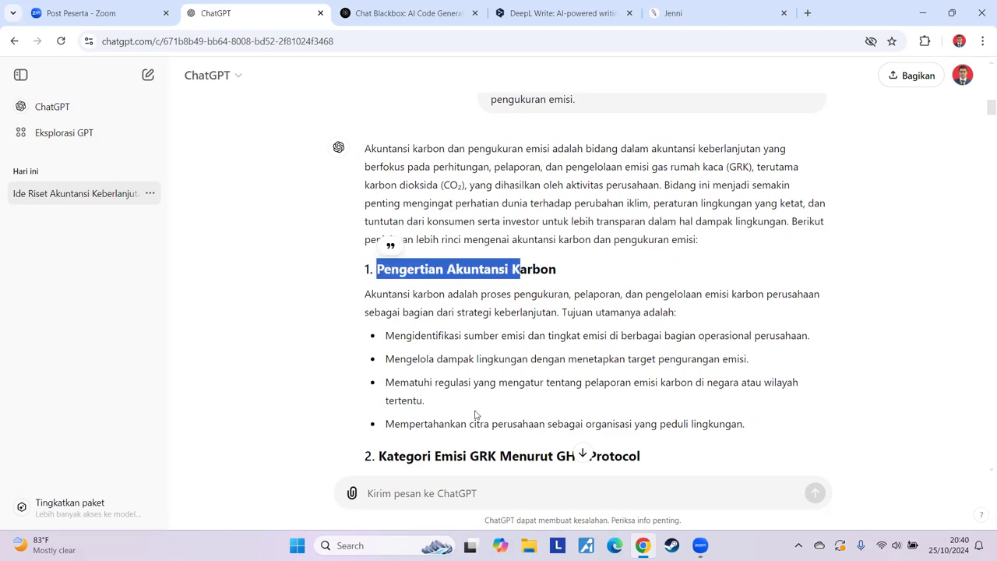
left_click_drag(408, 453, 560, 453)
scroll(545, 374, "down", 10)
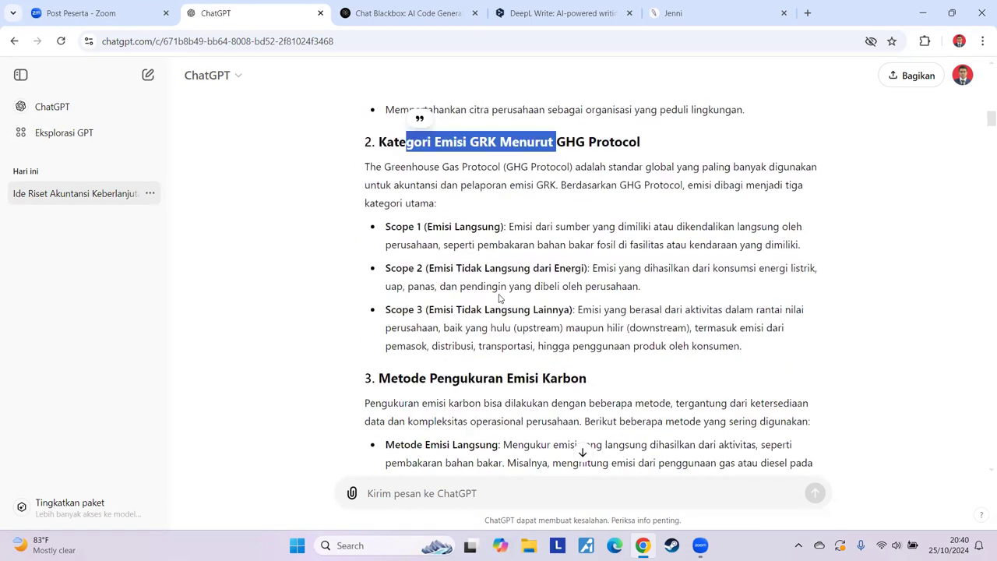
scroll(499, 297, "down", 8)
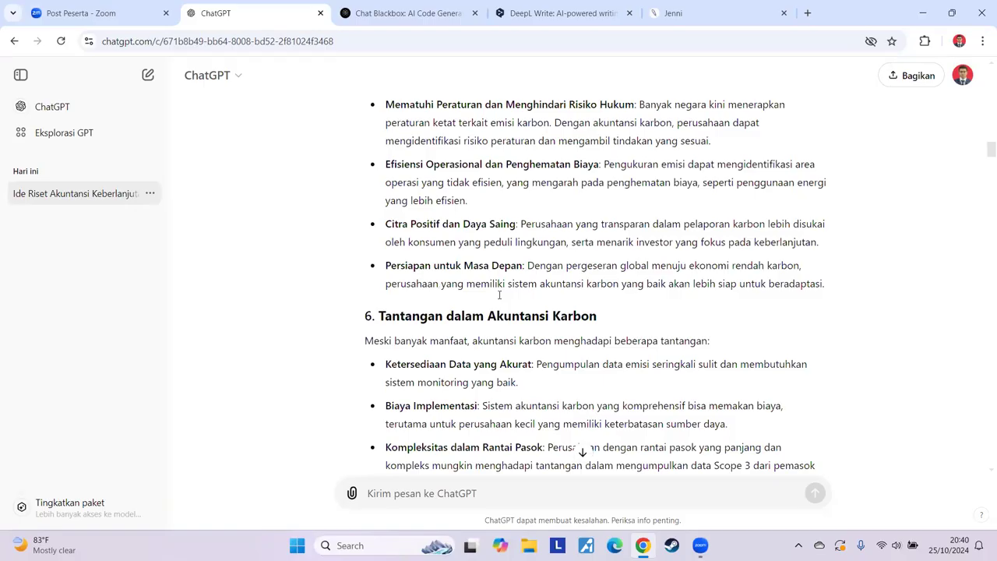
Review the literature list on carbon accounting in developing countries and the cited example paragraph defining akuntansi karbon
scroll(499, 293, "down", 4)
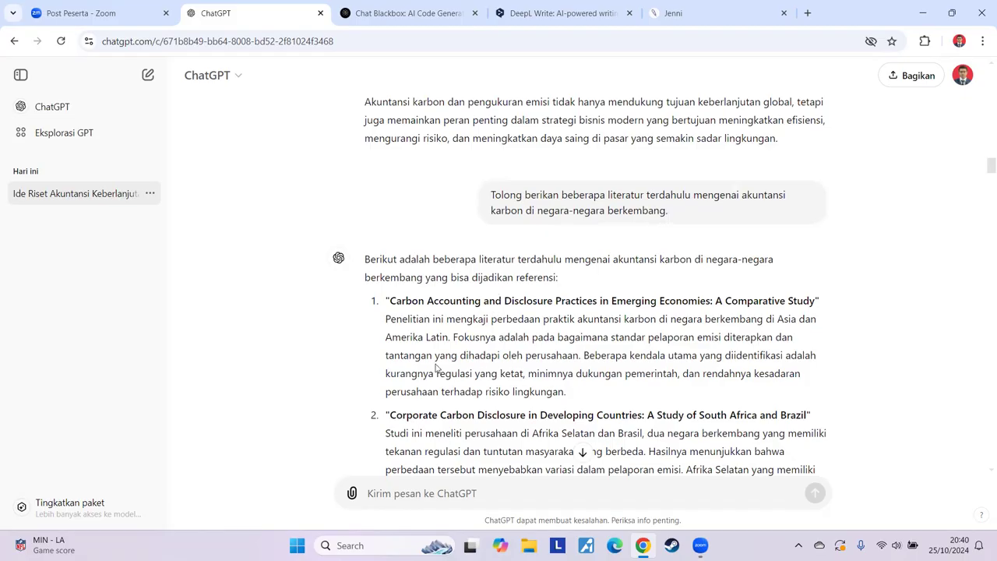
scroll(436, 368, "down", 5)
scroll(437, 368, "down", 7)
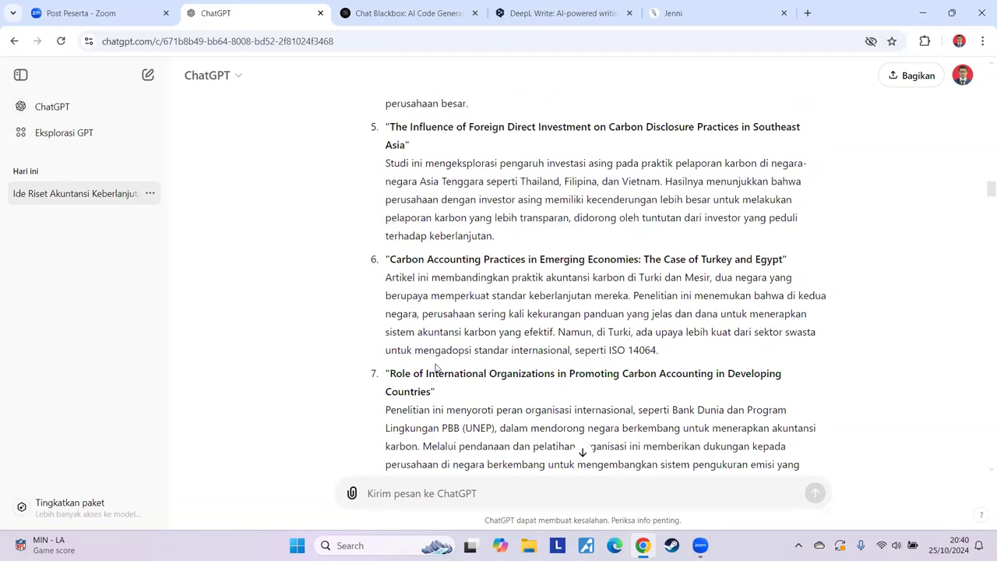
scroll(436, 368, "down", 4)
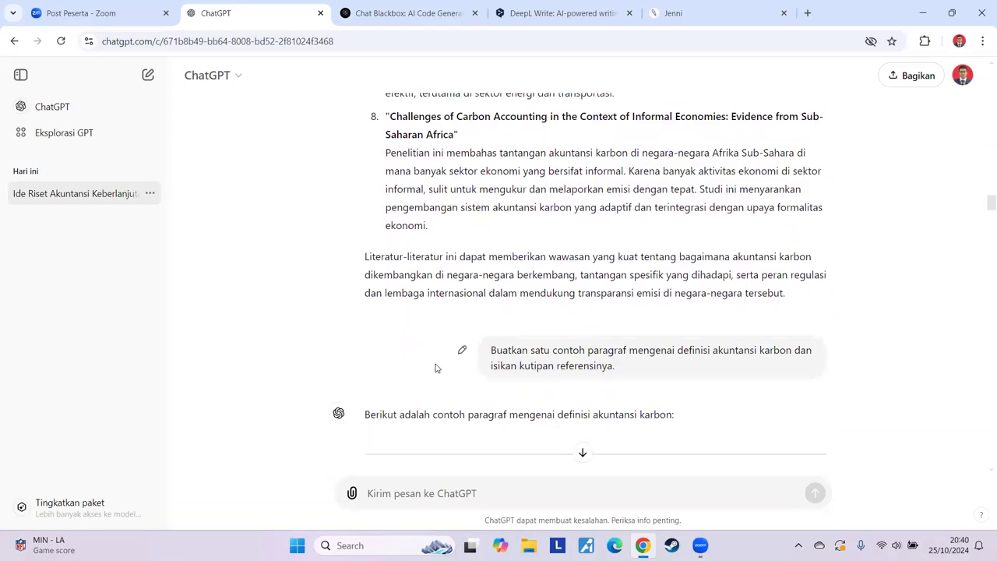
scroll(436, 367, "down", 1)
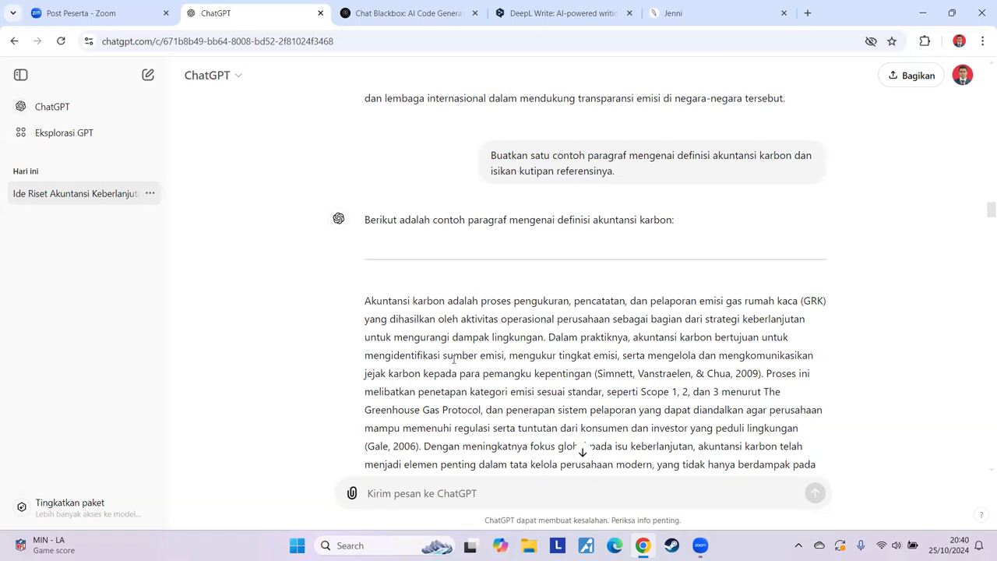
scroll(453, 359, "down", 1)
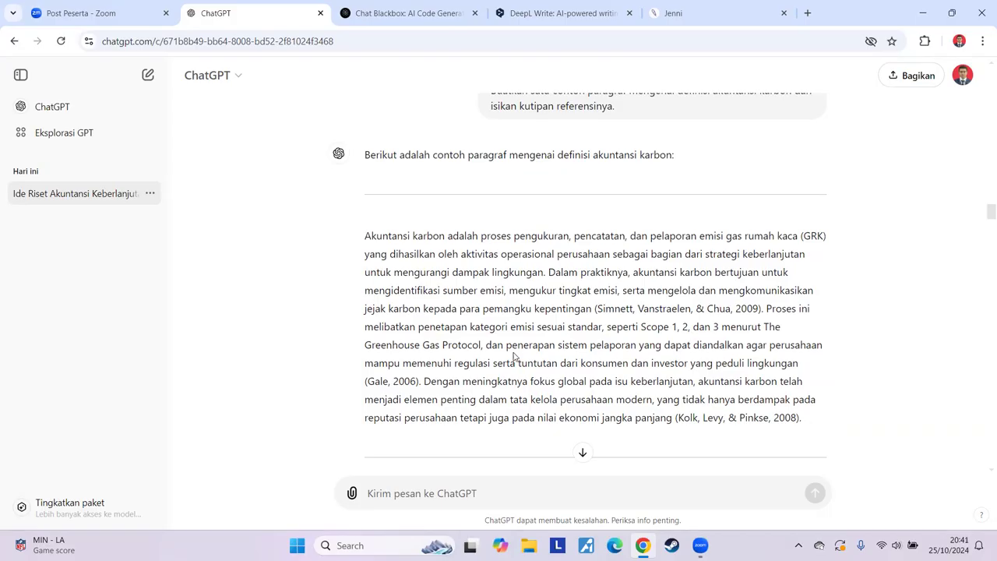
scroll(541, 374, "up", 1)
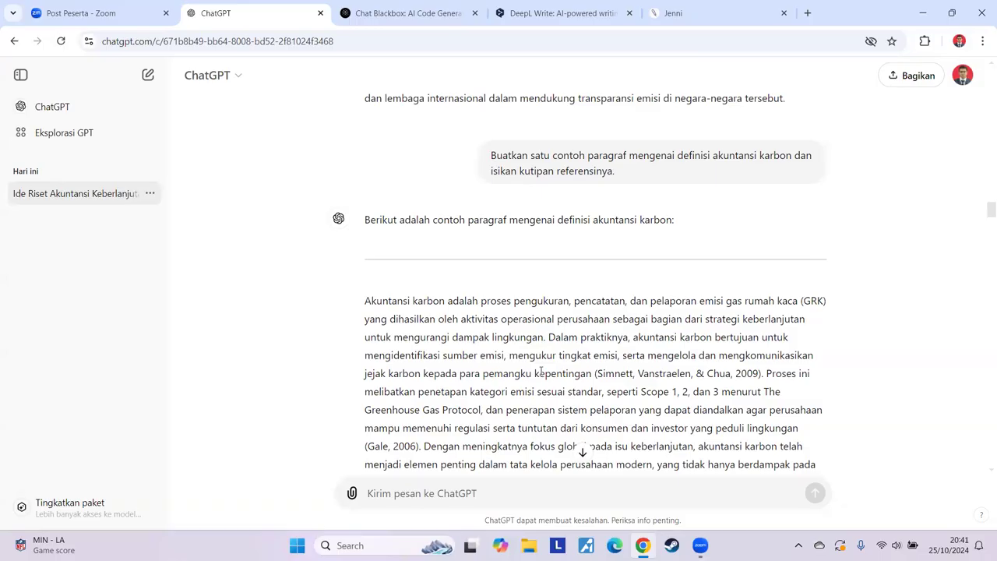
Reread the cited akuntansi karbon paragraph, highlighting its emission-category passage, the Kolk, Levy, & Pinkse, 2008 citation and the whole paragraph
scroll(541, 372, "down", 1)
left_click_drag(474, 328, 490, 345)
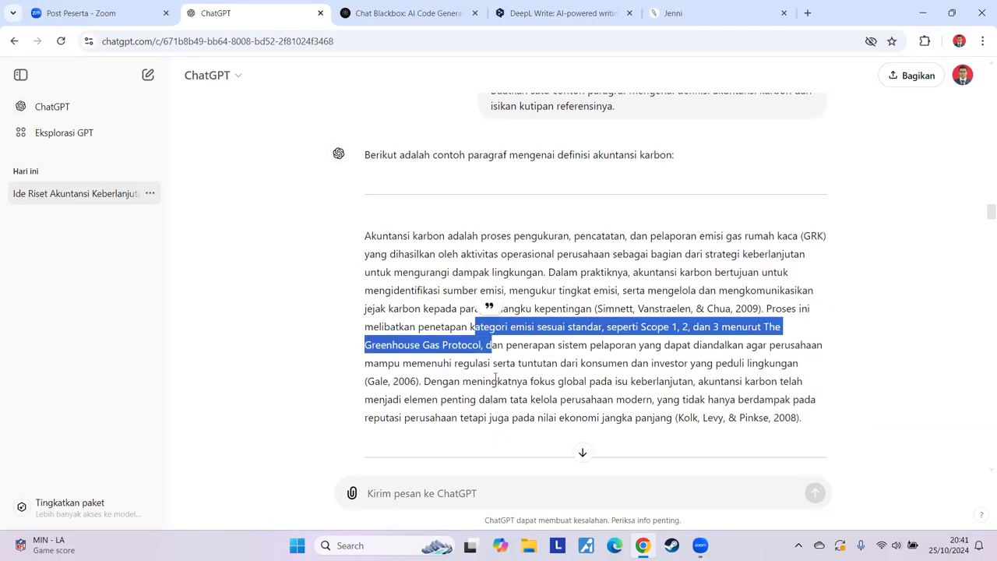
left_click_drag(472, 399, 581, 417)
left_click_drag(676, 419, 796, 421)
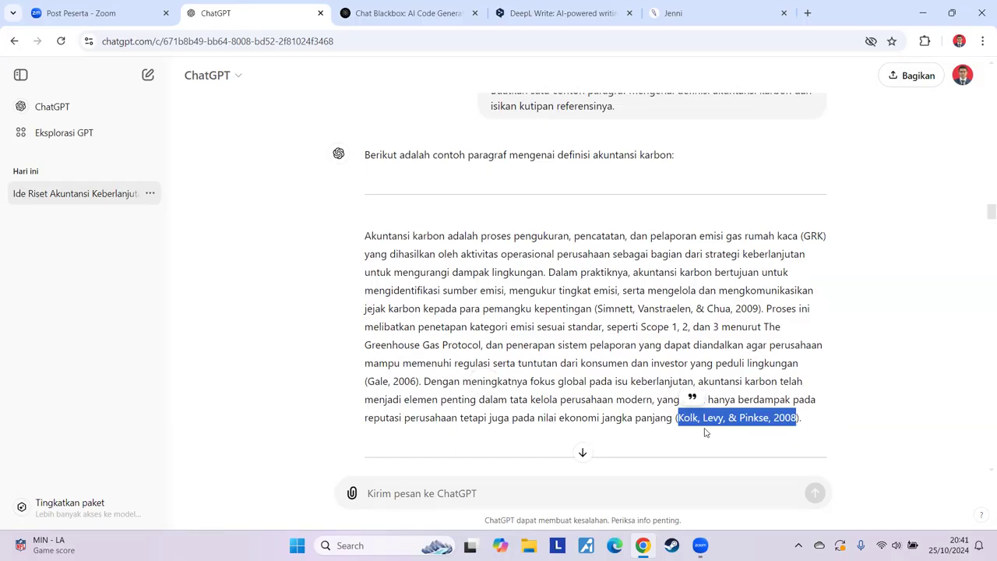
left_click(313, 309)
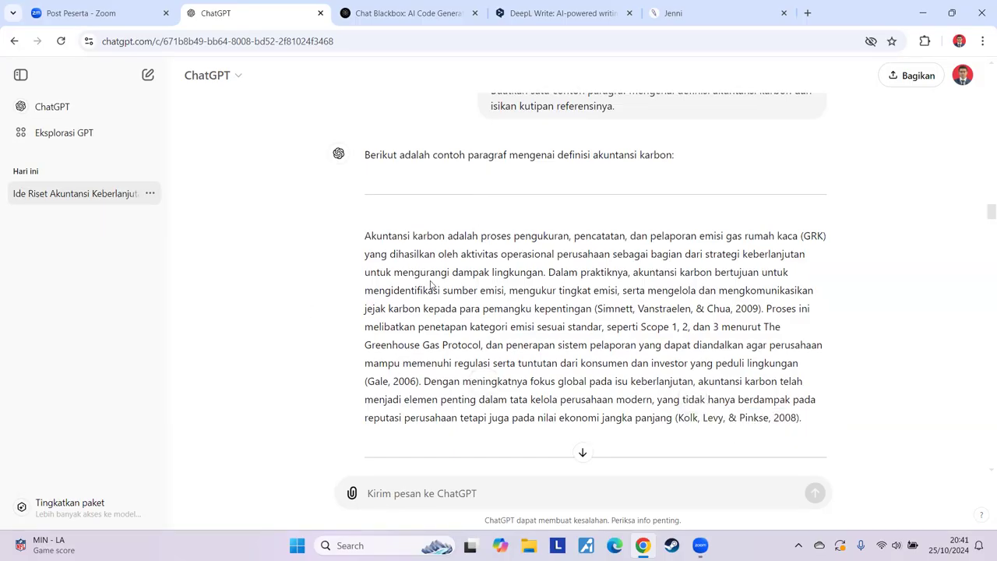
left_click_drag(365, 235, 810, 420)
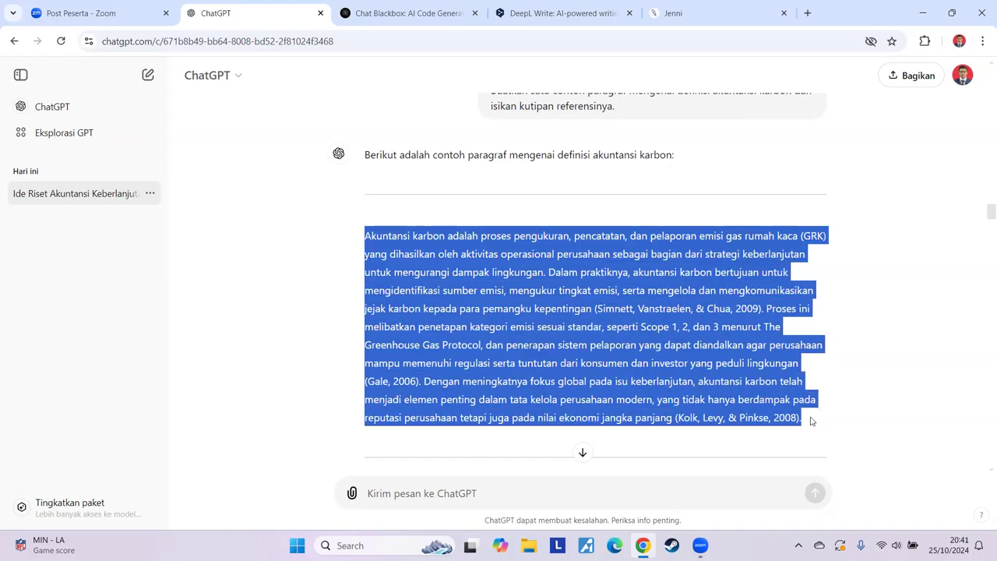
left_click(392, 268)
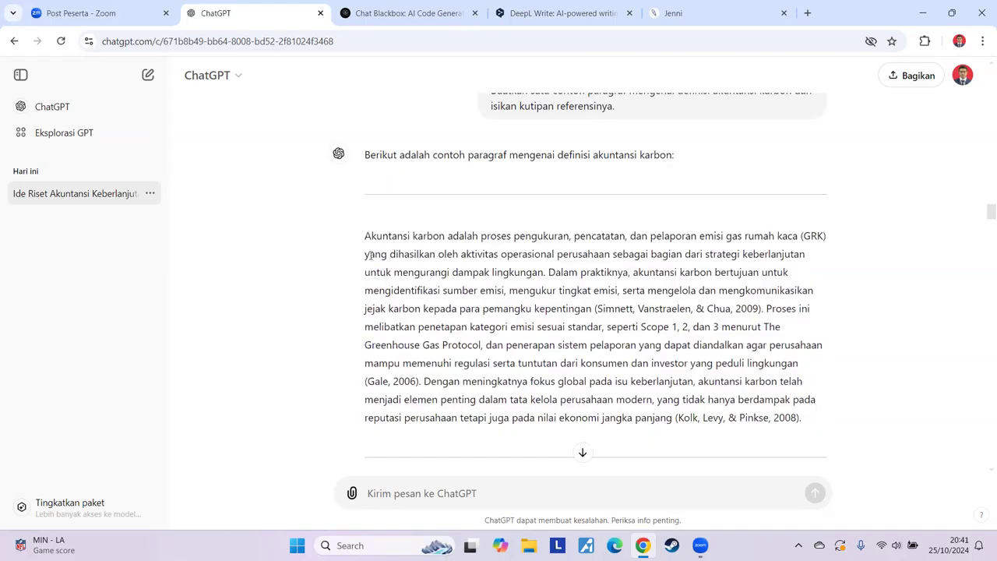
scroll(371, 255, "down", 1)
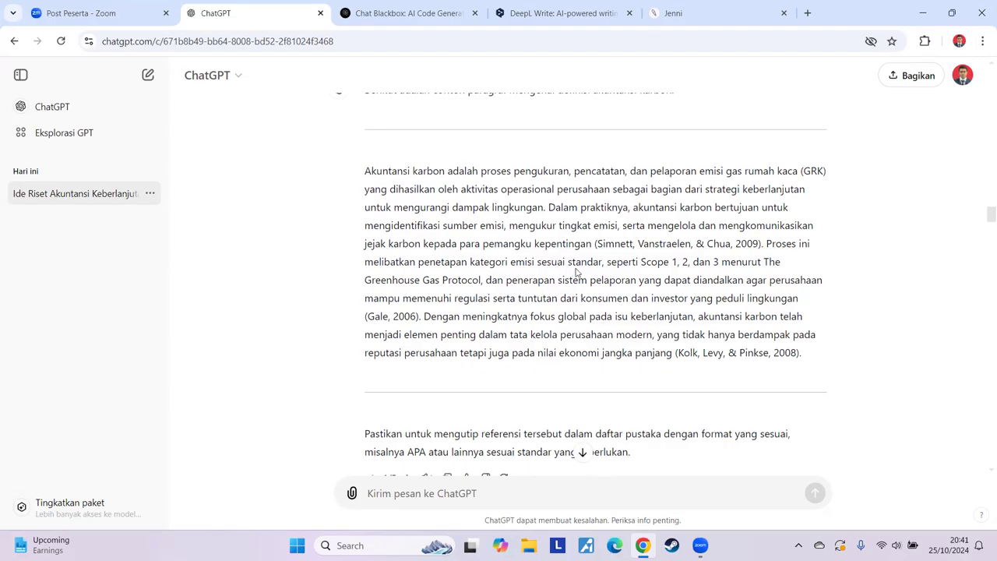
left_click_drag(621, 265, 482, 282)
left_click(911, 286)
Review the request for a detailed EU Green Deal explanation, highlighting its topic words, and skim the answer down to Tantangan dan Dampak Global
scroll(653, 361, "down", 3)
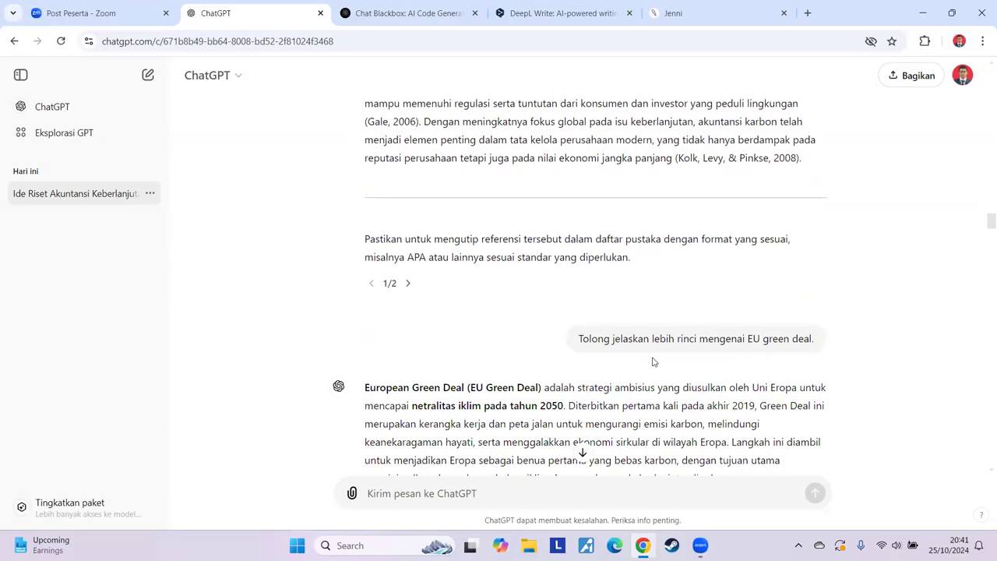
scroll(653, 361, "down", 1)
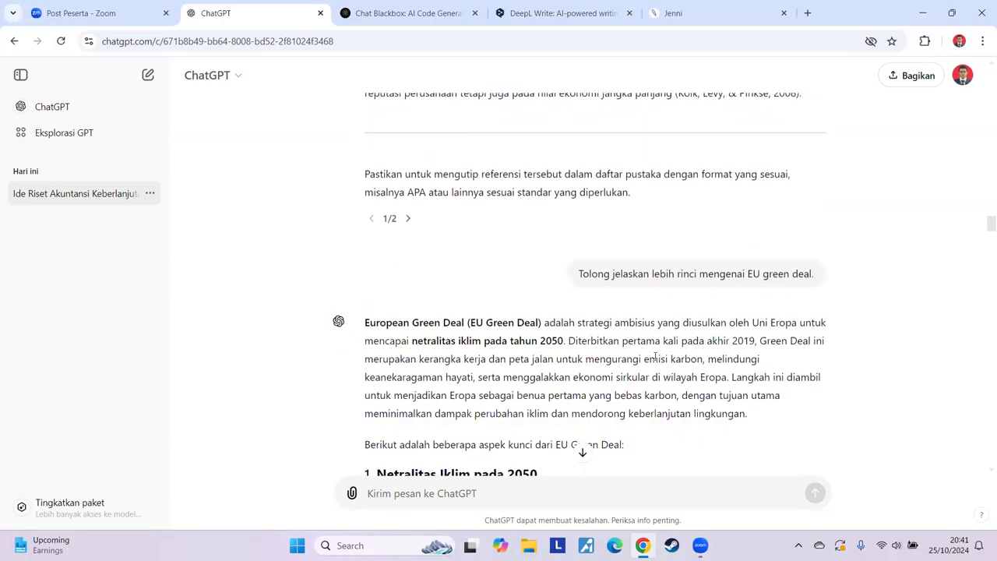
left_click_drag(750, 273, 813, 274)
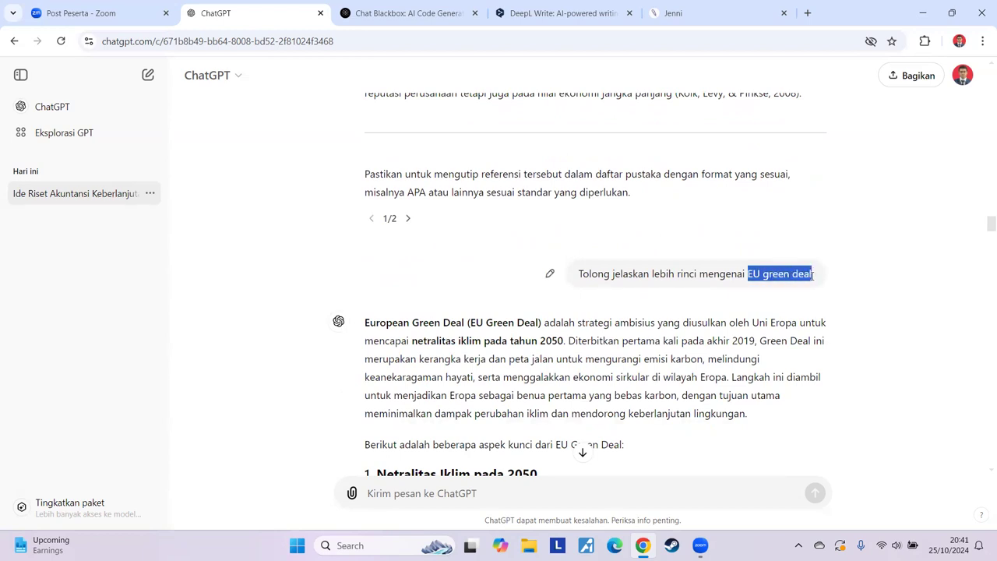
left_click(860, 368)
scroll(856, 369, "down", 2)
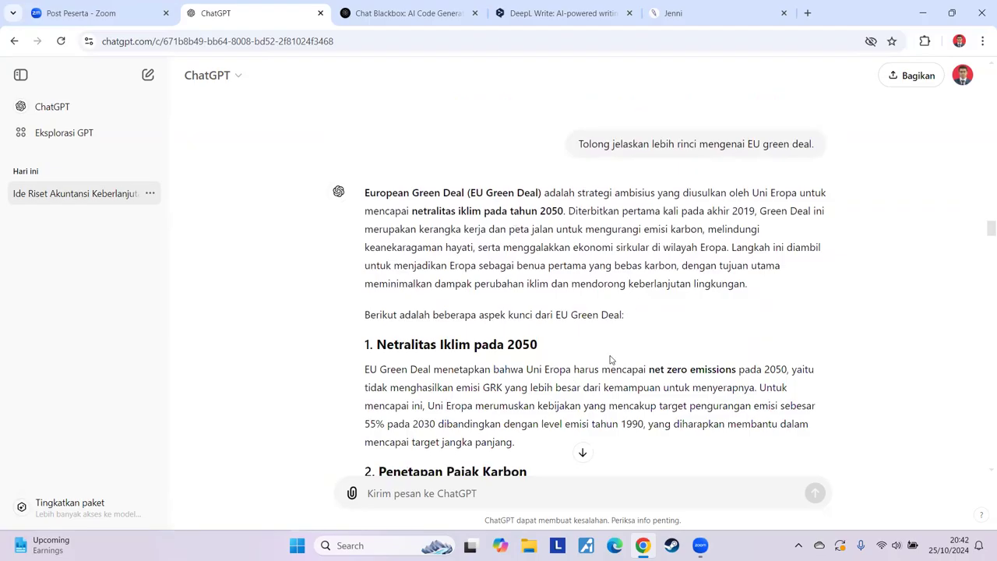
left_click_drag(762, 145, 816, 147)
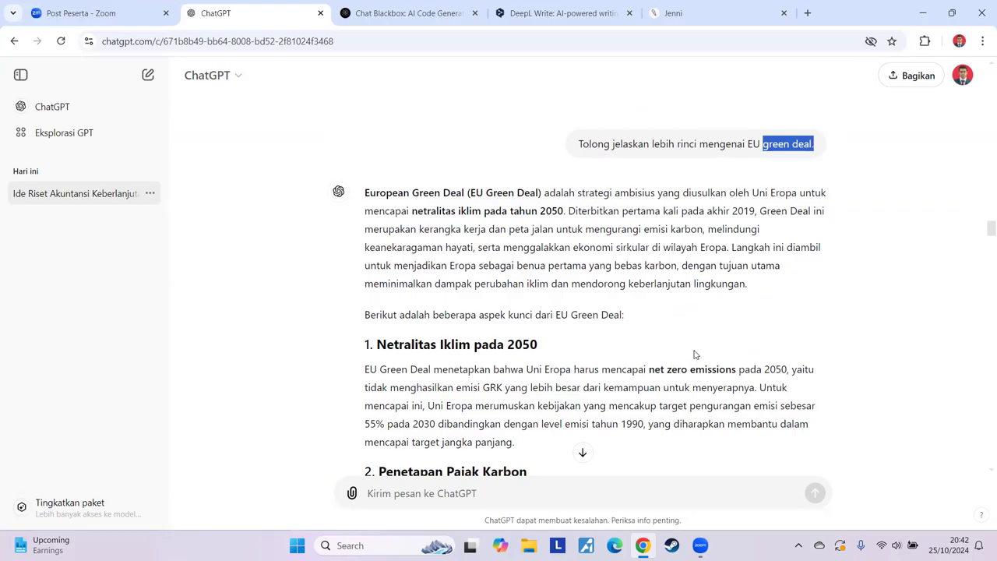
left_click(747, 173)
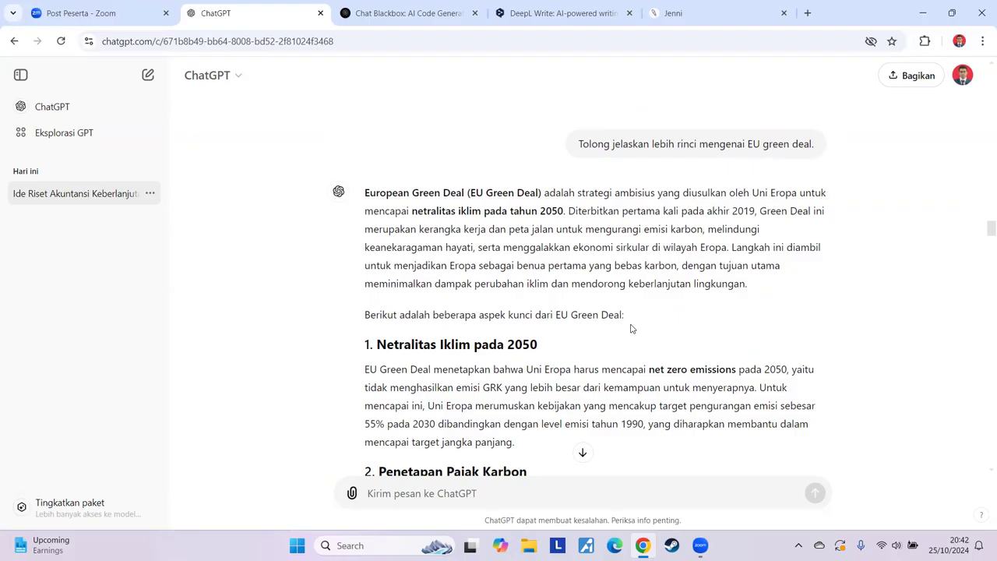
scroll(626, 351, "down", 4)
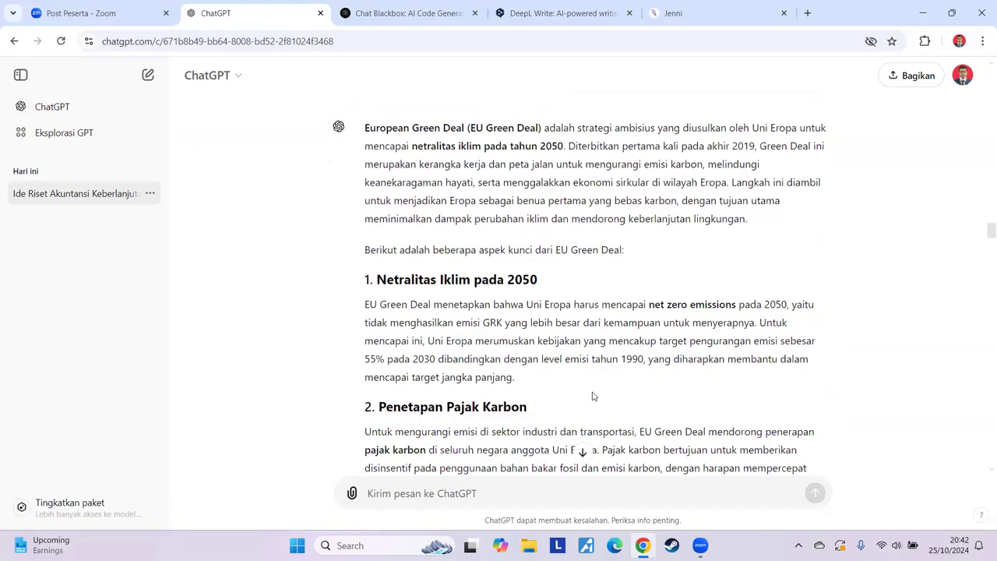
scroll(593, 397, "down", 11)
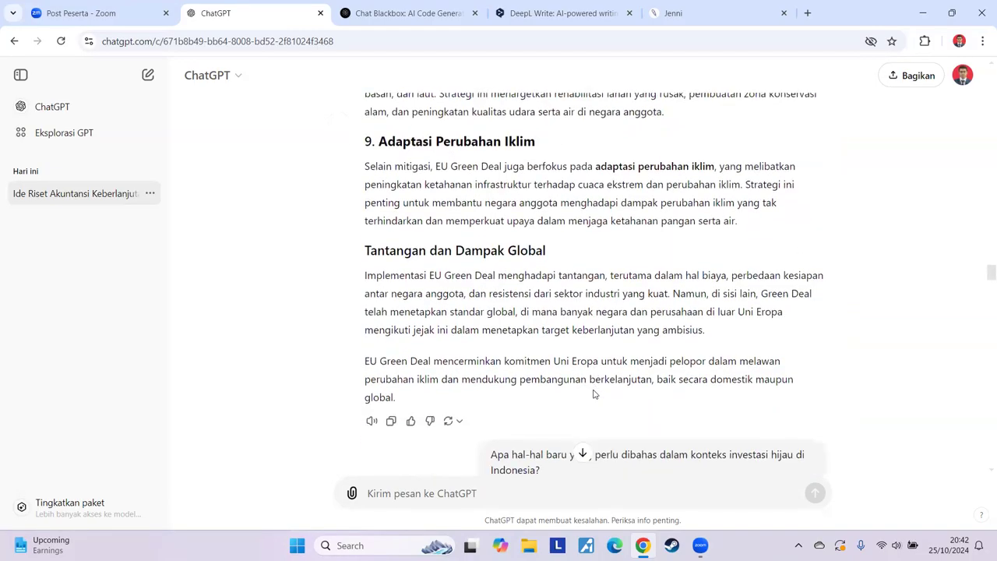
Skim the answer on new green investment topics in Indonesia and the list of regulations for BUMN
scroll(593, 391, "down", 2)
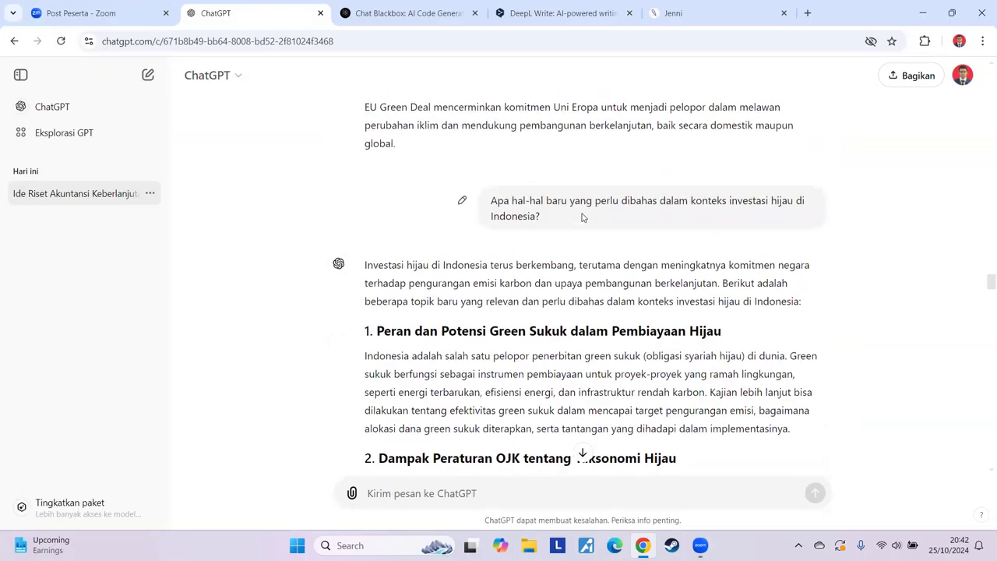
scroll(614, 336, "up", 3)
scroll(982, 297, "down", 10)
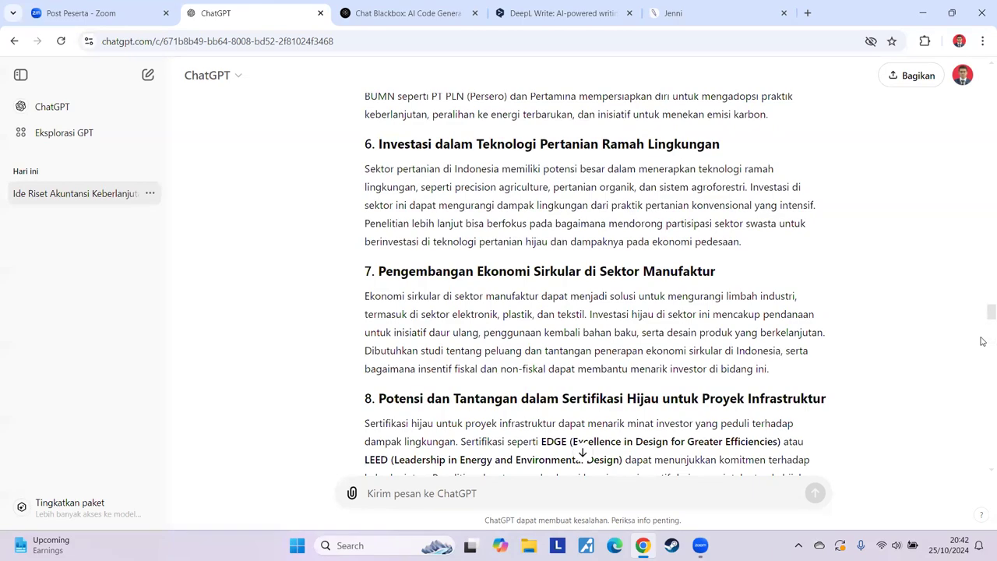
scroll(981, 350, "down", 20)
scroll(982, 448, "up", 20)
scroll(950, 428, "down", 3)
scroll(907, 400, "up", 2)
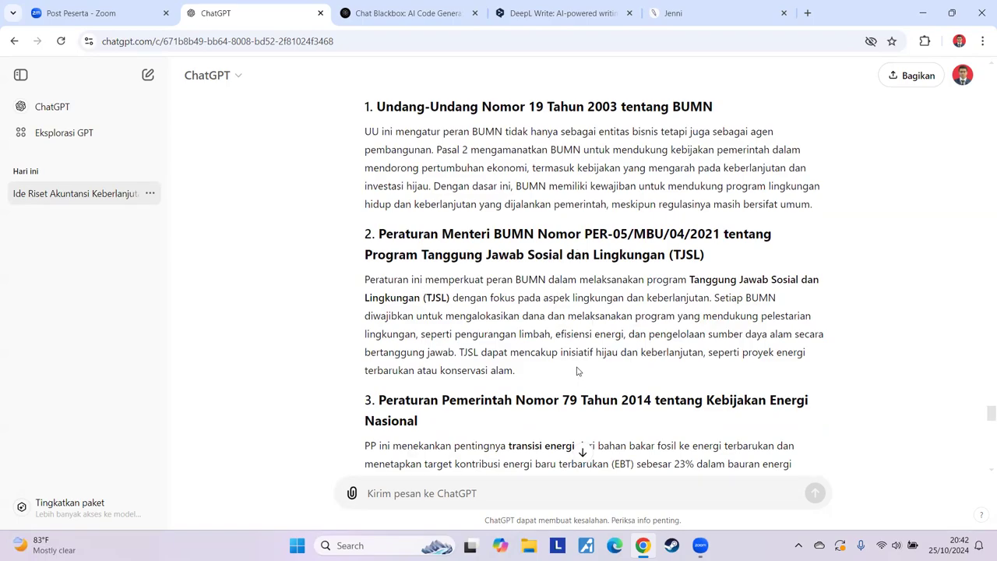
At the end of the conversation, ask "Apakah EU green deal sudah diimplementasikan di Indonesia?"
scroll(577, 371, "down", 10)
scroll(580, 370, "down", 10)
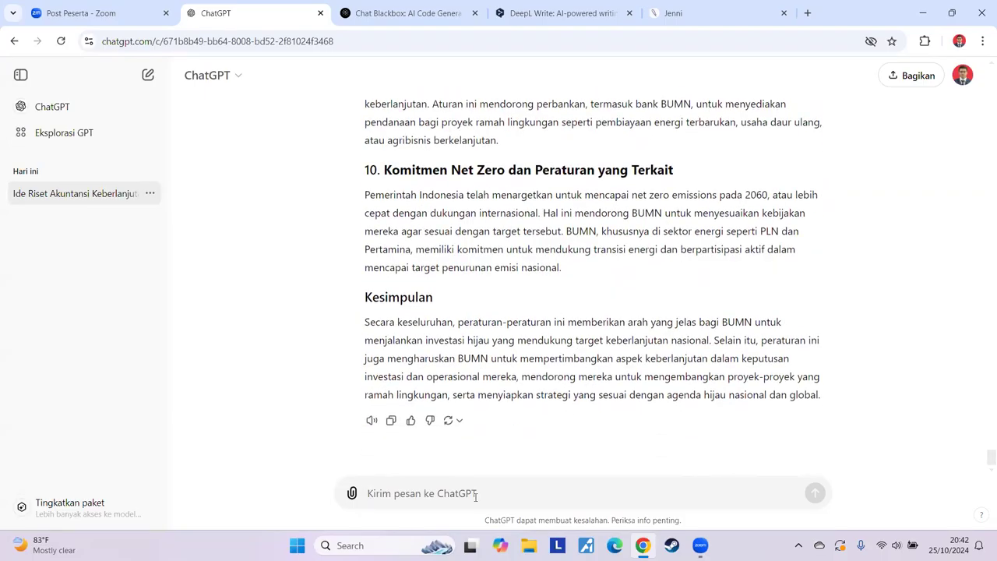
left_click(475, 494)
type("Apakah EU grr")
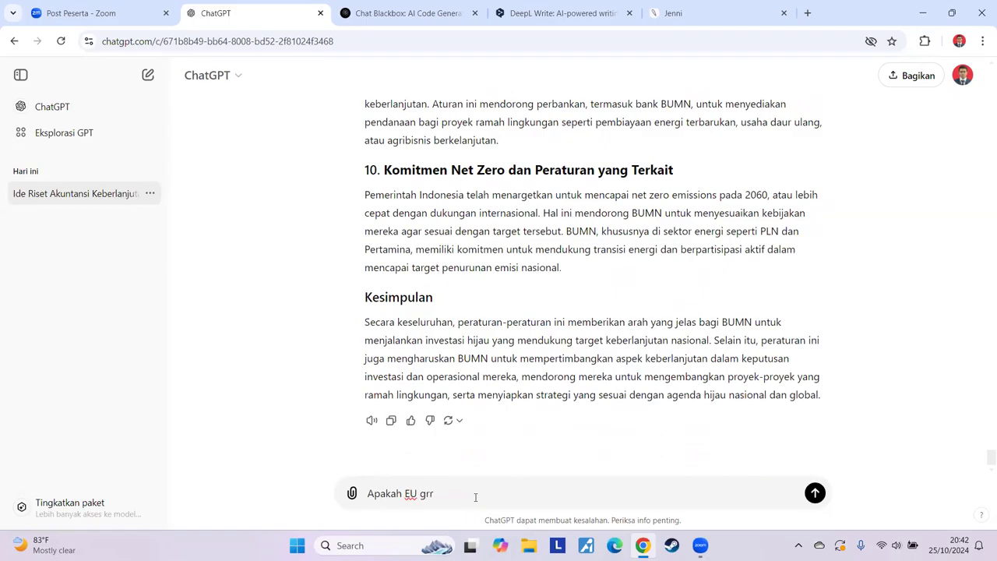
type("eeen deal sudah dd")
type("implemenas")
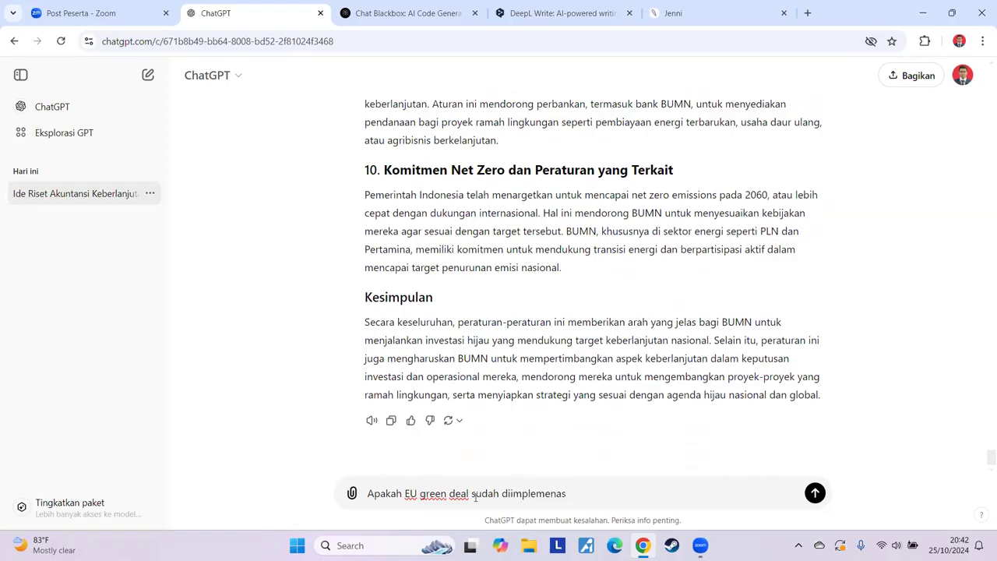
type("tasikan di Indonesia?")
key("Return")
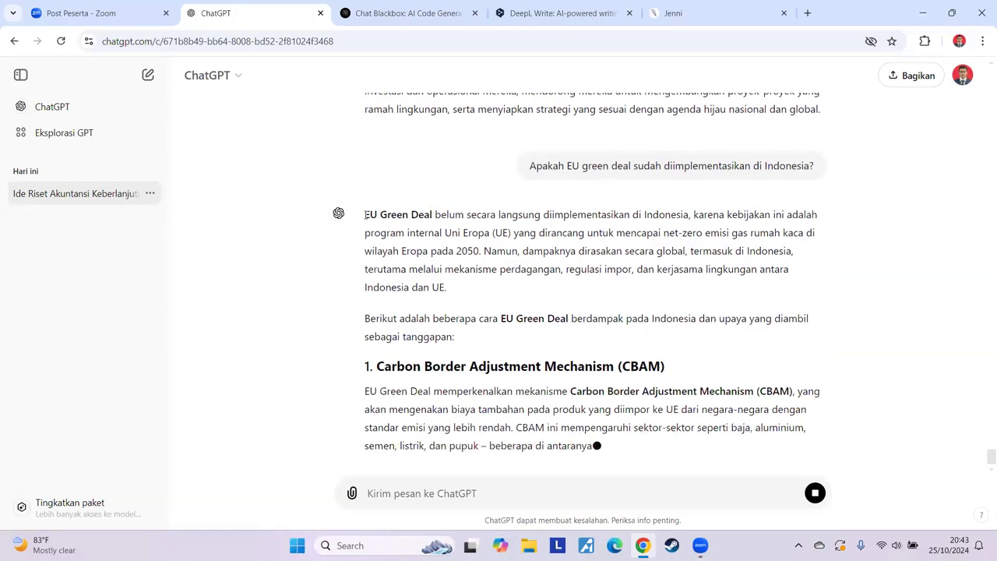
Read the opening paragraph of the new EU Green Deal answer, highlighting its text
left_click_drag(364, 215, 468, 312)
left_click(421, 248)
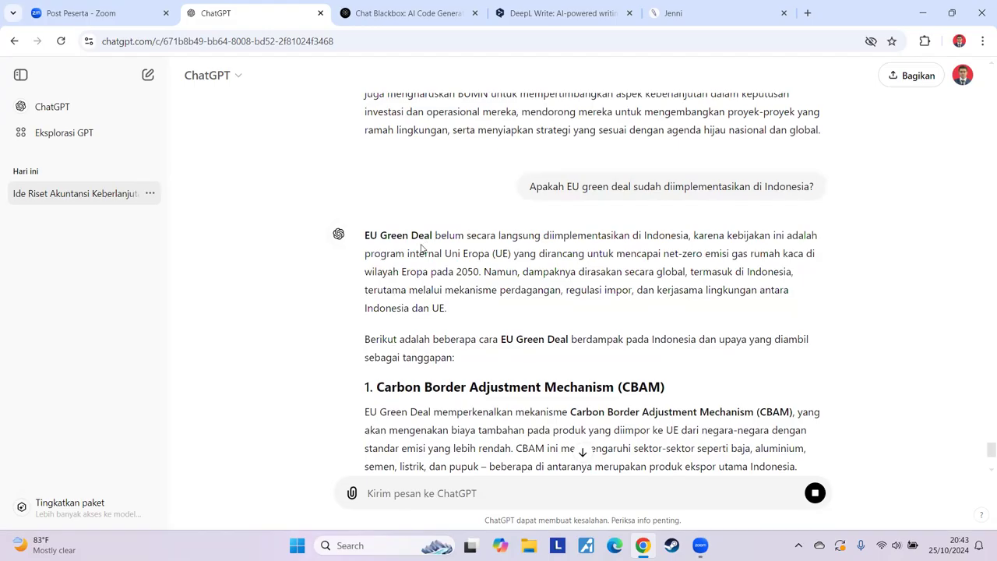
left_click_drag(402, 237, 496, 295)
left_click(478, 309)
Highlight the sentence introducing EU Green Deal's effects on Indonesia, and read through the numbered points from CBAM to Investasi dan Dukungan Teknis
scroll(395, 239, "down", 3)
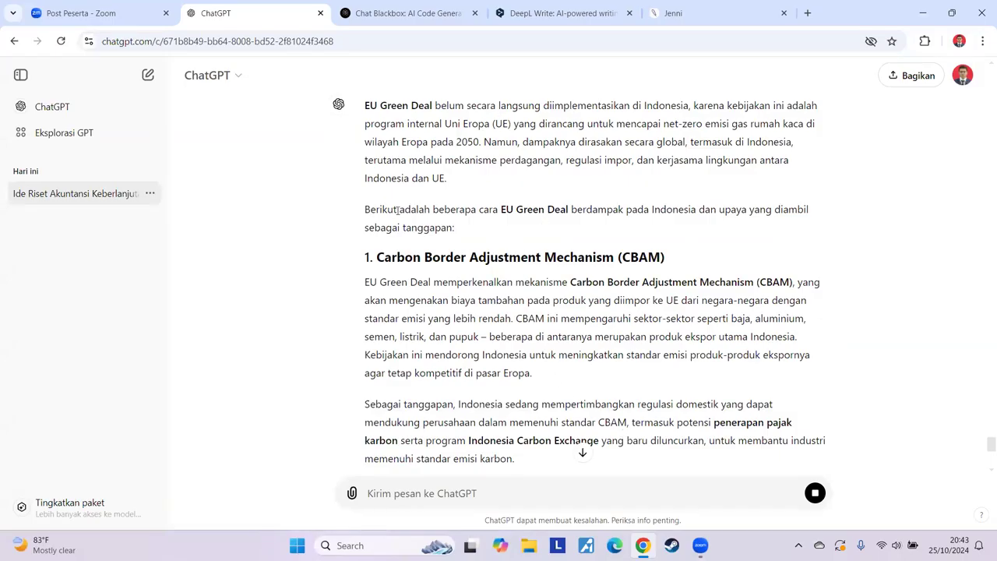
left_click_drag(384, 209, 685, 211)
left_click(461, 249)
scroll(467, 311, "down", 5)
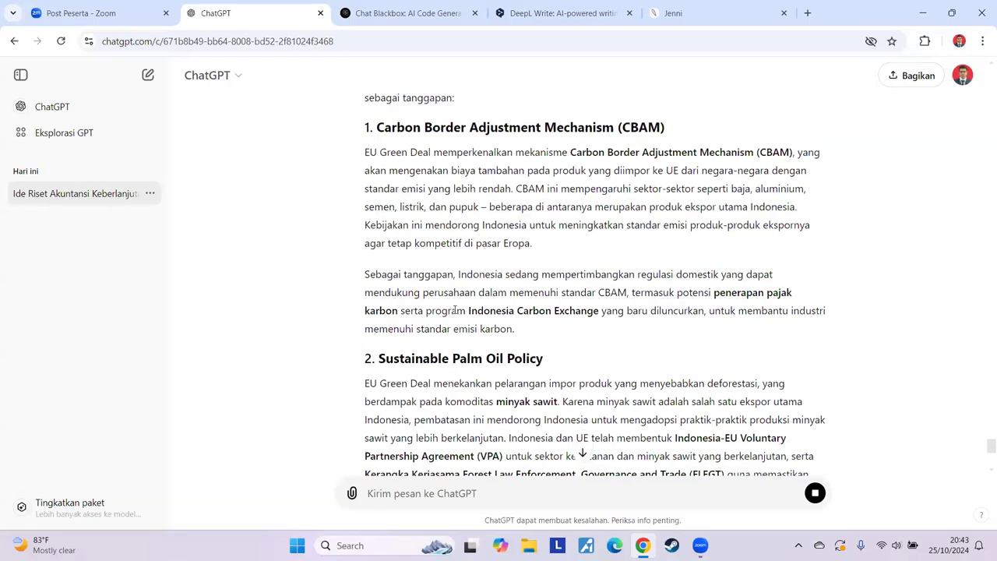
scroll(467, 333, "down", 5)
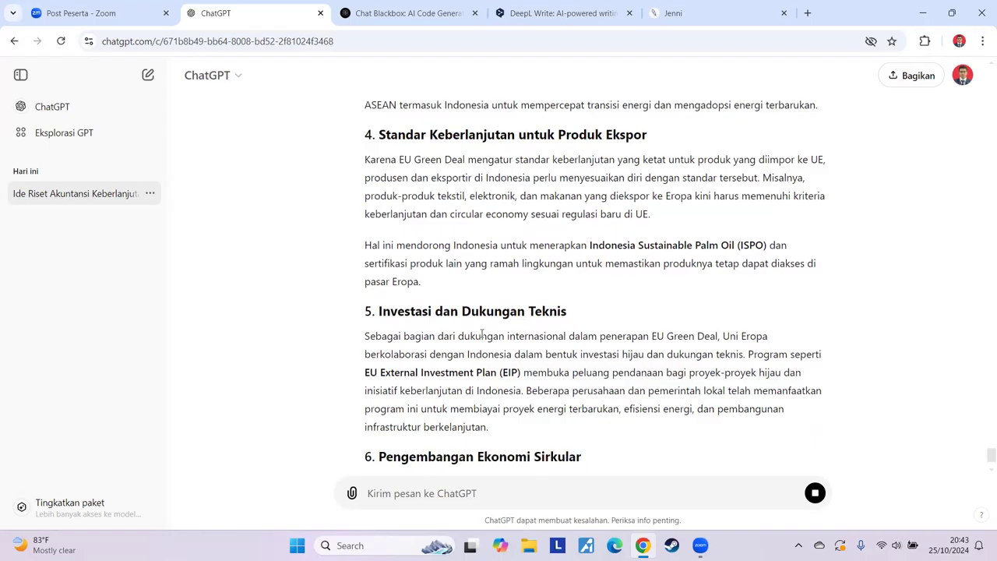
Return to the start of the answer and highlight its first sentence about EU Green Deal implementation in Indonesia
scroll(482, 338, "up", 10)
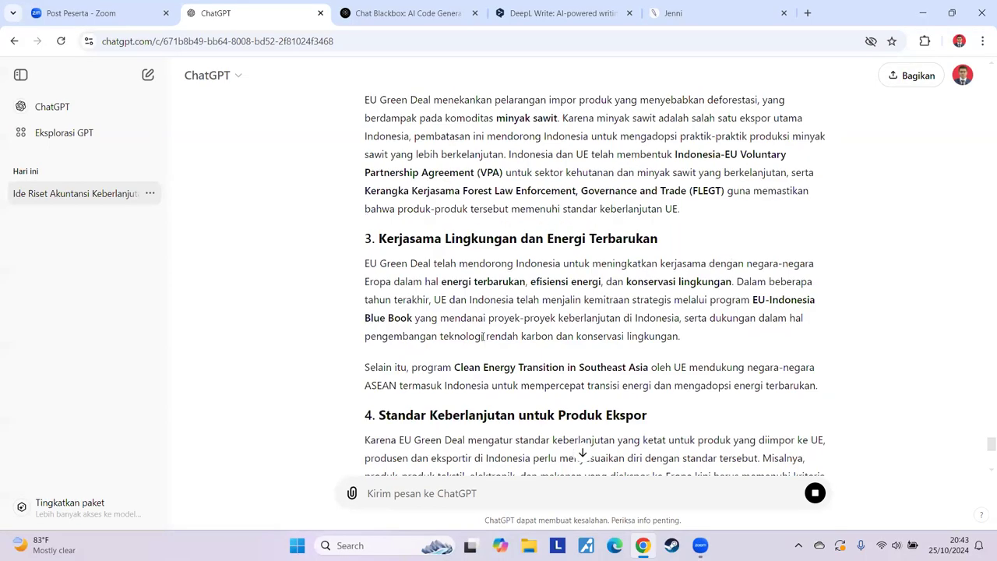
scroll(537, 296, "up", 1)
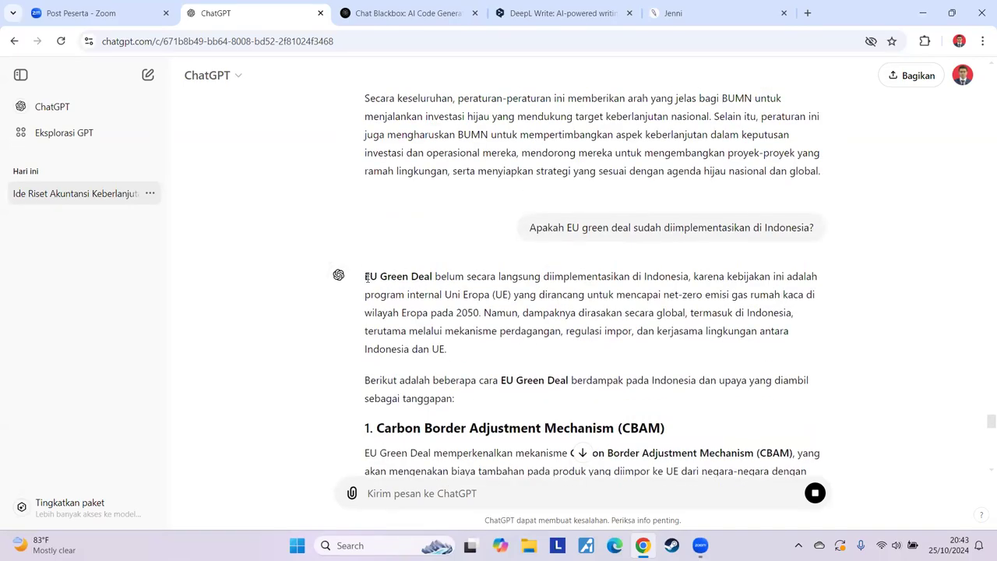
left_click_drag(365, 277, 480, 313)
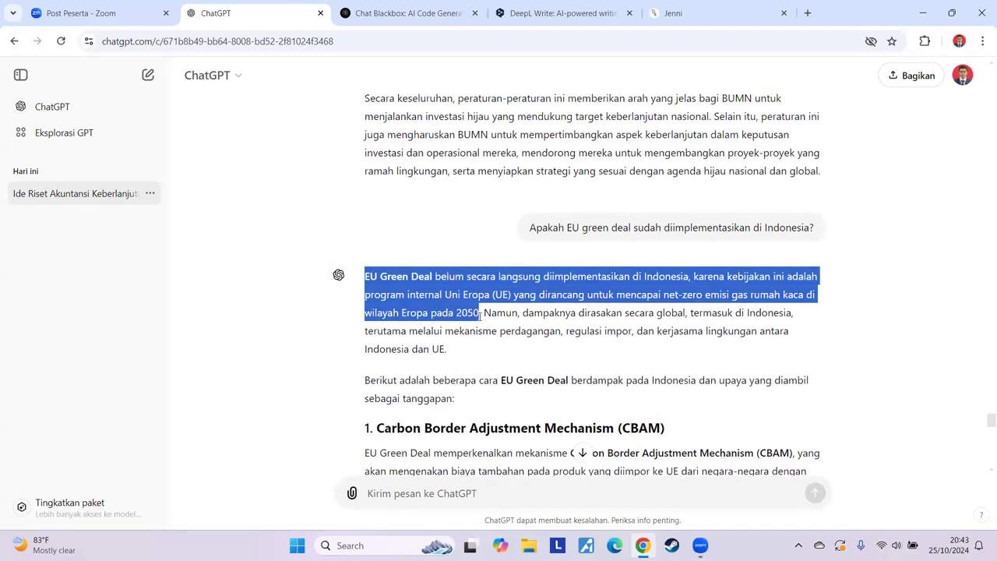
left_click(481, 386)
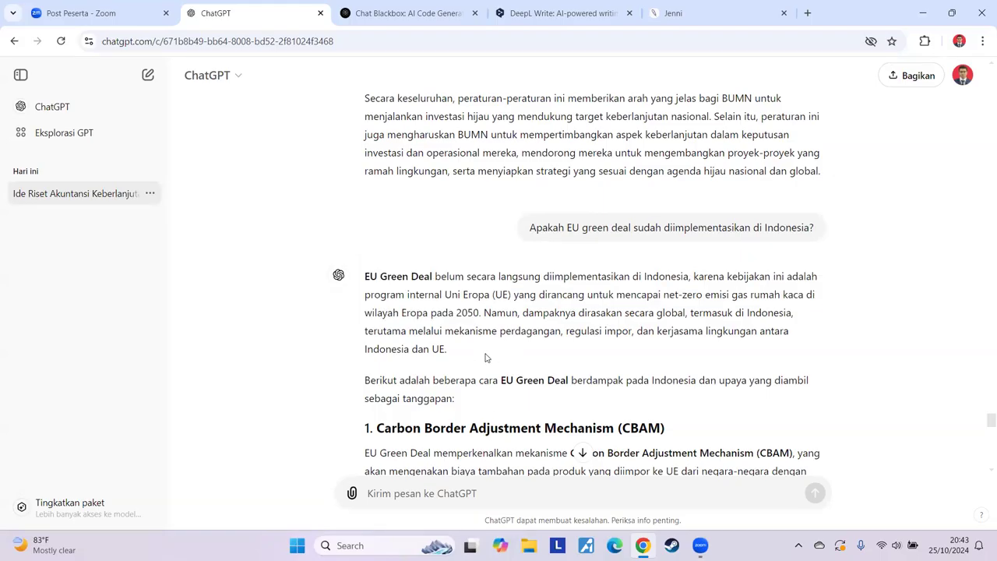
Skim the full answer on EU Green Deal in Indonesia, from the CBAM point through to the Kesimpulan section
scroll(486, 357, "down", 2)
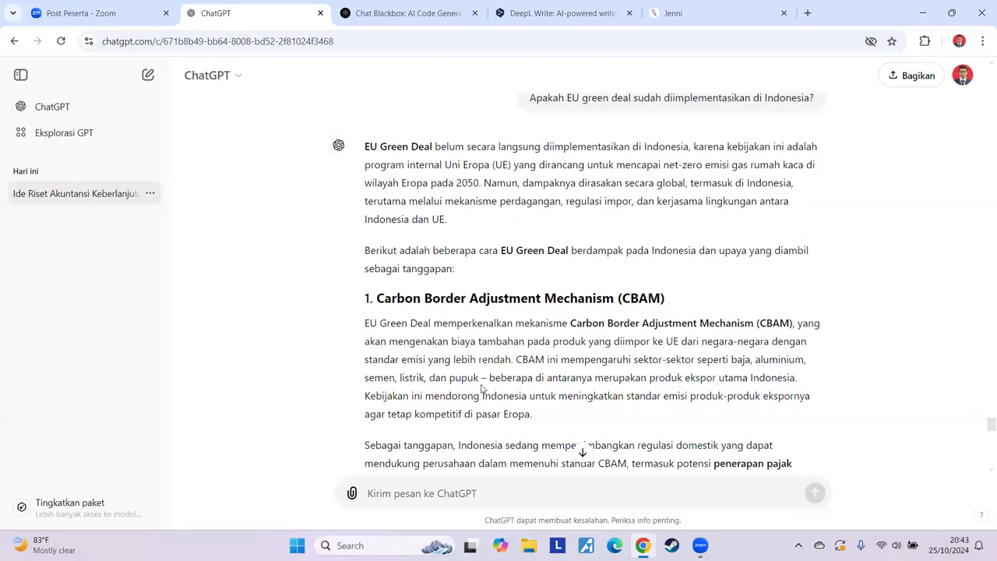
scroll(491, 355, "down", 3)
scroll(496, 356, "down", 4)
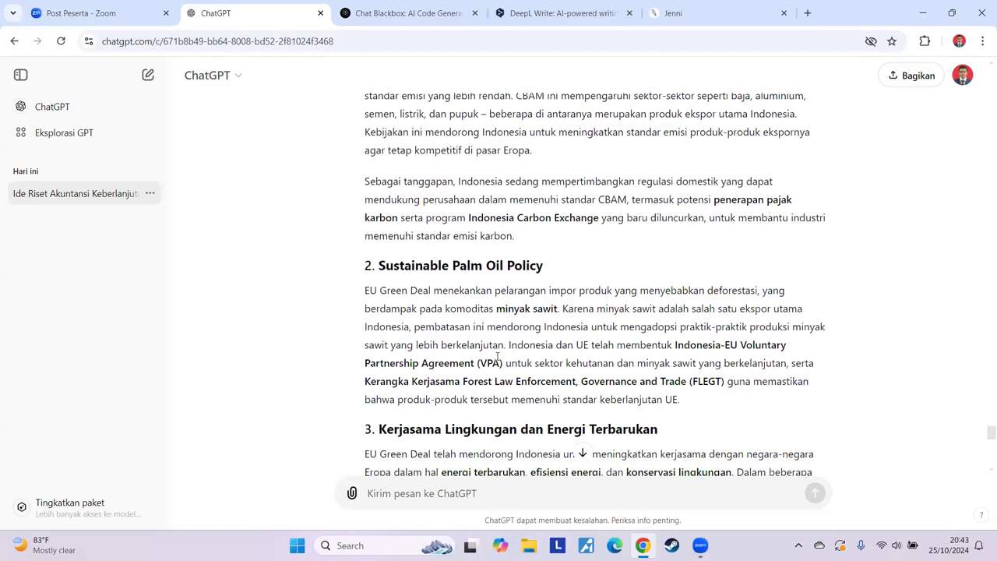
scroll(518, 356, "down", 7)
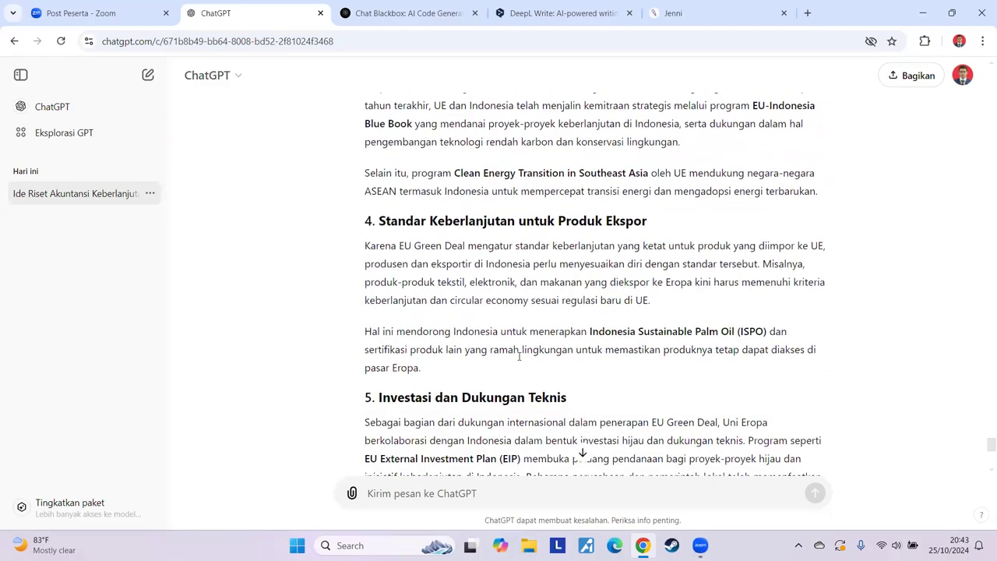
scroll(519, 360, "up", 15)
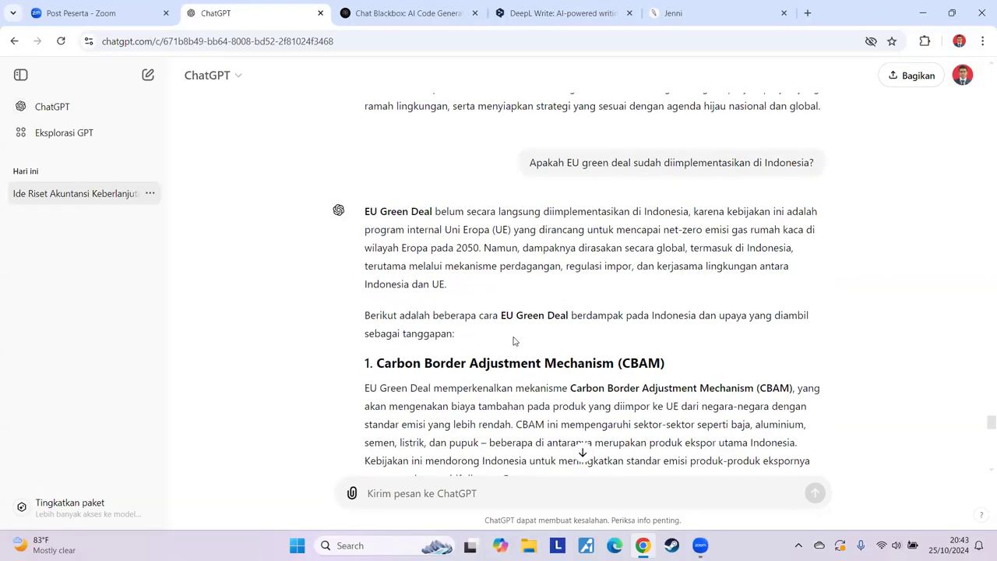
scroll(516, 340, "down", 3)
scroll(513, 340, "down", 9)
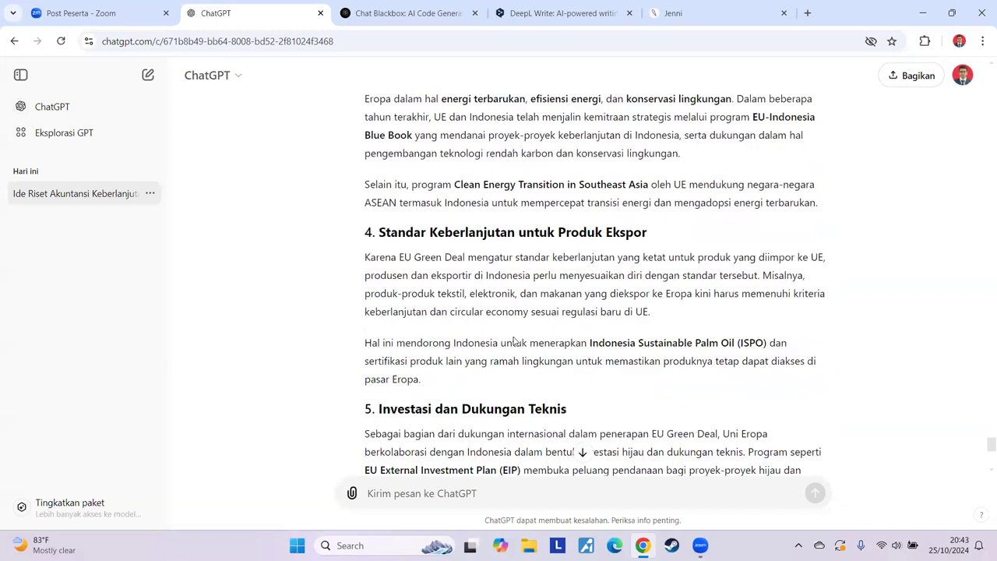
scroll(513, 341, "down", 3)
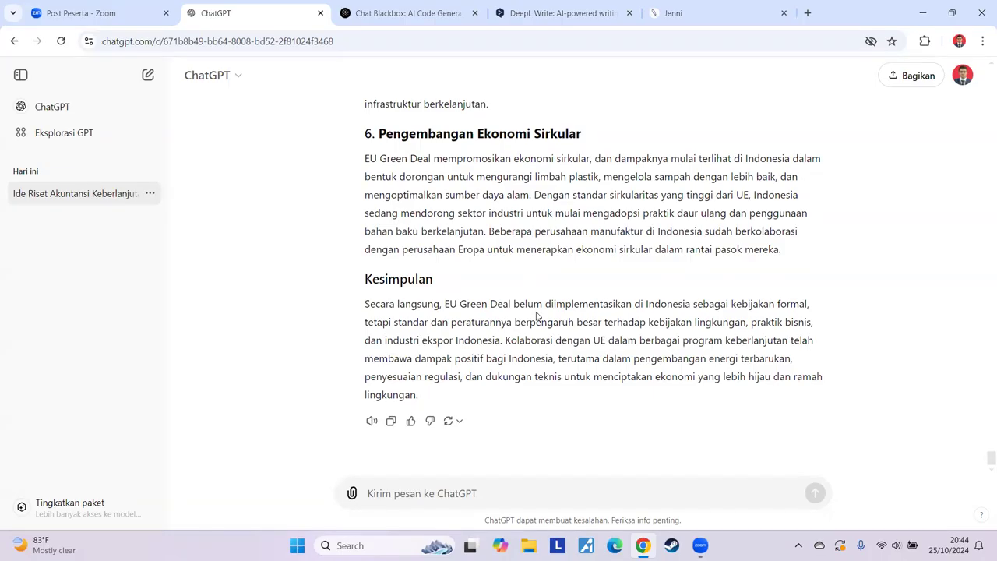
Return to the question "Apakah EU green deal sudah diimplementasikan di Indonesia?" above the answer and highlight its text
scroll(548, 362, "up", 5)
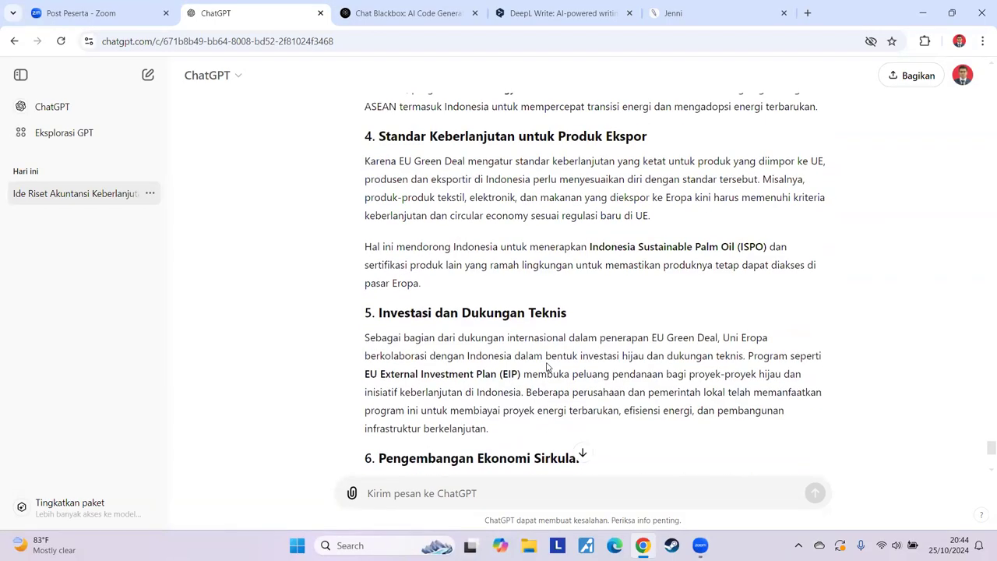
scroll(548, 366, "up", 8)
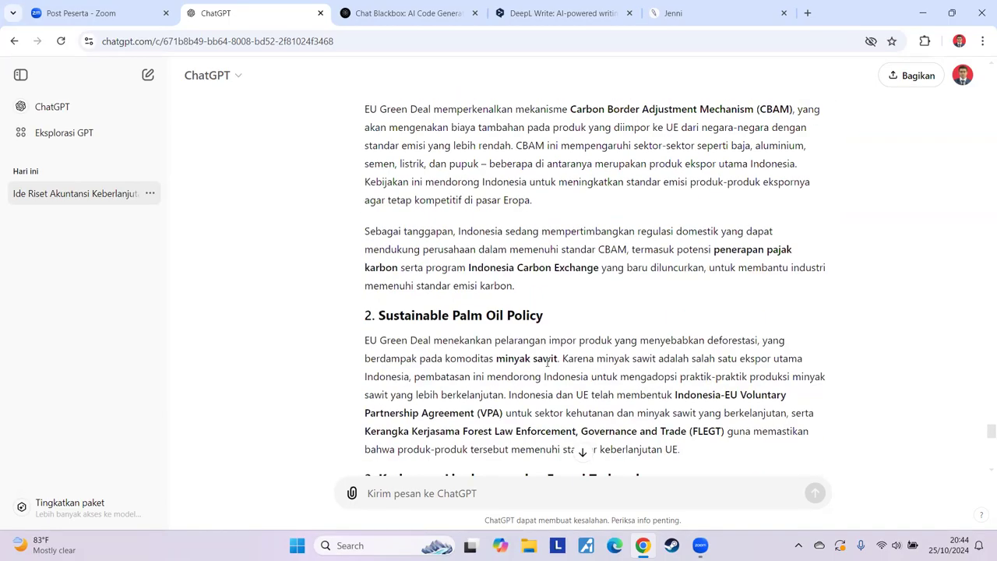
scroll(548, 363, "up", 5)
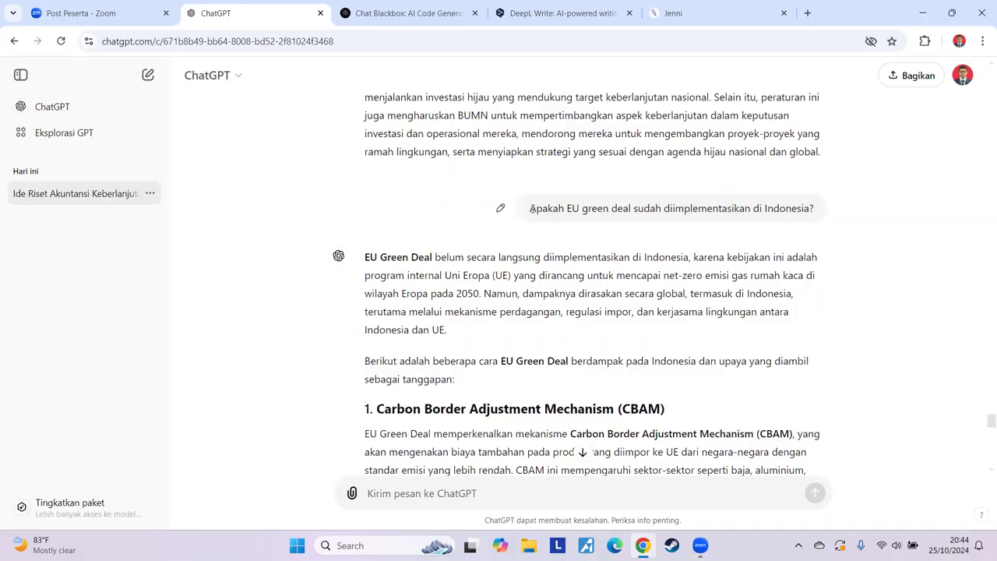
left_click_drag(530, 209, 821, 217)
left_click(844, 257)
Switch to Blackbox AI, choose the Claude-Sonnet-3.5 model and dismiss the Google sign-in prompt
left_click(401, 17)
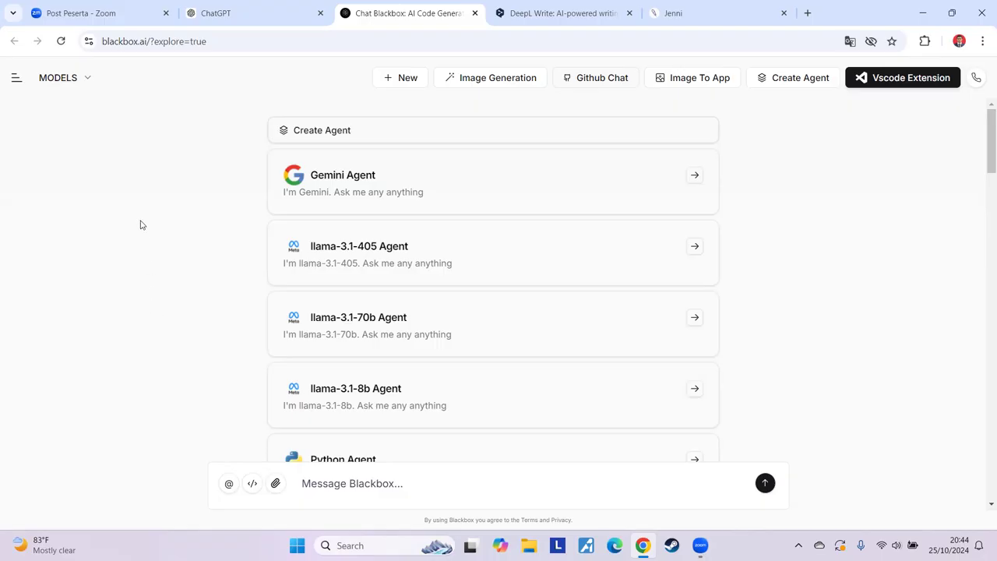
left_click(86, 79)
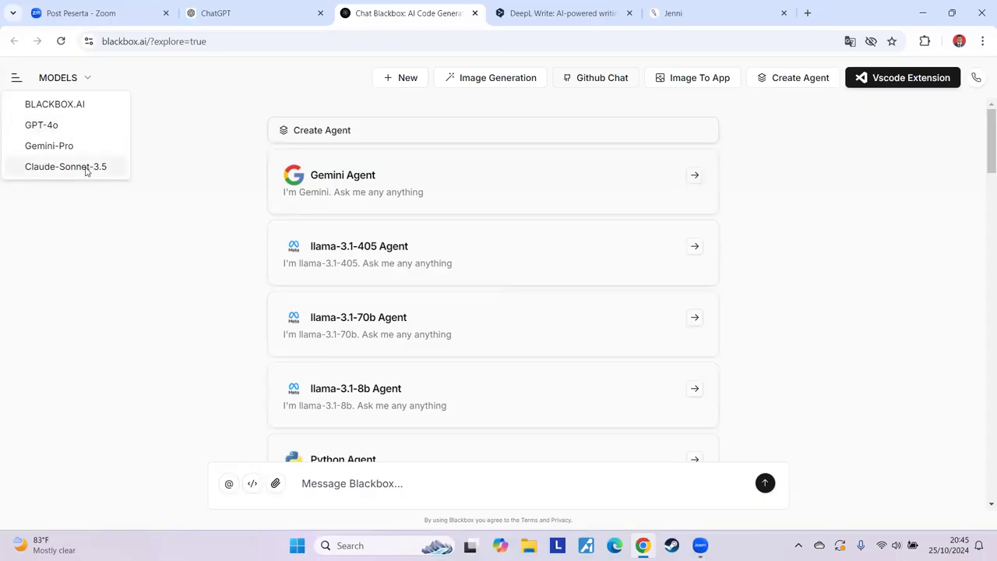
left_click(87, 81)
left_click(87, 81)
left_click(85, 169)
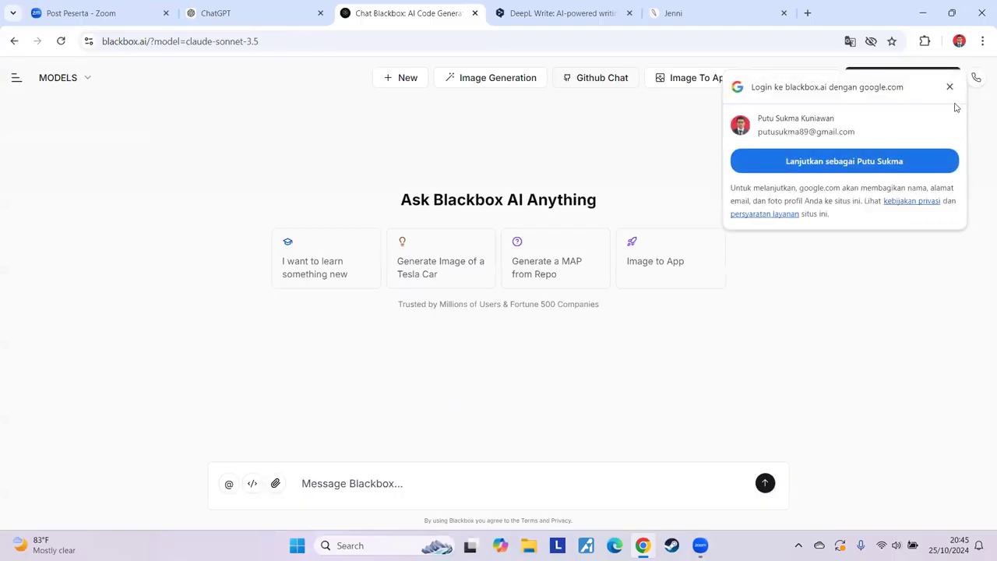
left_click(950, 87)
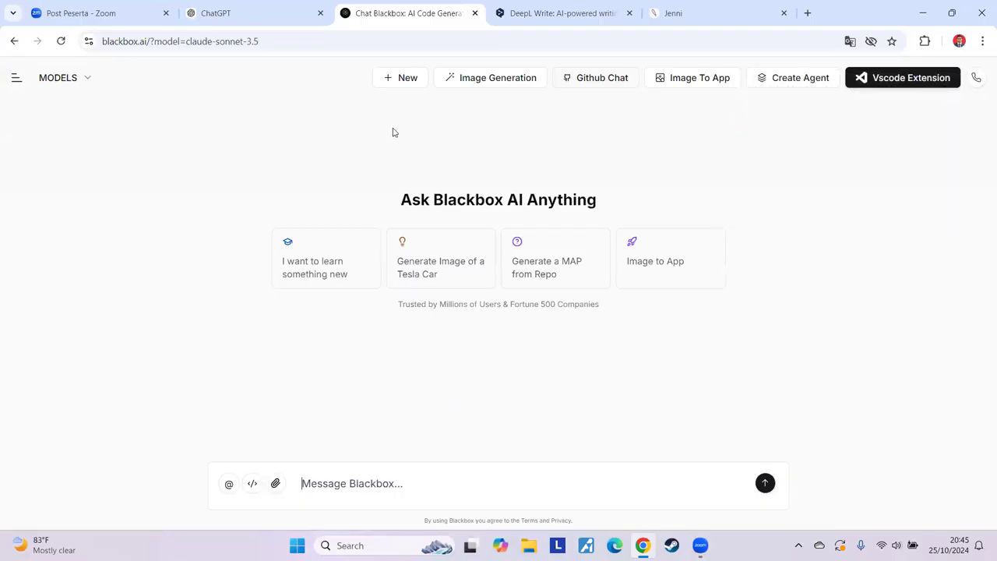
Change the chat model to BLACKBOX.AI, to Gemini-Pro, and back to Claude-Sonnet-3.5
left_click(78, 78)
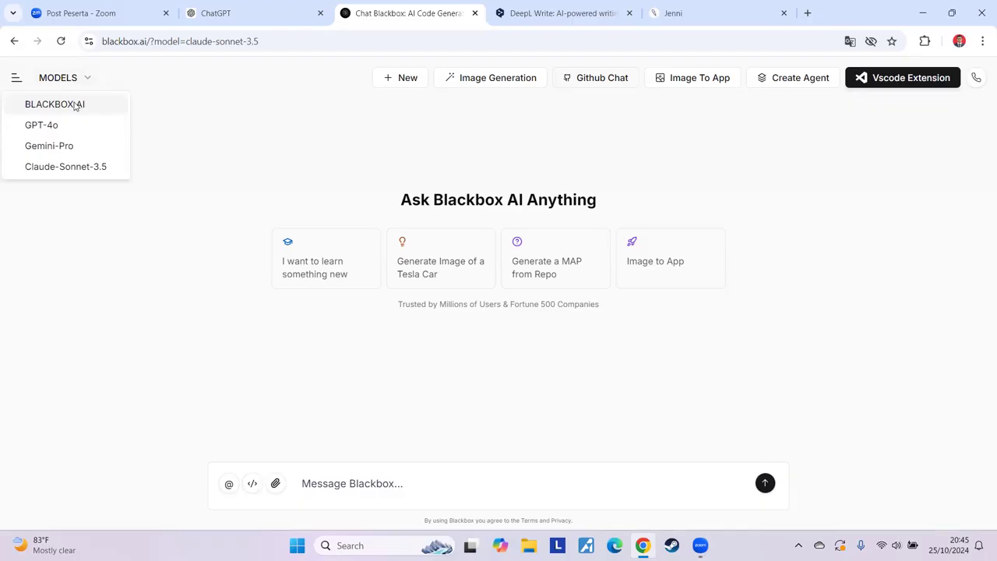
left_click(75, 106)
left_click(96, 80)
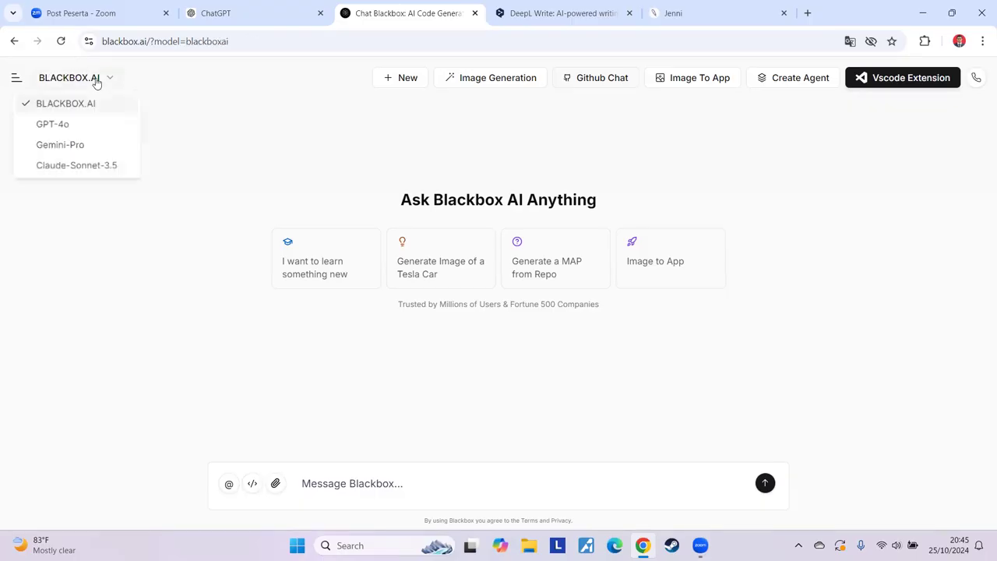
left_click(78, 145)
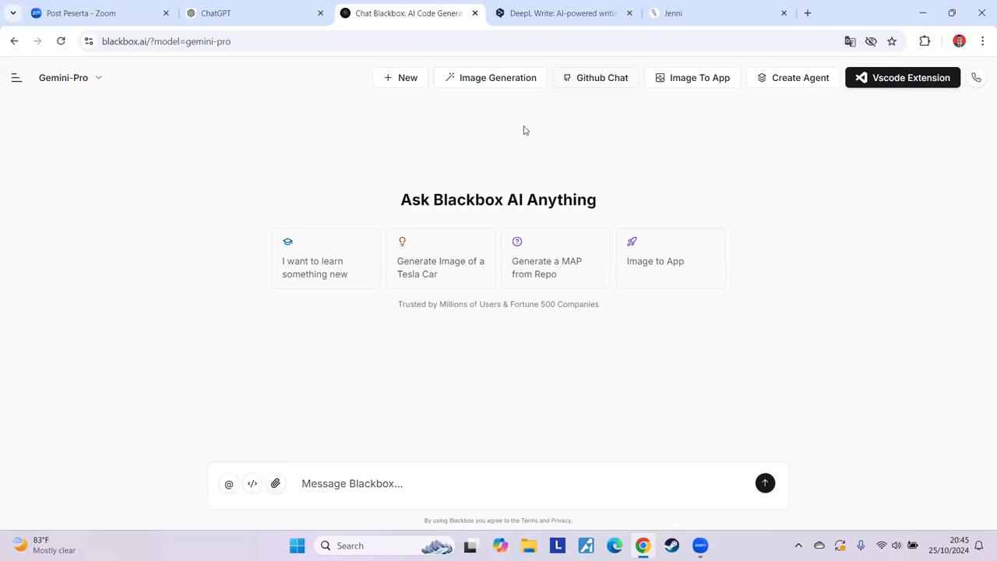
left_click(98, 81)
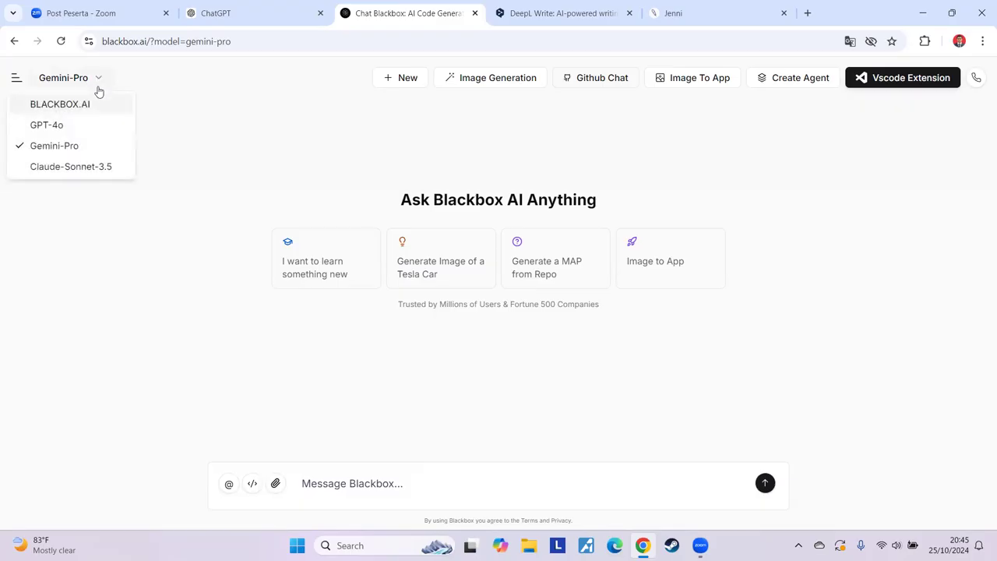
left_click(80, 169)
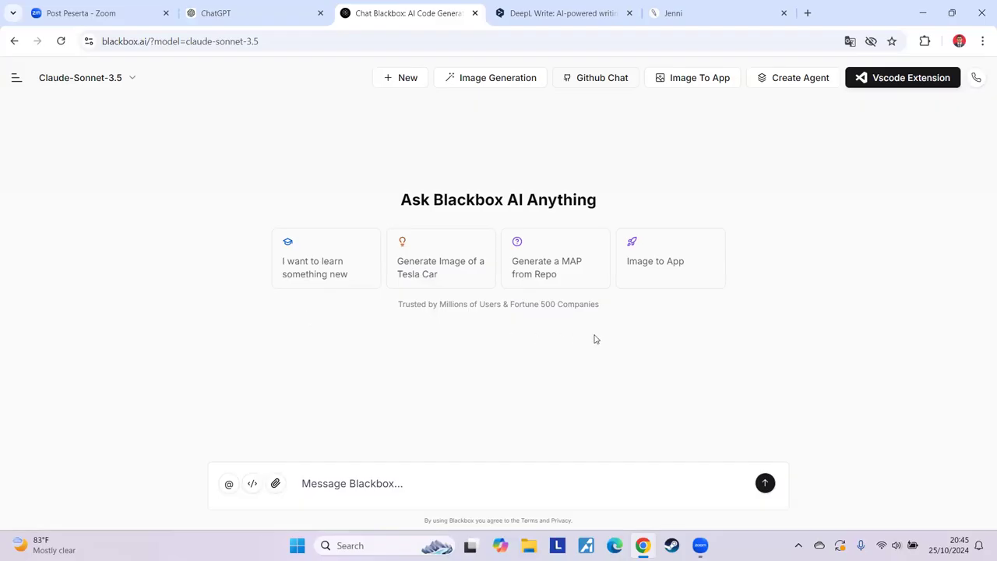
Browse the models and agents that can be mentioned in a message, and view the form for creating an AI agent
left_click(229, 484)
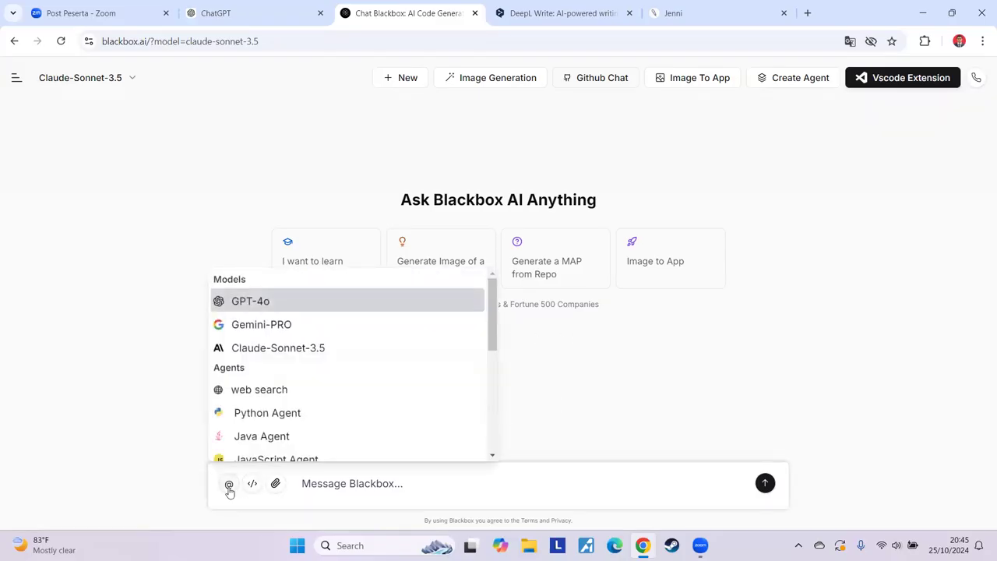
scroll(312, 368, "down", 3)
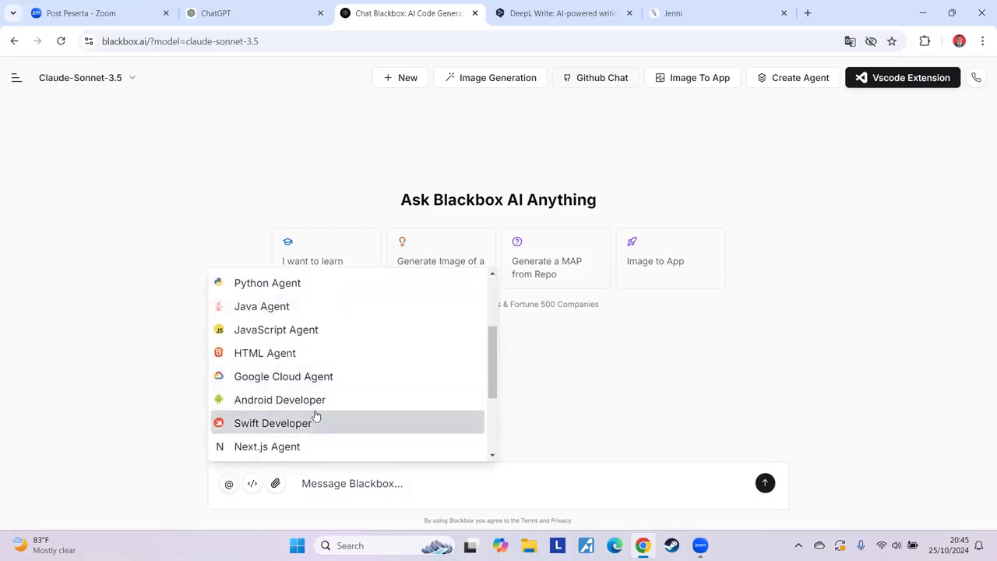
left_click(876, 273)
left_click(794, 77)
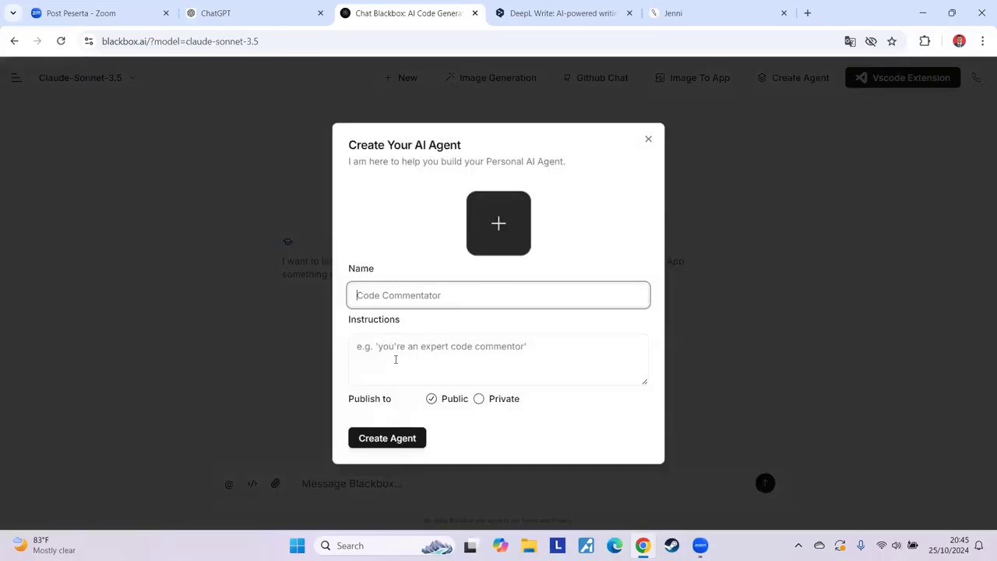
left_click(648, 138)
Look through the full list of mentionable models and agents, from GPT-4o and web search to BLACKBOXAI-PRO
left_click(229, 483)
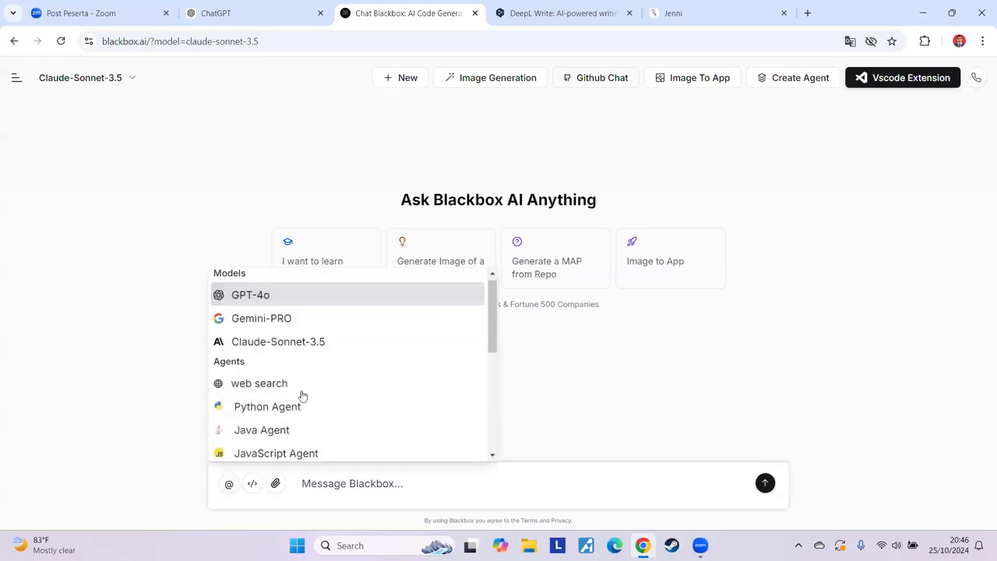
scroll(299, 382, "down", 1)
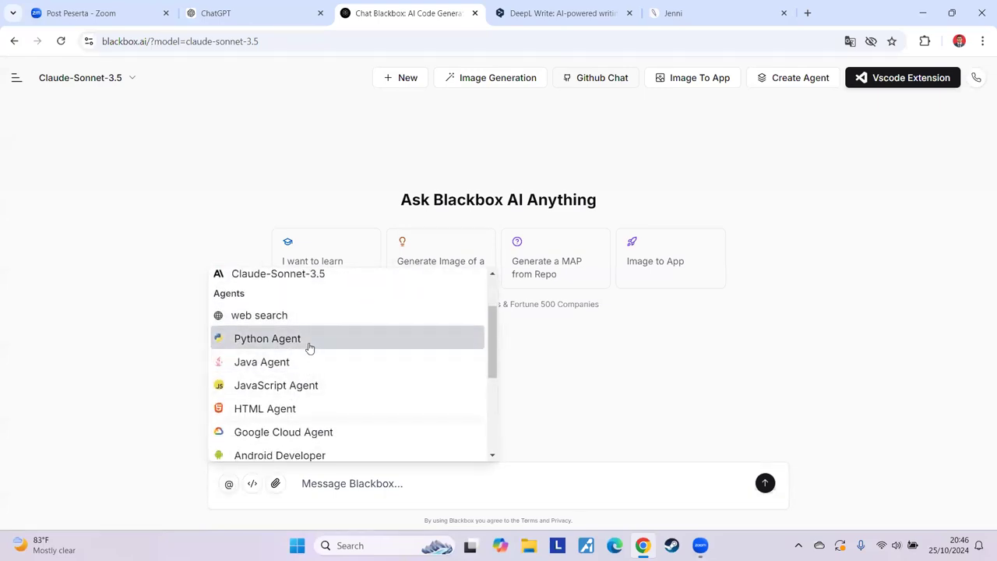
scroll(309, 348, "down", 5)
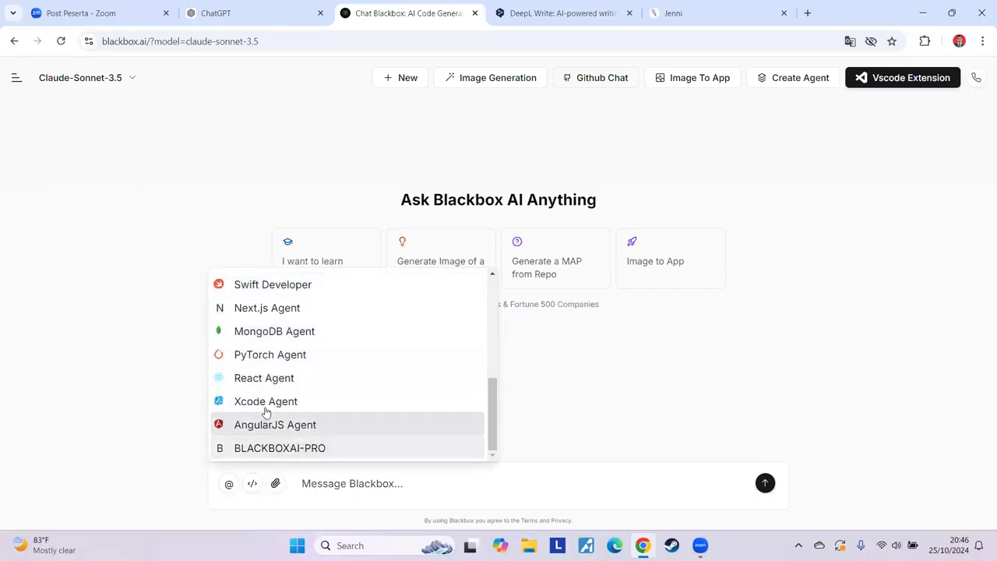
scroll(261, 381, "up", 3)
scroll(285, 401, "up", 2)
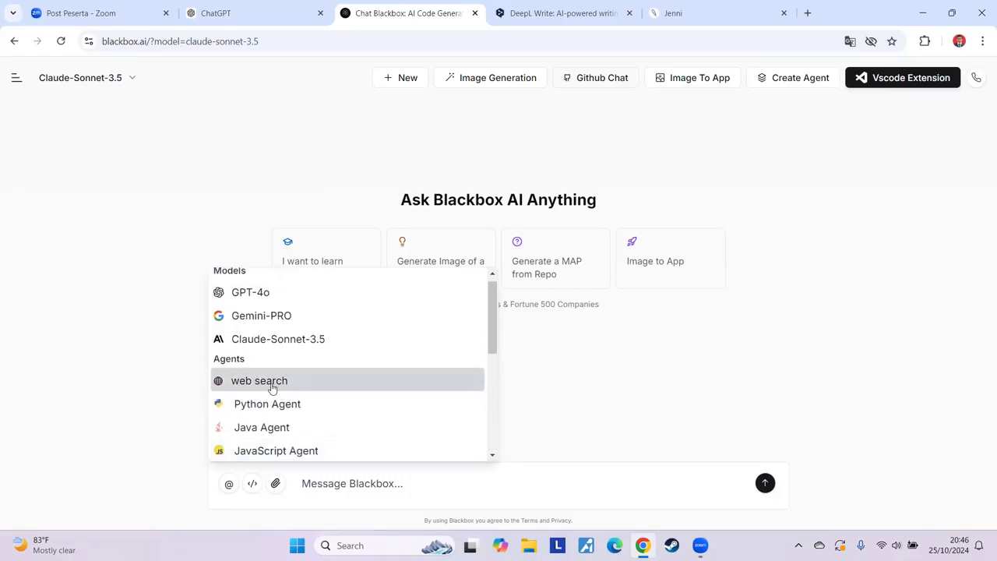
scroll(269, 347, "up", 1)
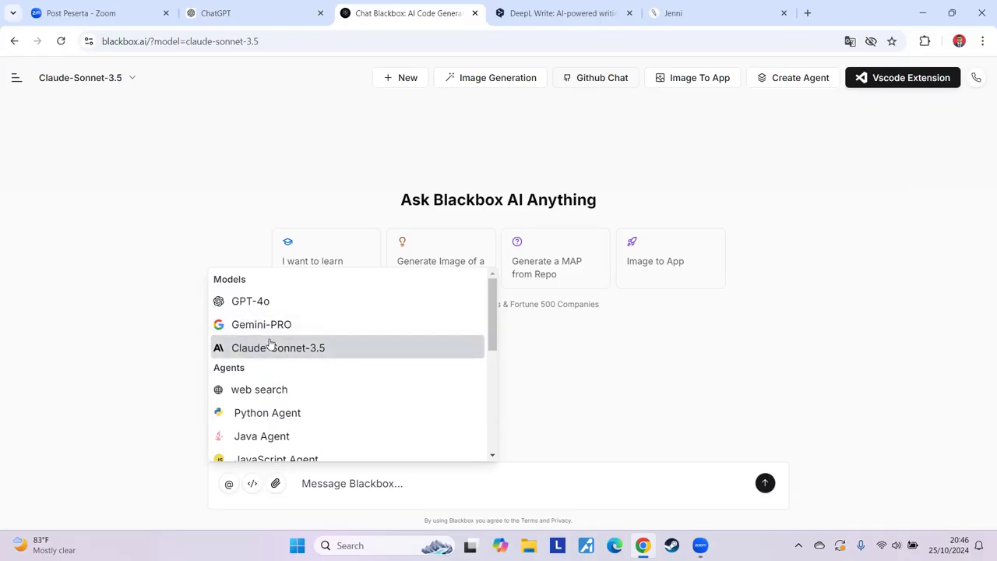
left_click(623, 414)
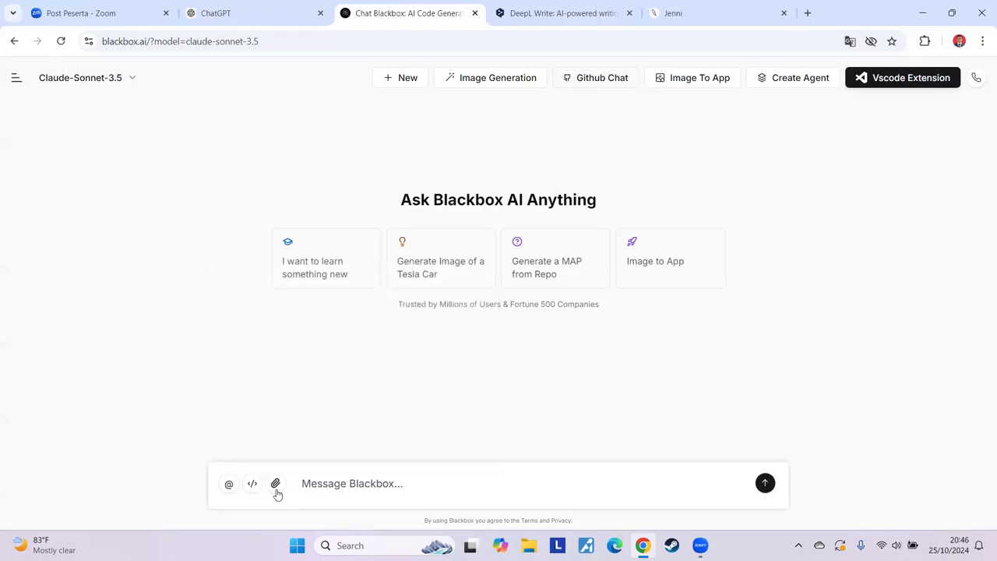
Insert a code block into the Blackbox message and delete it again, leaving the message box ready for input
left_click(253, 486)
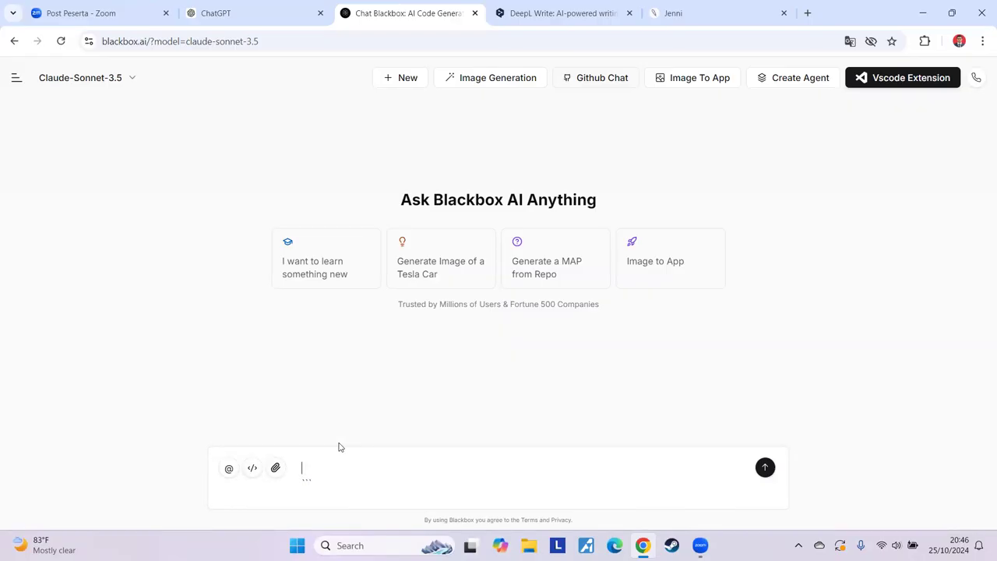
key("BackSpace")
key("BackSpace")
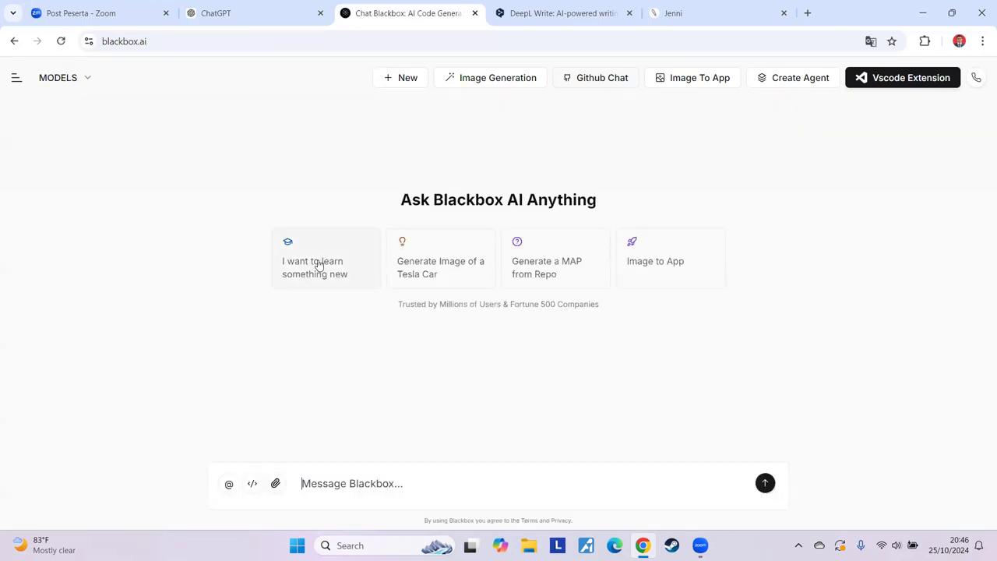
left_click(390, 472)
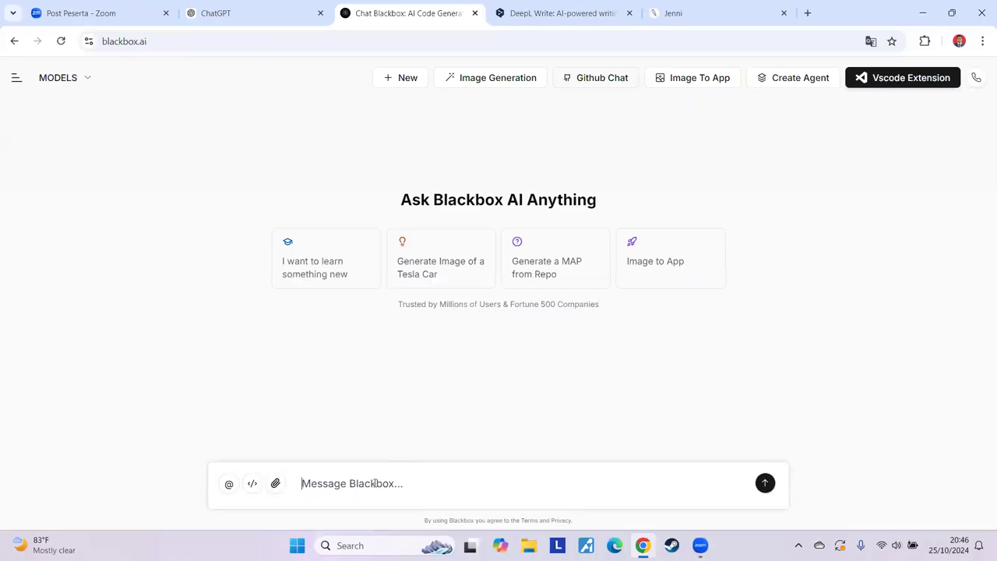
Switch to ChatGPT and copy the conversation's first prompt, "Tolong carikan ide terkini dalam area riset akuntansi keberlanjutan."
left_click(265, 19)
left_click_drag(989, 423, 981, 70)
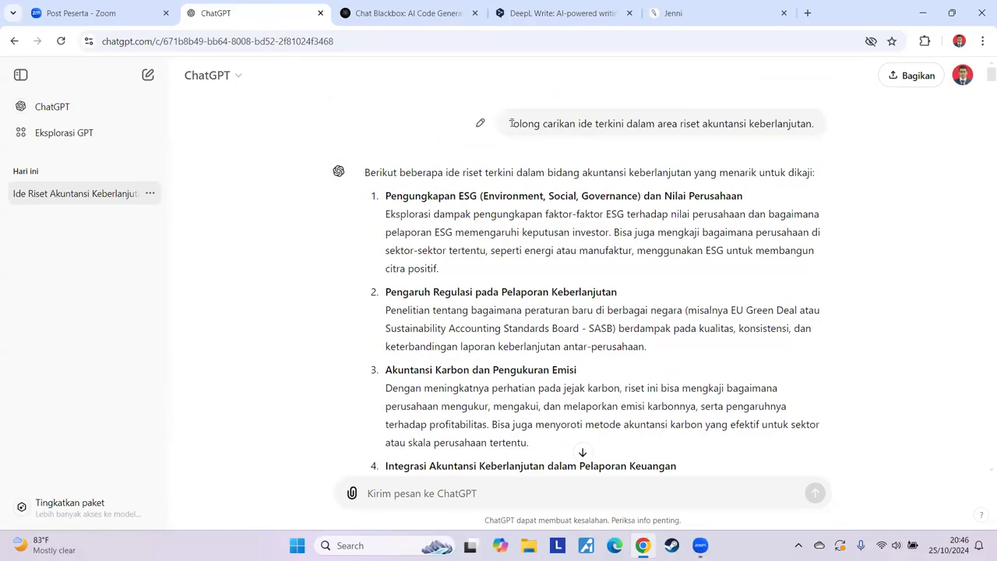
left_click_drag(543, 123, 812, 127)
key("ctrl+c")
right_click(776, 126)
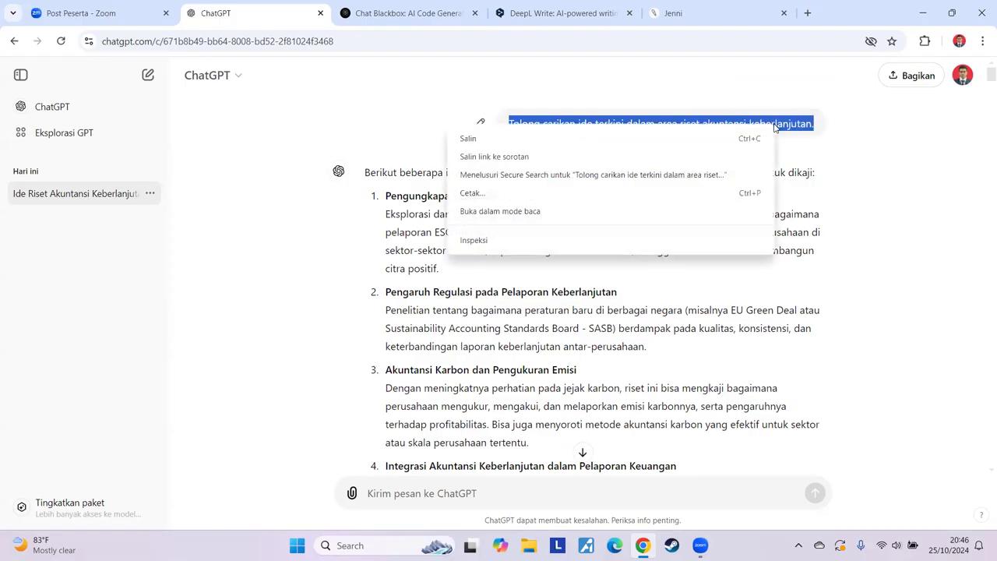
left_click(612, 140)
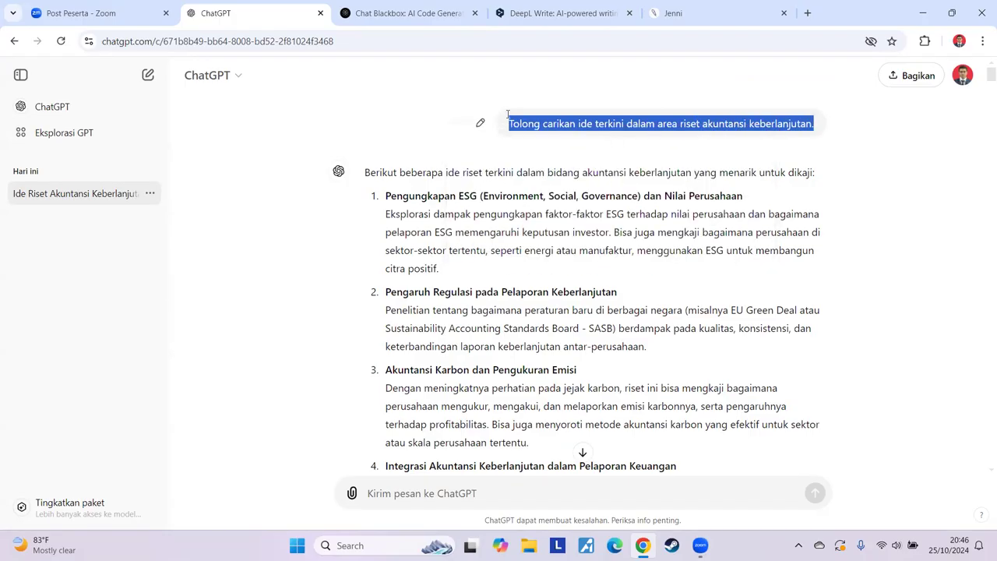
Switch to Blackbox AI, select the Claude-Sonnet-3.5 model and submit the copied prompt about current sustainability accounting research ideas
left_click(418, 20)
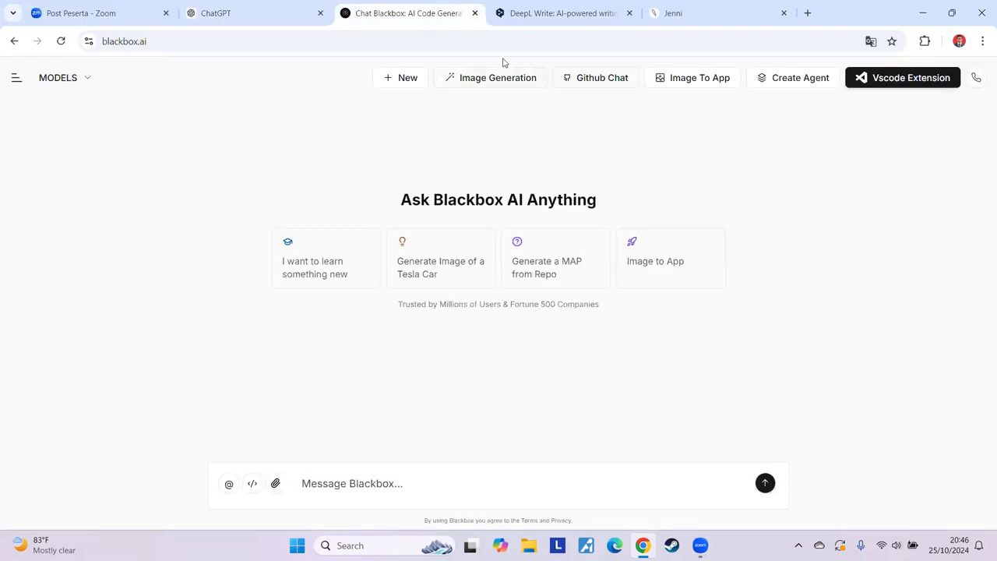
right_click(355, 489)
left_click(78, 87)
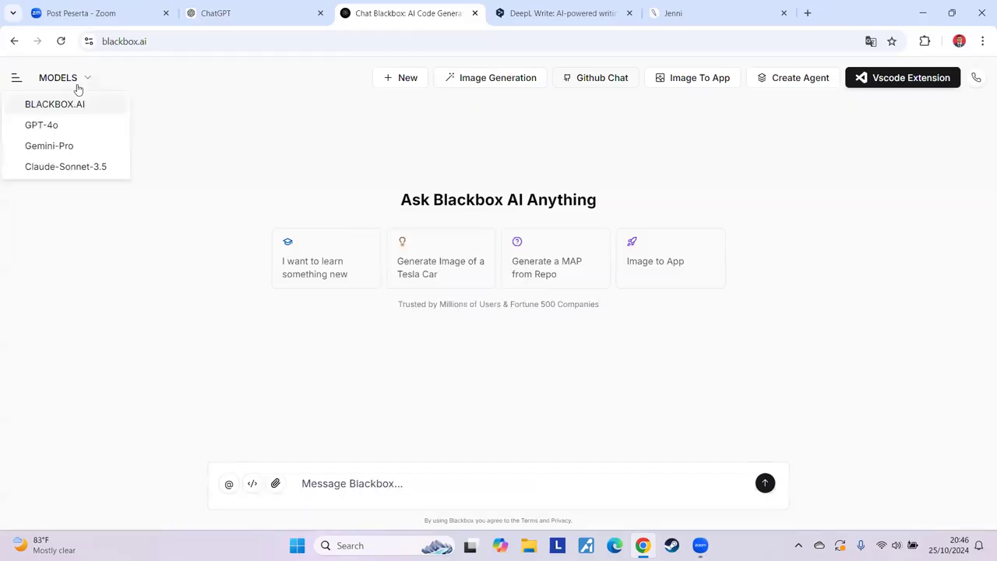
left_click(83, 167)
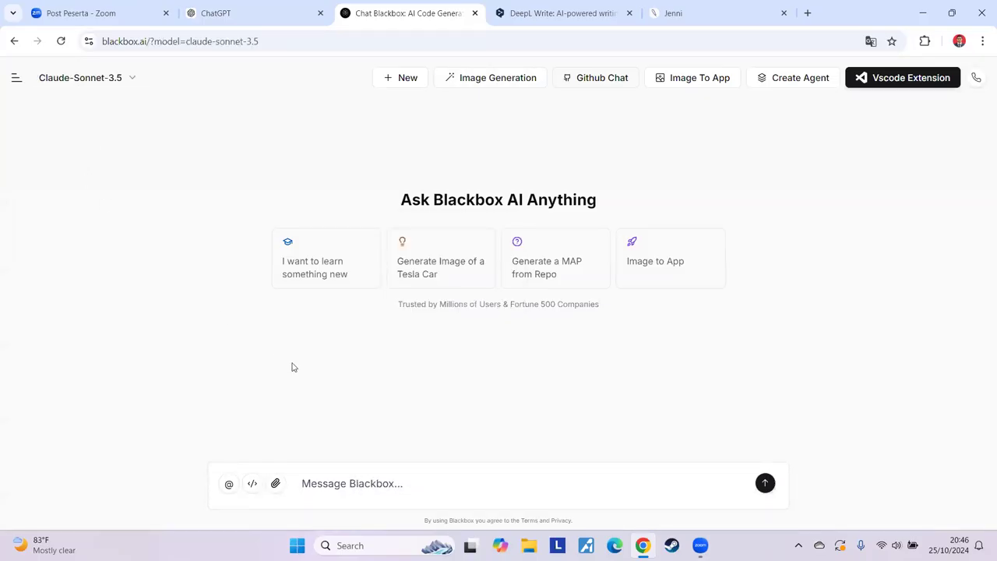
right_click(342, 481)
left_click(368, 352)
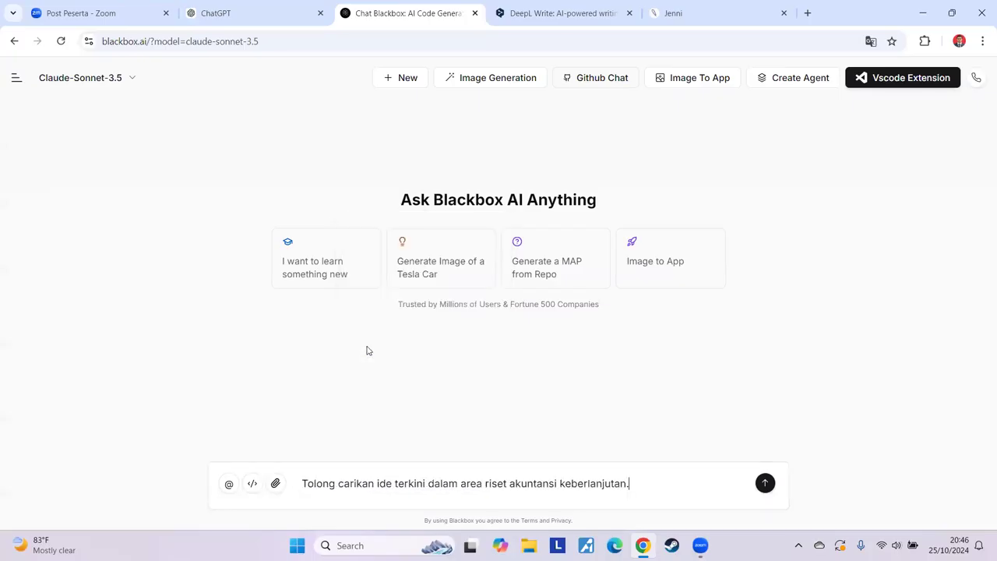
key("Return")
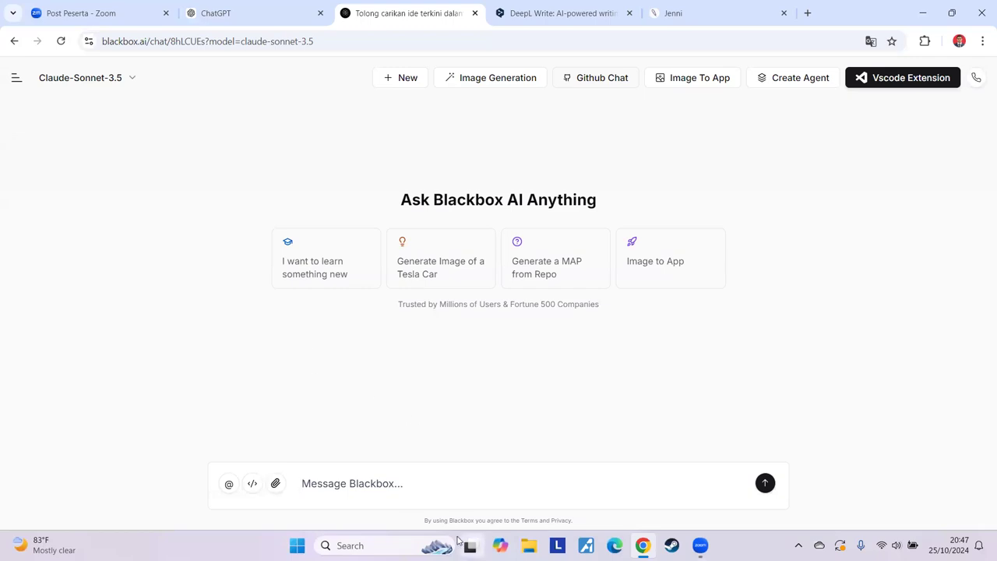
Paste the prompt "Tolong carikan ide terkini dalam area riset akuntansi keberlanjutan." into the Blackbox message box again and send it
right_click(381, 485)
left_click(410, 343)
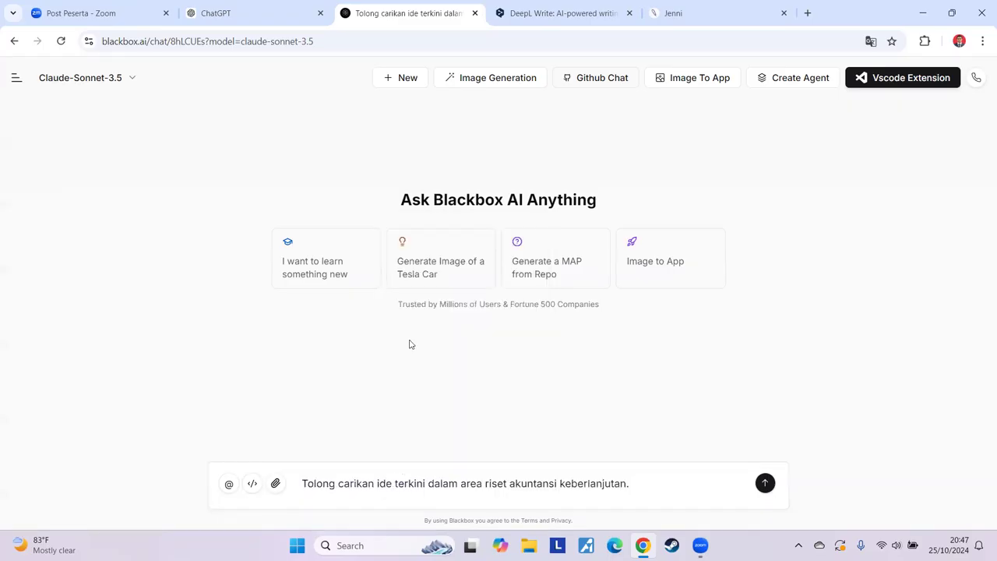
left_click(764, 484)
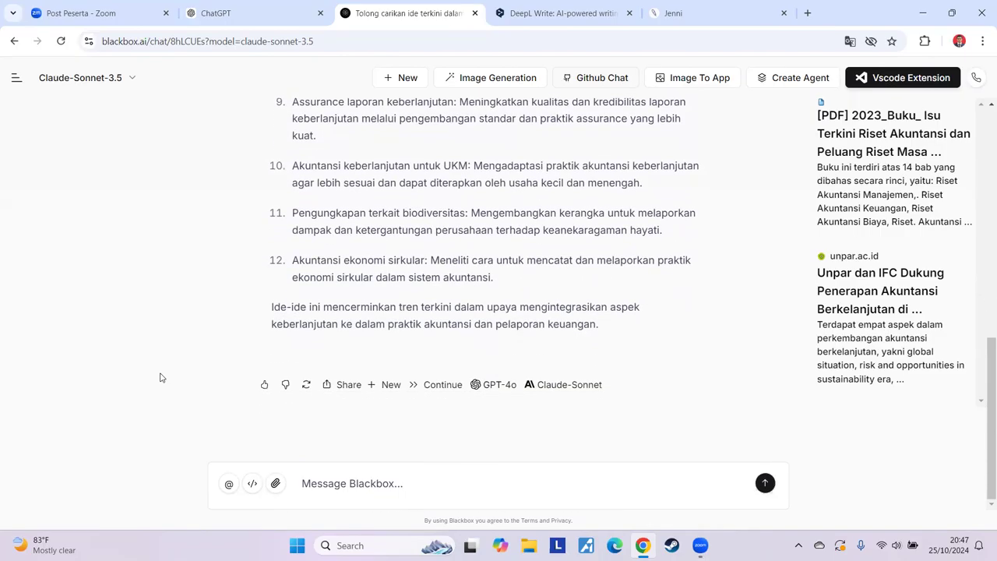
Switch to ChatGPT, clear the highlighted prompt and review its numbered list of sustainability accounting research ideas
left_click(273, 19)
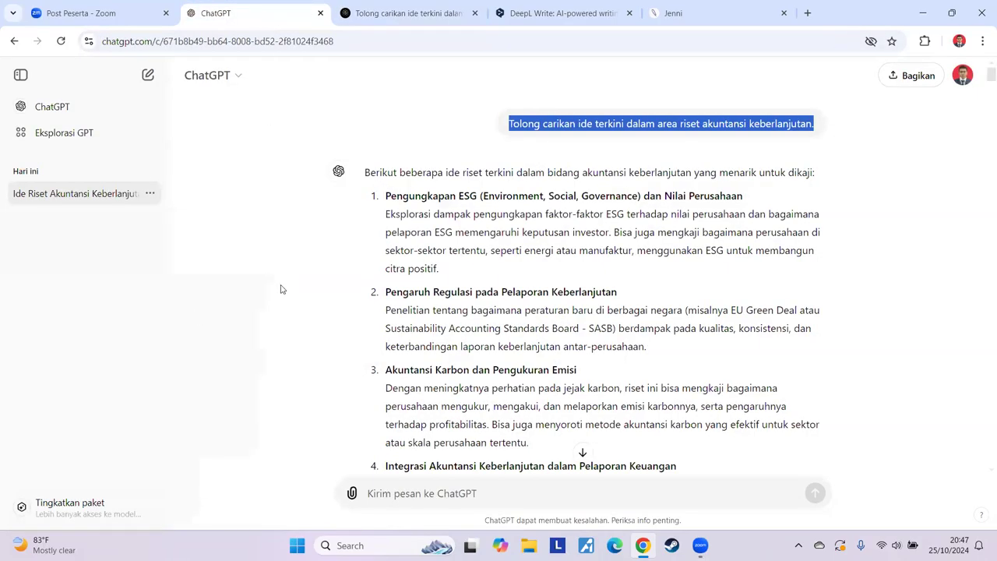
left_click(426, 154)
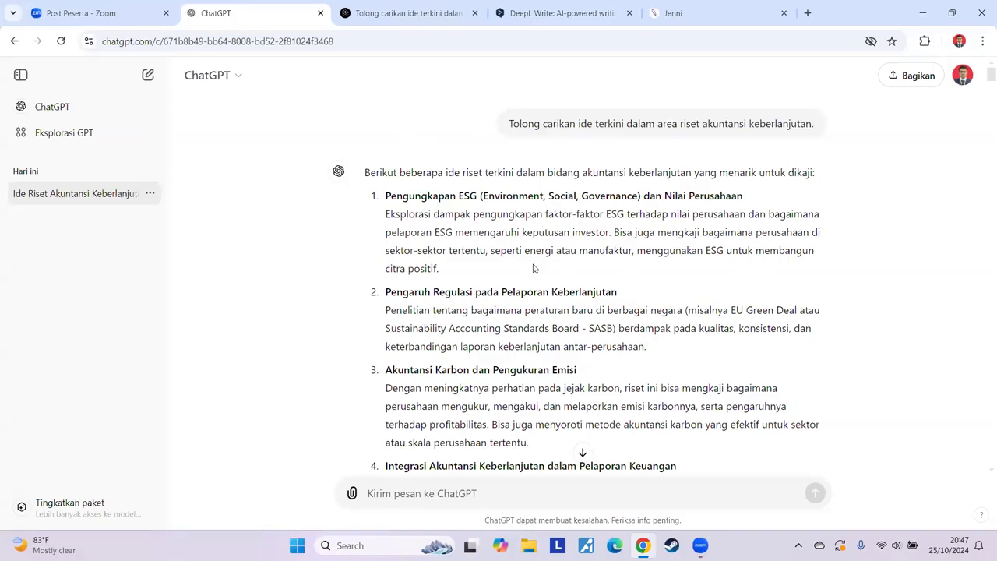
scroll(533, 268, "down", 3)
scroll(520, 287, "down", 3)
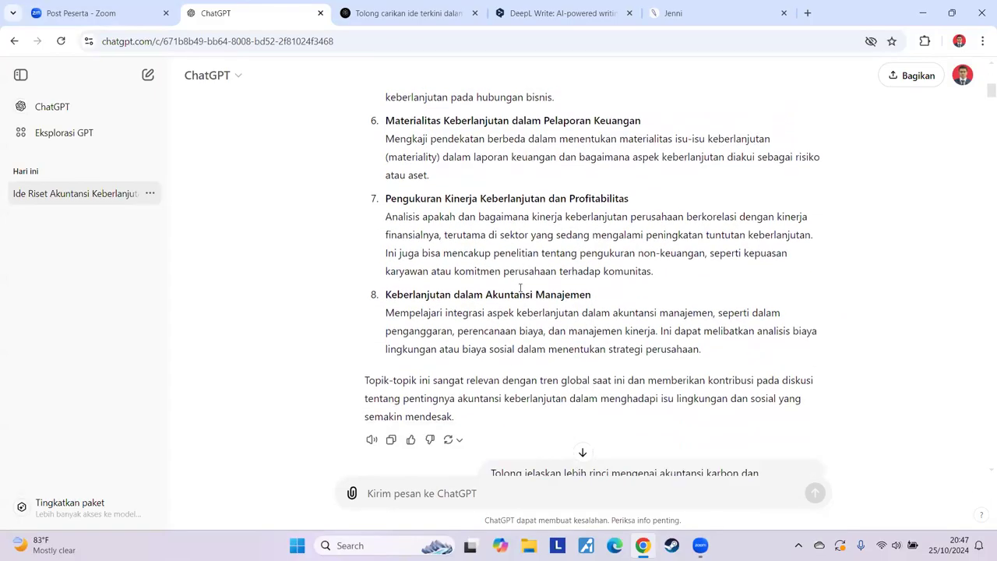
scroll(520, 288, "up", 10)
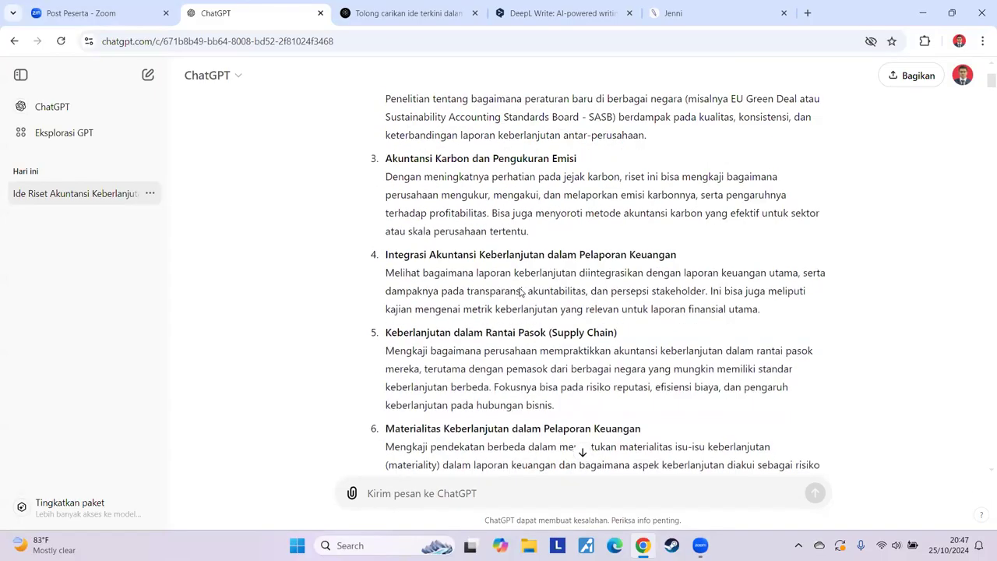
Switch to Blackbox AI and examine the Claude-Sonnet-3.5 list of research ideas, including the climate risk reporting idea
left_click(383, 15)
scroll(213, 289, "up", 3)
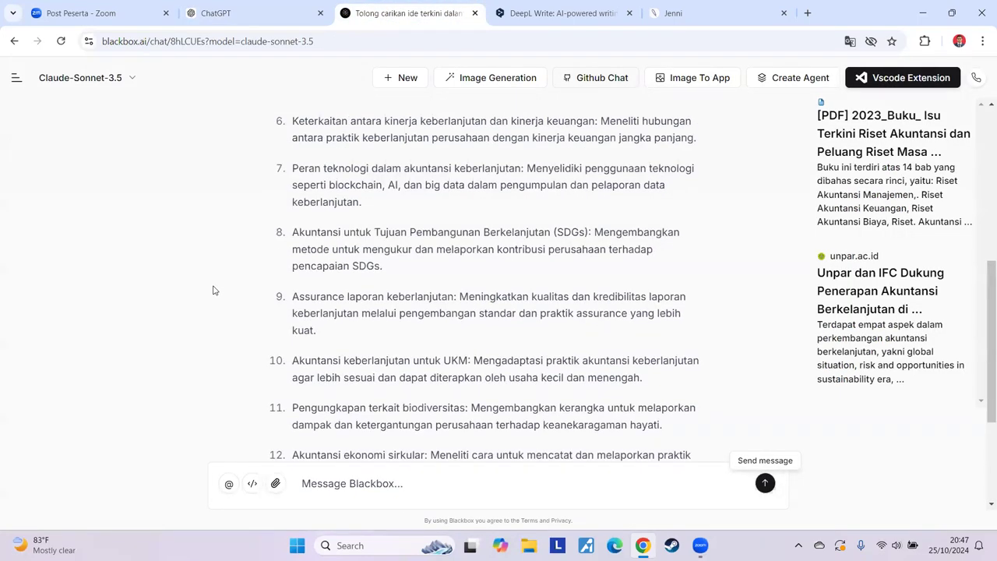
scroll(213, 289, "up", 1)
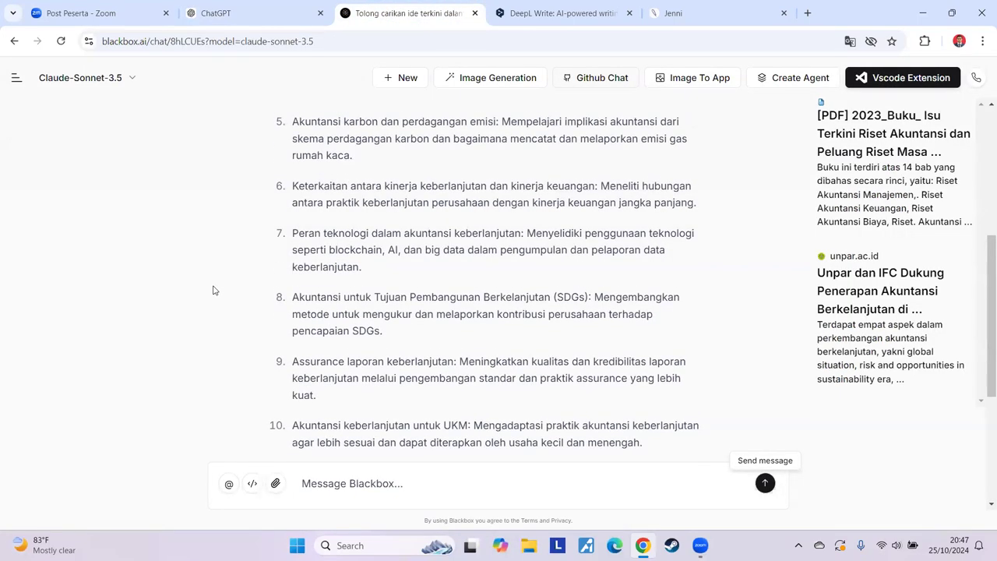
scroll(214, 290, "up", 5)
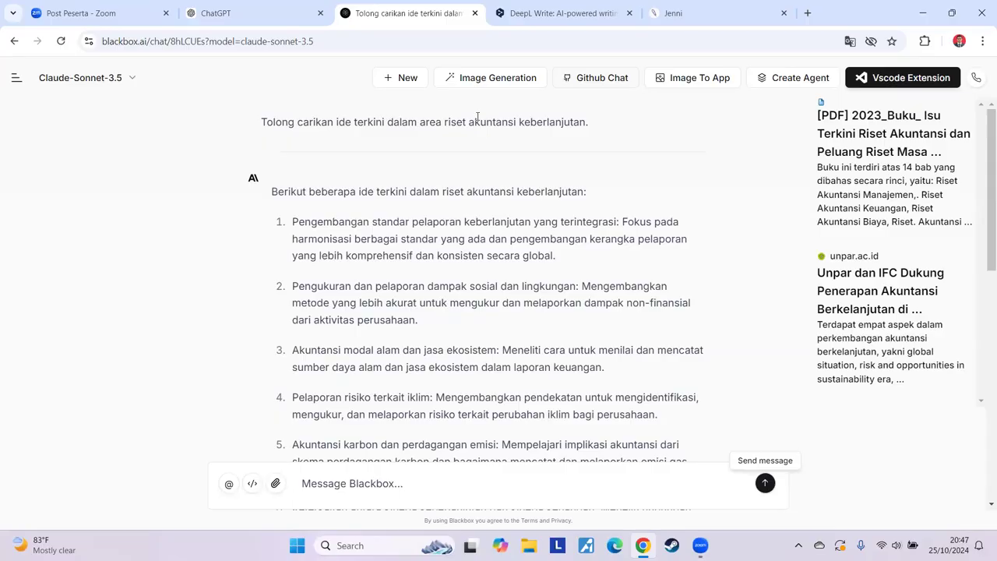
scroll(459, 257, "down", 2)
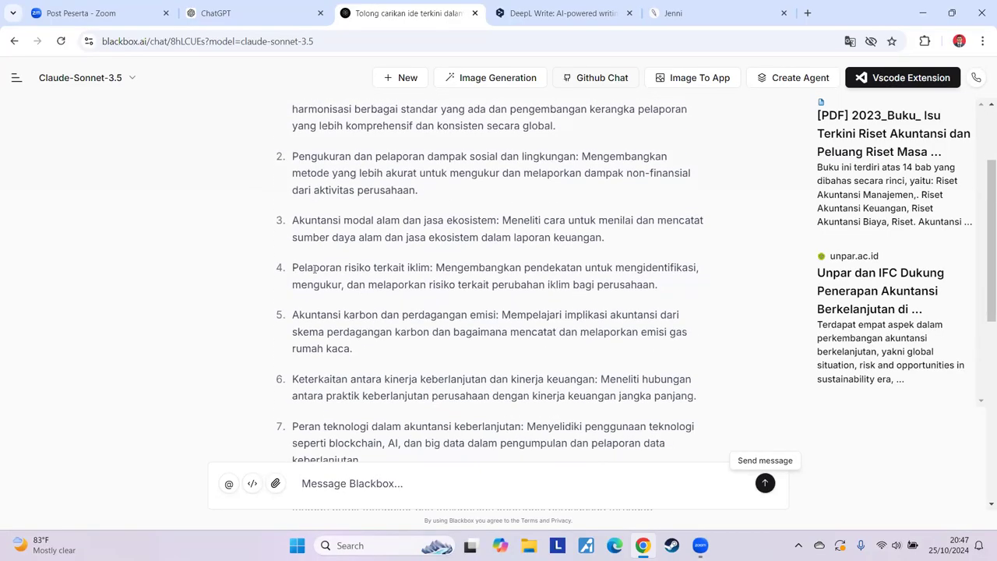
left_click_drag(314, 268, 383, 268)
left_click(435, 359)
scroll(401, 329, "up", 1)
scroll(401, 329, "up", 2)
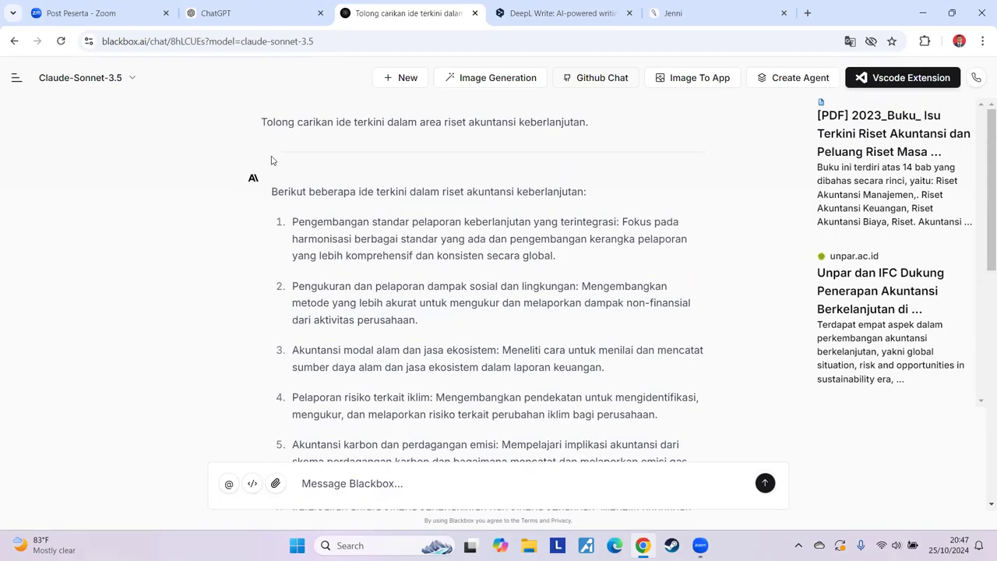
Compare ChatGPT's regulation idea, highlighting "Sustainability Accounting Standards Board - SASB", with the remaining ideas in Blackbox AI's answer
left_click(230, 13)
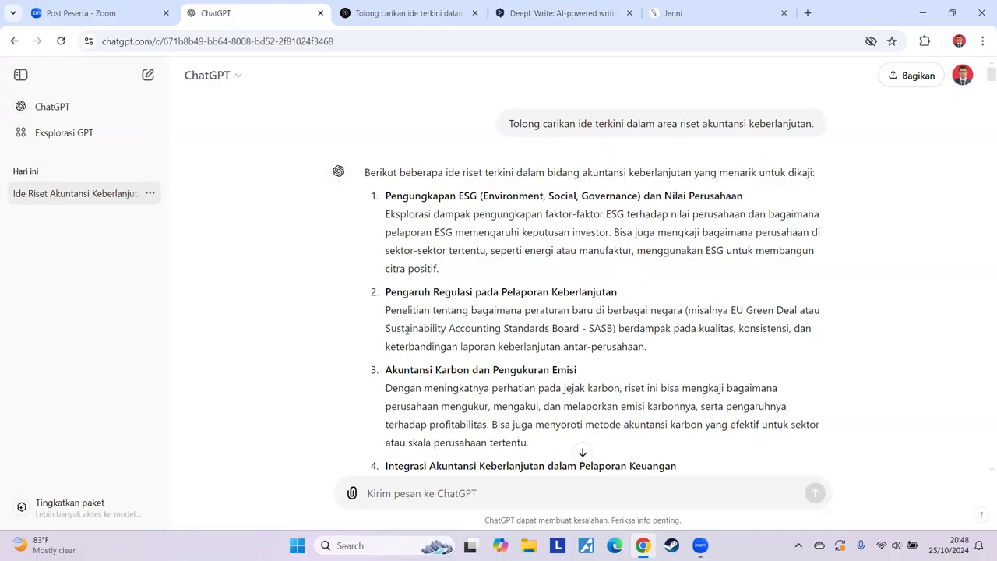
left_click_drag(385, 330, 615, 331)
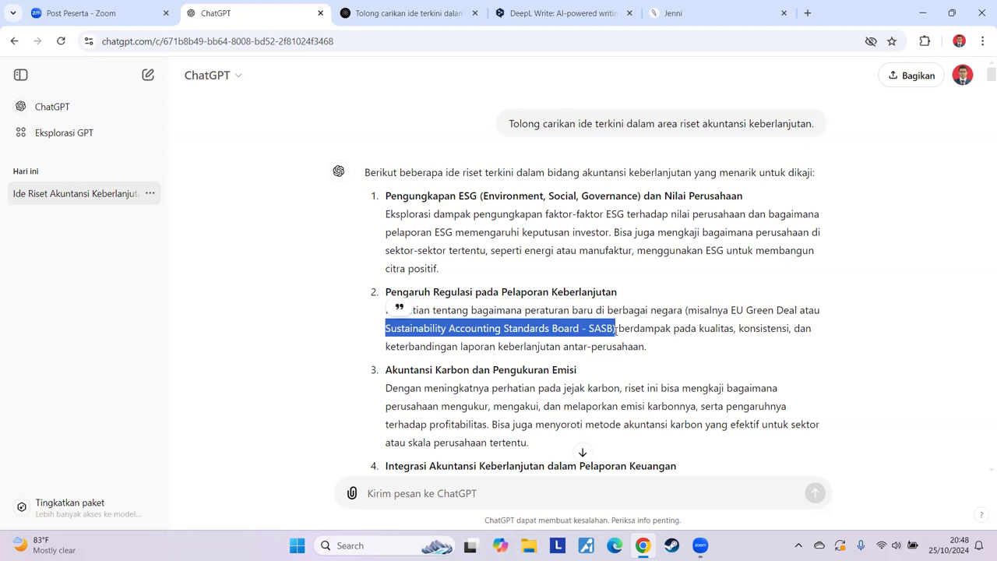
left_click(653, 358)
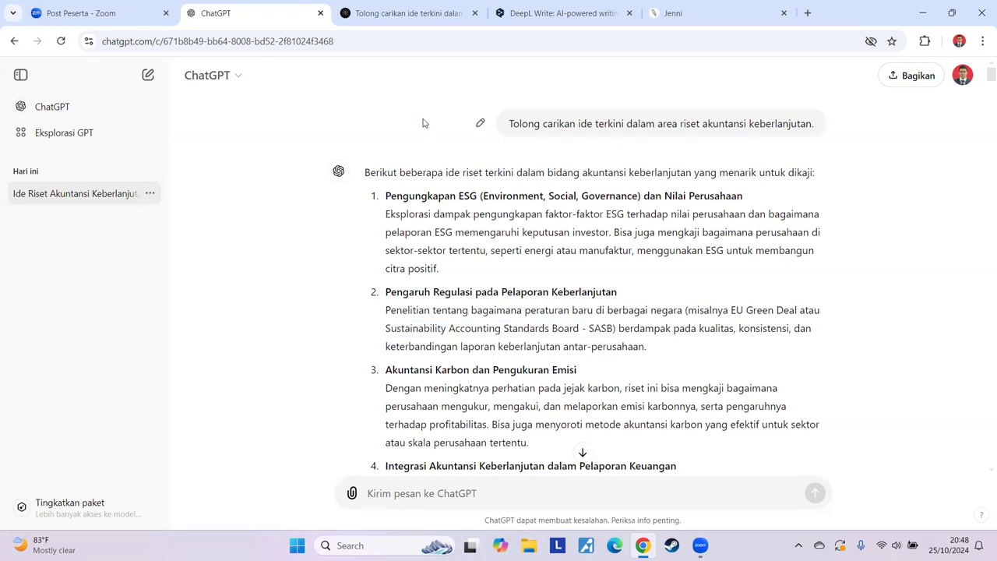
left_click(399, 16)
scroll(400, 224, "down", 4)
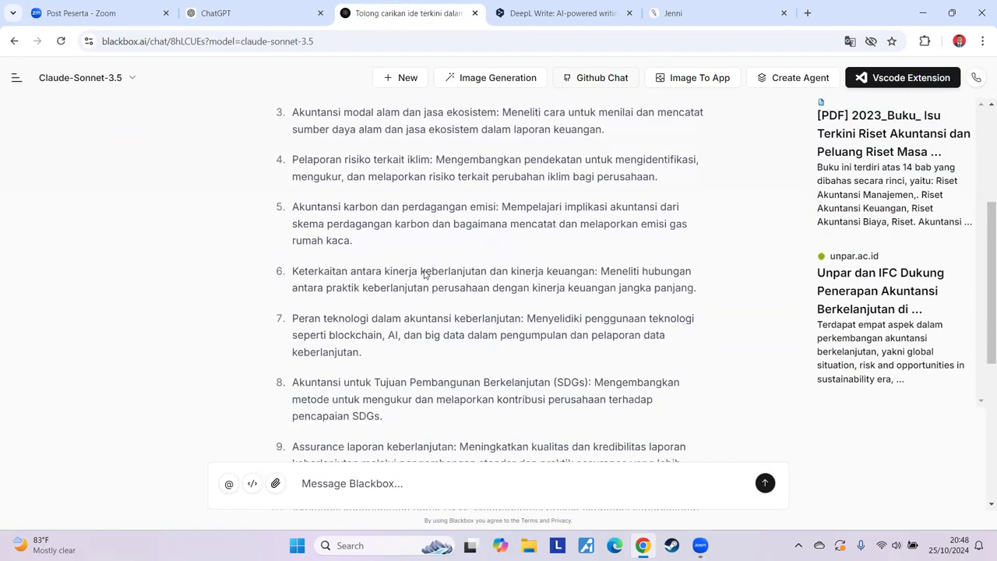
scroll(424, 274, "down", 3)
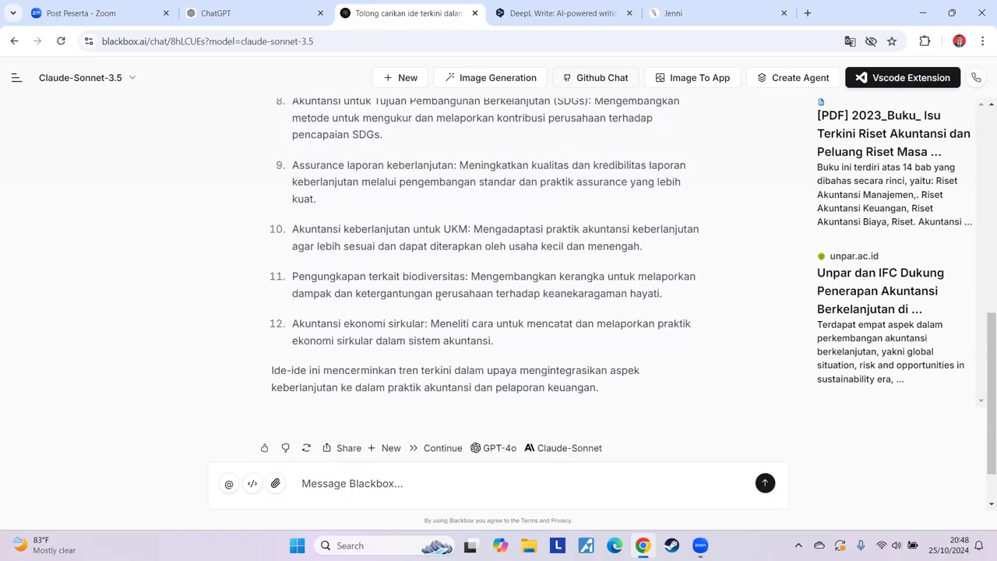
Return to ChatGPT and examine the follow-up answer on carbon accounting and emission measurement, down to the GHG Protocol categories
left_click(243, 16)
scroll(425, 317, "down", 5)
scroll(425, 317, "down", 7)
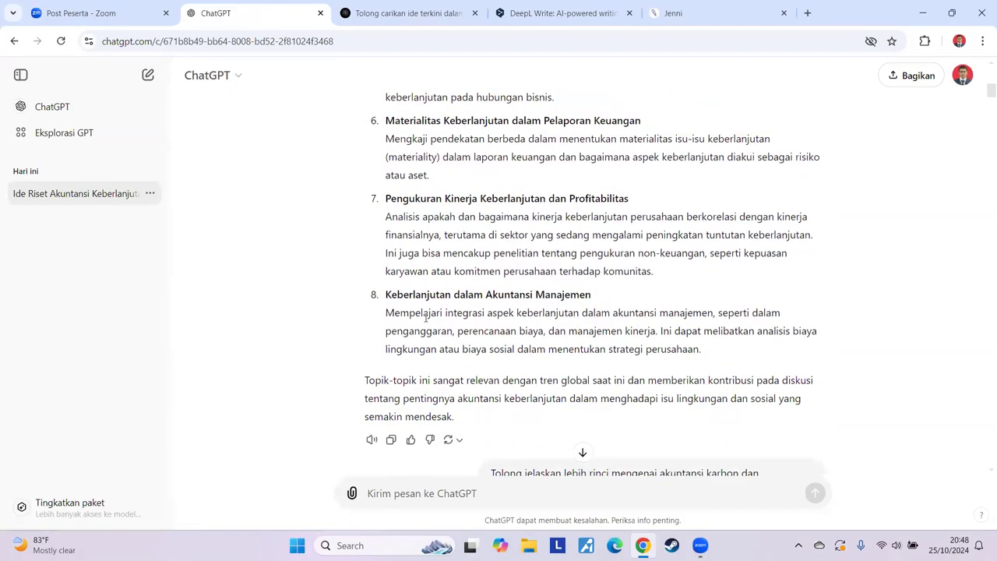
scroll(425, 317, "down", 6)
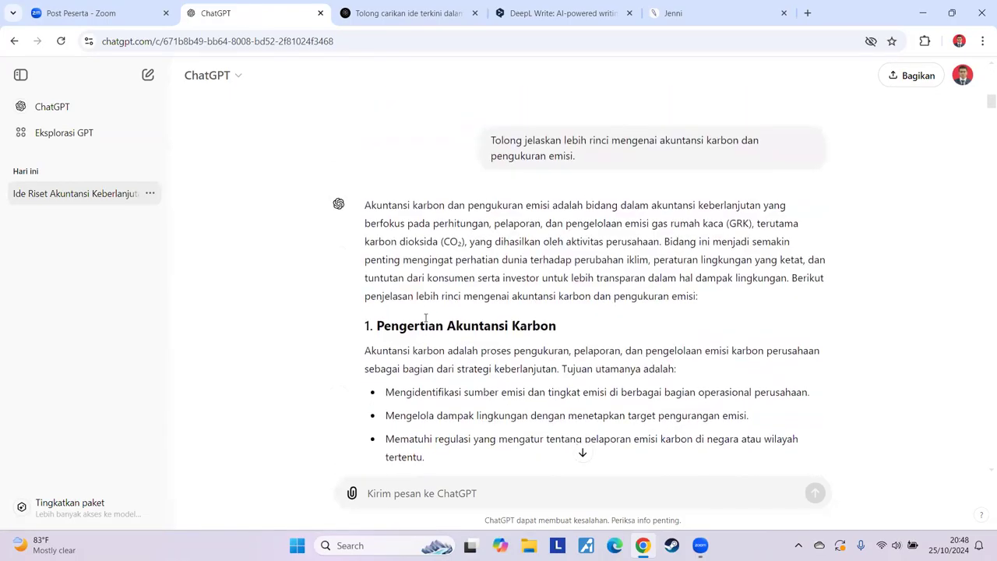
scroll(426, 317, "down", 1)
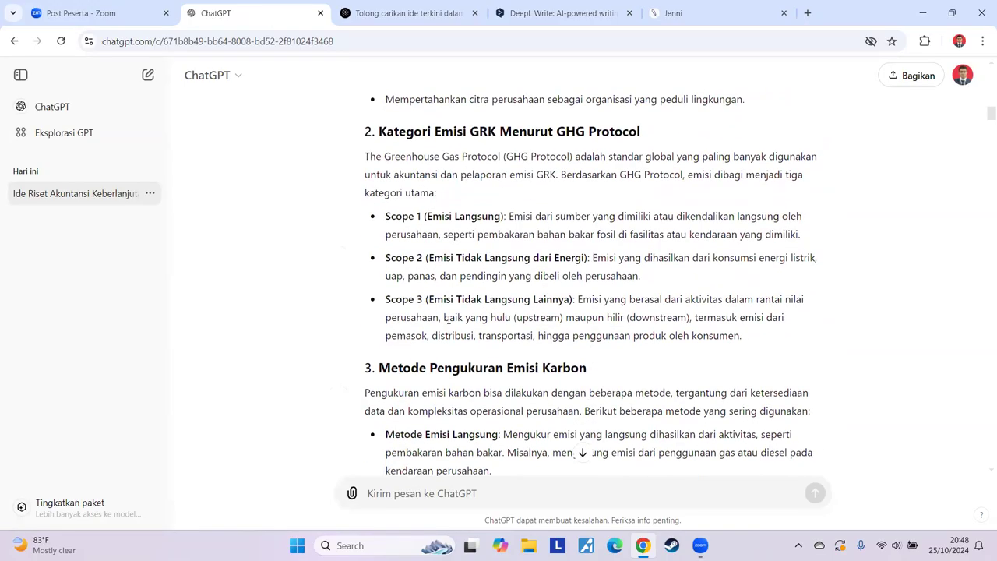
scroll(410, 293, "up", 2)
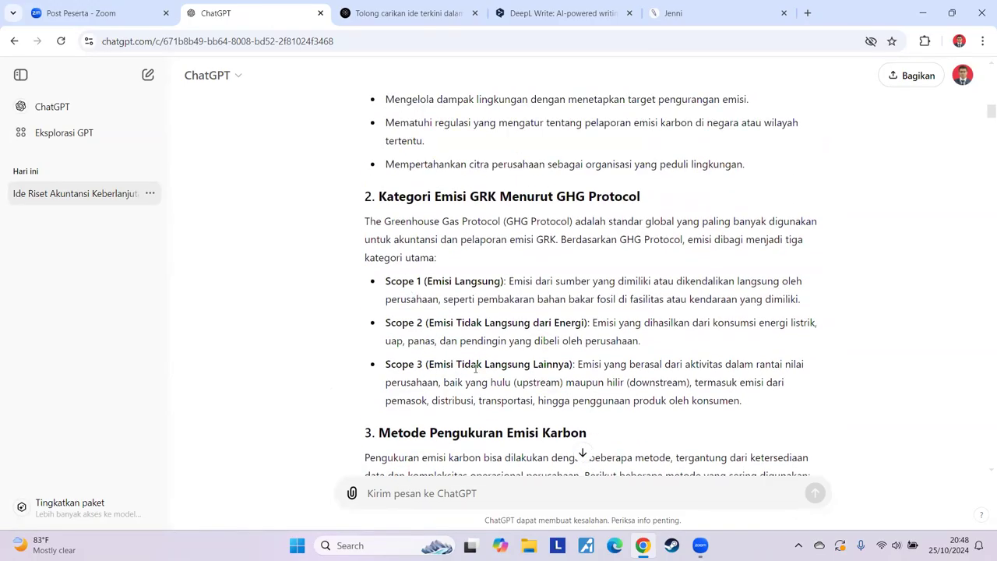